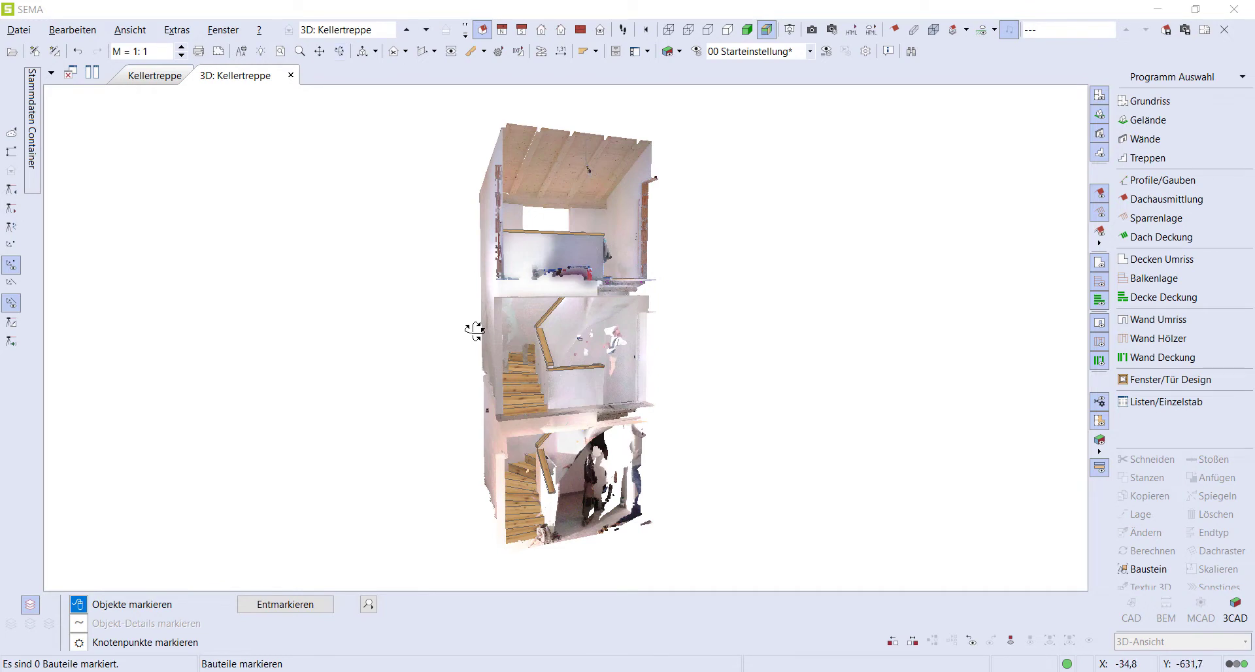
Step: Orbit and zoom in on the basement stair area of the finished model
mouse_move(466, 339)
mouse_down()
mouse_move(510, 336)
mouse_move(422, 372)
mouse_move(327, 361)
mouse_move(354, 310)
mouse_up()
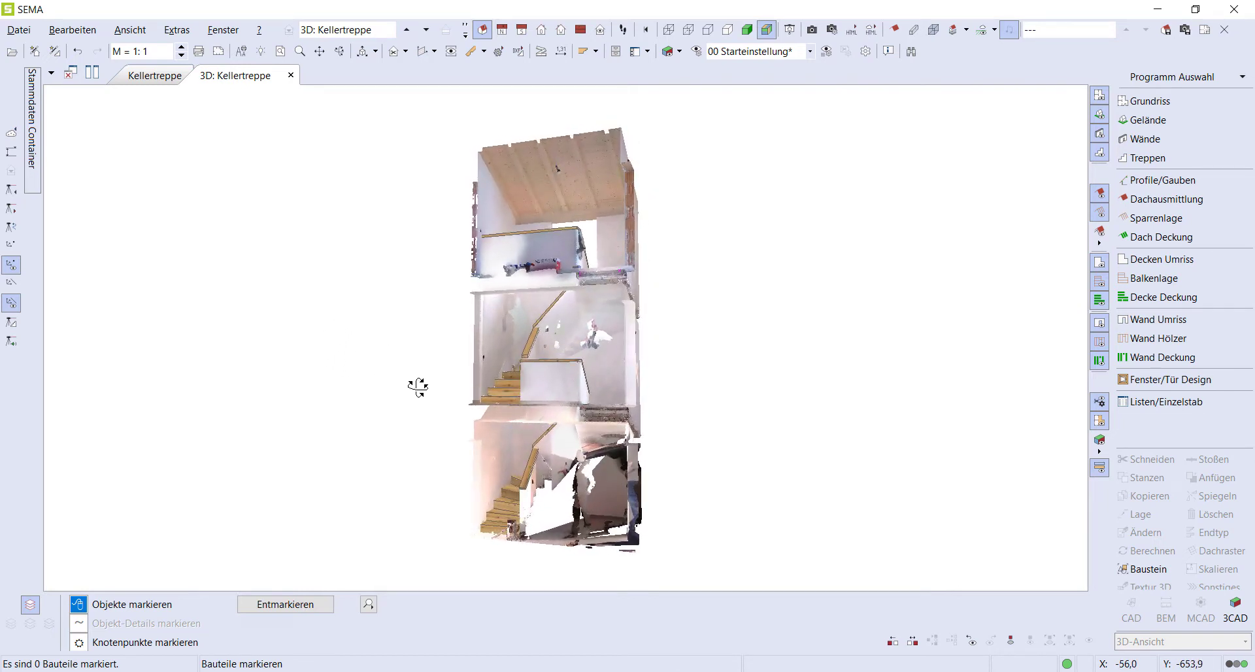
drag(419, 394, 653, 553)
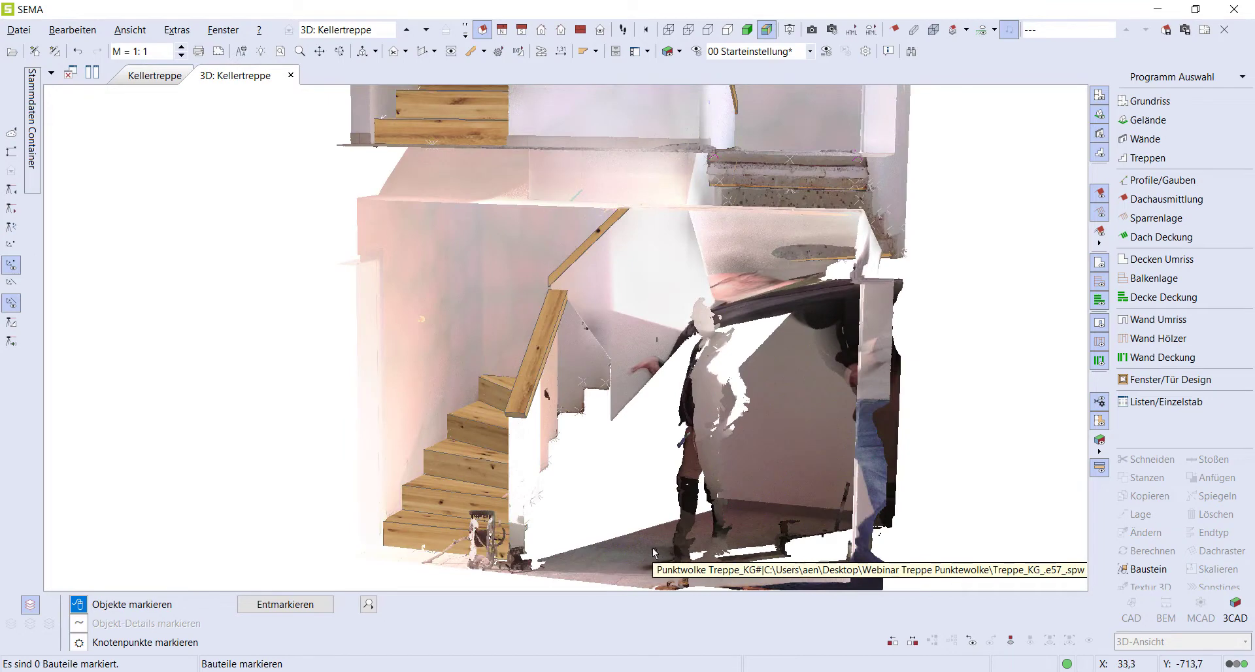
click(340, 51)
drag(457, 425, 580, 445)
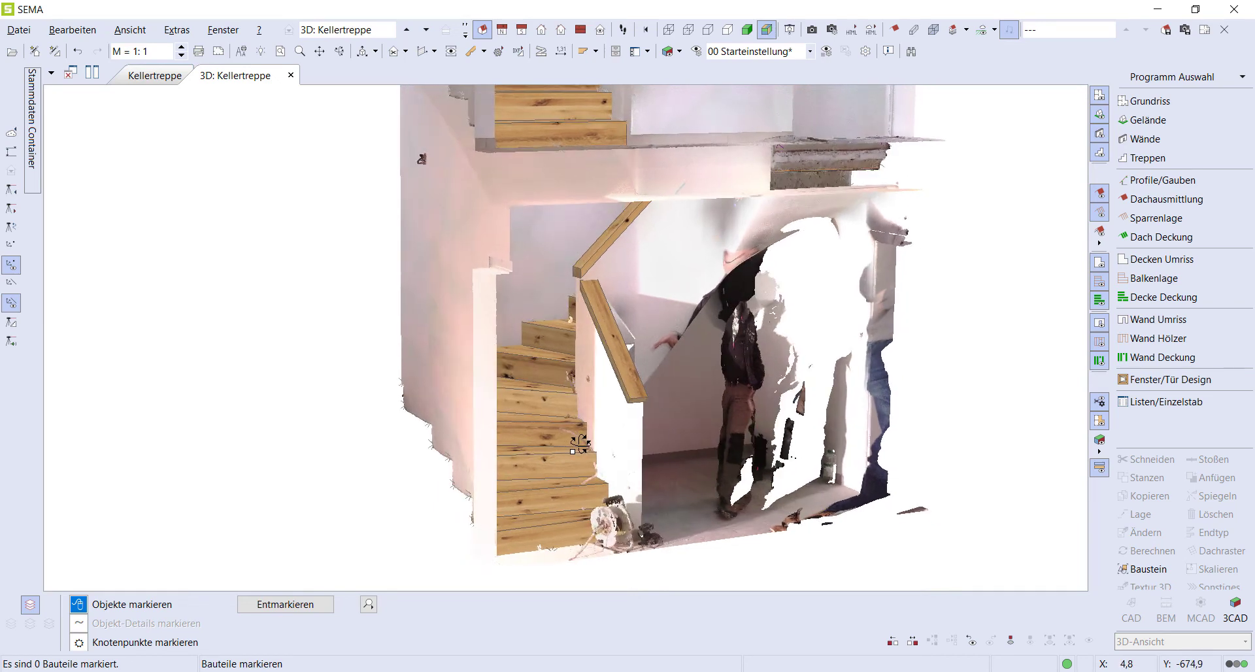
scroll(569, 456, up, 1)
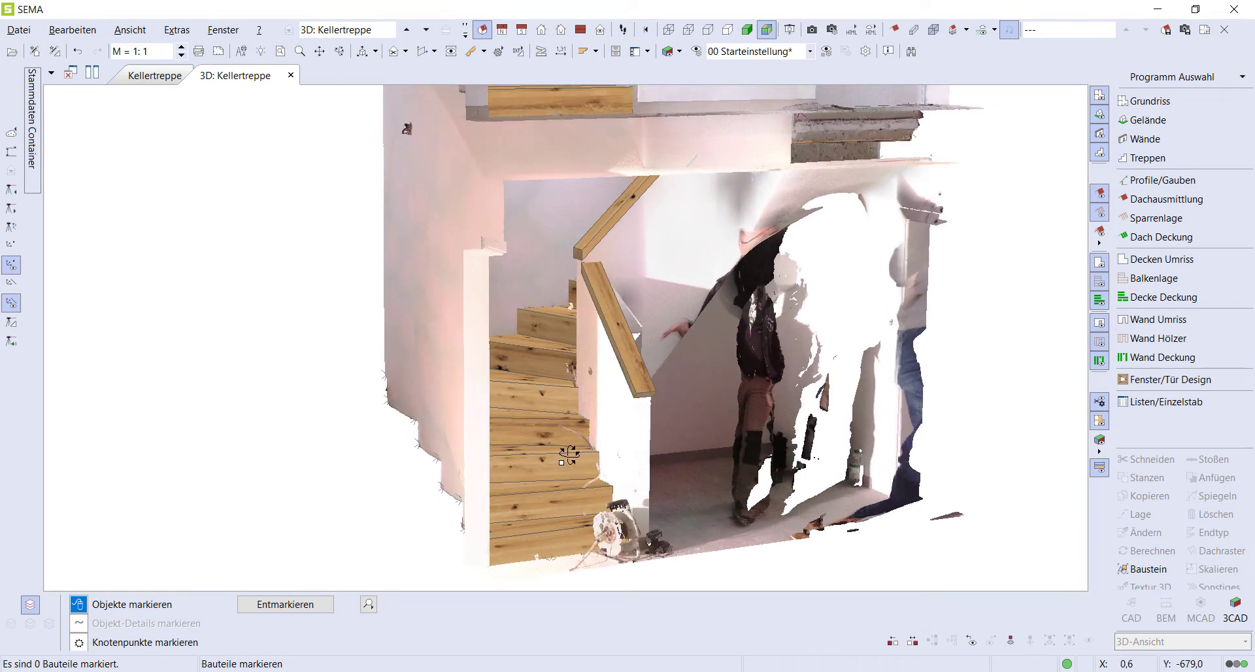
drag(565, 456, 580, 457)
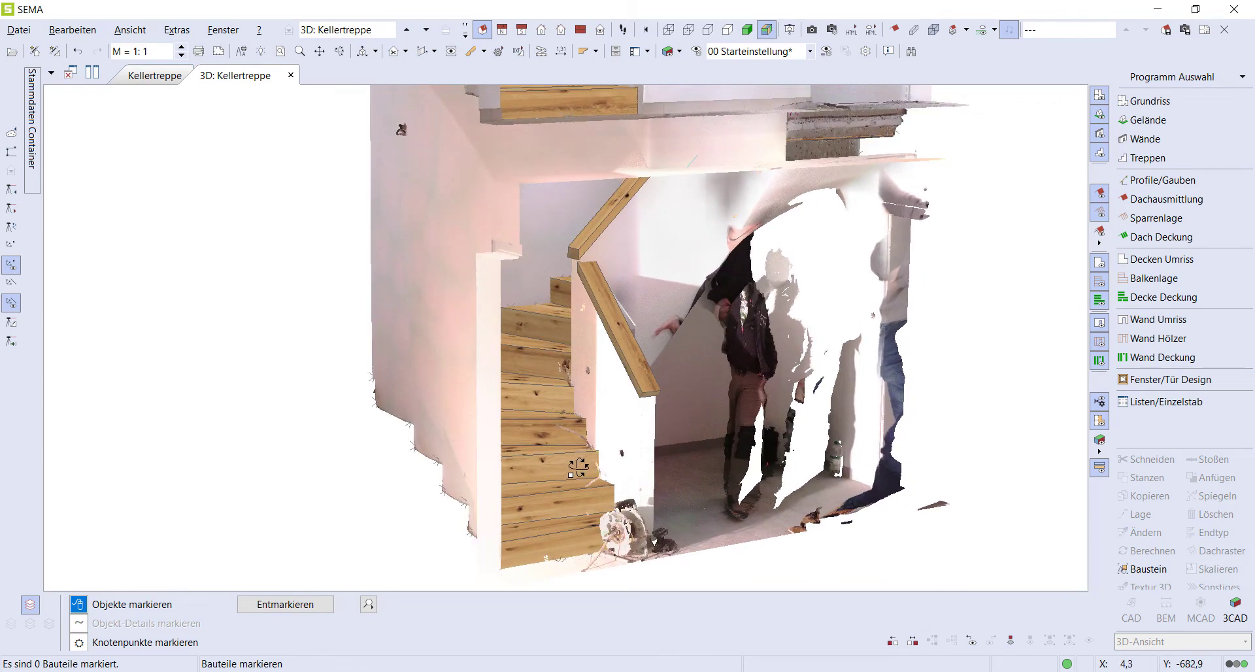
scroll(578, 467, down, 2)
scroll(569, 477, down, 3)
scroll(566, 484, down, 2)
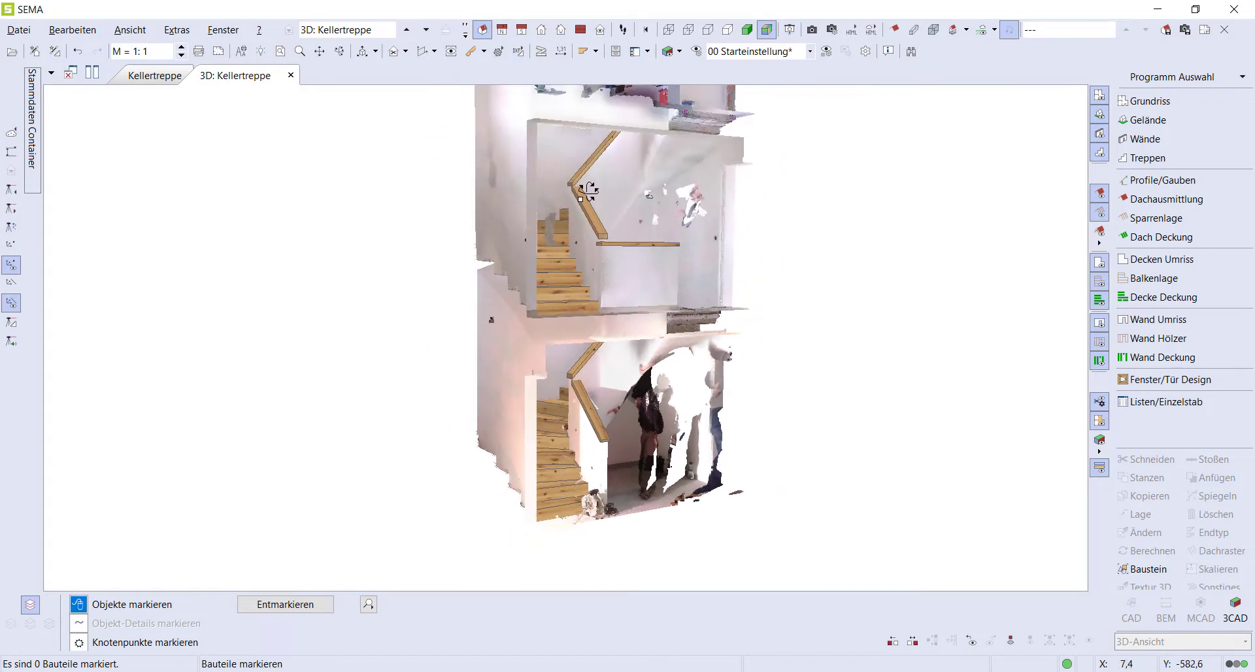
scroll(589, 189, up, 1)
scroll(587, 191, up, 1)
scroll(574, 210, up, 1)
scroll(559, 232, up, 1)
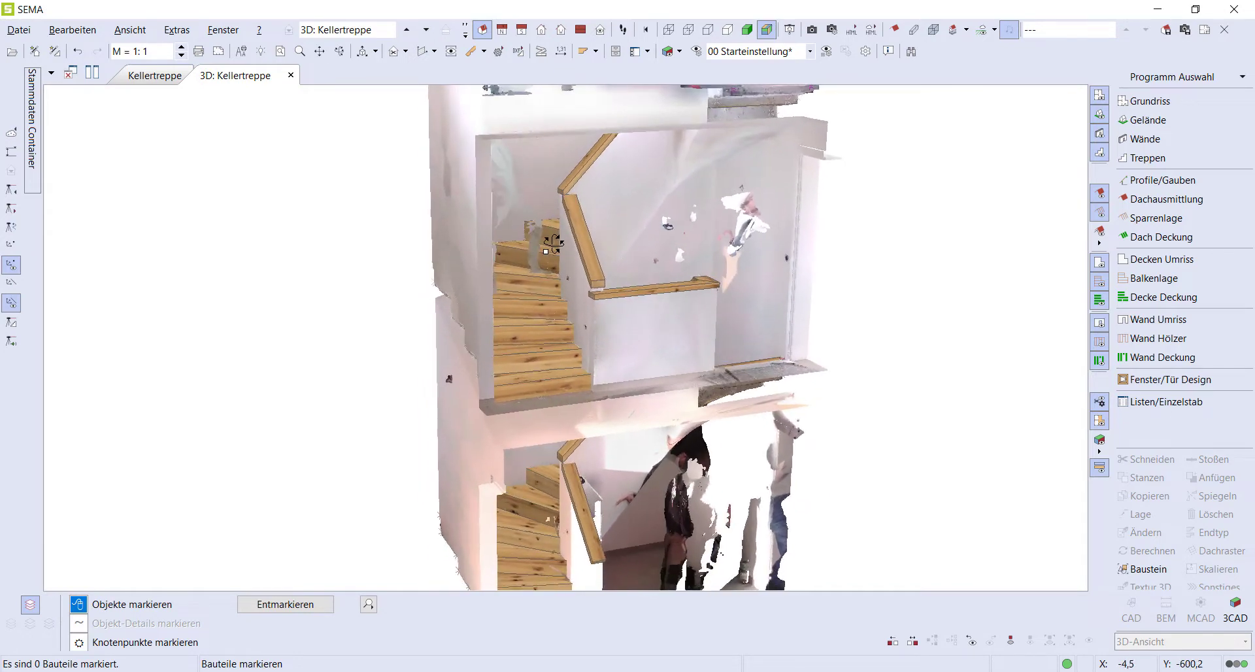
Step: Turn the wooden stair model through top-down and upright viewing angles
mouse_move(553, 244)
mouse_down()
mouse_move(444, 250)
mouse_move(533, 289)
mouse_move(524, 336)
mouse_up()
scroll(580, 208, down, 2)
mouse_move(580, 206)
mouse_down()
mouse_move(493, 201)
mouse_move(597, 187)
mouse_move(650, 239)
mouse_move(527, 196)
mouse_up()
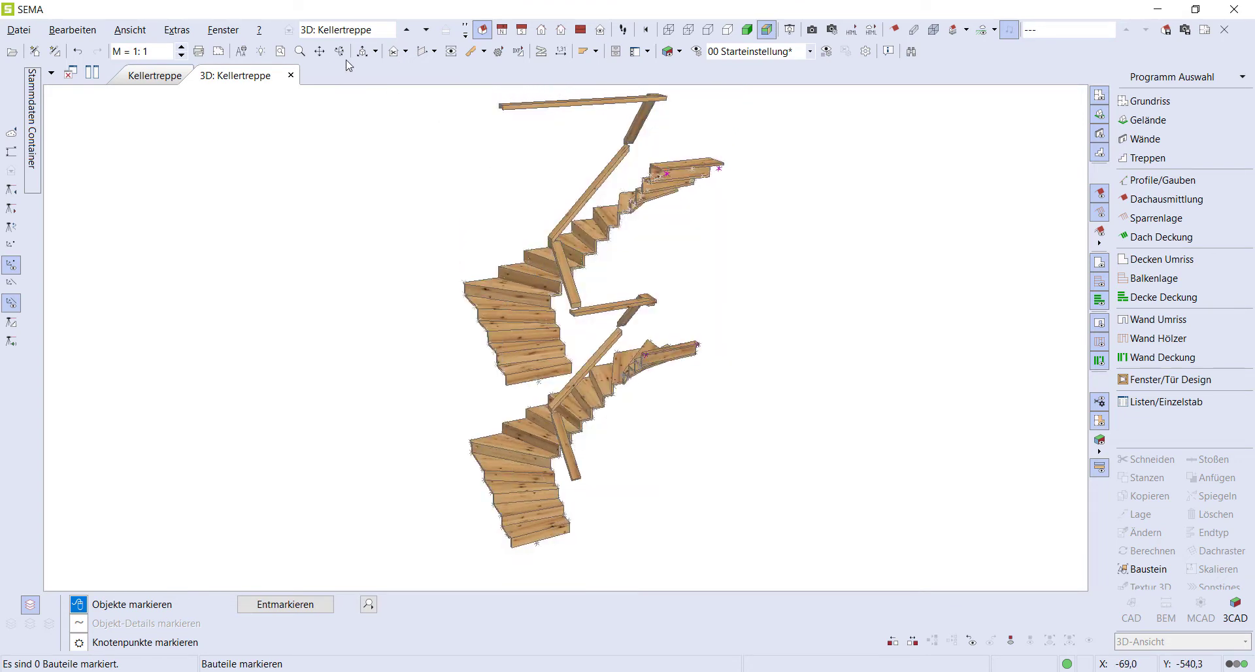
mouse_move(513, 313)
mouse_down()
mouse_move(645, 317)
mouse_move(591, 431)
mouse_up()
mouse_move(553, 320)
mouse_down()
mouse_move(548, 330)
mouse_move(723, 331)
mouse_move(867, 307)
mouse_move(860, 280)
mouse_move(835, 277)
mouse_move(440, 275)
mouse_up()
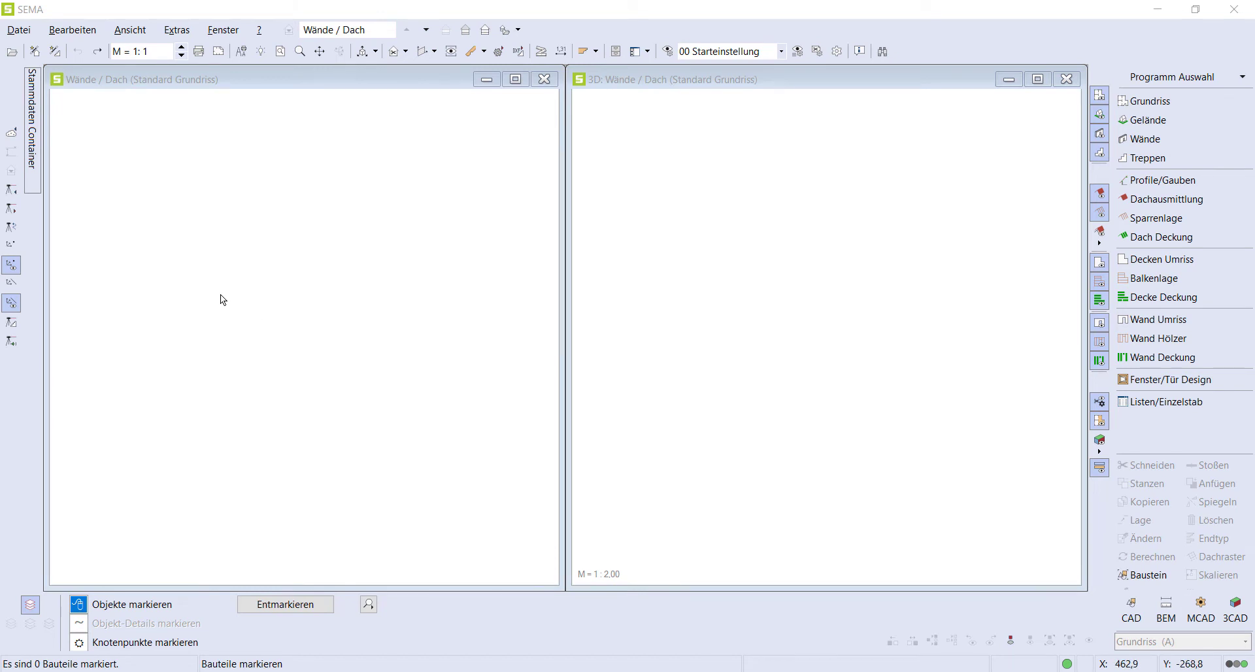
Step: Import the Treppe_KG, Treppe_EG and Obergeschoss .spw scans in turn as point clouds
click(11, 134)
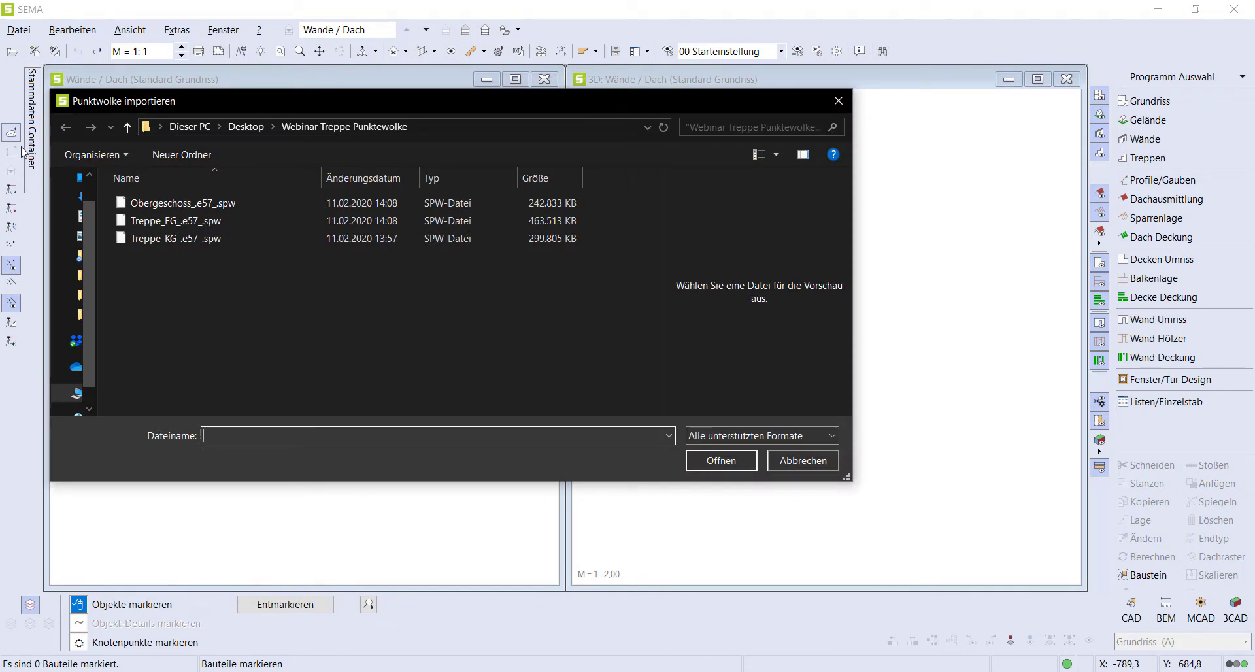
click(149, 241)
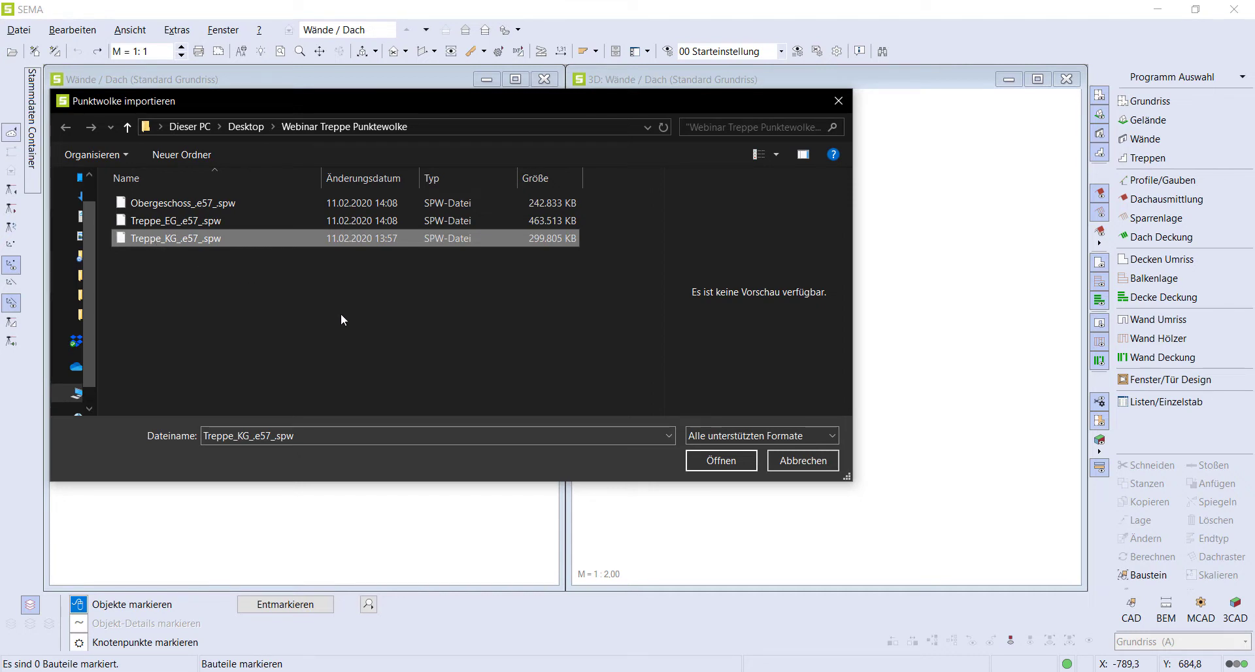
click(728, 460)
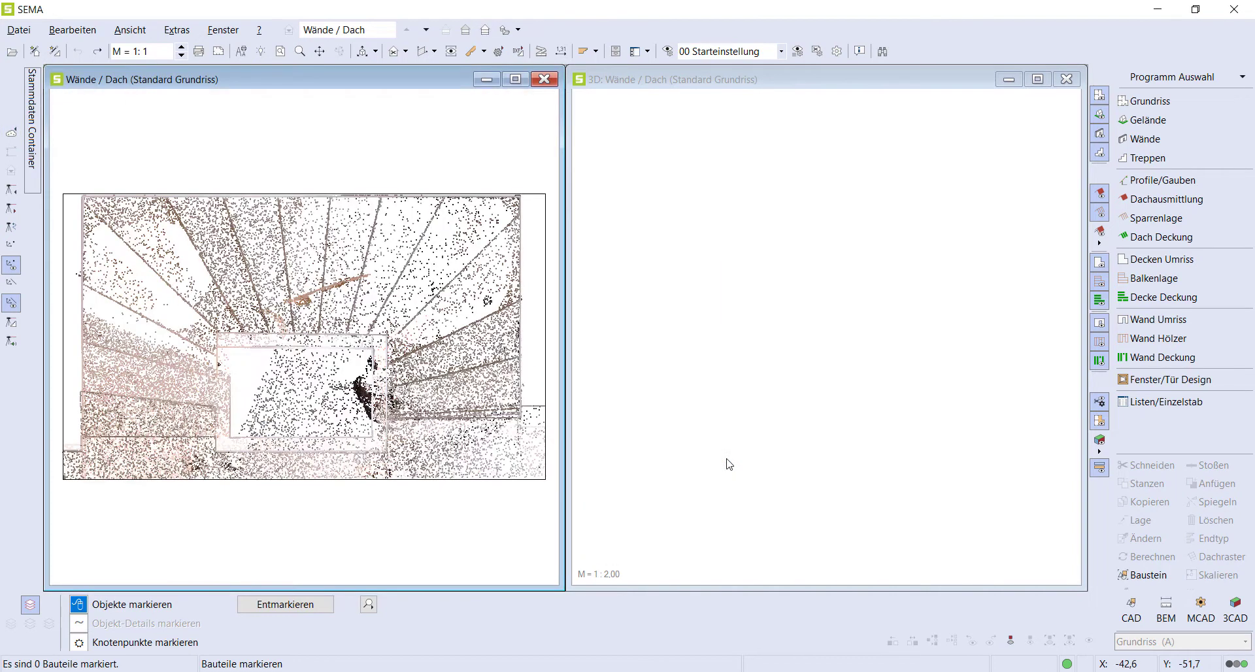
click(12, 134)
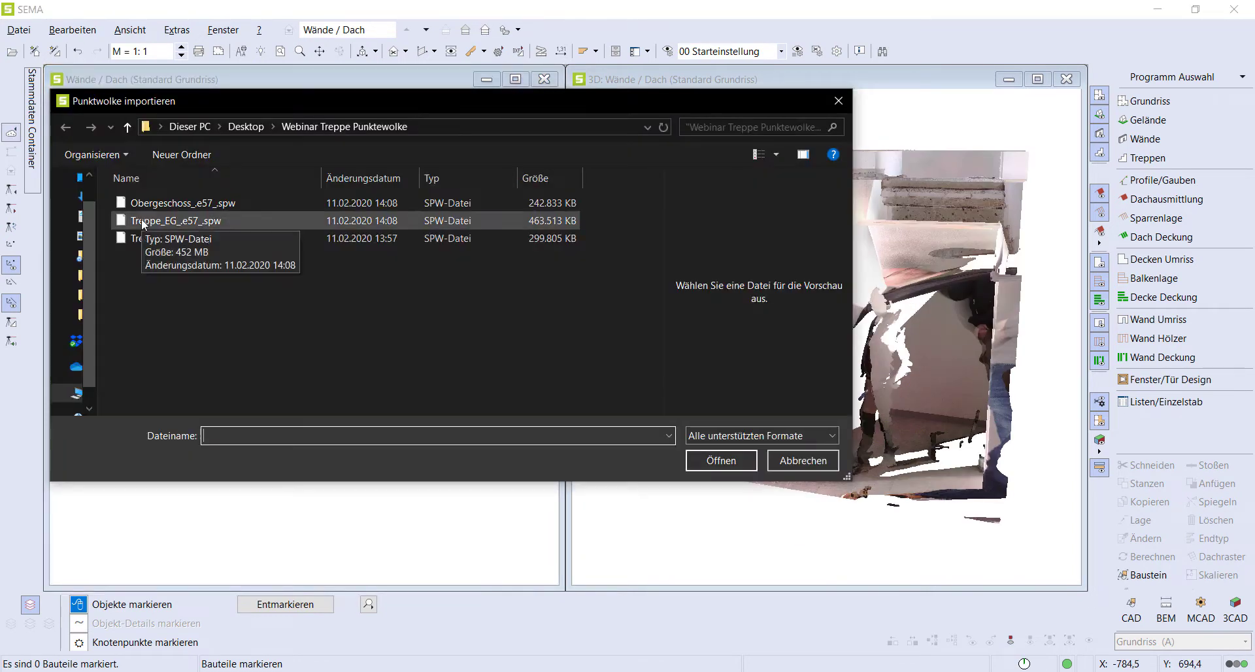
click(175, 220)
click(722, 460)
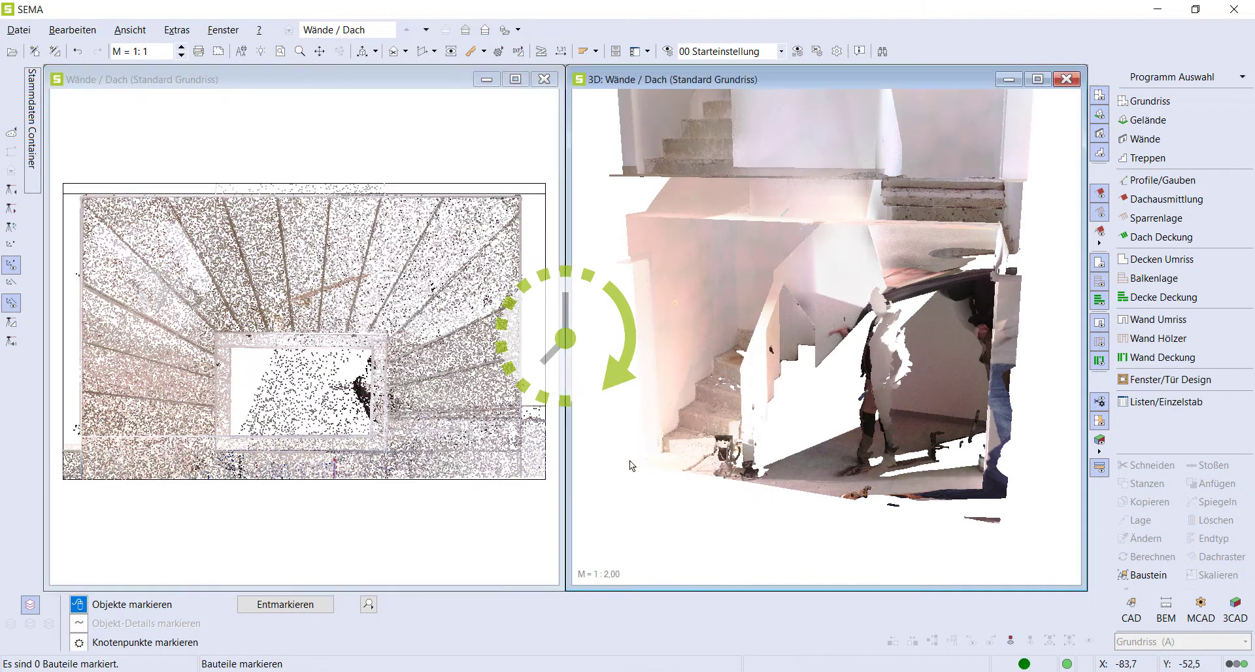
mouse_move(639, 159)
mouse_down()
mouse_move(887, 280)
mouse_move(826, 267)
mouse_up()
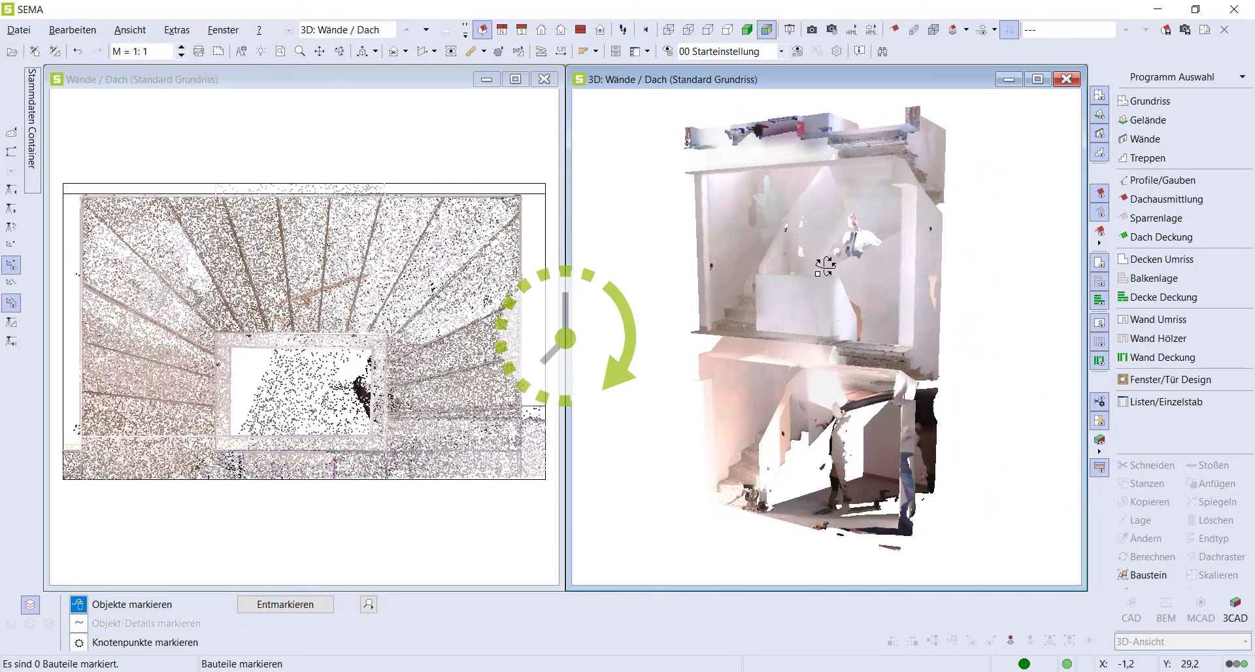
click(12, 134)
click(175, 202)
click(721, 461)
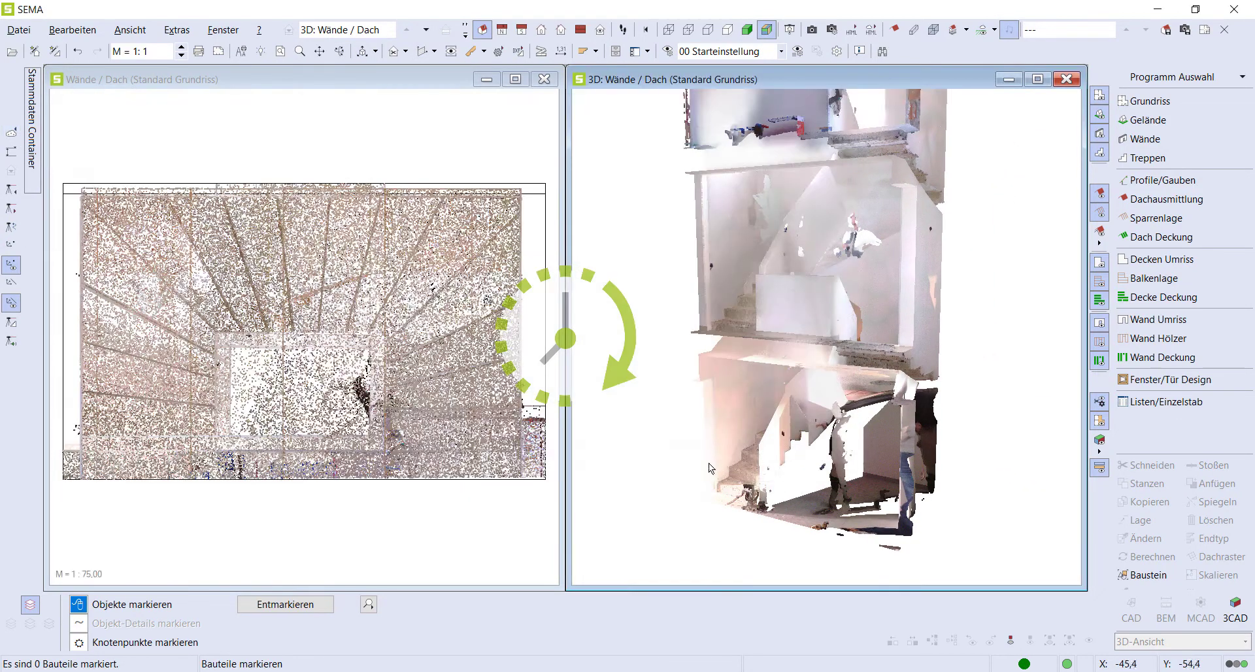
drag(792, 331, 690, 202)
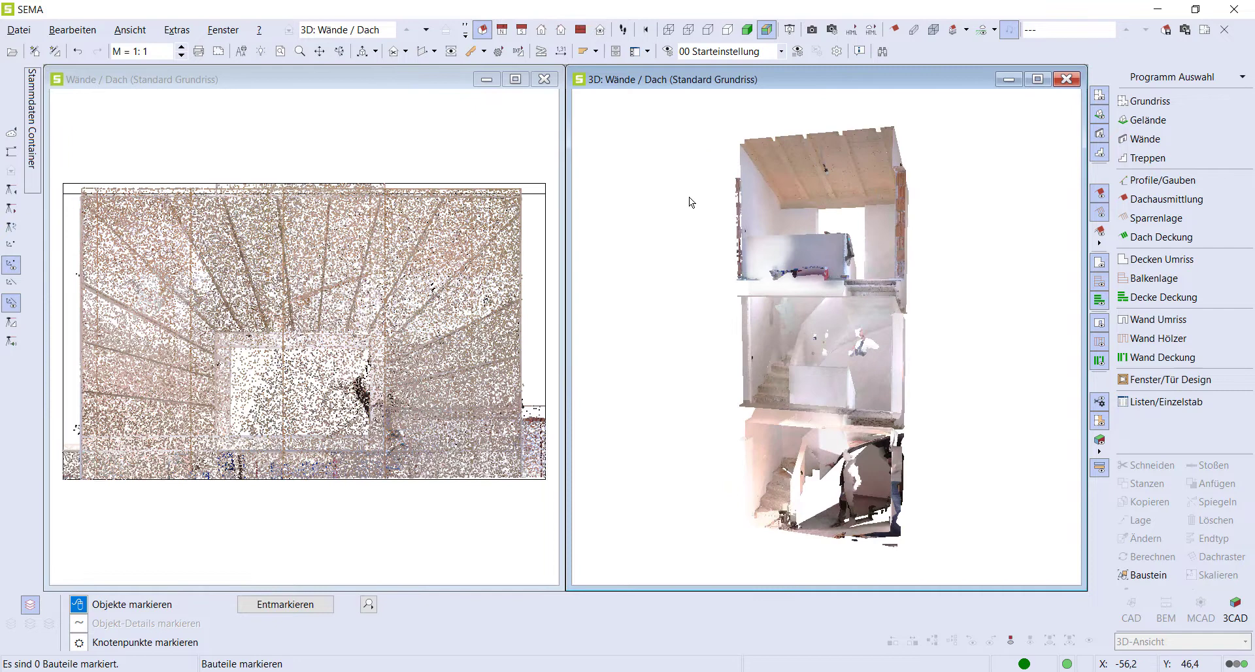
Step: In Anzeige-Einstellungen, hide the Treppe_EG and Obergeschoss clouds and untick 3CAD Draufsicht
click(666, 51)
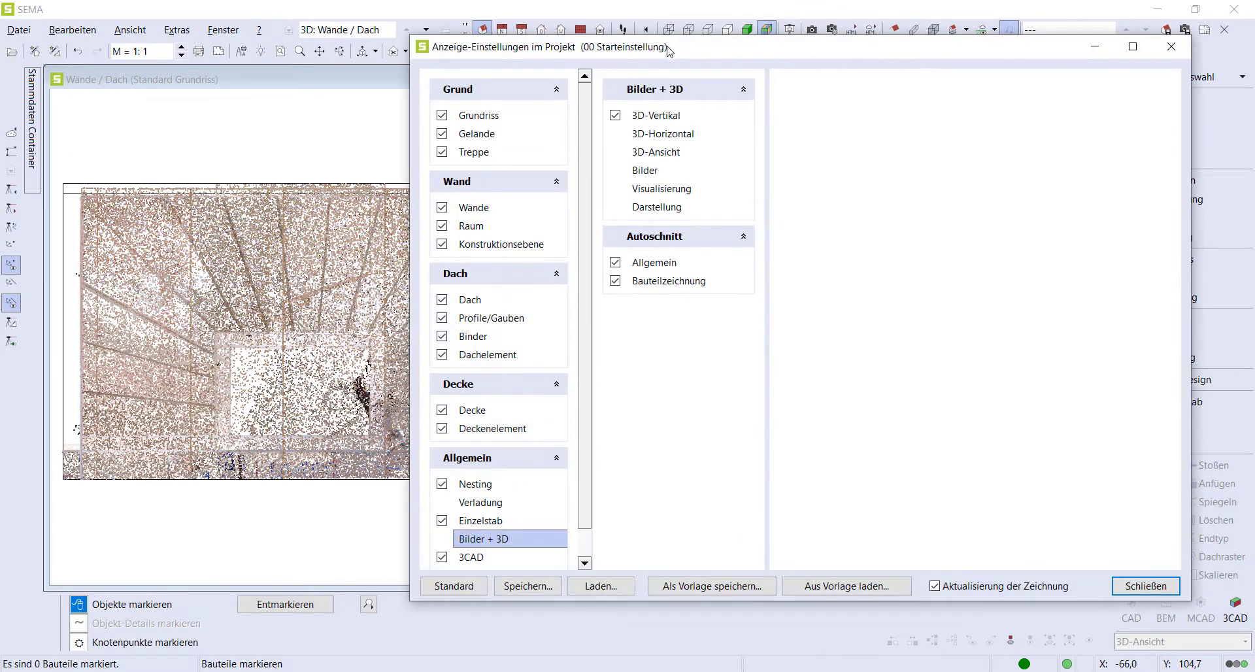
drag(662, 52, 522, 47)
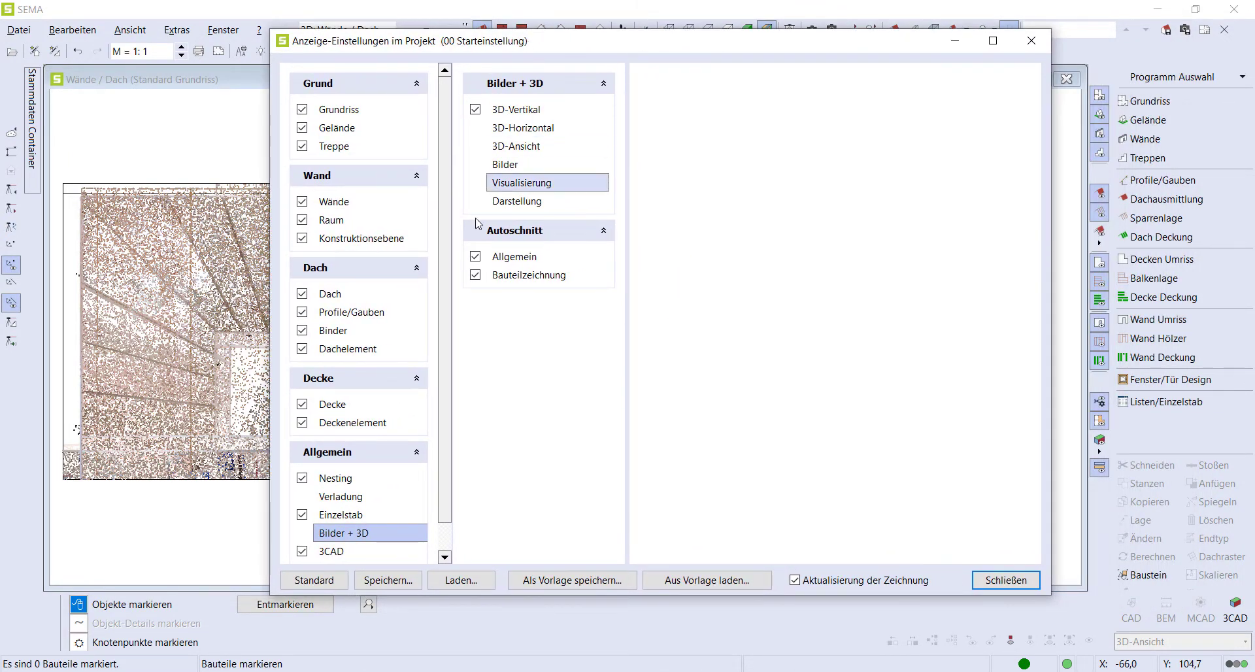
click(357, 552)
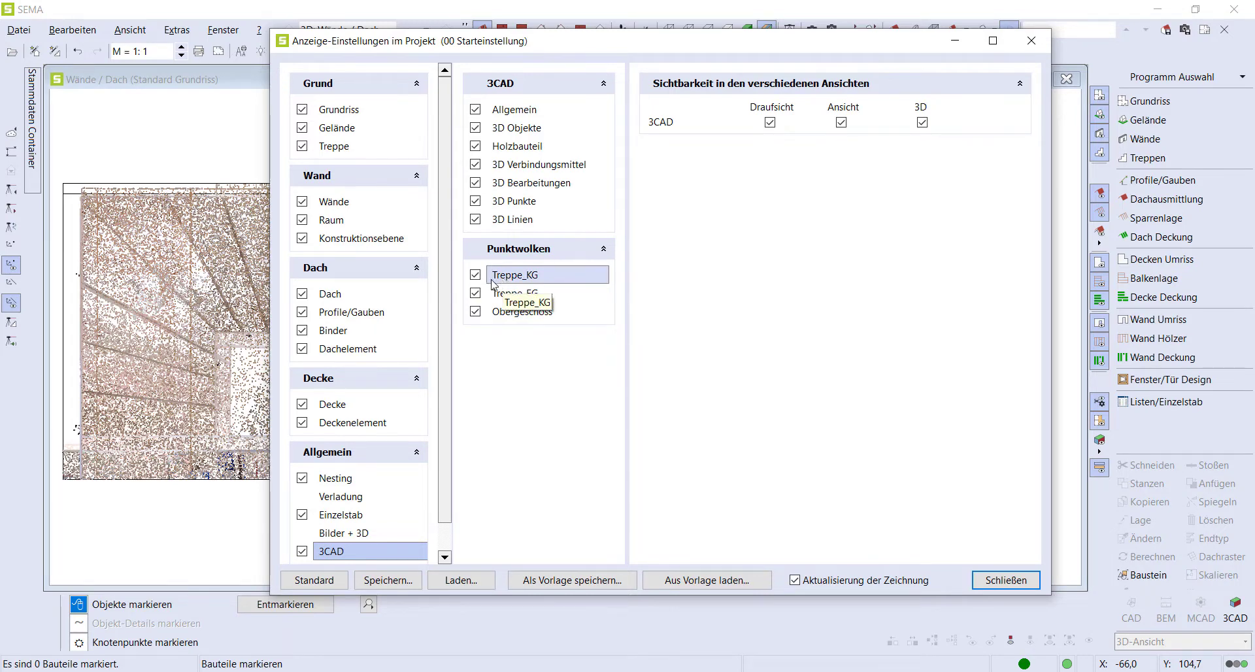
click(476, 298)
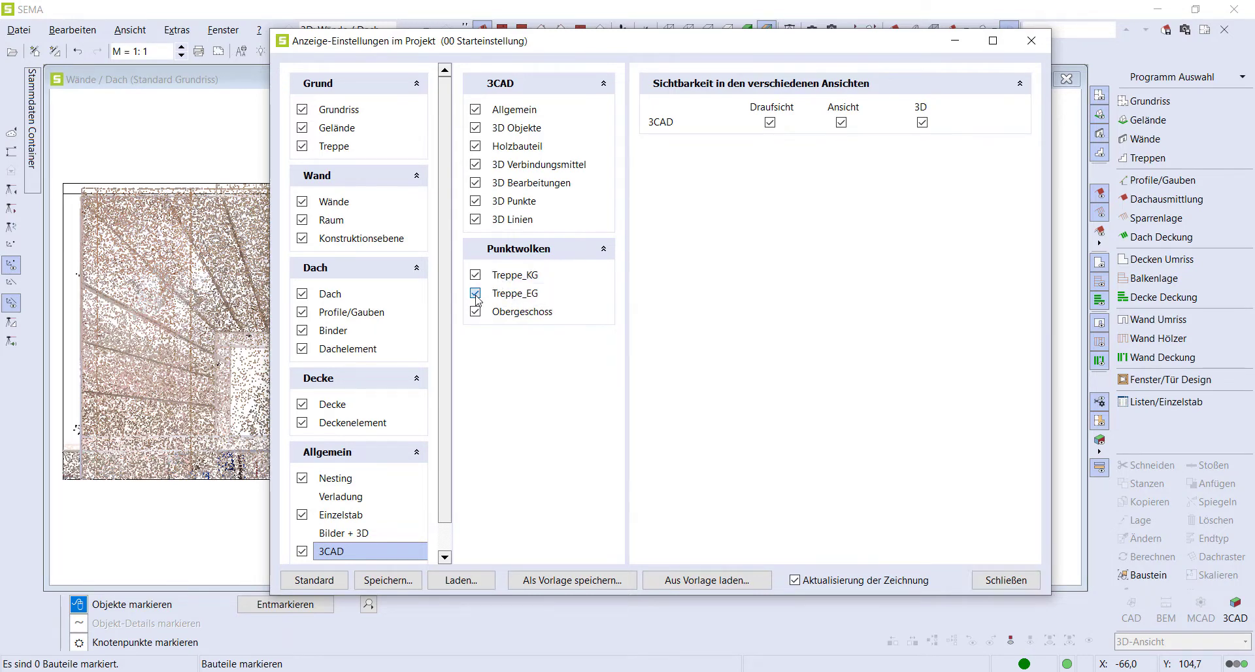
click(478, 315)
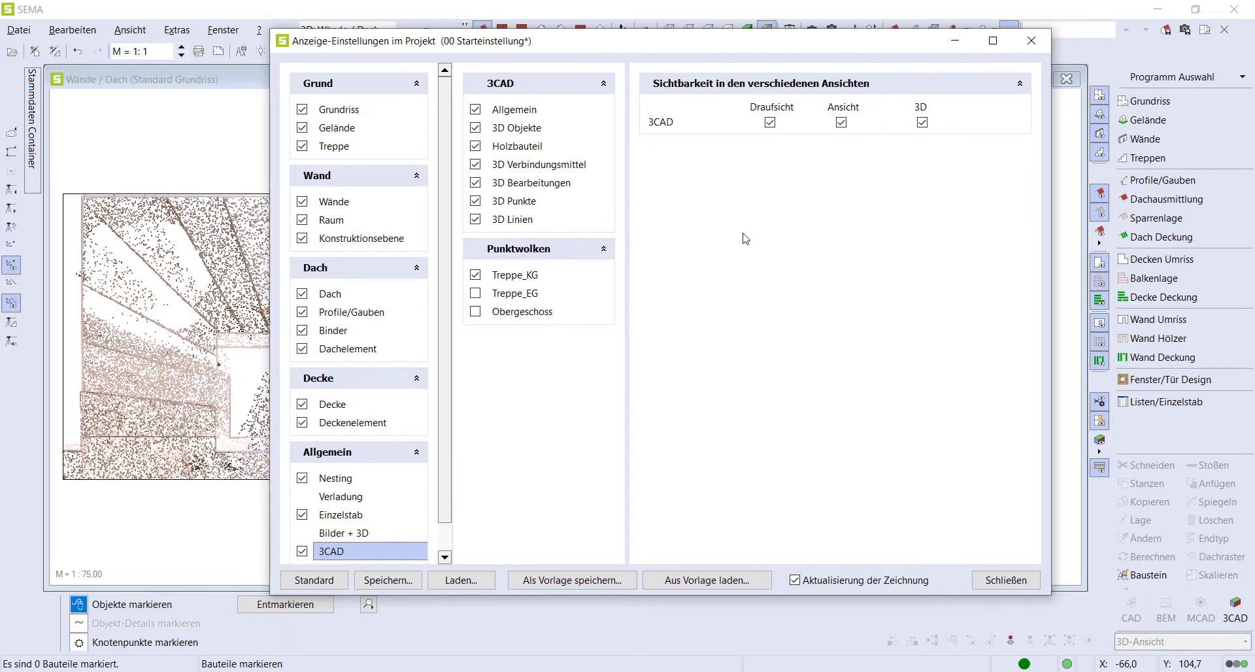
click(771, 124)
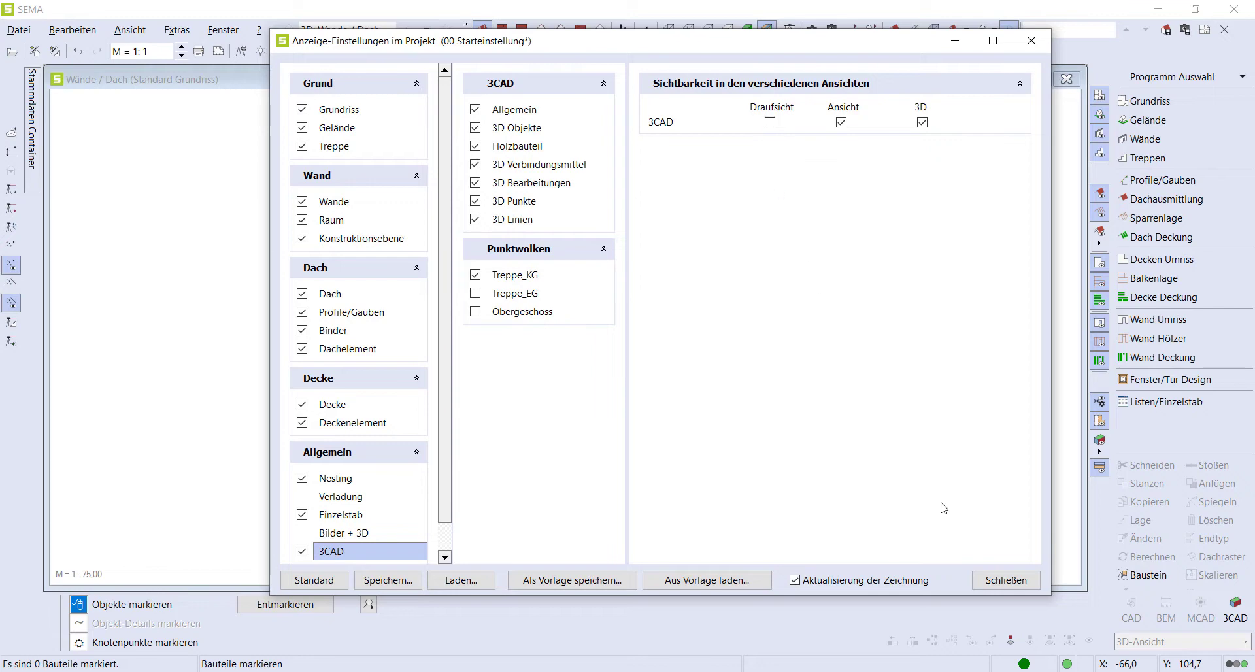
click(1000, 580)
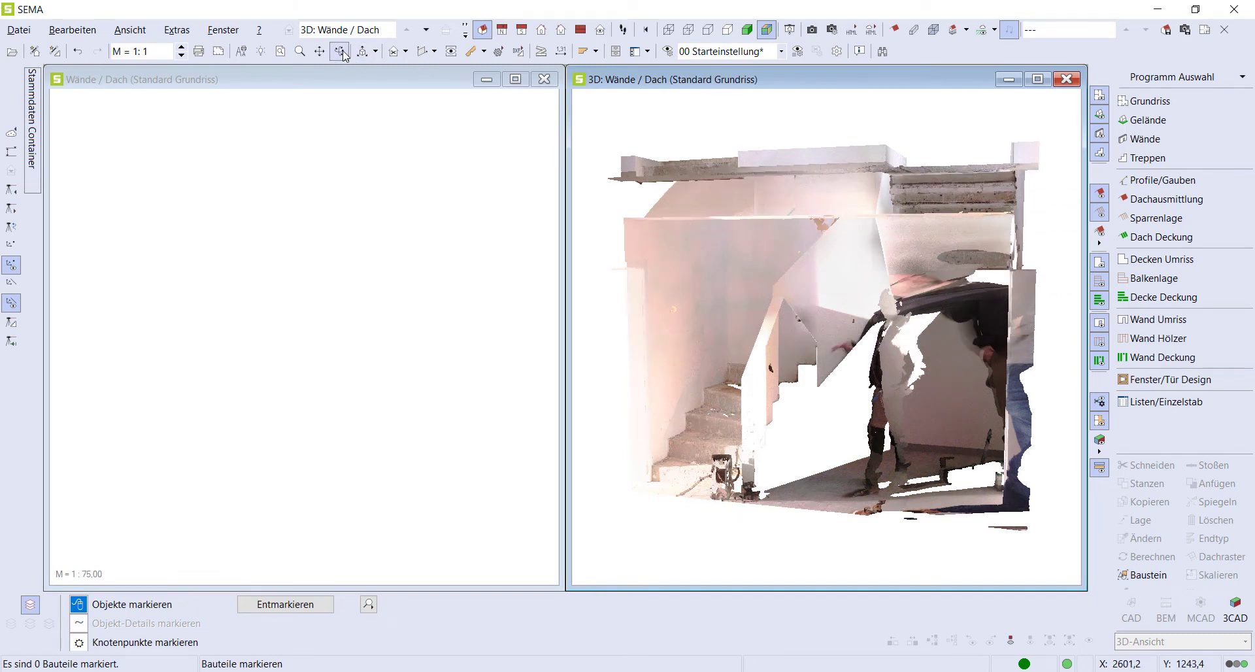
middle_drag(721, 469, 753, 467)
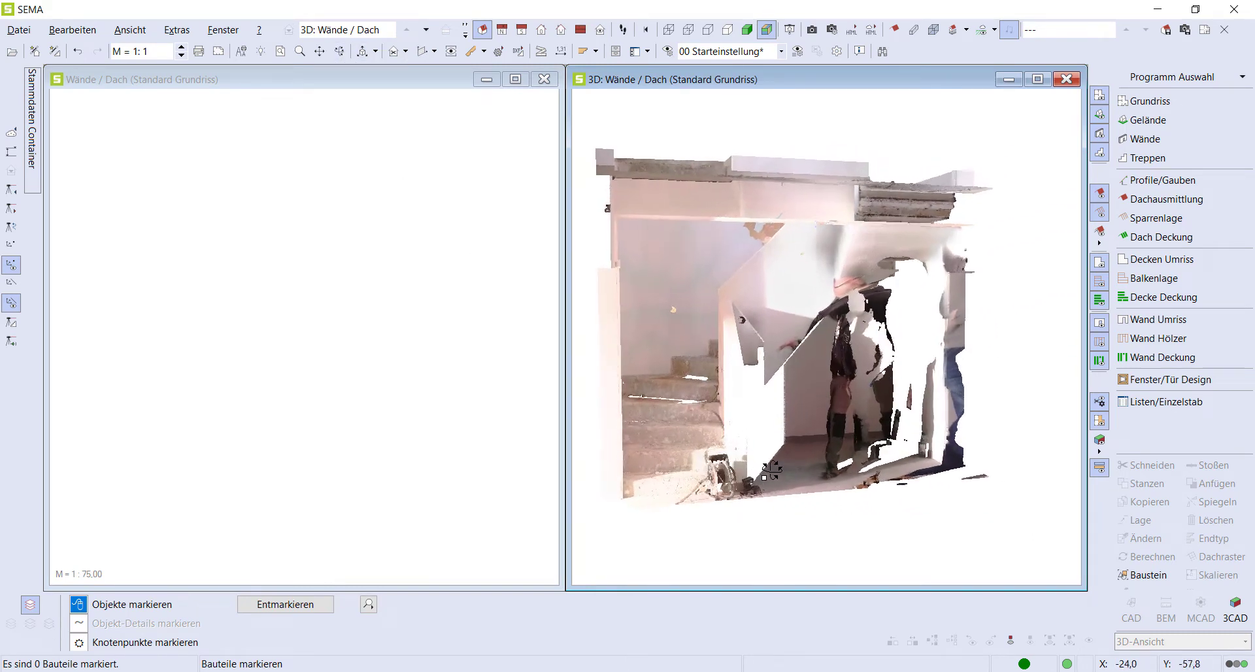
middle_drag(753, 467, 728, 476)
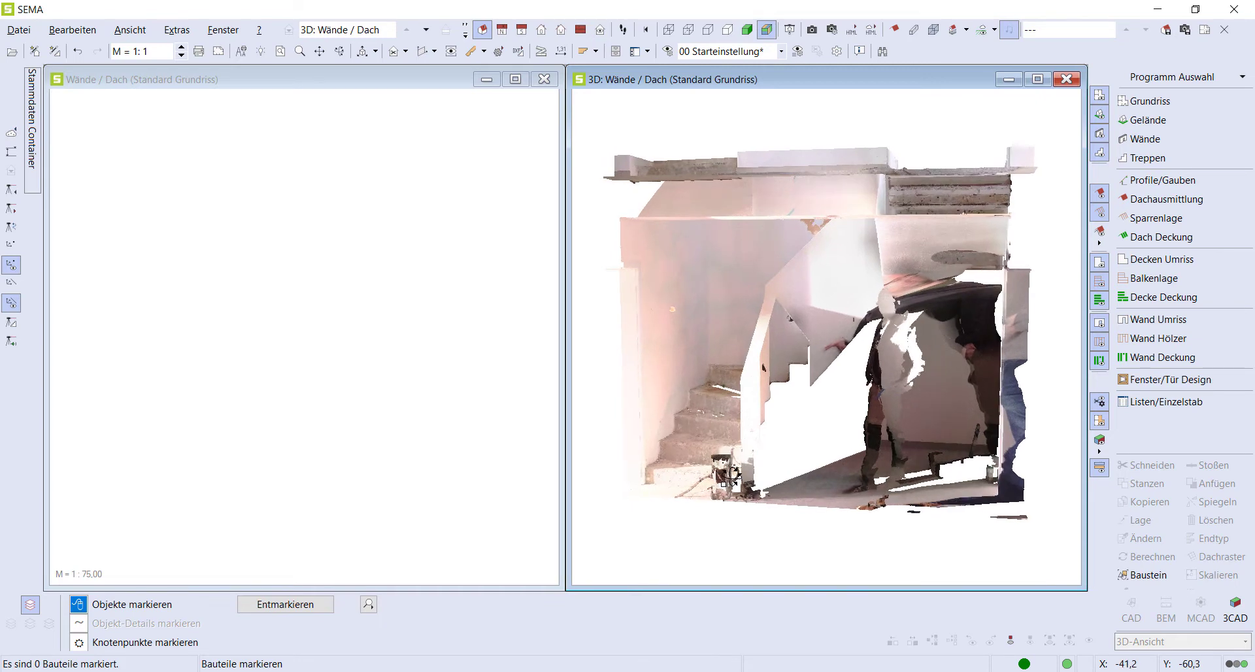
scroll(716, 521, up, 1)
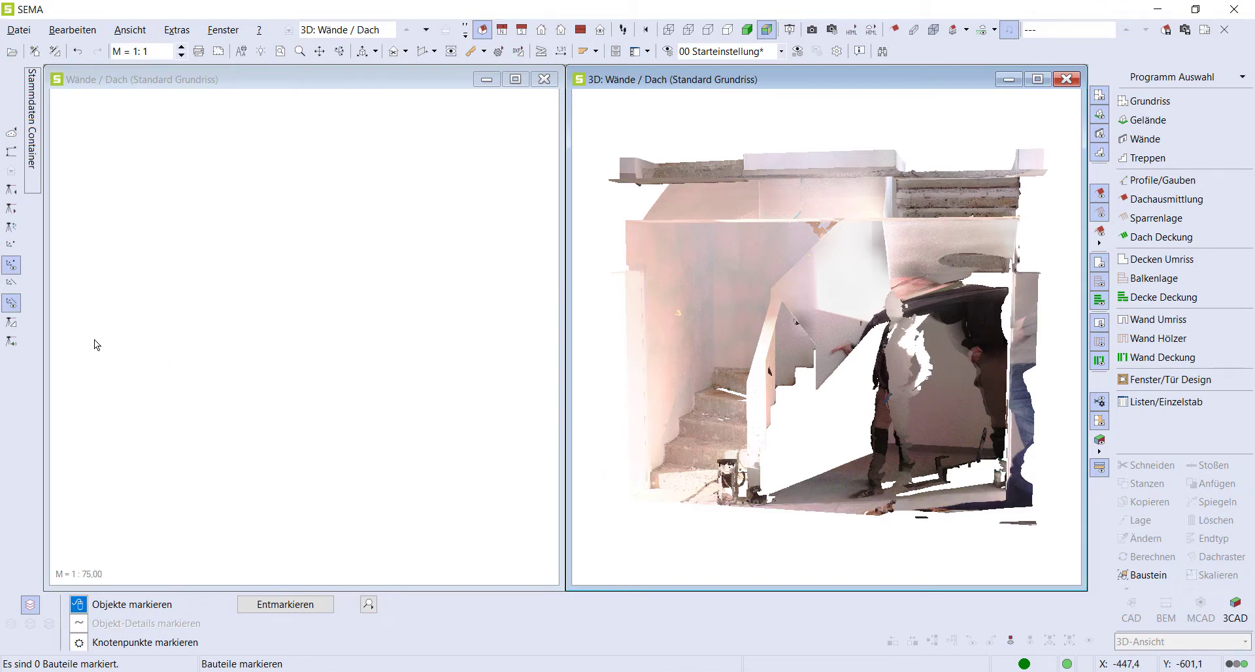
Step: Start Treppen Aufmass with the Beton Links template and zoom in on the basement stairs
click(12, 323)
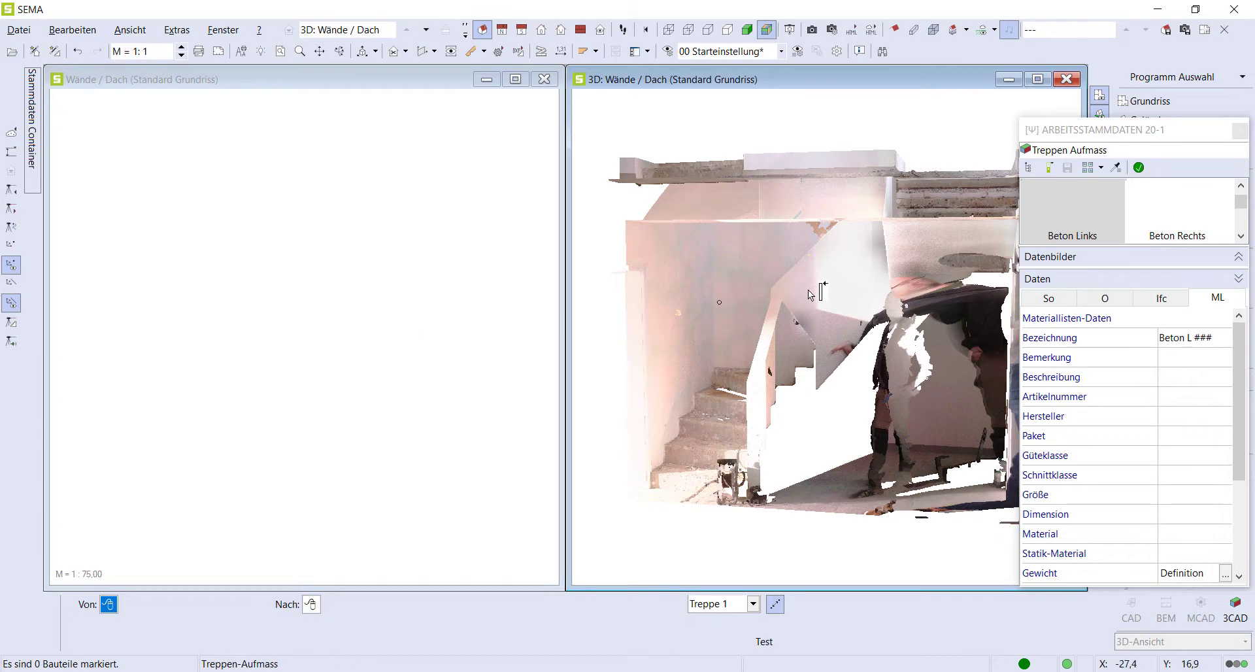
click(1063, 187)
drag(992, 245, 1079, 235)
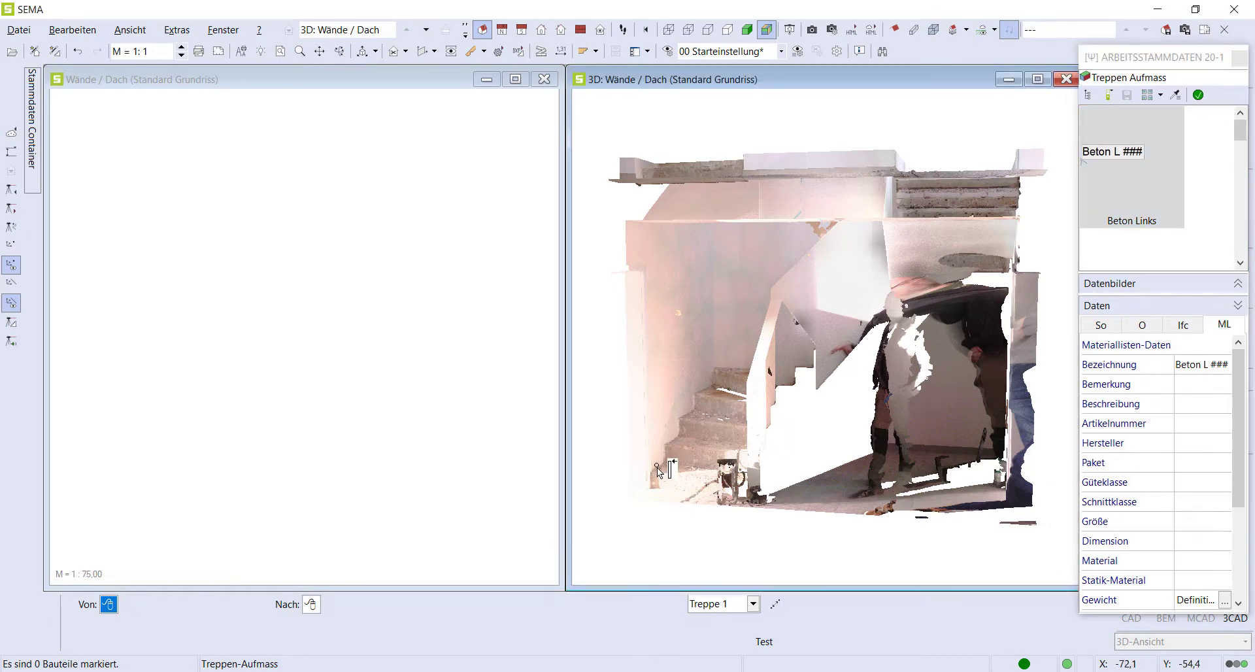
scroll(658, 474, up, 2)
scroll(658, 473, up, 2)
scroll(658, 474, up, 1)
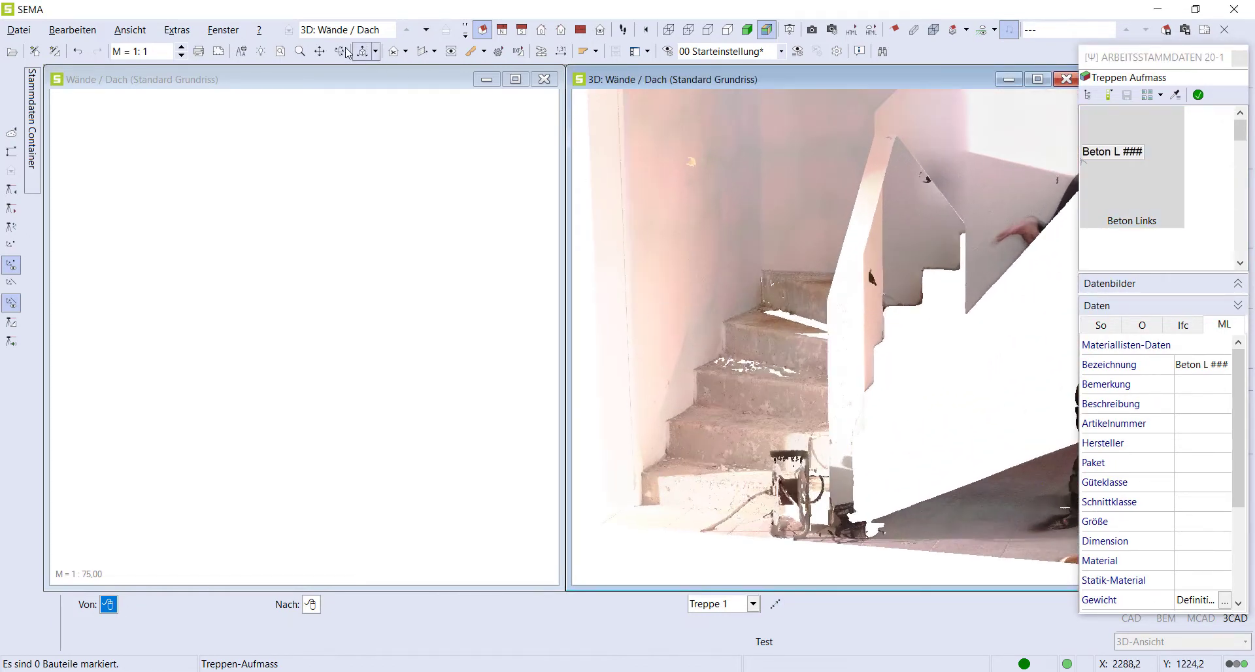
middle_drag(725, 487, 701, 491)
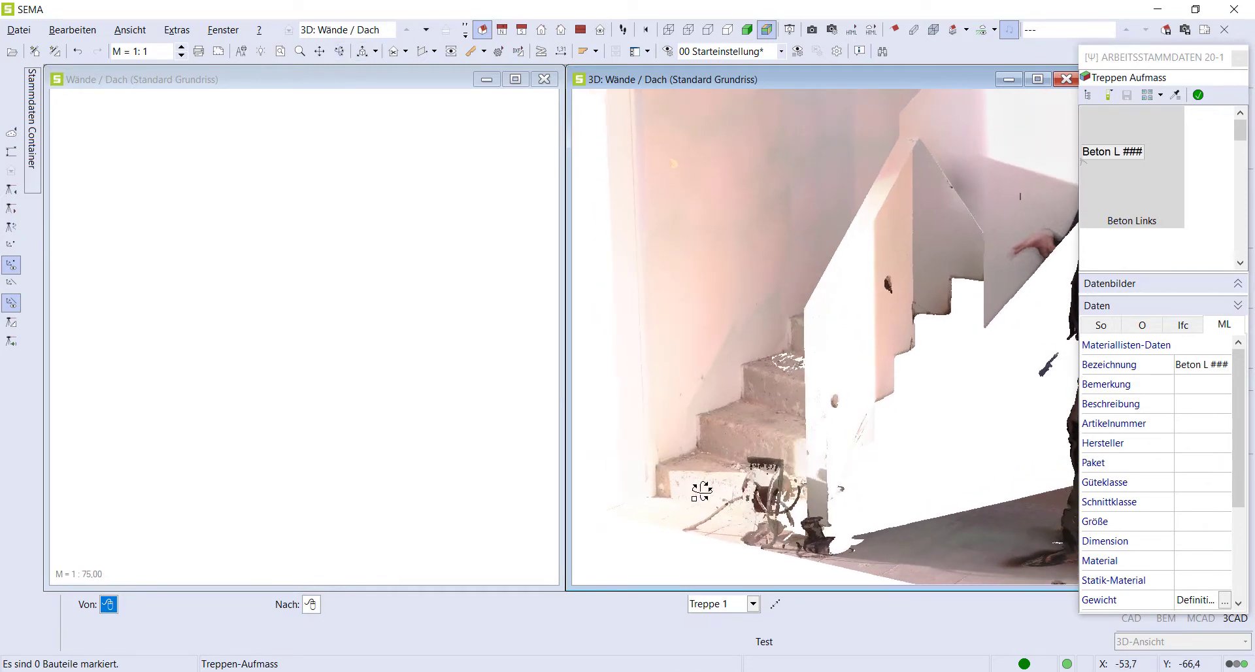
scroll(670, 462, up, 1)
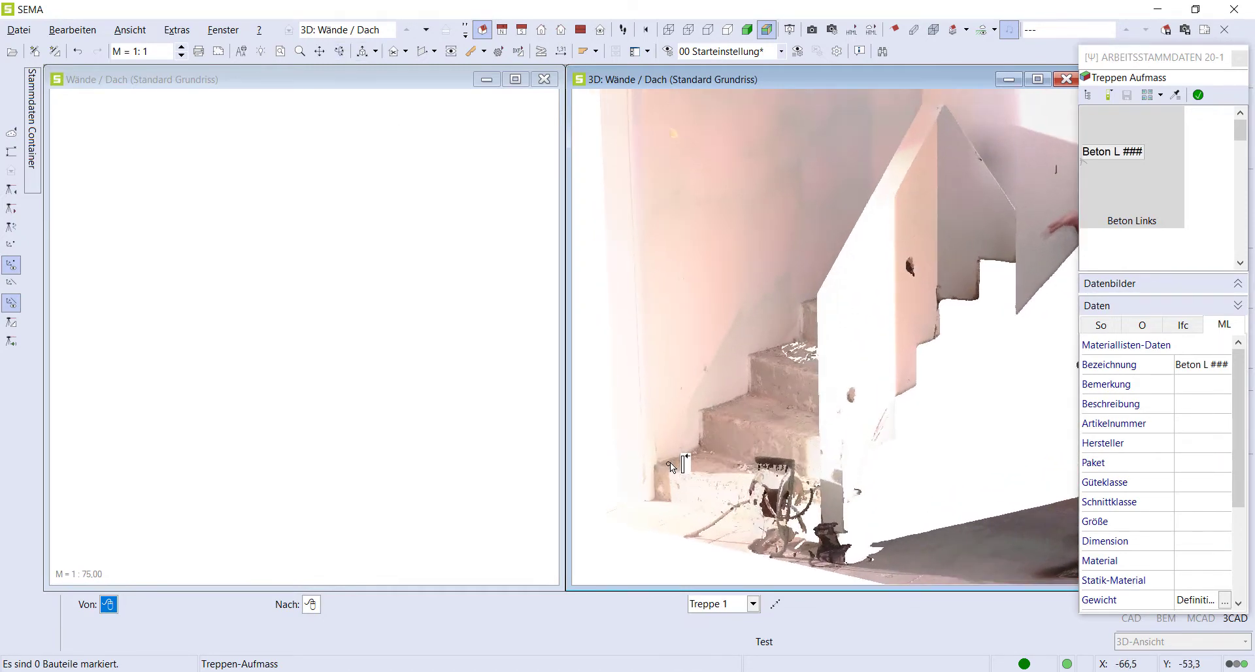
scroll(670, 462, up, 1)
scroll(670, 461, up, 1)
scroll(670, 461, up, 1)
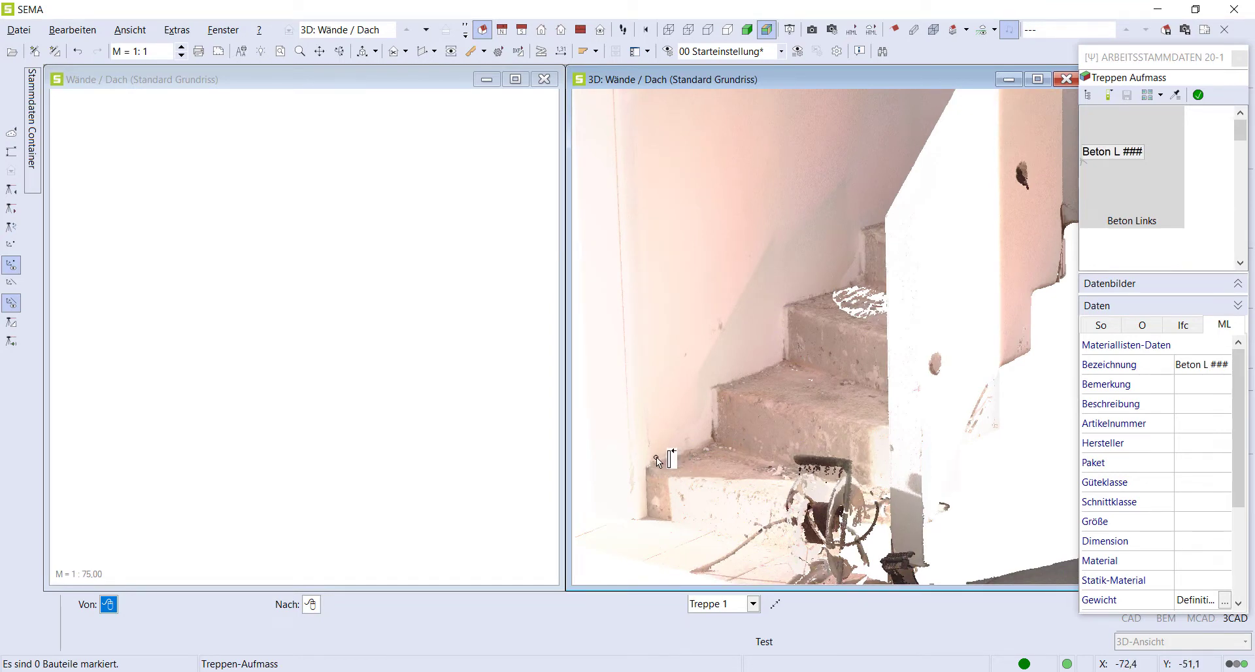
Step: Pick points along the left stair edge from the lowest step up to the top corner
click(658, 462)
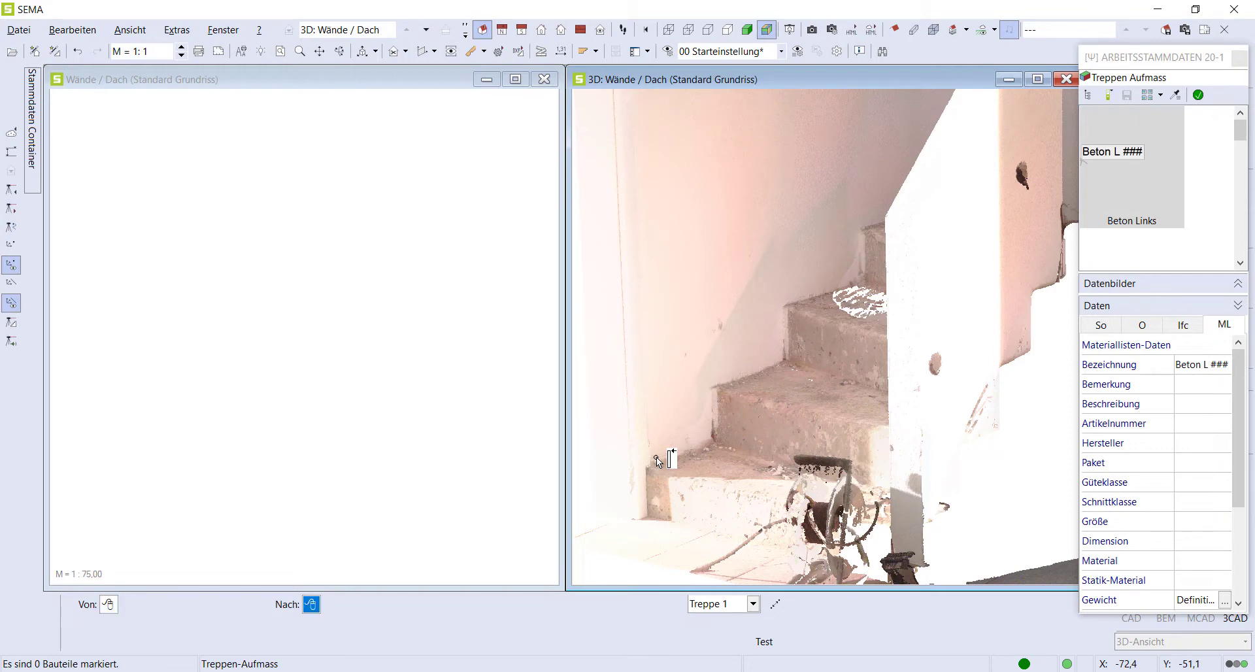
click(706, 439)
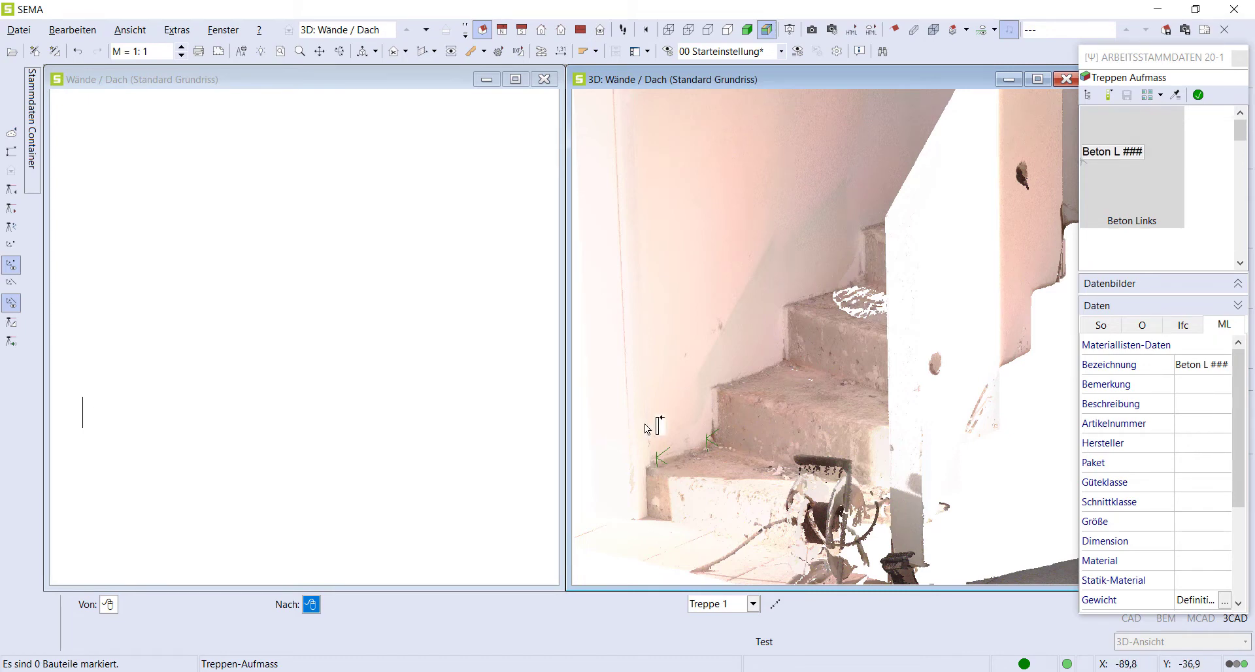
click(723, 380)
click(778, 359)
click(793, 297)
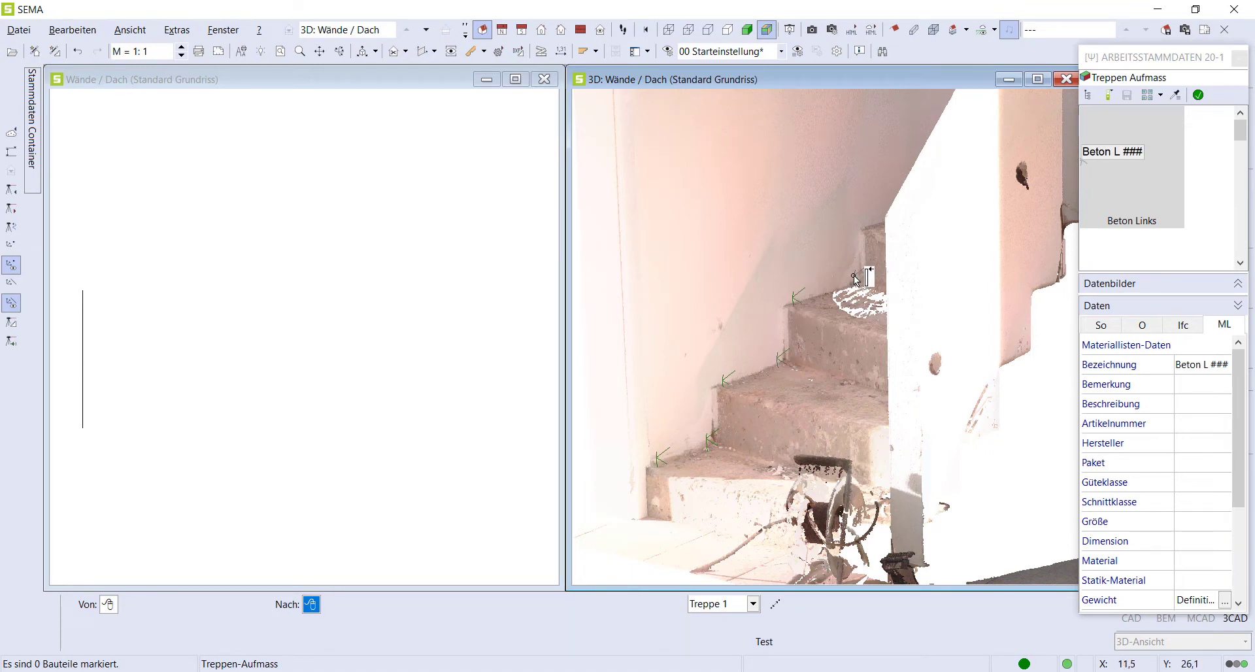
click(855, 278)
middle_drag(746, 250, 824, 220)
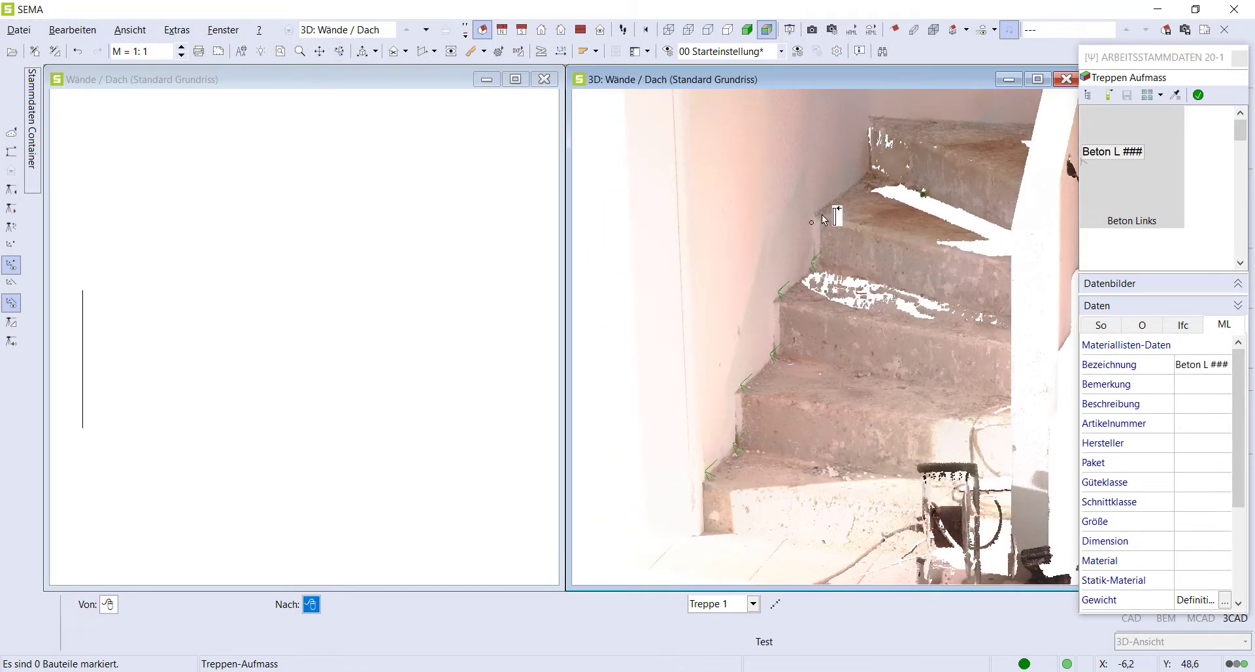
scroll(820, 217, up, 3)
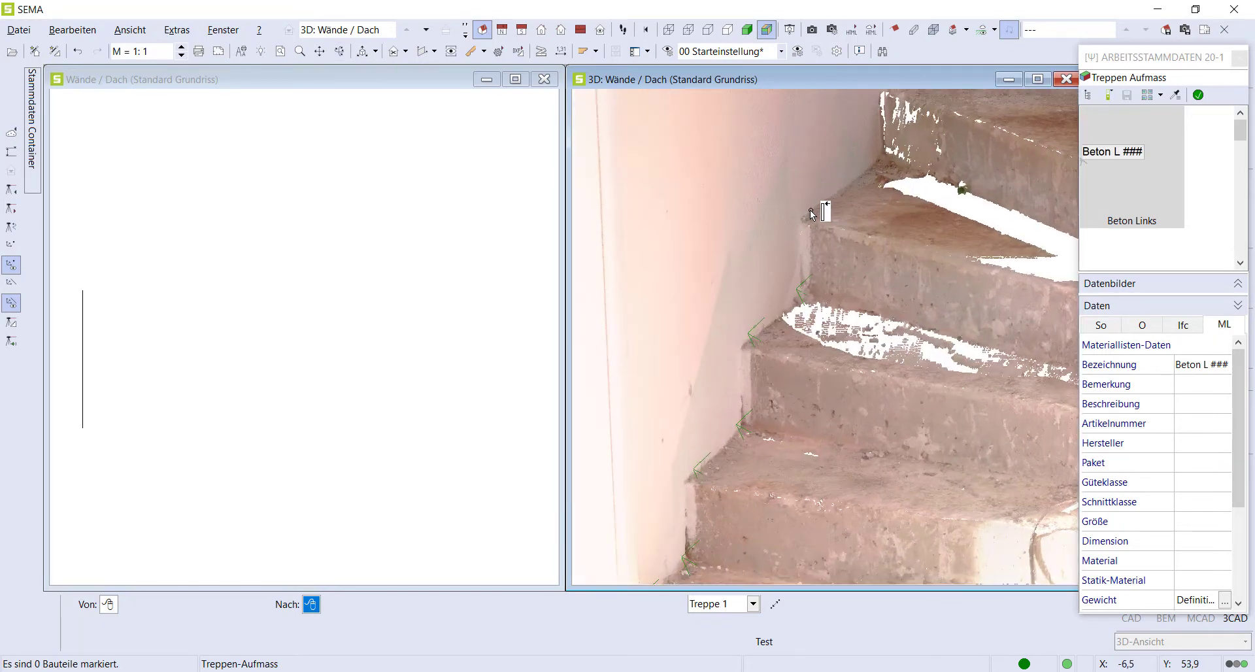
click(811, 211)
click(876, 155)
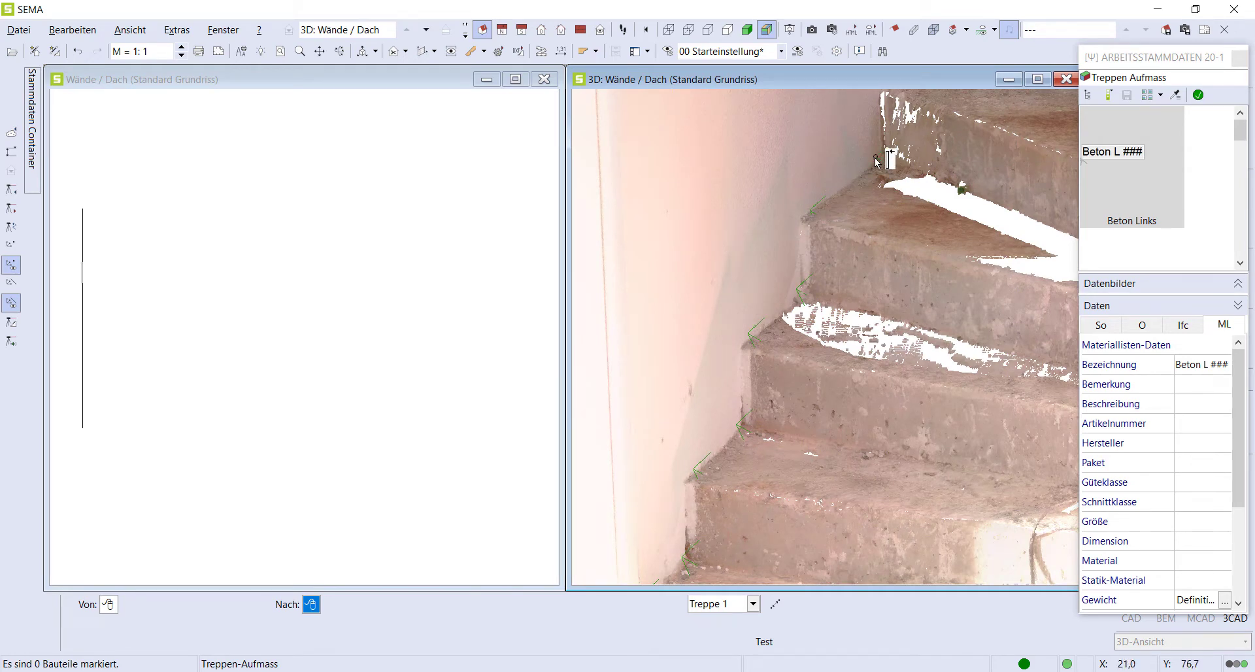
scroll(737, 404, down, 2)
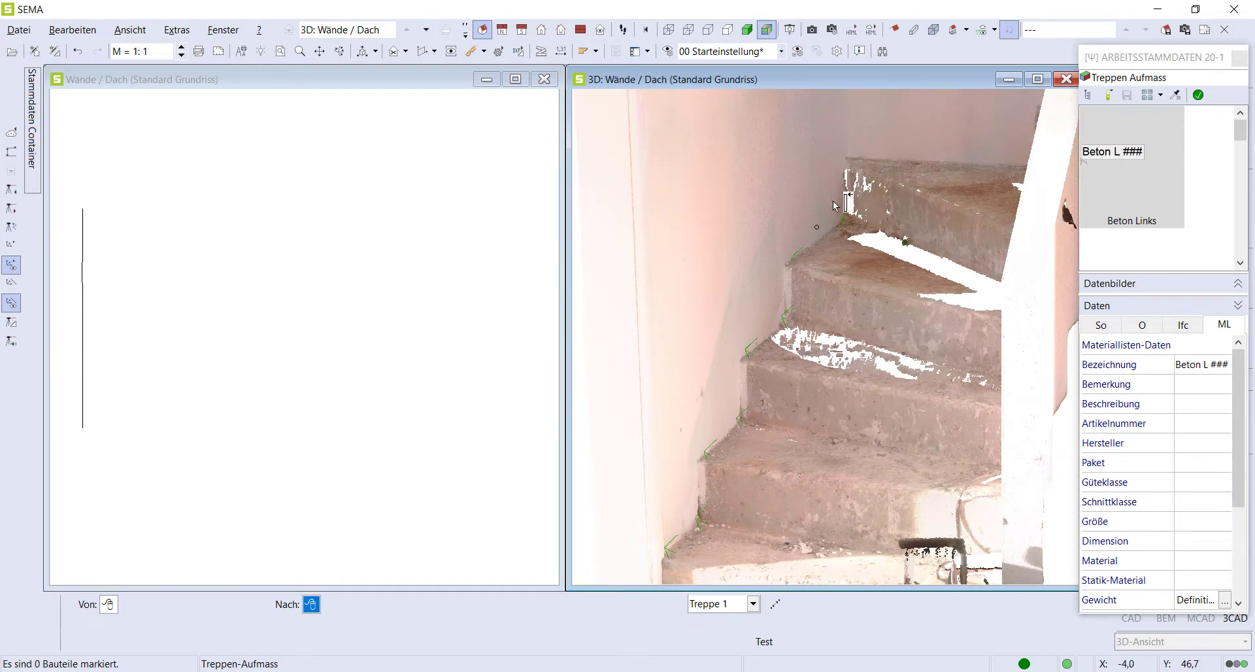
scroll(869, 156, up, 2)
scroll(870, 154, up, 2)
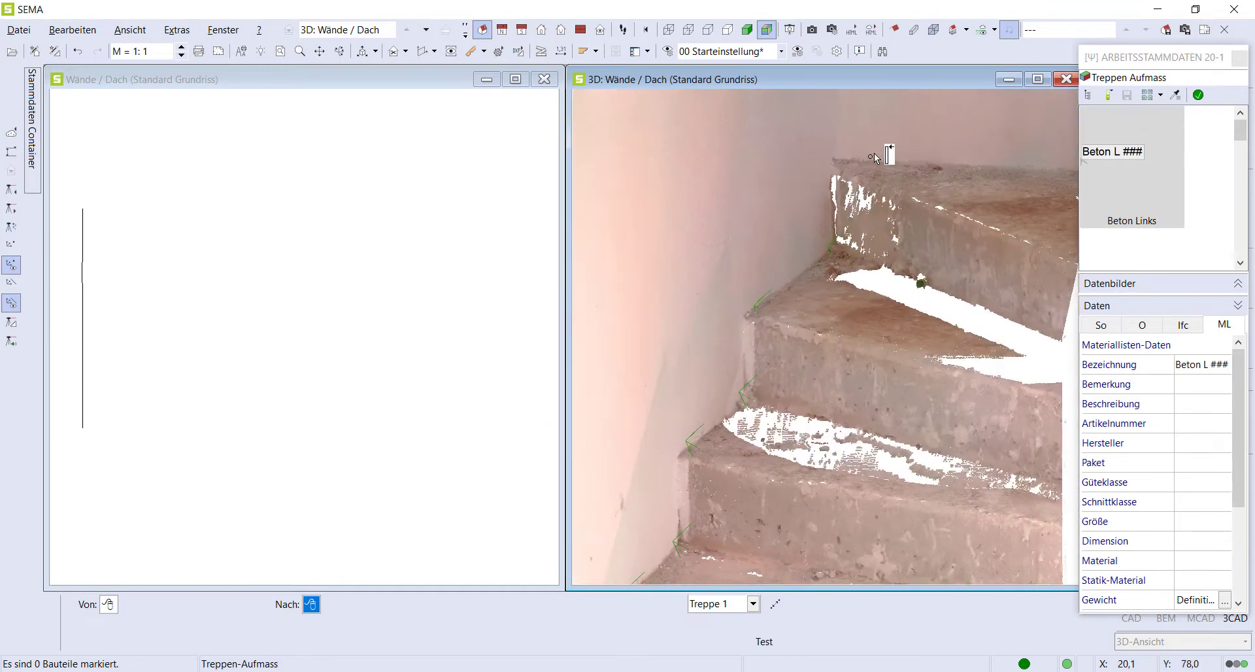
click(833, 159)
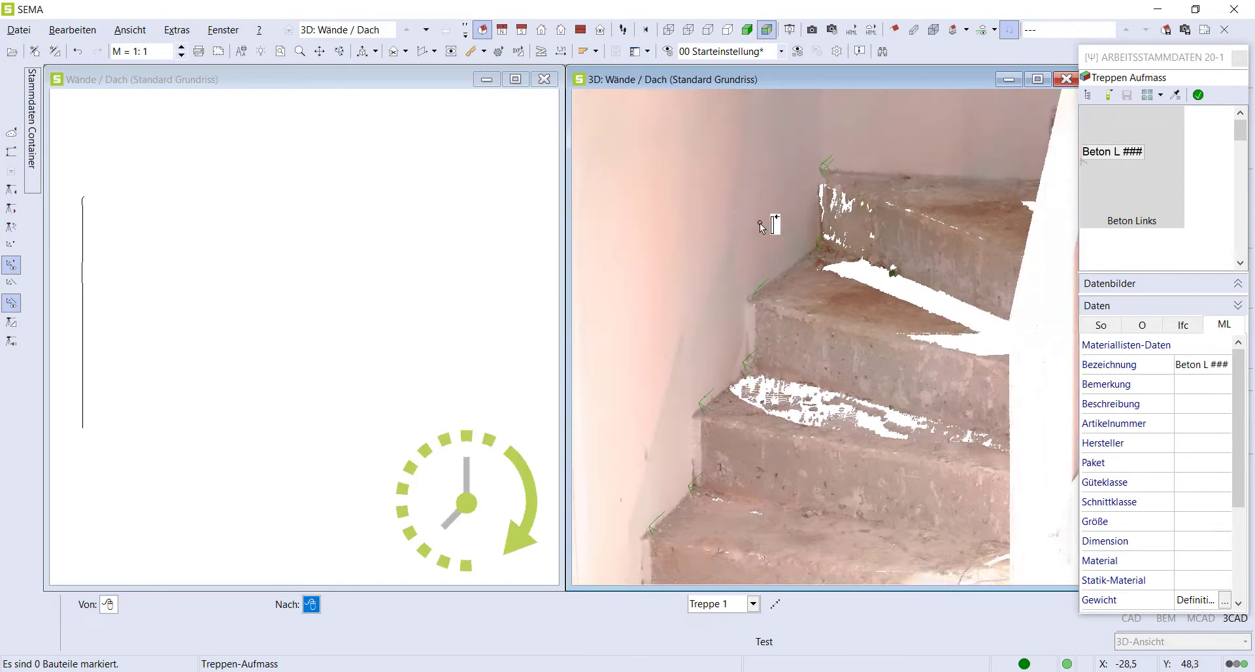
Step: Continue picking points along the upper stair edge and where it turns back down
mouse_move(758, 310)
middle_down()
mouse_move(855, 283)
mouse_move(852, 161)
middle_up()
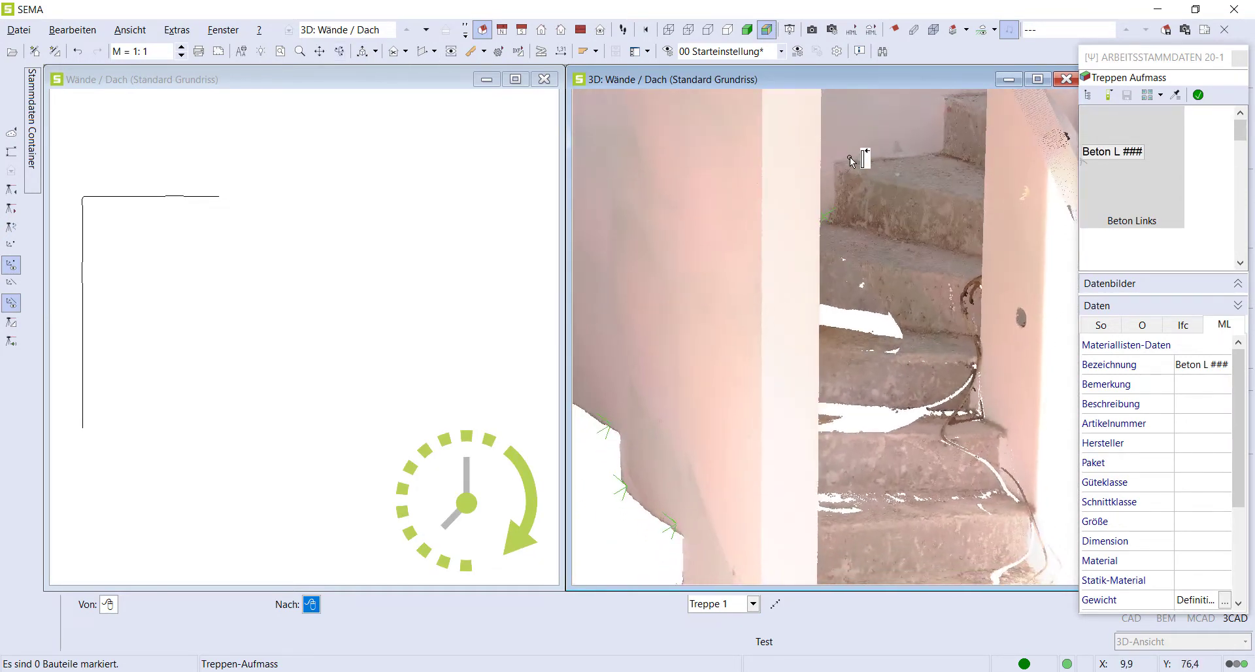
scroll(939, 152, down, 2)
scroll(903, 164, down, 2)
scroll(869, 177, down, 2)
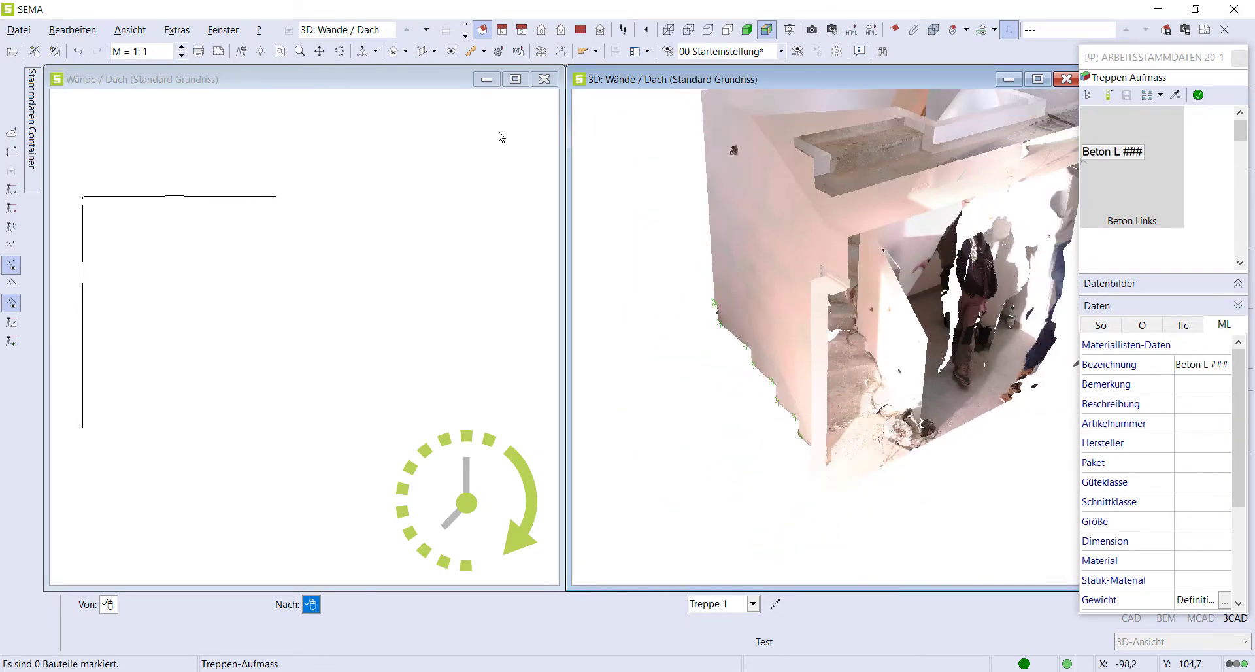
scroll(833, 189, down, 3)
scroll(833, 189, up, 2)
scroll(819, 228, up, 2)
scroll(902, 127, up, 3)
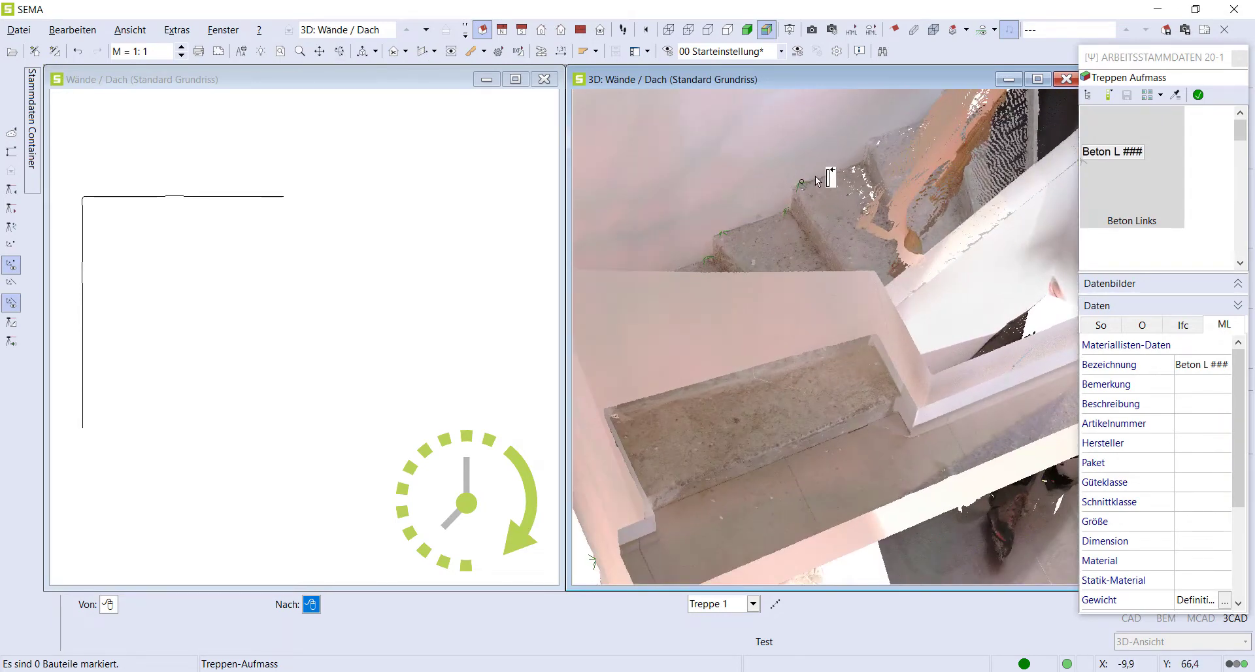
mouse_move(798, 267)
middle_down()
mouse_move(693, 365)
mouse_move(725, 188)
middle_up()
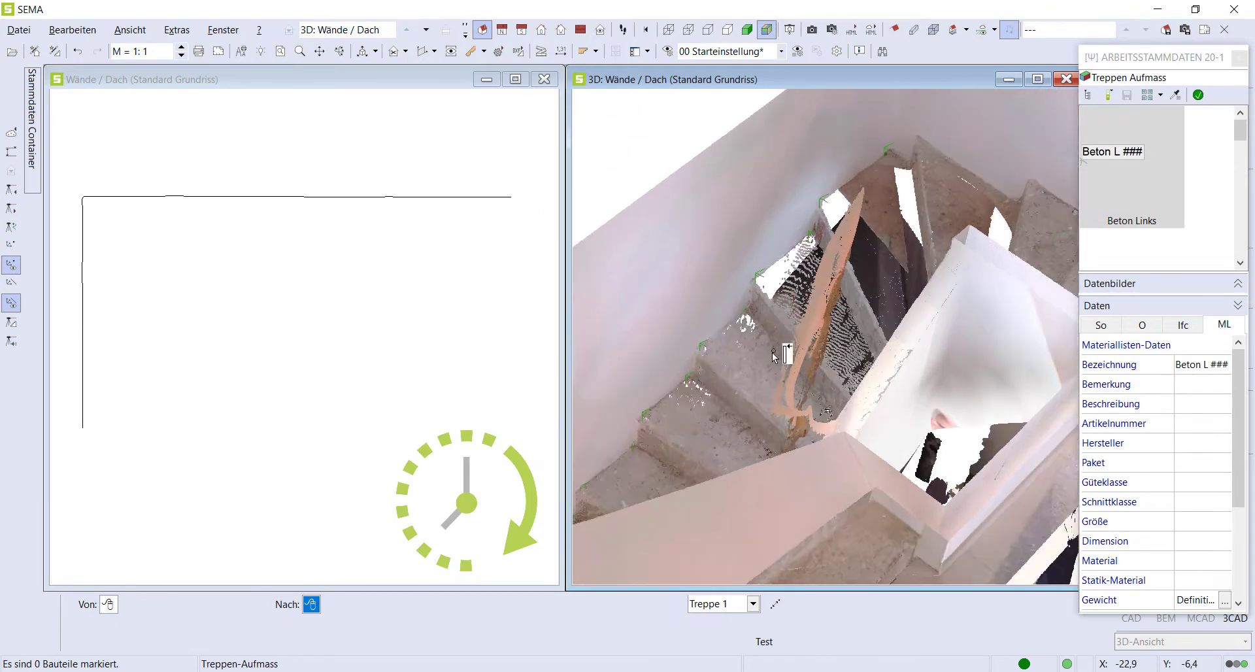
click(752, 189)
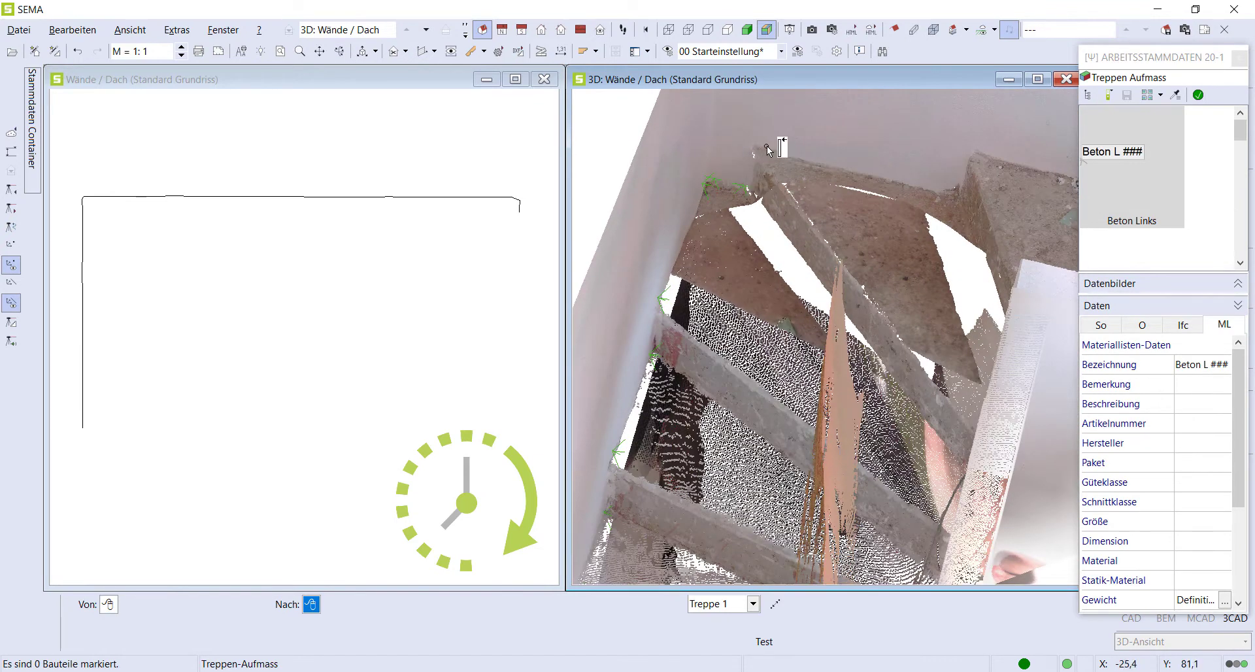
click(932, 183)
middle_drag(931, 182, 758, 306)
click(1018, 214)
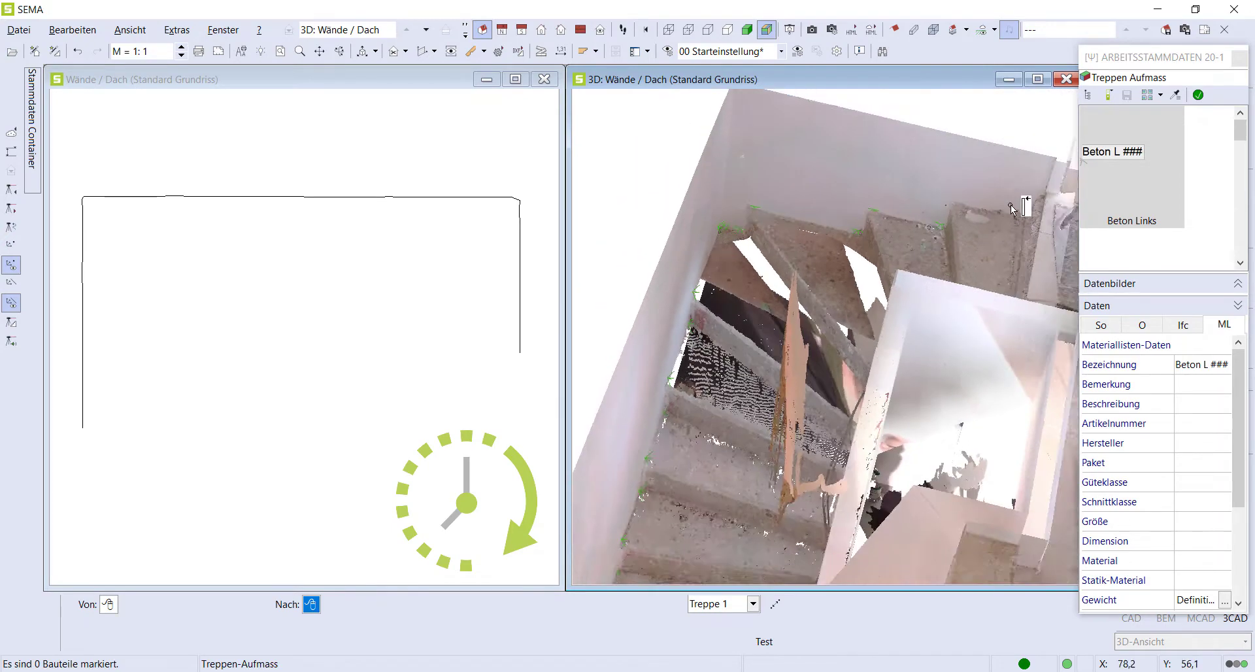
mouse_move(1019, 214)
middle_down()
mouse_move(893, 150)
mouse_move(823, 218)
middle_up()
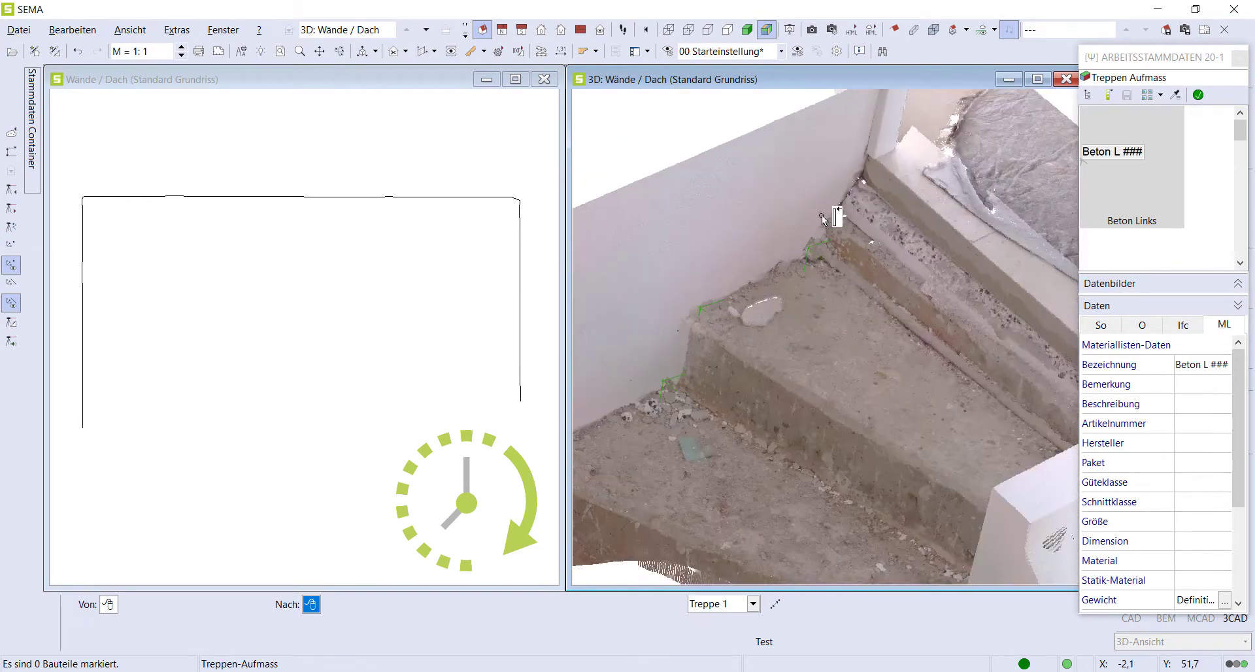
Step: End the left-edge survey and start a second stair measurement in the 3D point cloud
key(Escape)
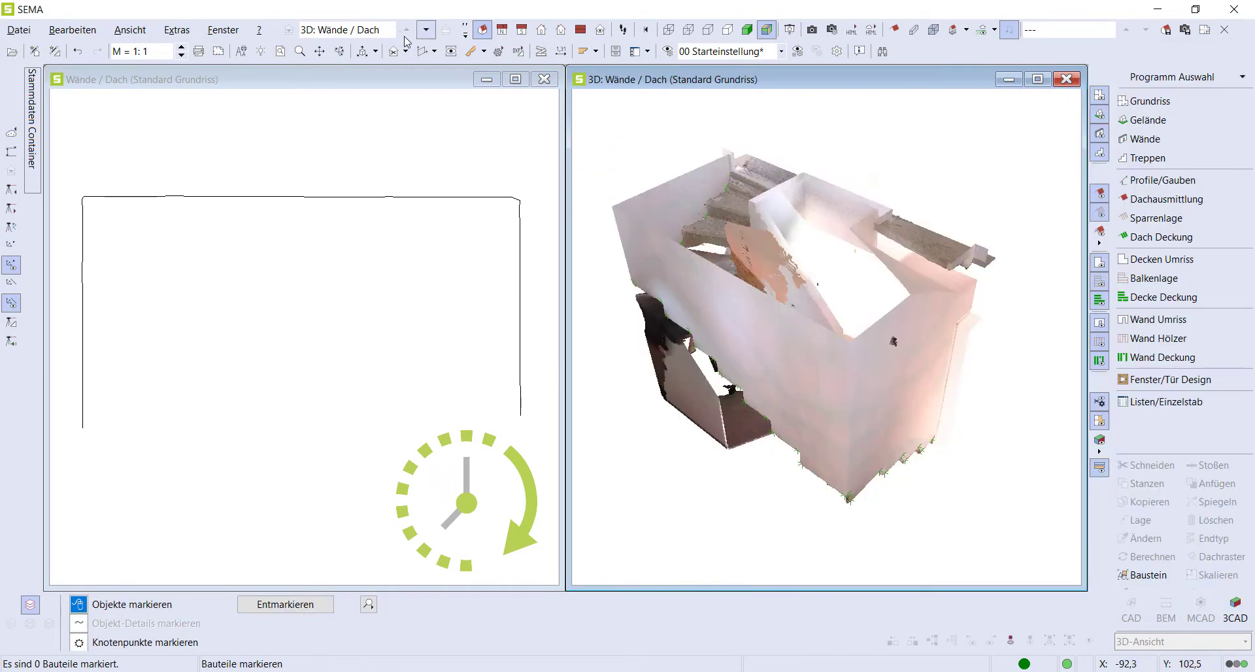
click(390, 150)
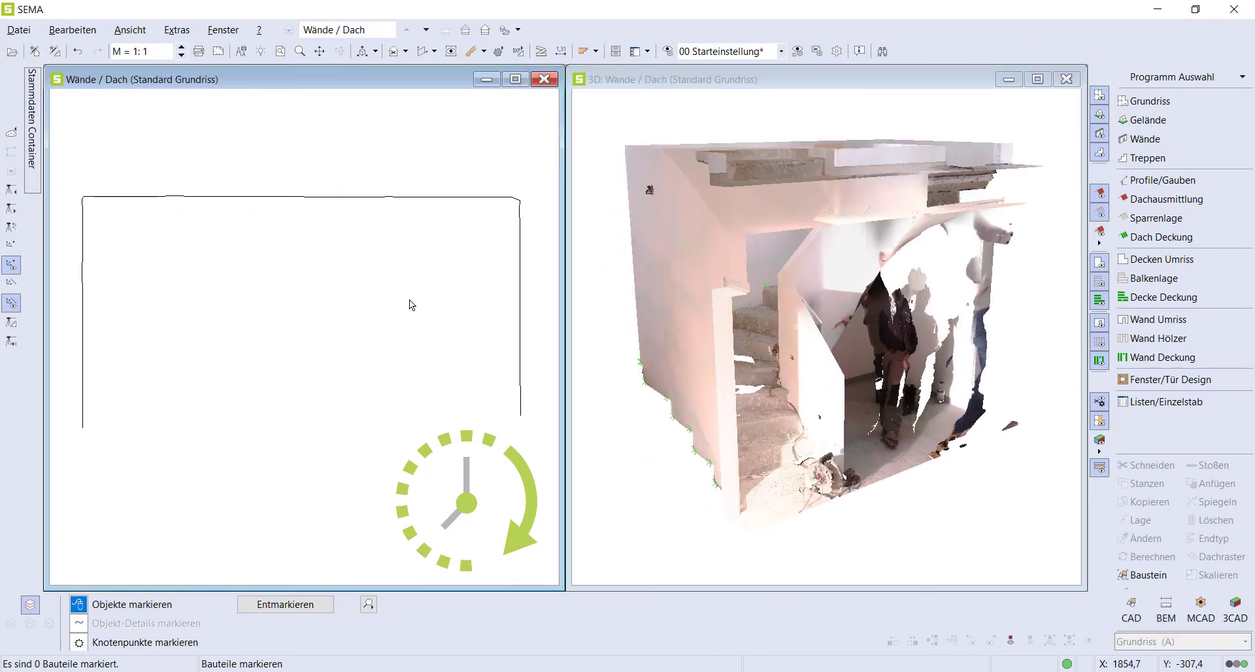
click(15, 327)
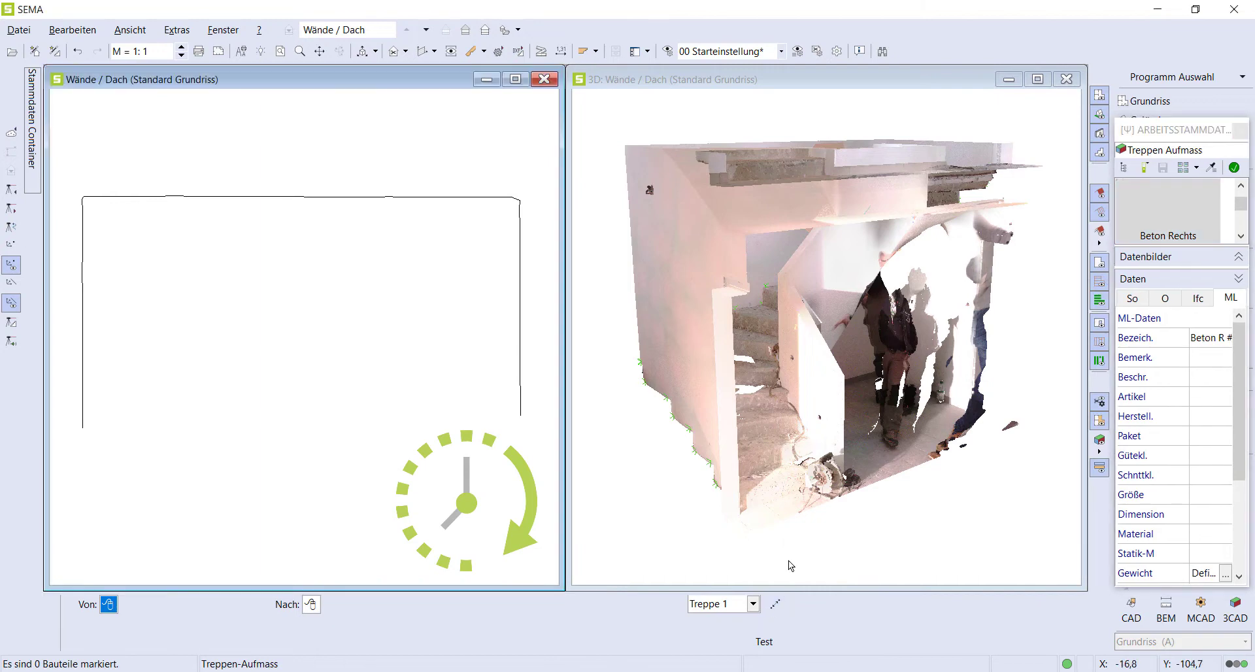
click(850, 500)
scroll(877, 507, up, 2)
click(14, 278)
scroll(829, 443, up, 2)
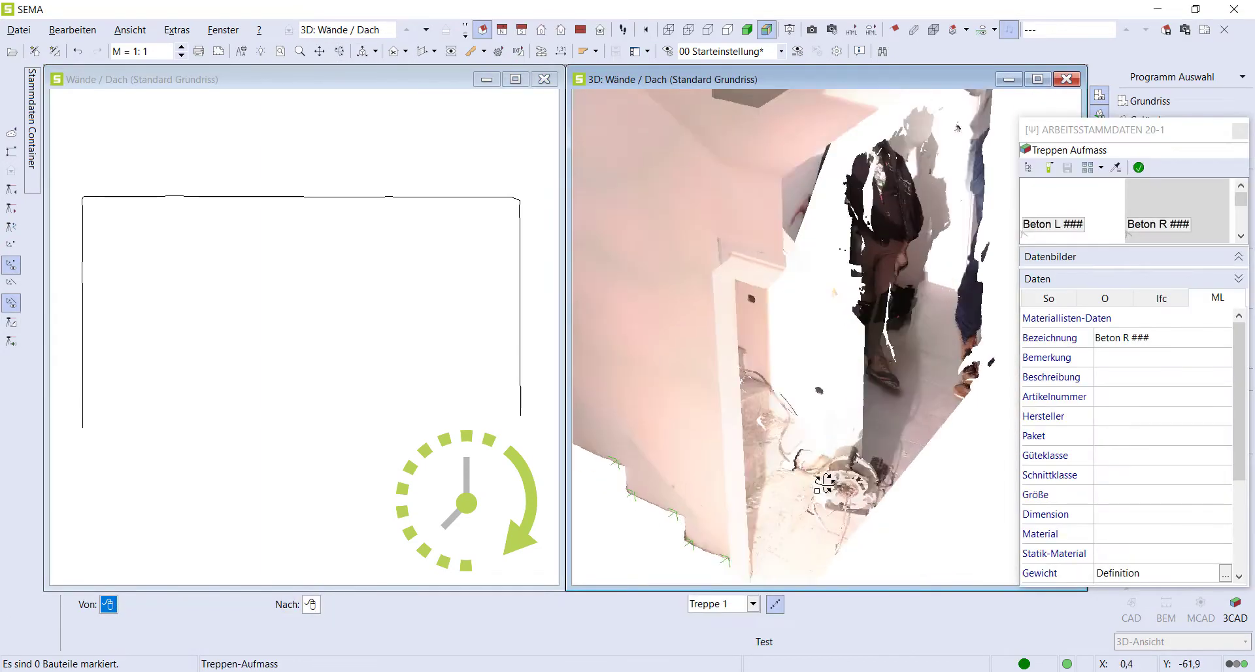
scroll(829, 444, up, 2)
Step: Pick points along the right concrete stair edge, then close the measurement data panel
click(842, 439)
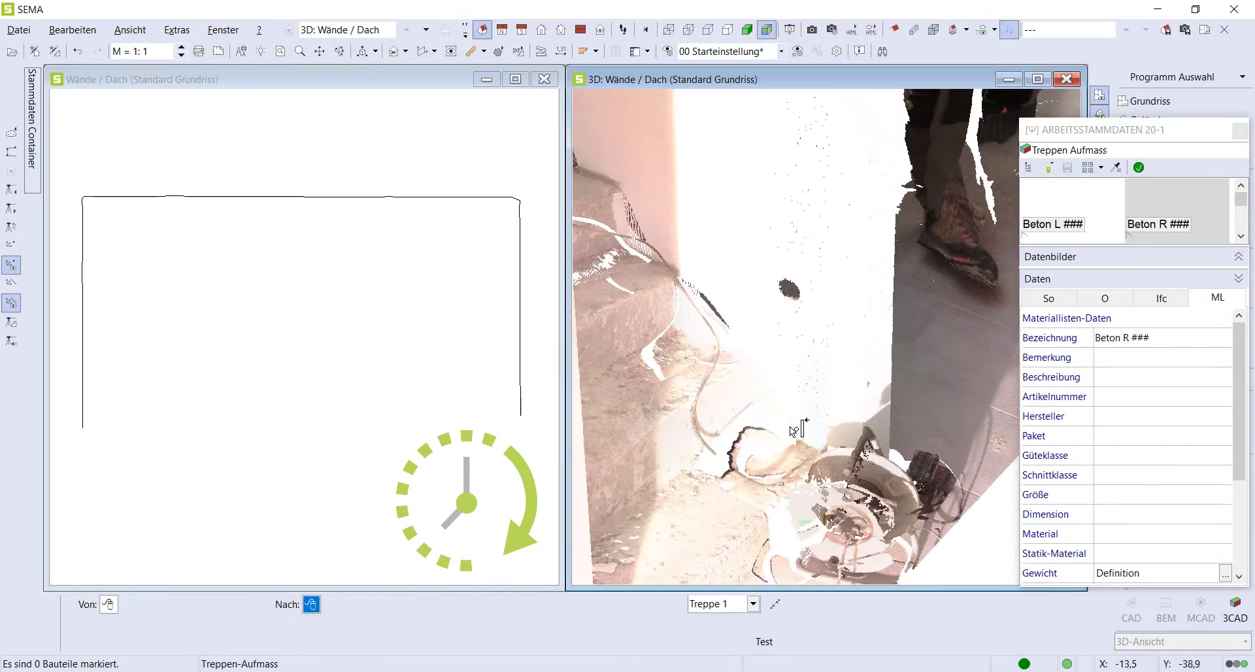
click(684, 330)
click(671, 264)
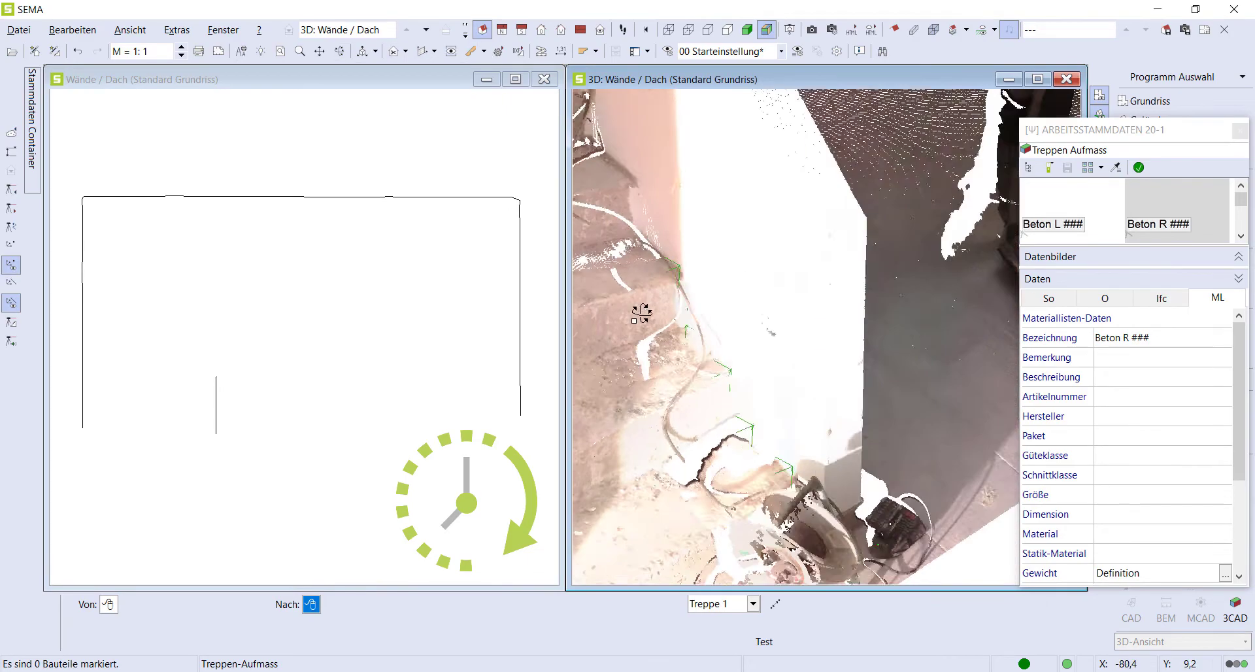
scroll(626, 246, up, 1)
scroll(626, 245, up, 1)
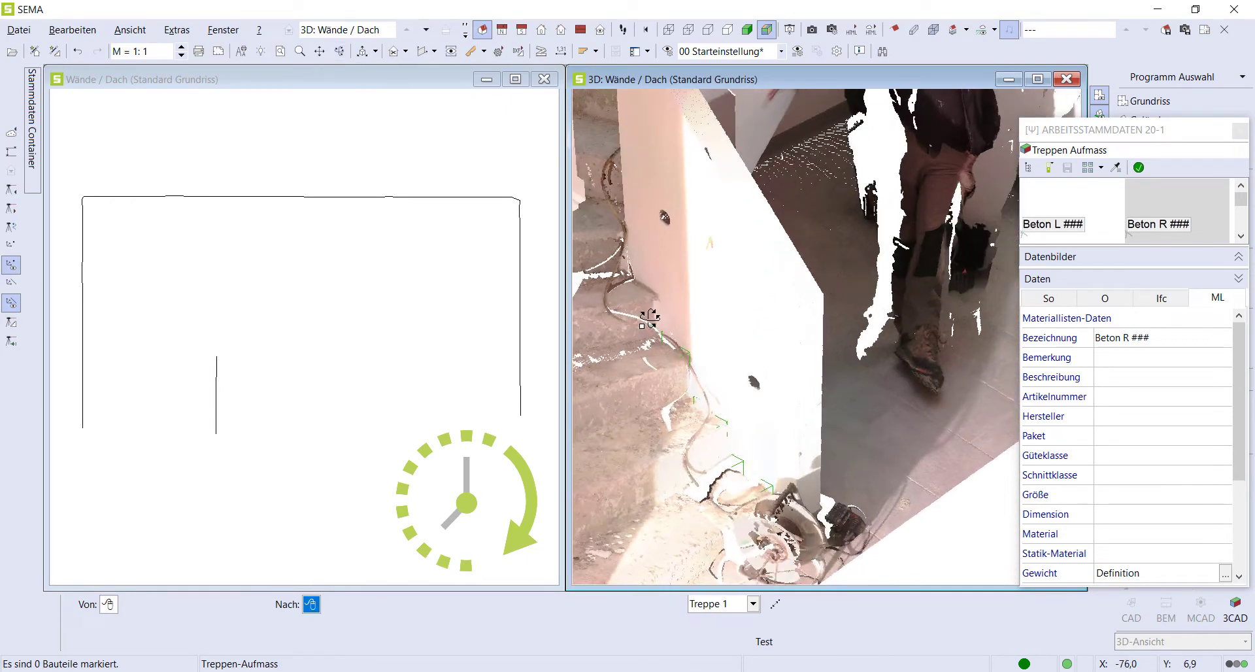
scroll(626, 246, up, 2)
scroll(627, 246, down, 1)
scroll(756, 365, down, 1)
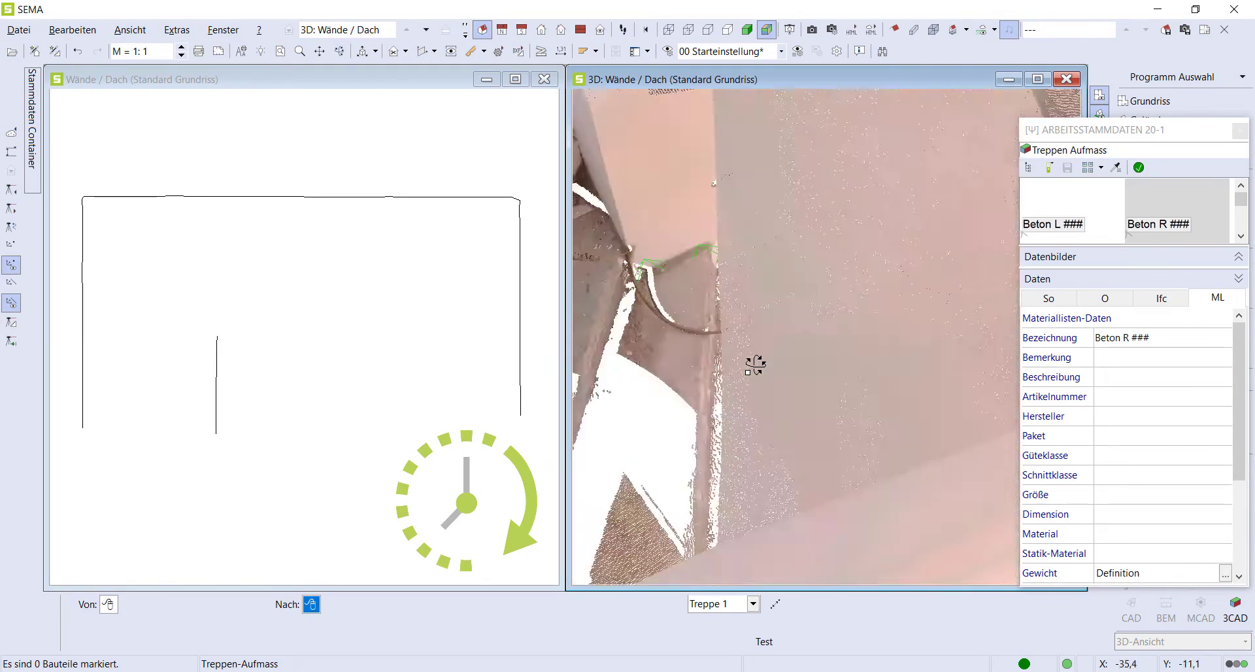
scroll(756, 364, down, 1)
scroll(786, 371, down, 1)
scroll(652, 268, up, 2)
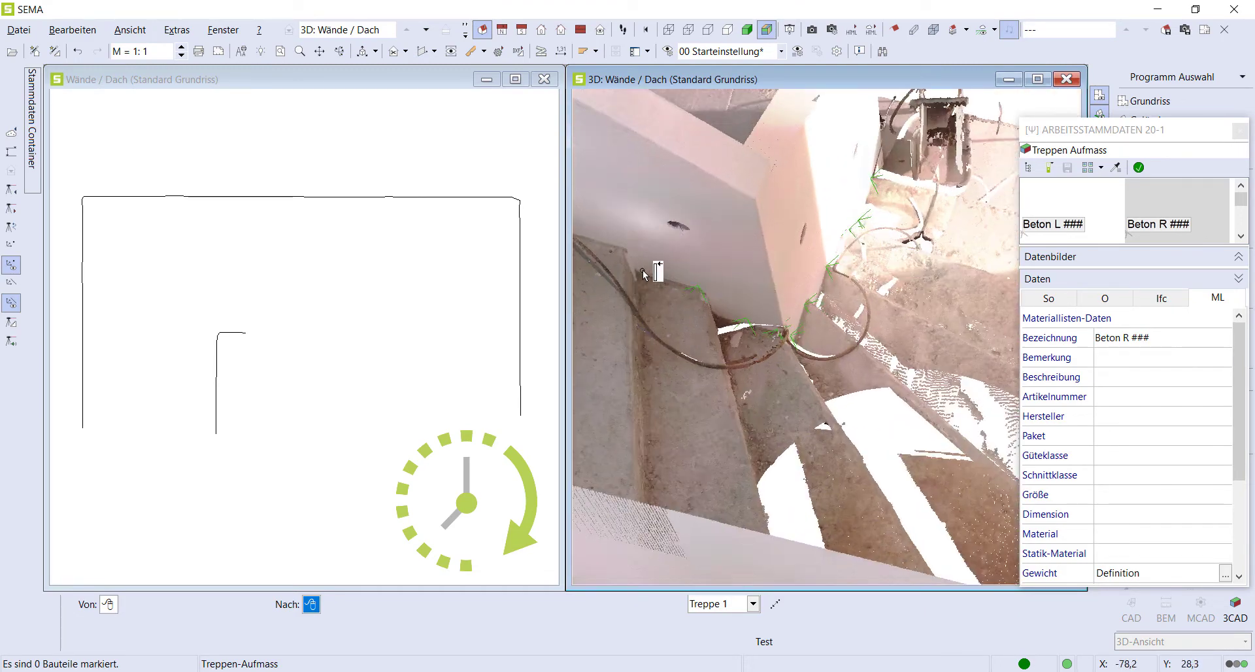
scroll(653, 266, up, 1)
scroll(653, 266, up, 1)
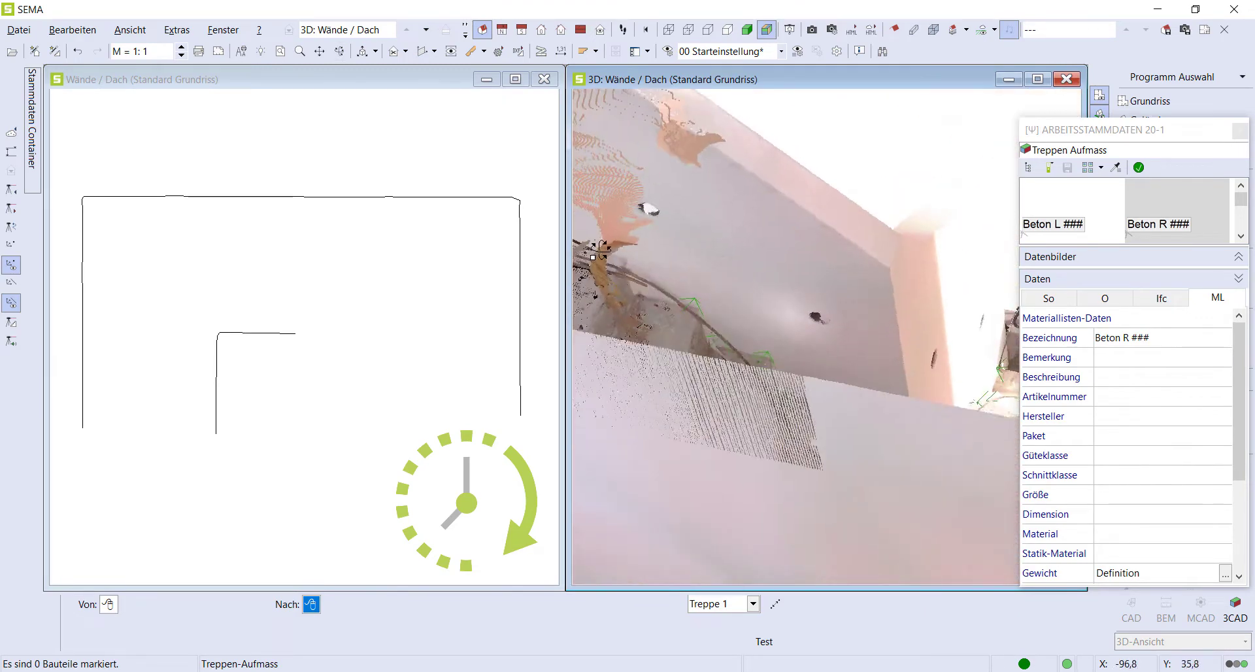
mouse_move(650, 241)
middle_down()
mouse_move(608, 258)
mouse_move(719, 255)
middle_up()
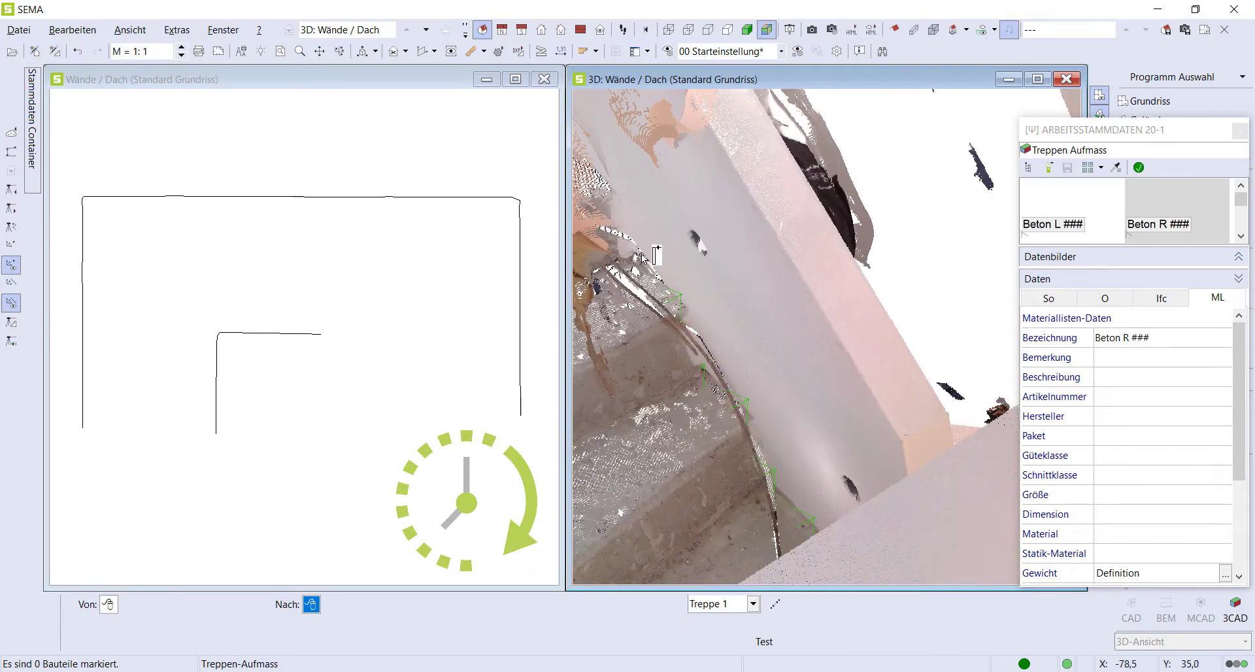
scroll(787, 250, up, 2)
scroll(752, 343, down, 2)
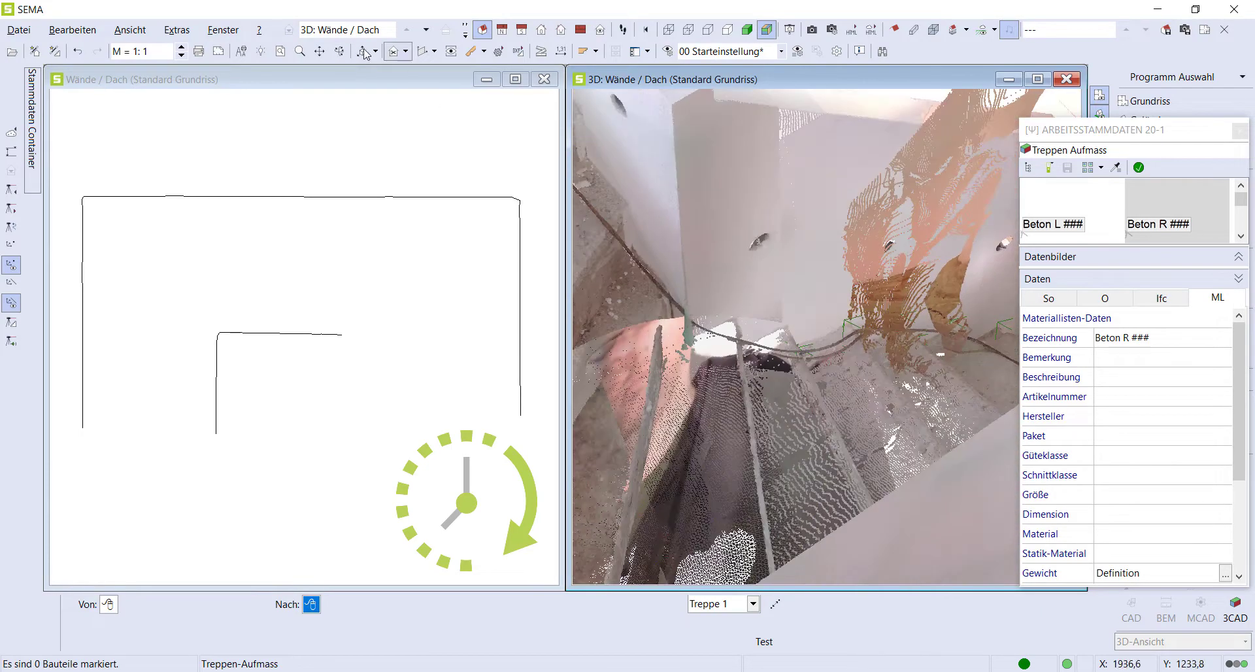
scroll(750, 342, down, 1)
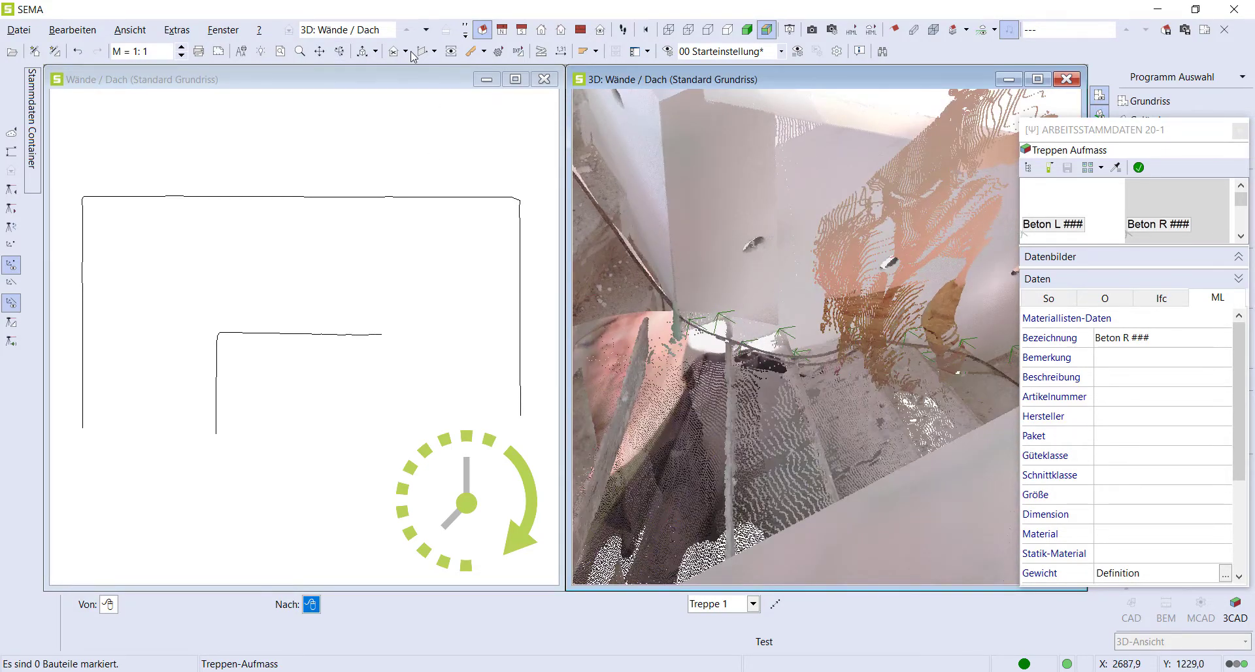
scroll(692, 311, up, 2)
scroll(696, 298, up, 1)
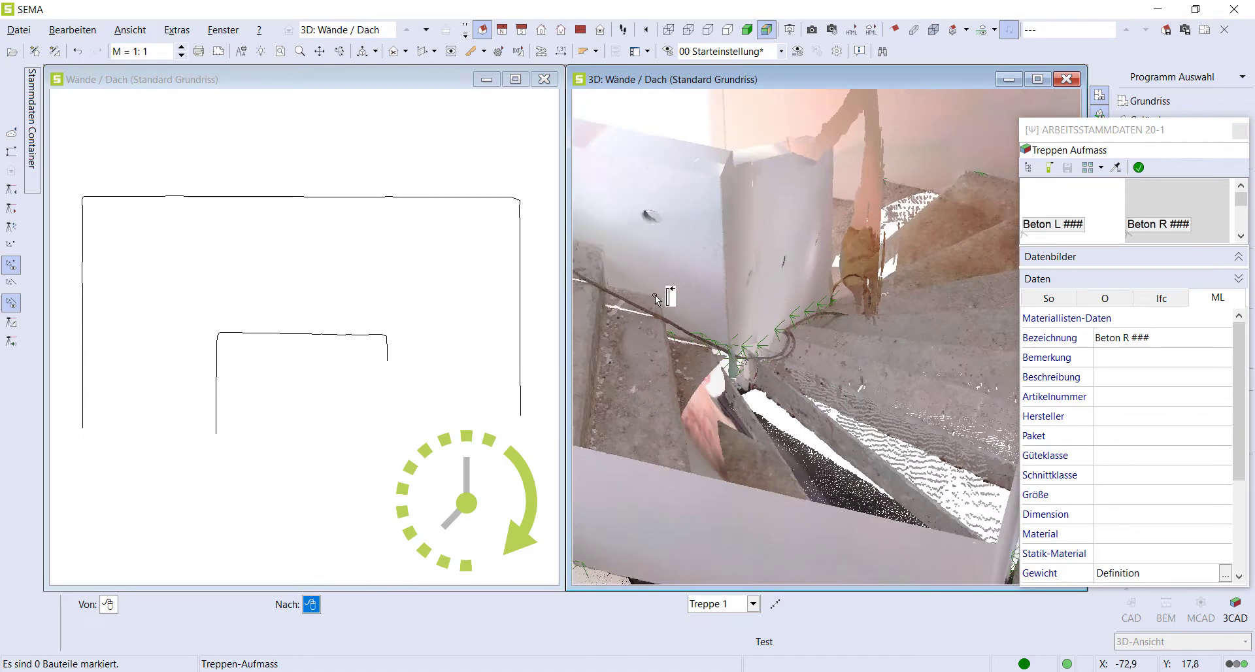
scroll(706, 280, up, 1)
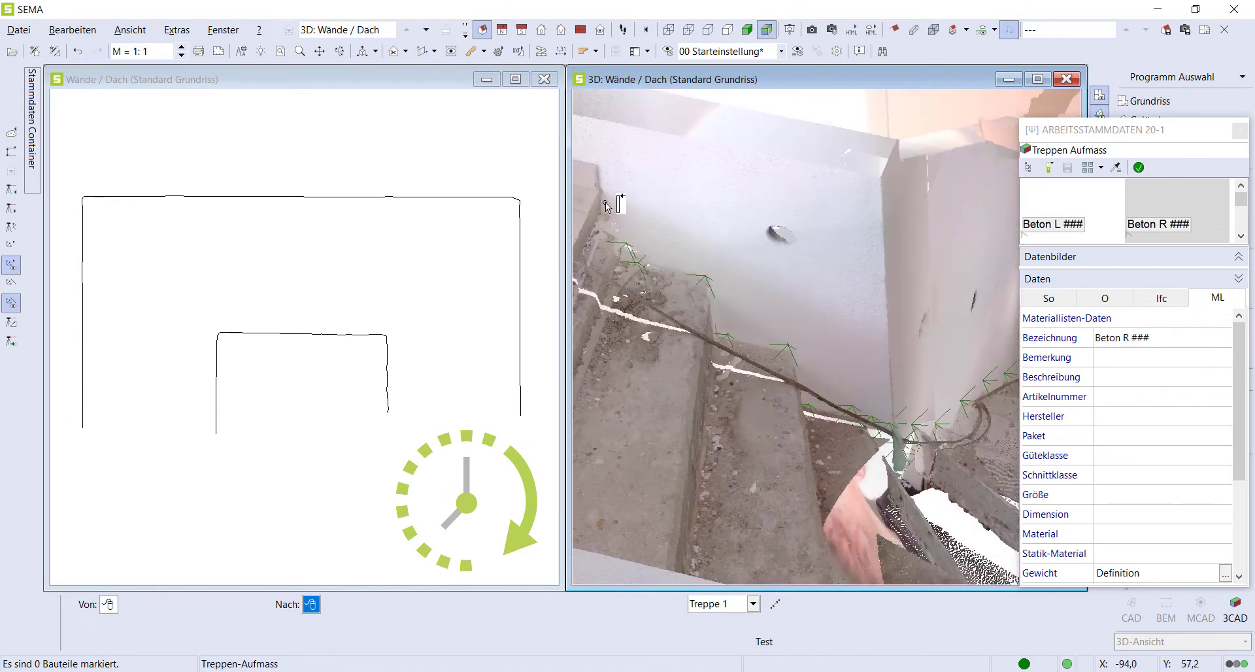
key(Escape)
Step: Zoom the plan to the top-left wall corner and delete the short diagonal line
scroll(906, 401, down, 1)
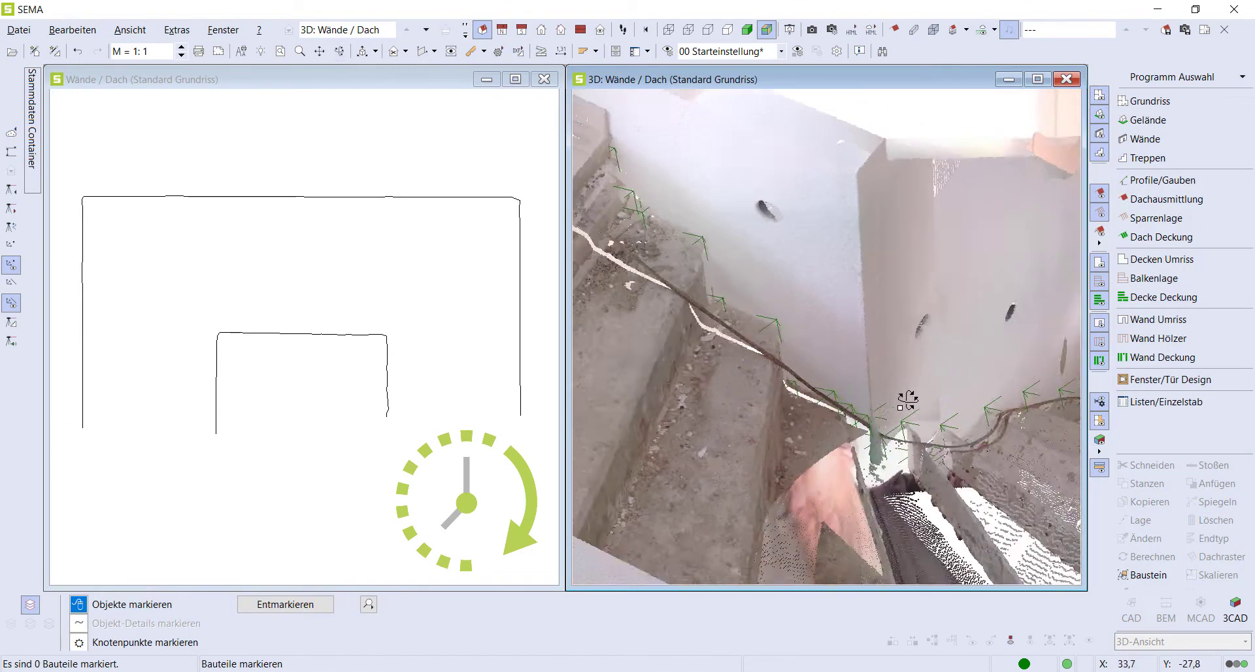
scroll(896, 340, down, 3)
middle_drag(881, 259, 723, 206)
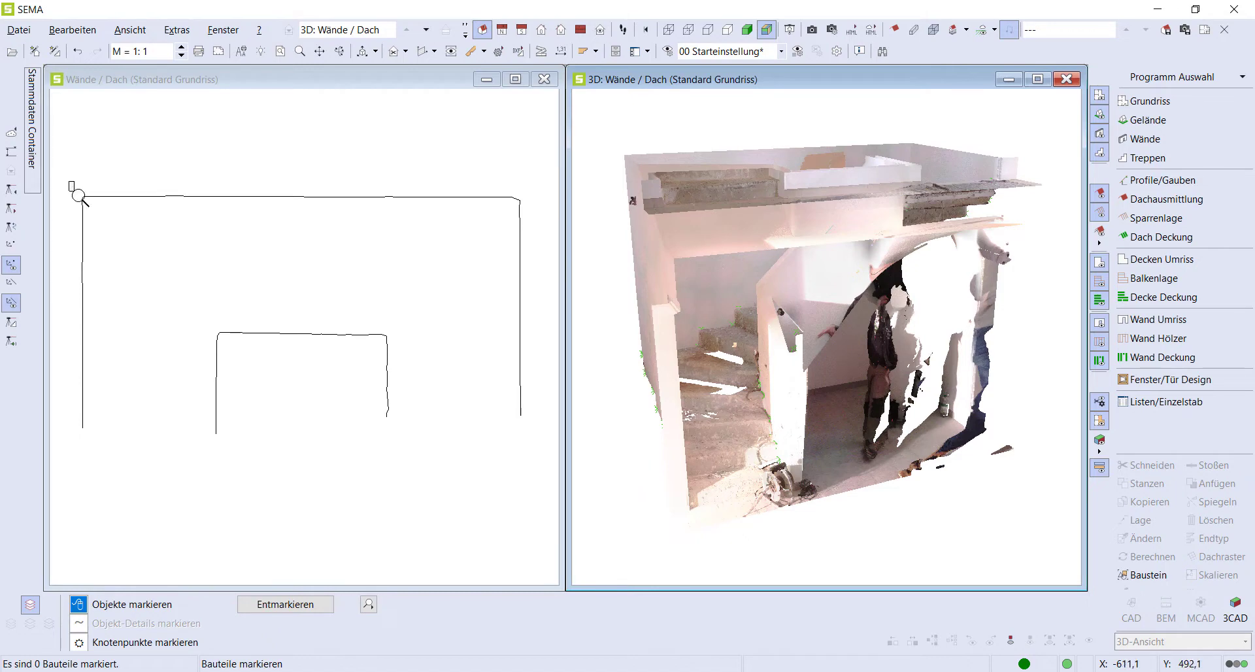
drag(72, 185, 107, 223)
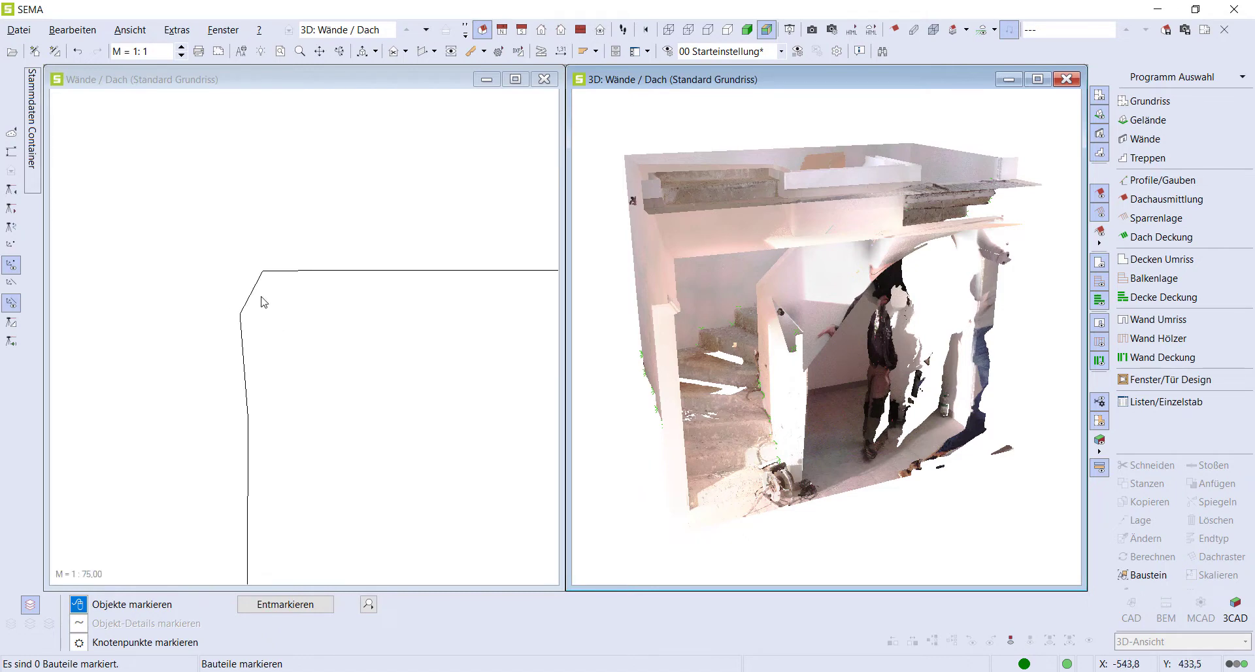
click(308, 243)
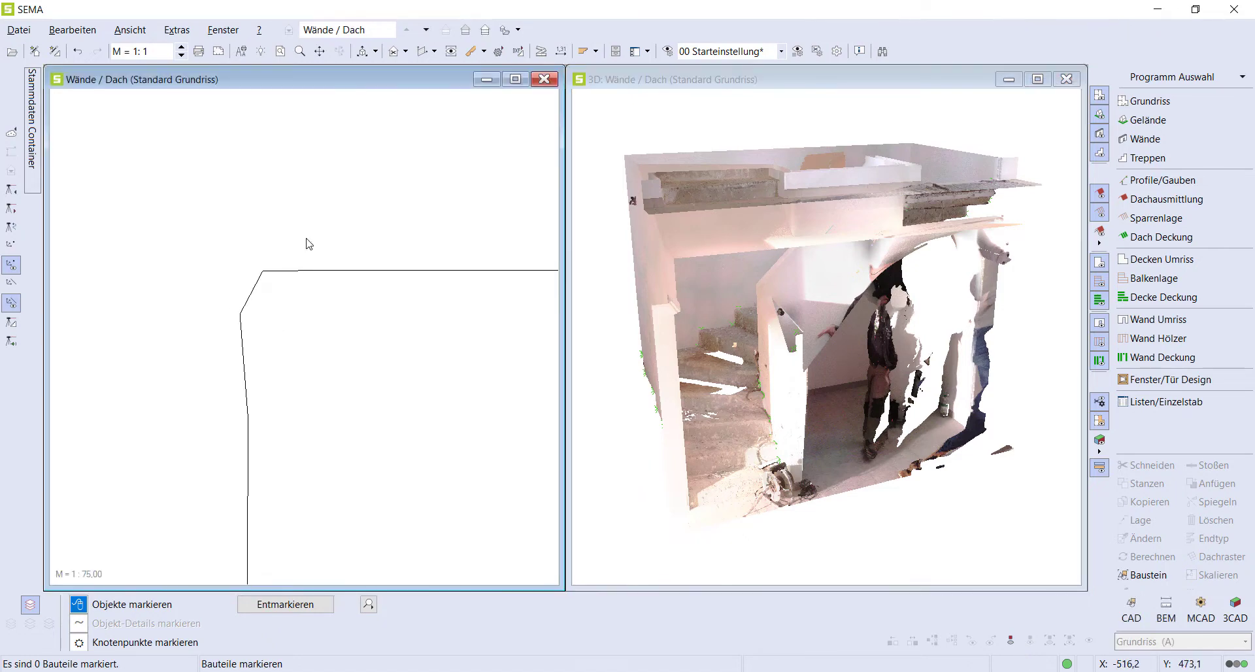
click(262, 293)
key(Delete)
Step: Join the vertical and horizontal wall lines with Schneiden > Eckverbindung
click(242, 330)
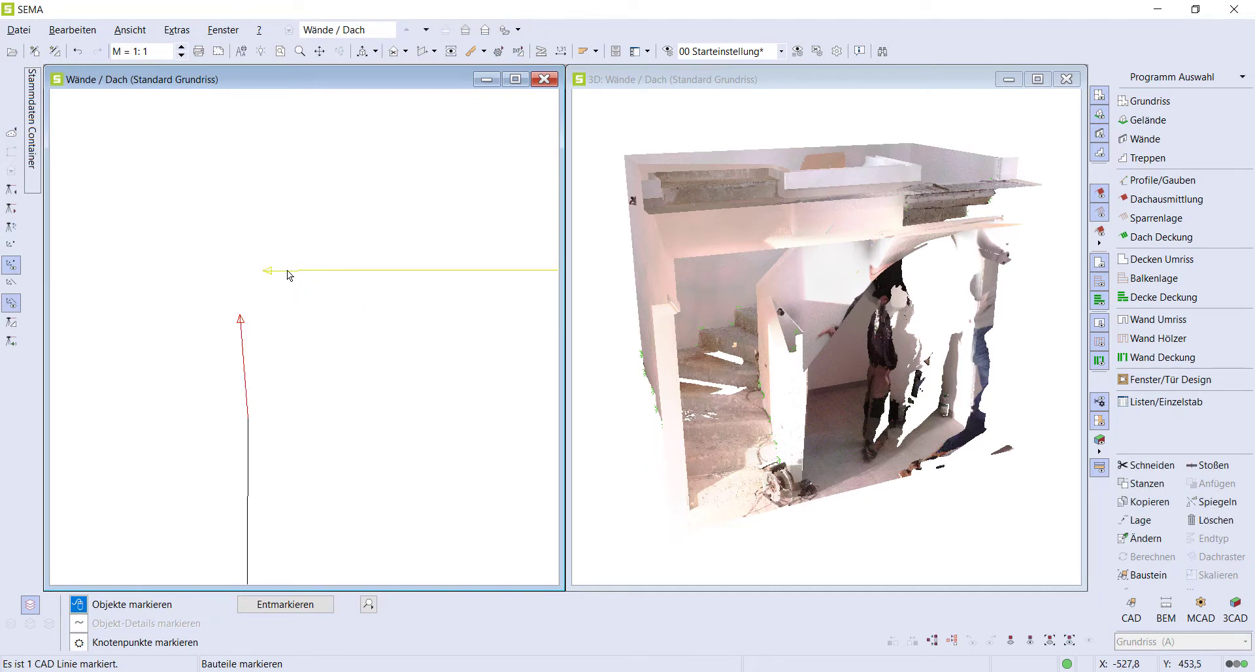
click(281, 270)
click(1149, 465)
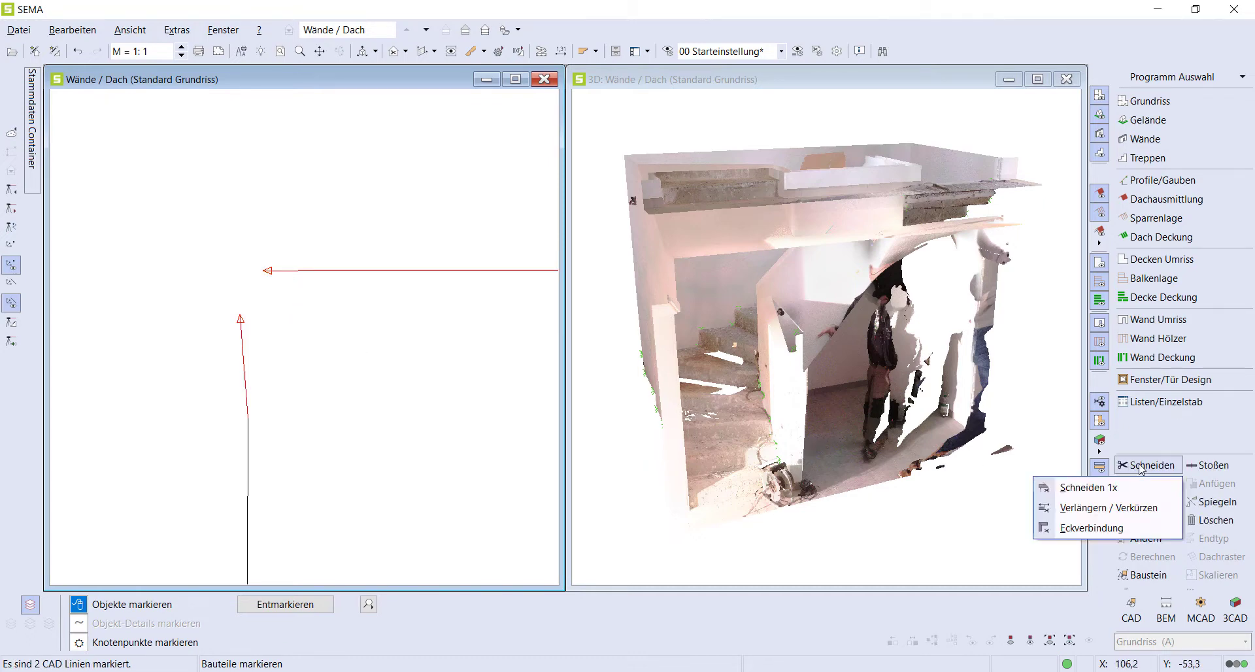
click(1092, 528)
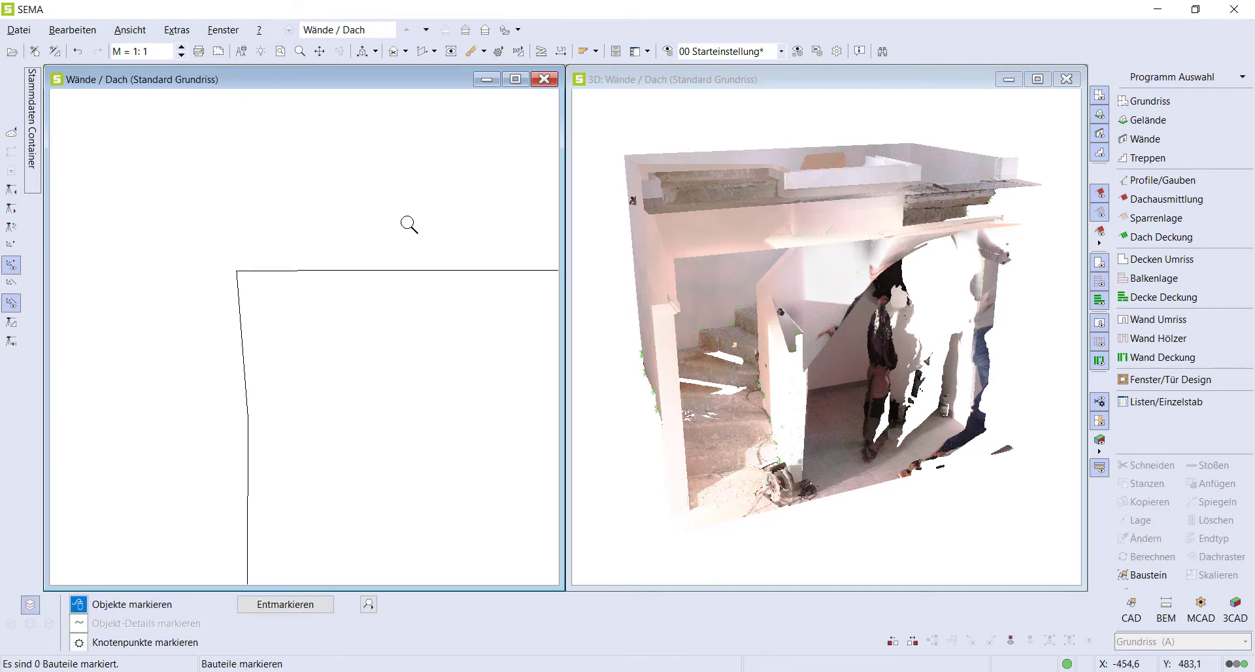
scroll(410, 225, down, 2)
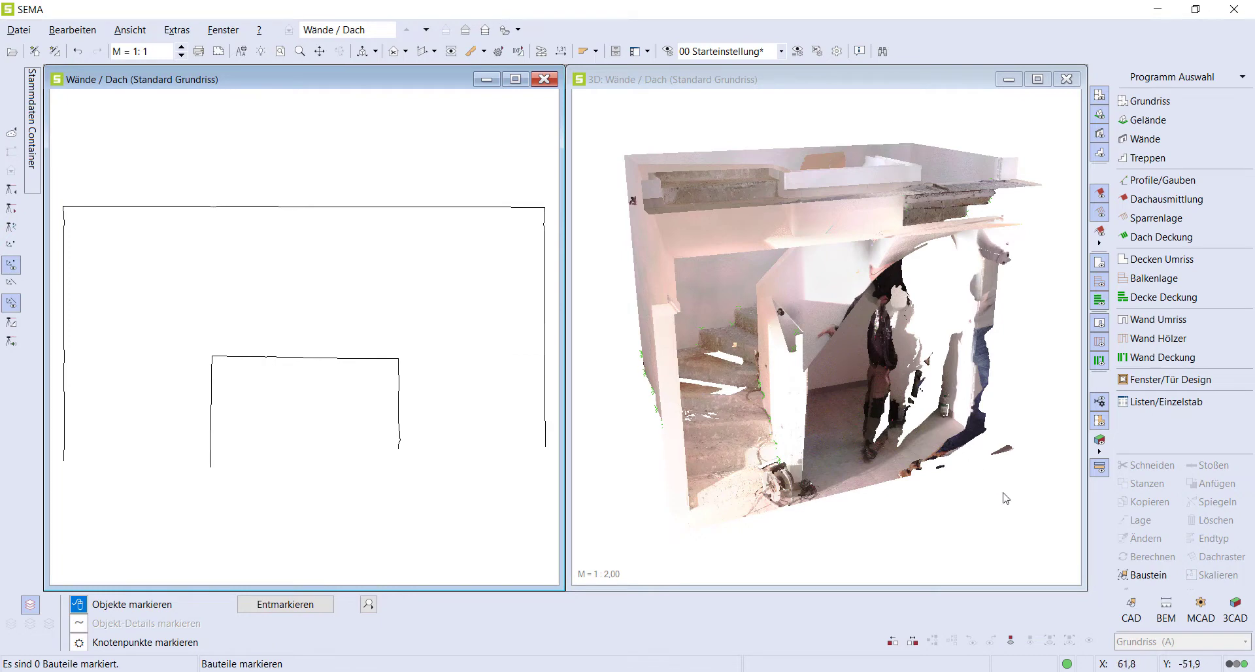
click(995, 525)
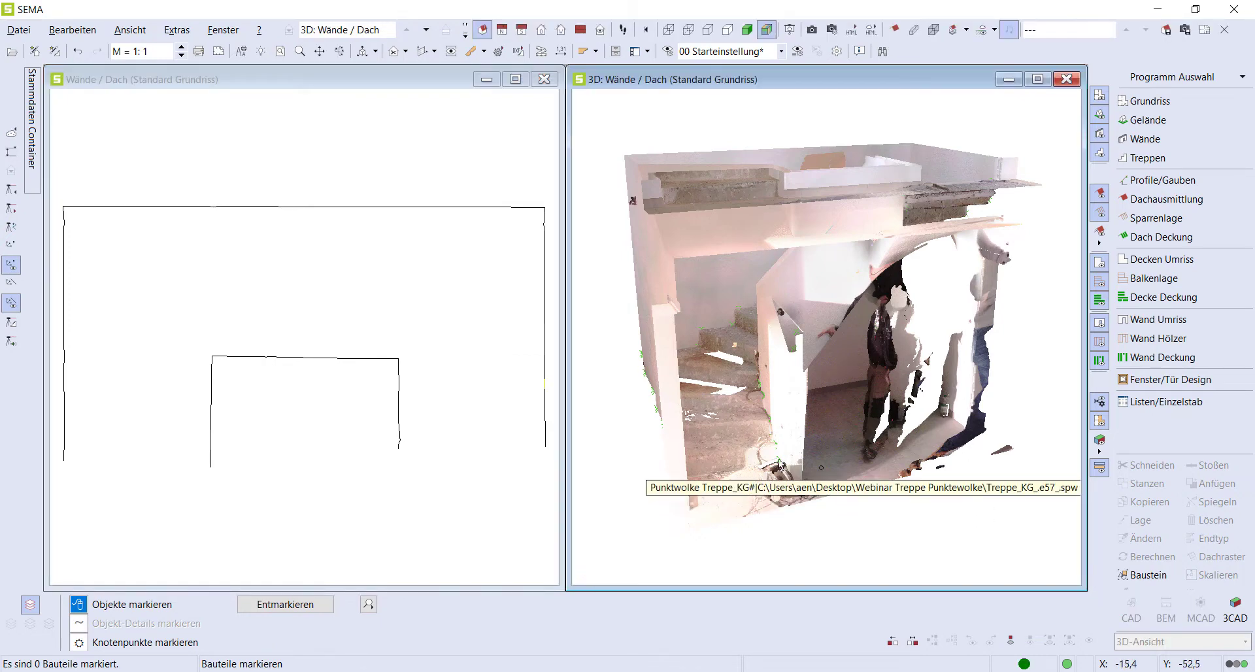
Step: Select the Beton S concrete step entry in the stair measurement panel and narrow the panel
click(11, 323)
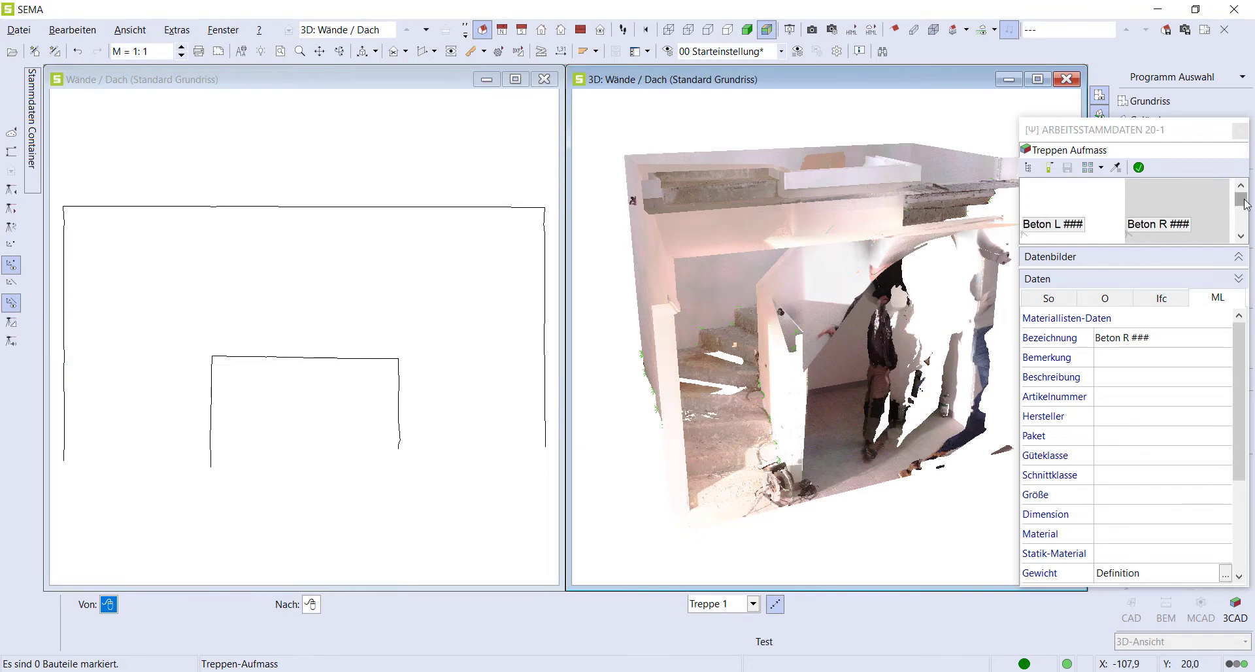
drag(1246, 204, 1249, 211)
click(1063, 219)
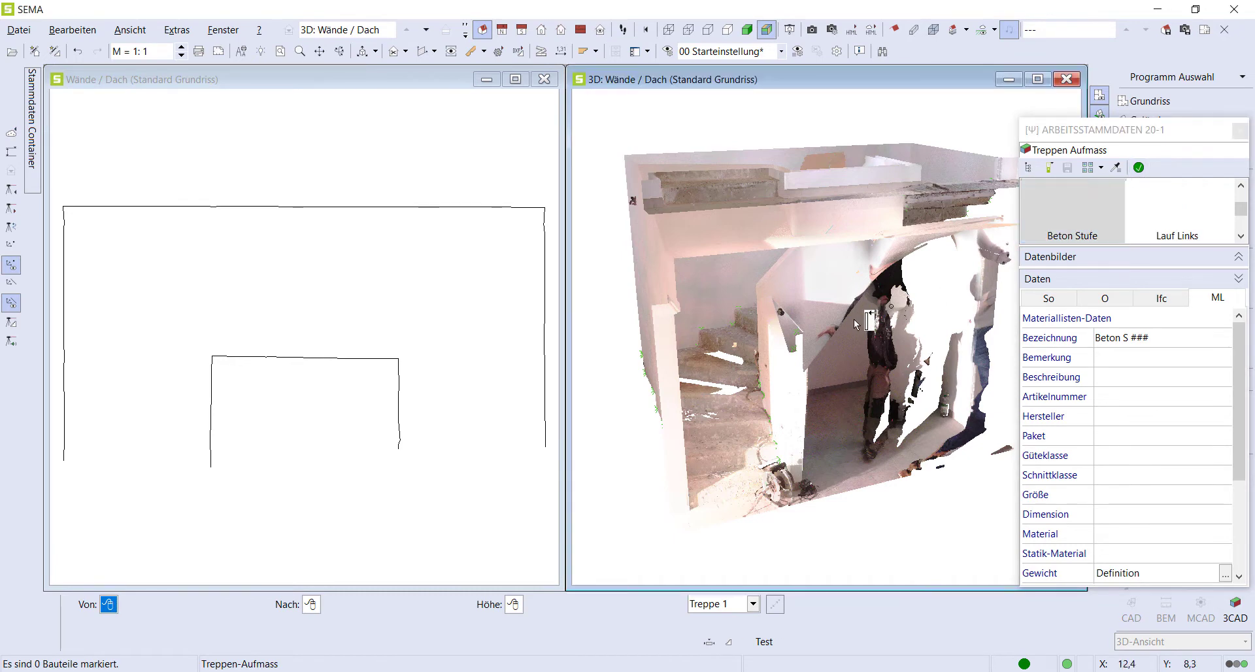
drag(1022, 290, 1127, 277)
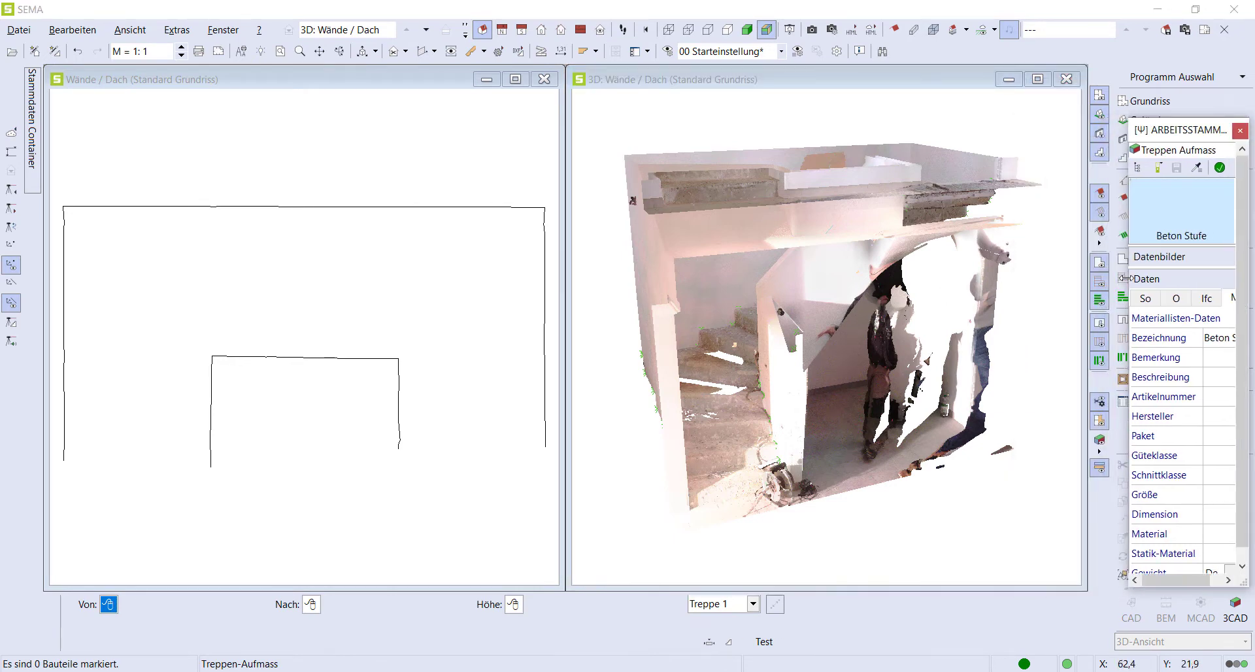
scroll(768, 528, up, 2)
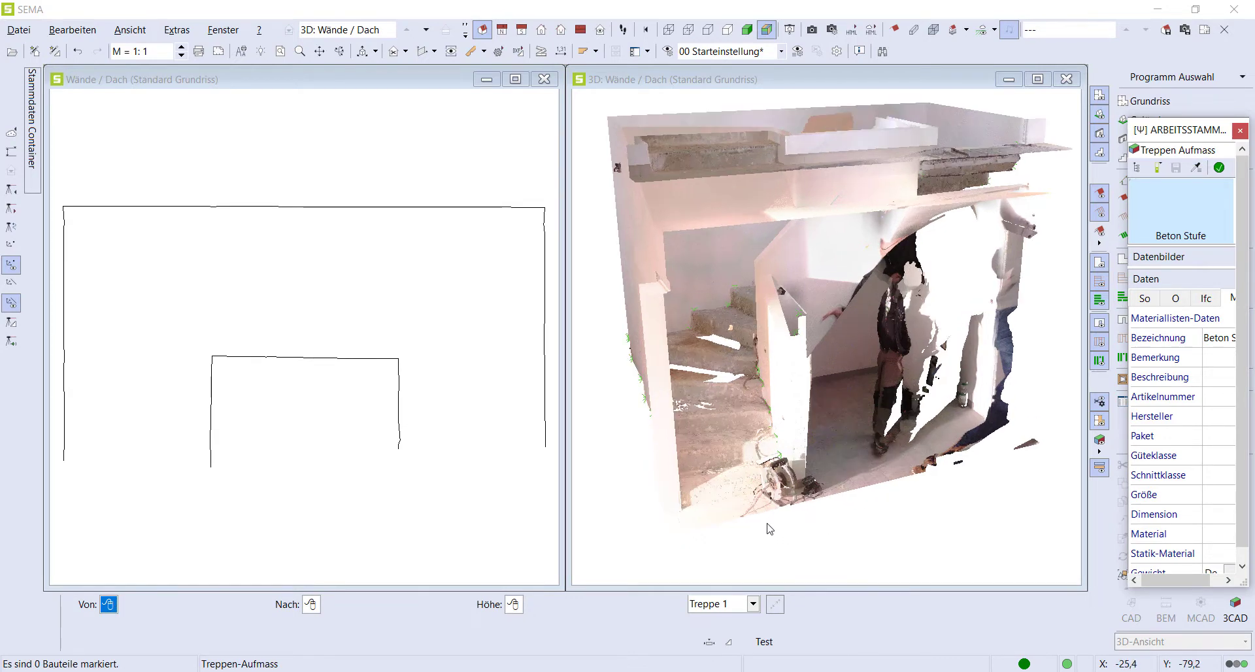
scroll(719, 520, up, 2)
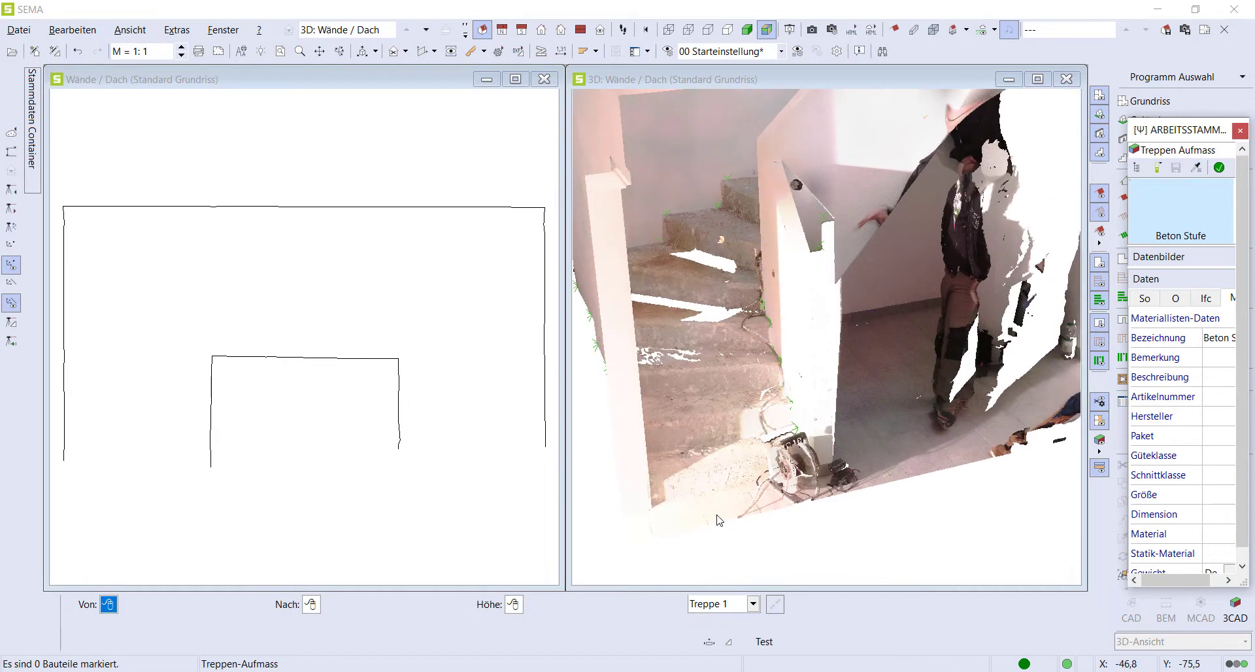
scroll(719, 520, up, 1)
Step: Trace the first step edges from the stair bottom with Von, Nach and Höhe points
click(654, 491)
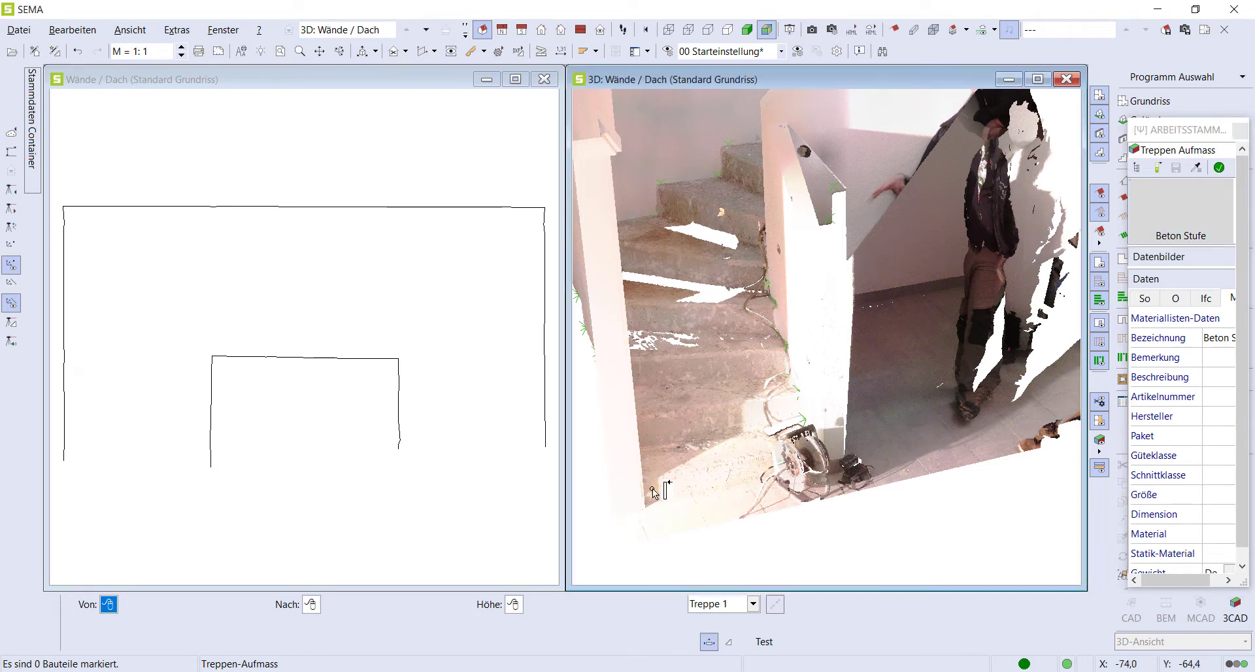
click(653, 492)
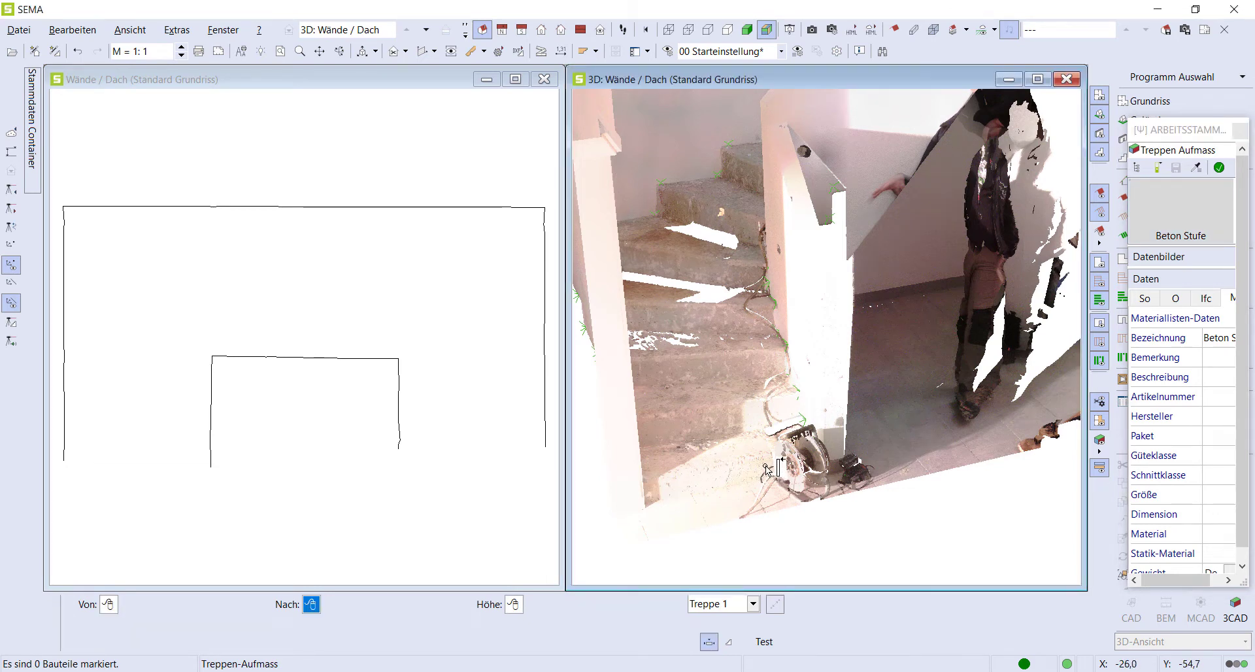
click(699, 455)
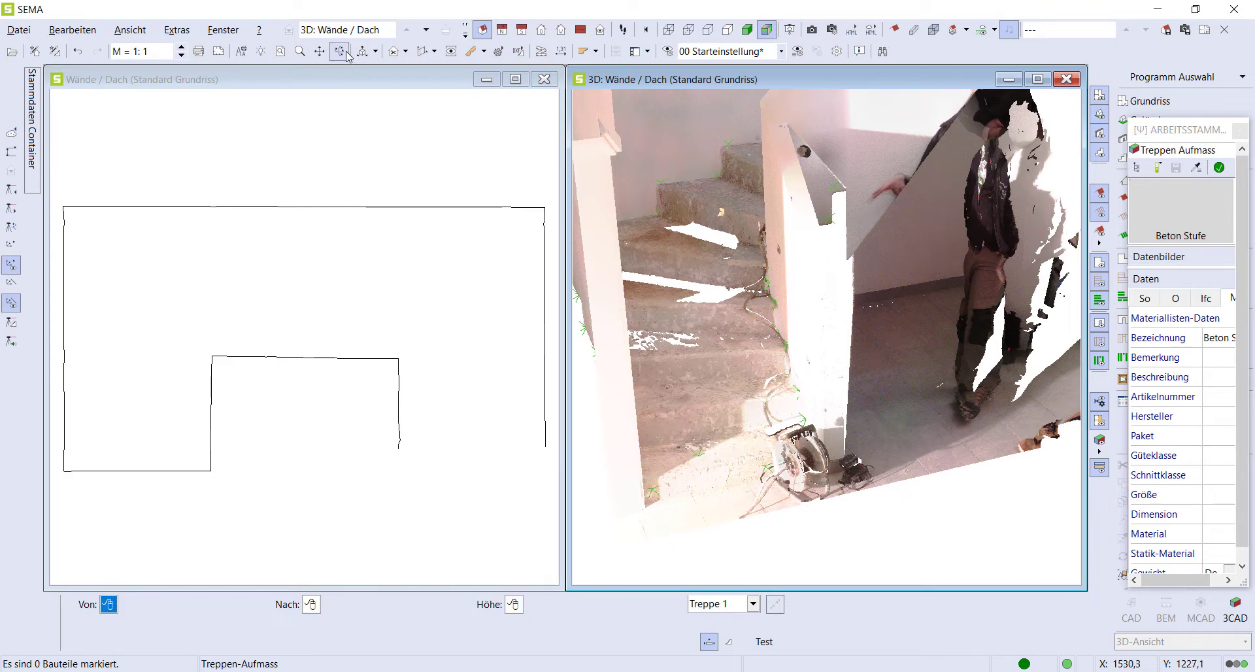
scroll(669, 425, down, 1)
scroll(670, 425, down, 2)
scroll(668, 425, down, 2)
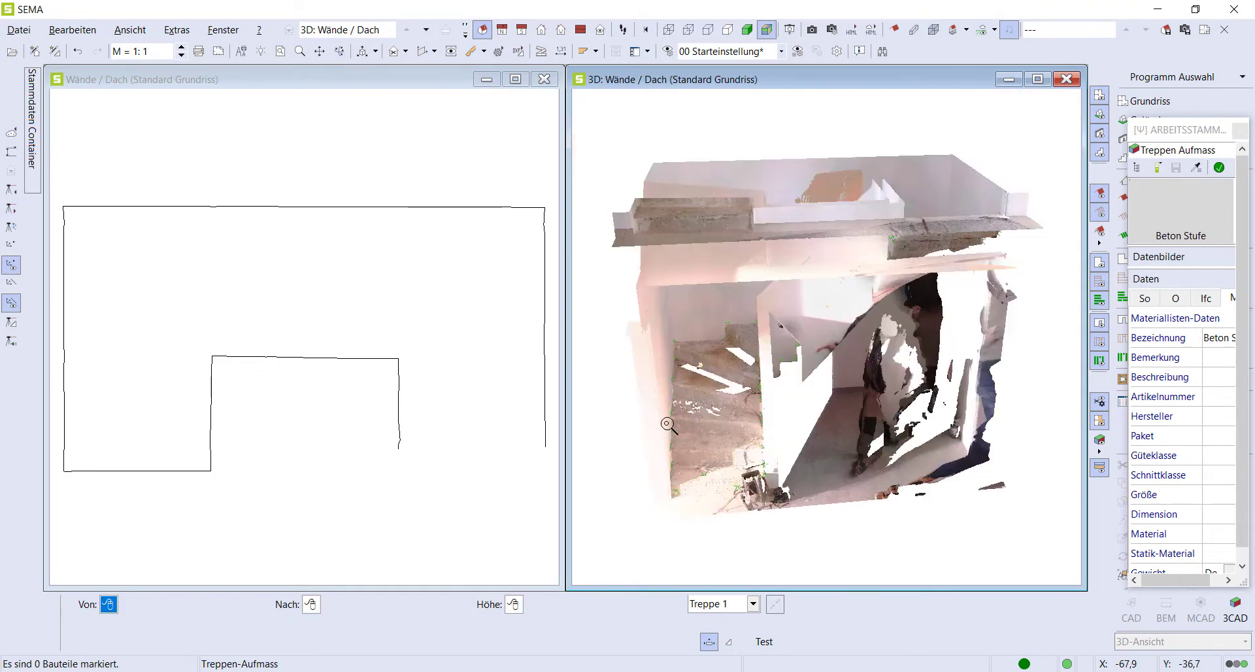
scroll(744, 470, up, 2)
scroll(706, 471, up, 1)
scroll(693, 470, up, 1)
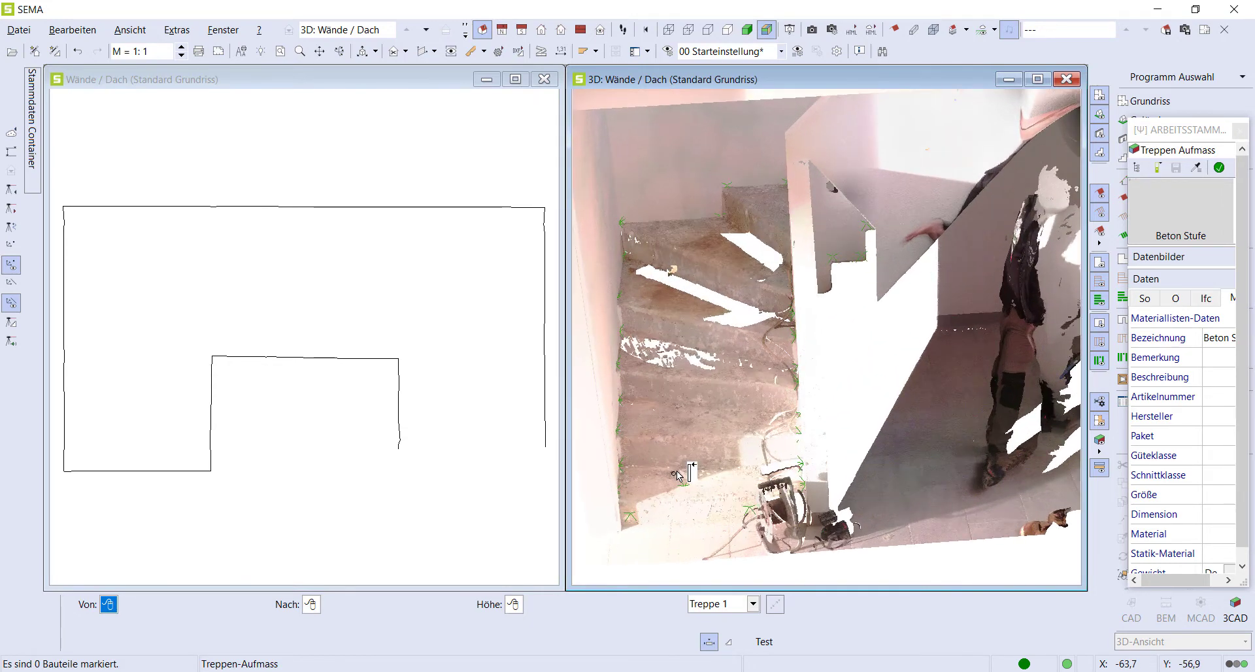
scroll(693, 470, up, 1)
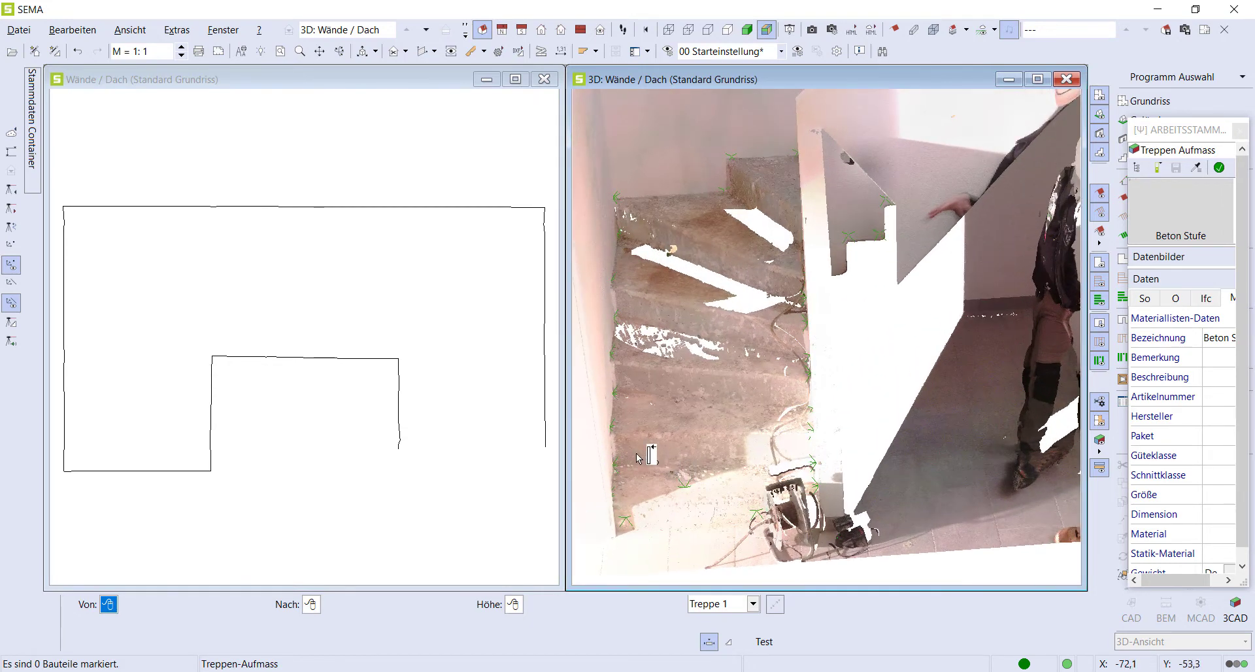
click(787, 449)
click(712, 422)
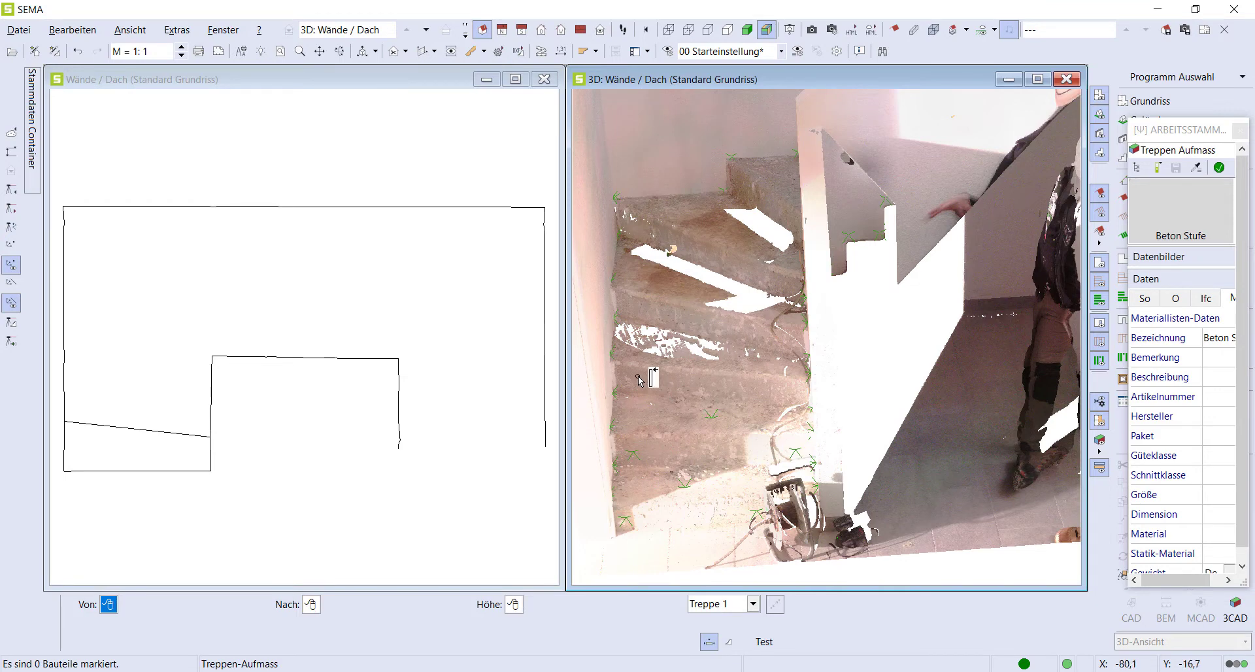
click(631, 382)
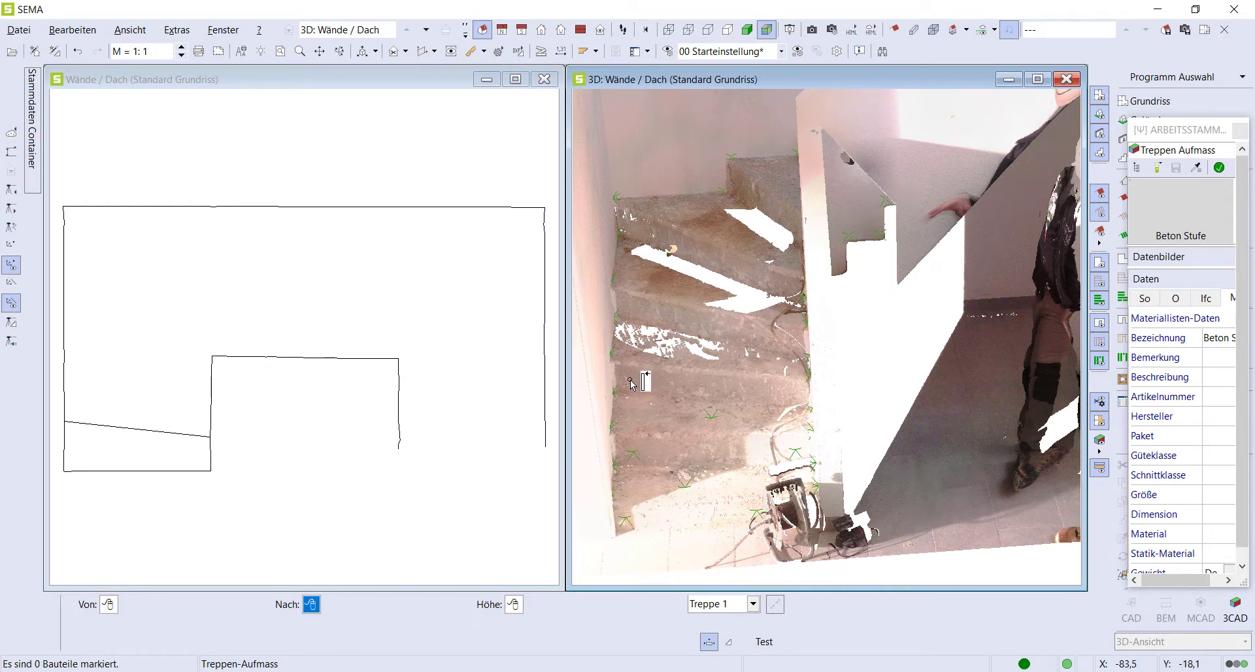
click(794, 398)
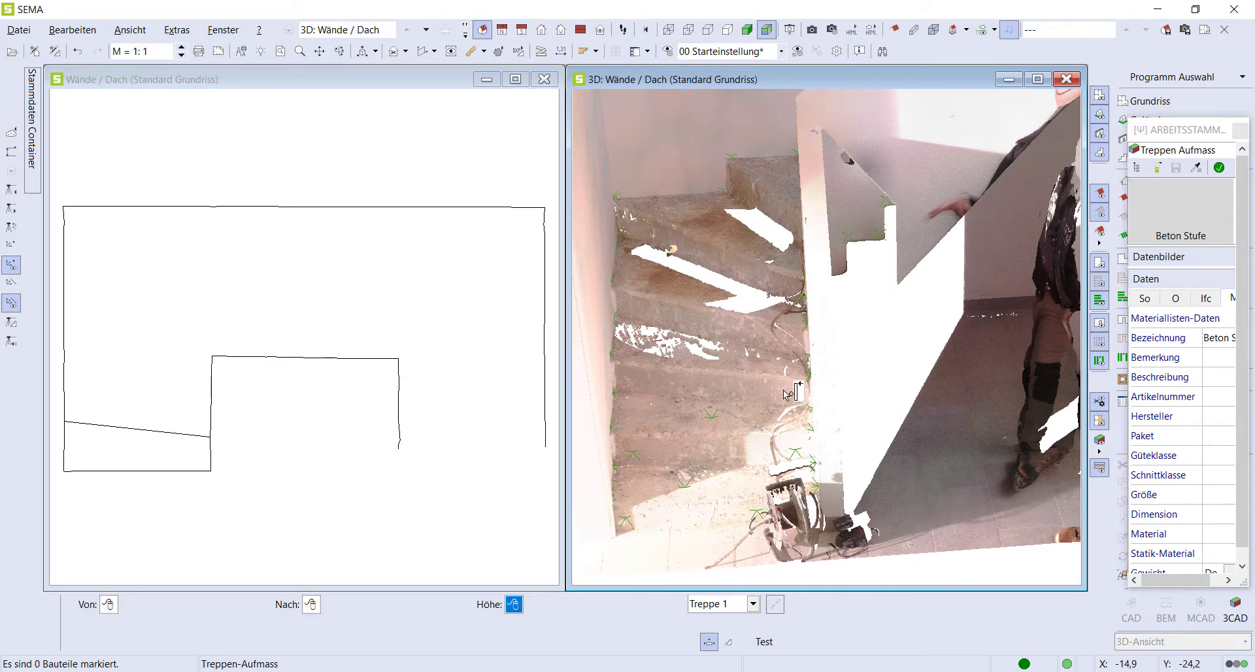
click(723, 361)
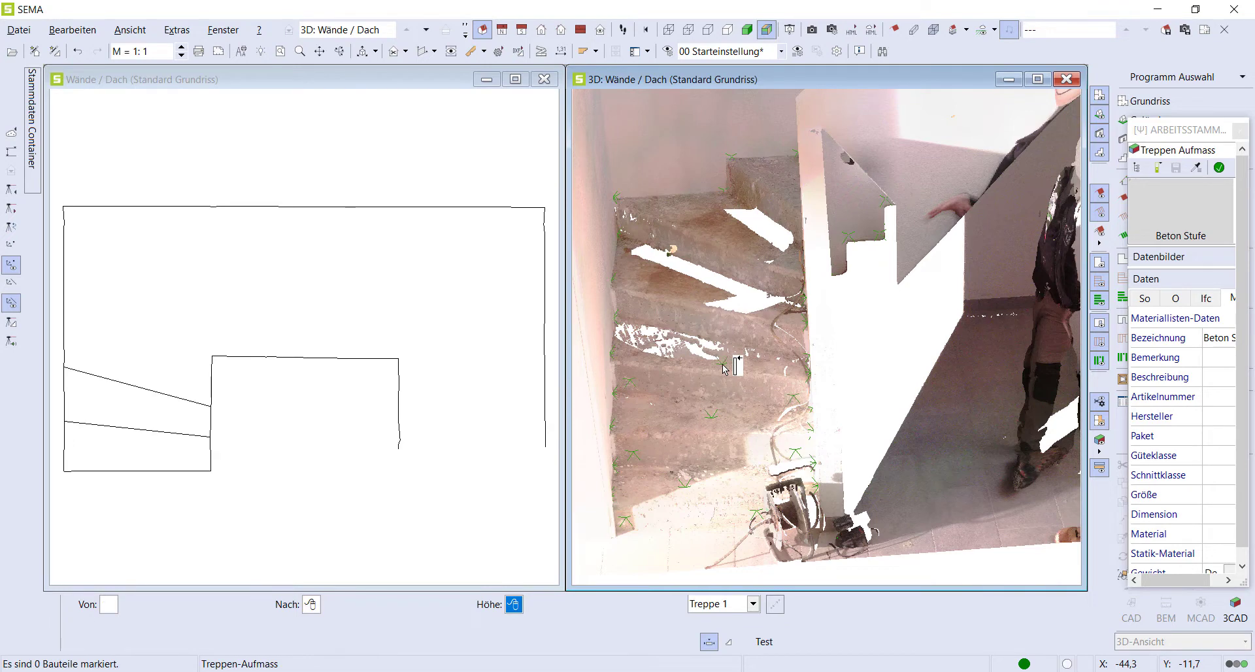
click(633, 312)
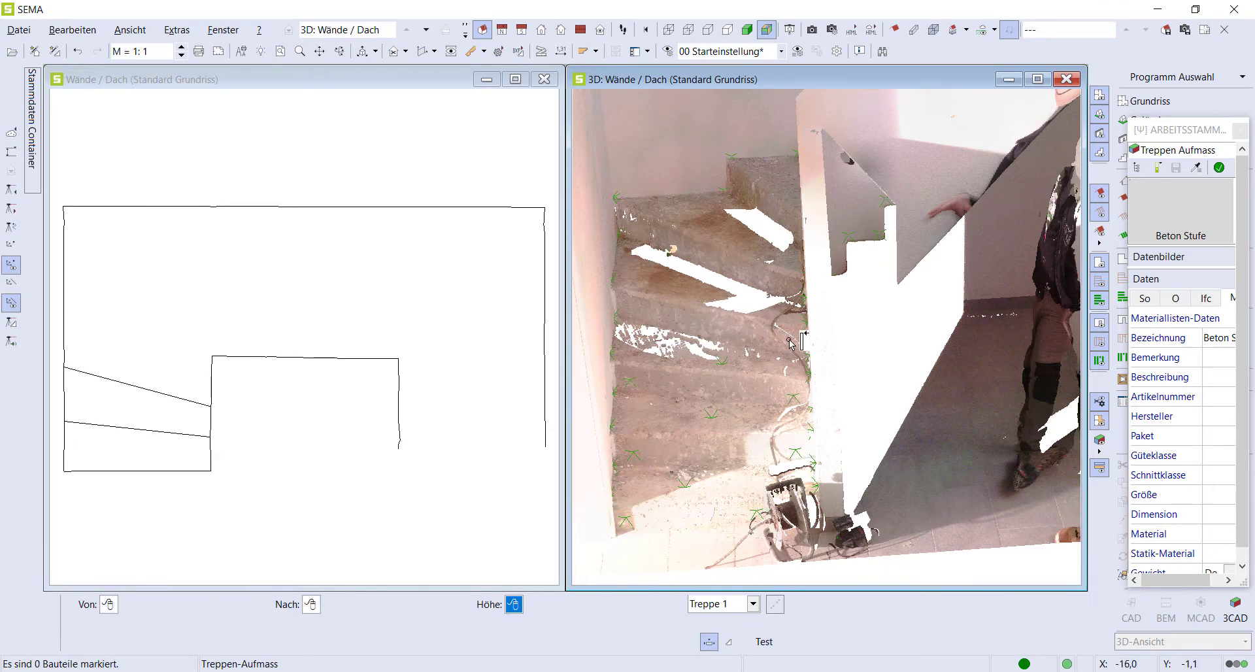
click(694, 301)
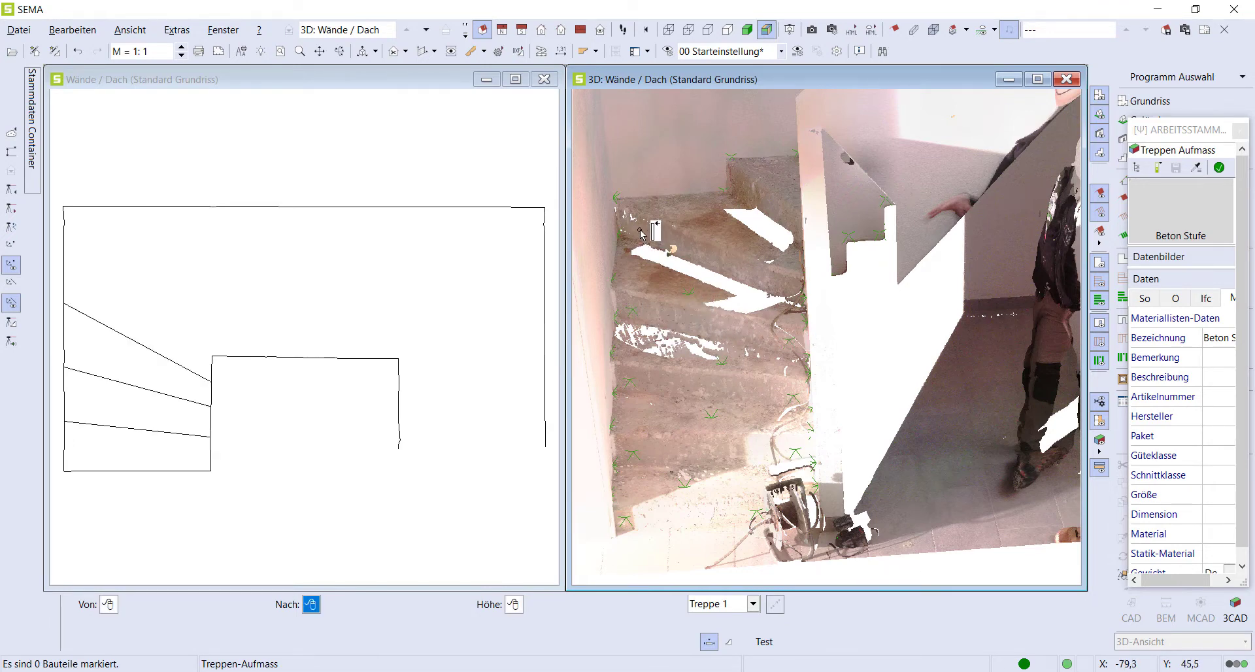
Step: Pick step edge points on the point cloud to add the winder tread lines
click(786, 293)
click(785, 289)
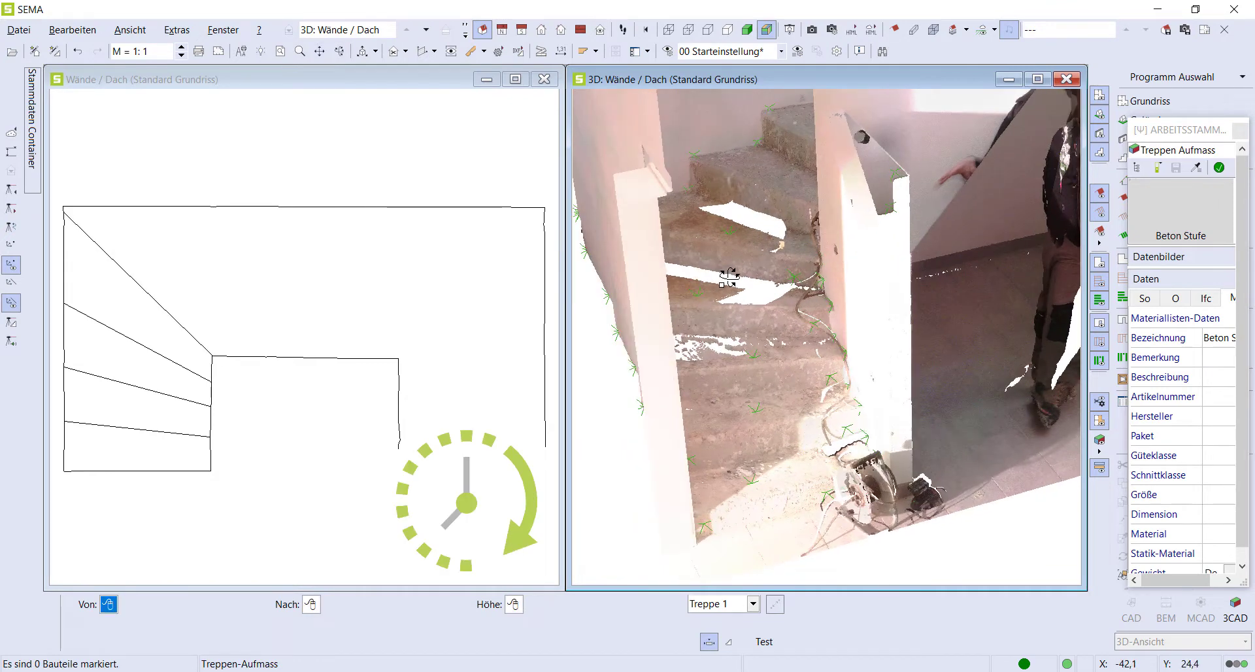
click(772, 249)
click(788, 171)
click(778, 242)
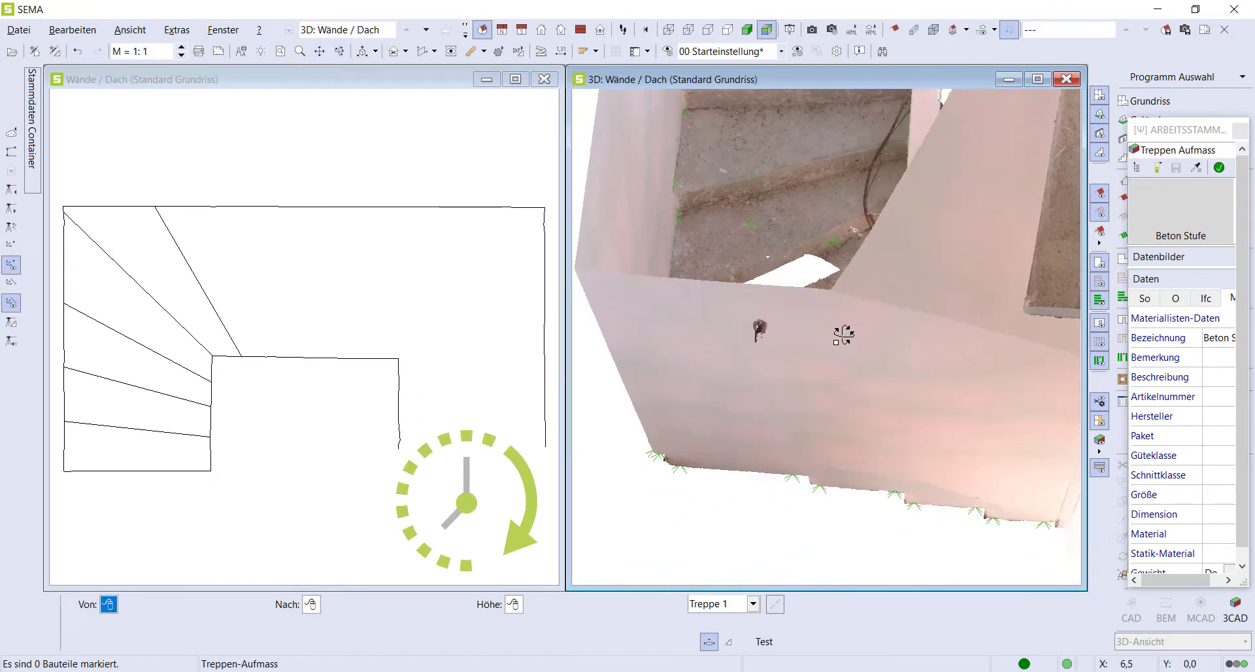
click(665, 239)
click(814, 162)
click(814, 160)
click(814, 160)
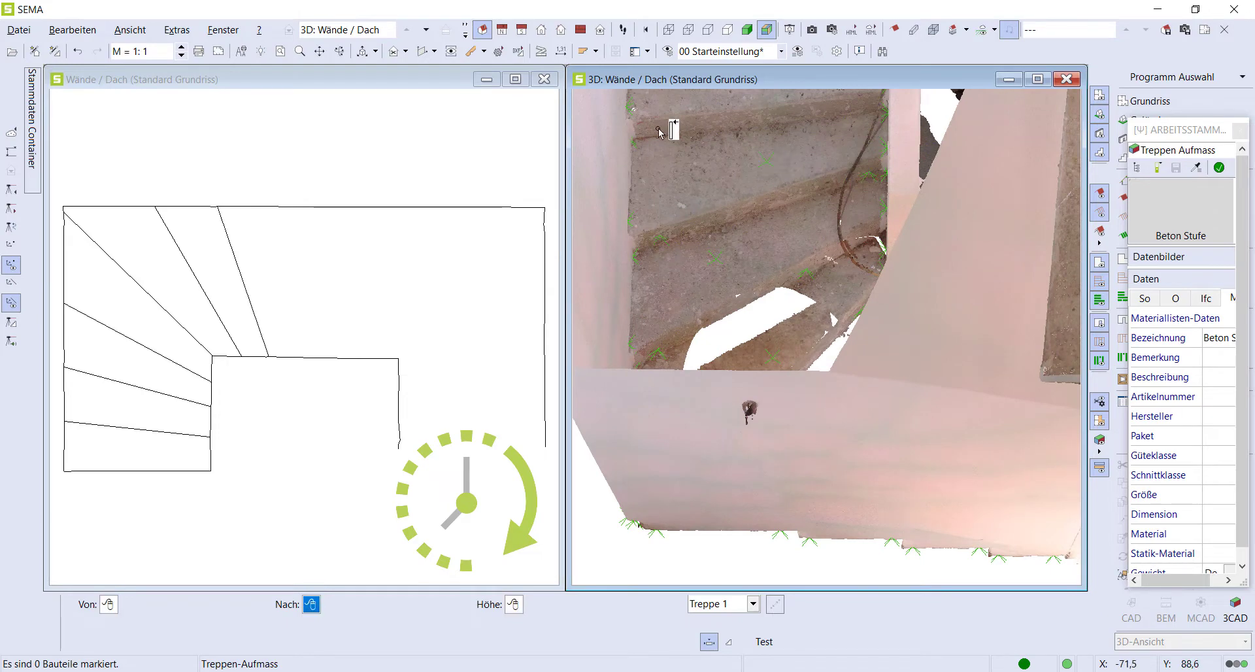
click(831, 258)
click(738, 155)
click(737, 155)
click(680, 308)
click(675, 317)
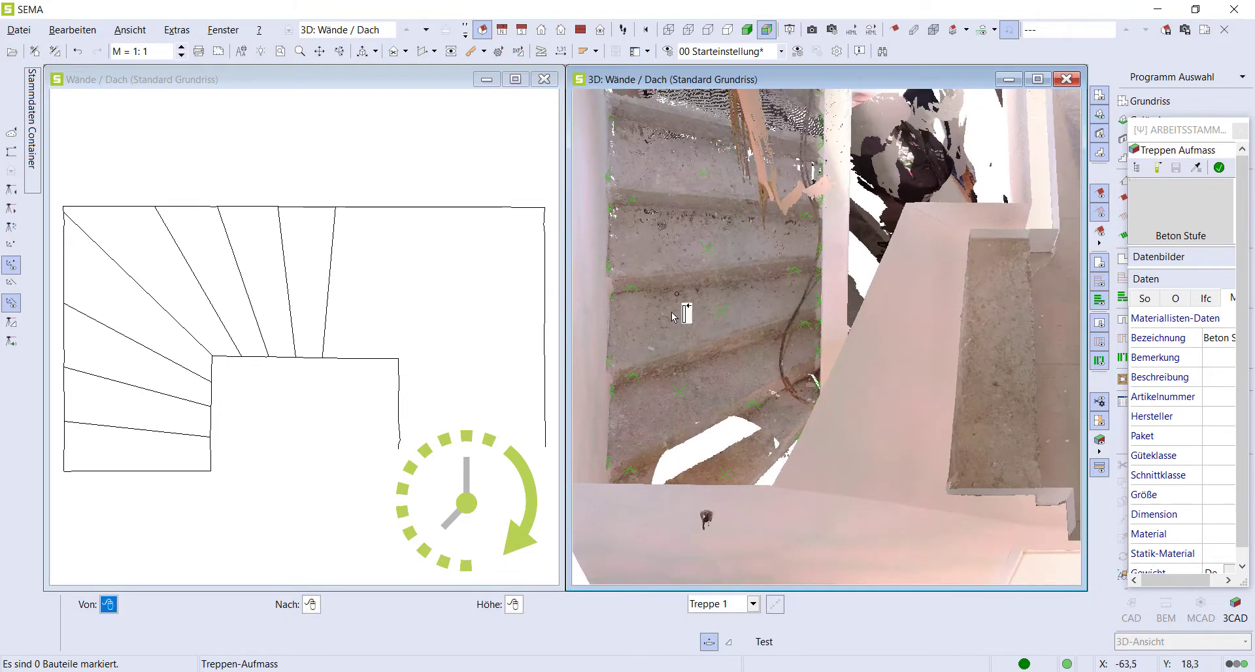
Step: Trace the remaining upper winder step edges to complete the fan of step lines
click(706, 192)
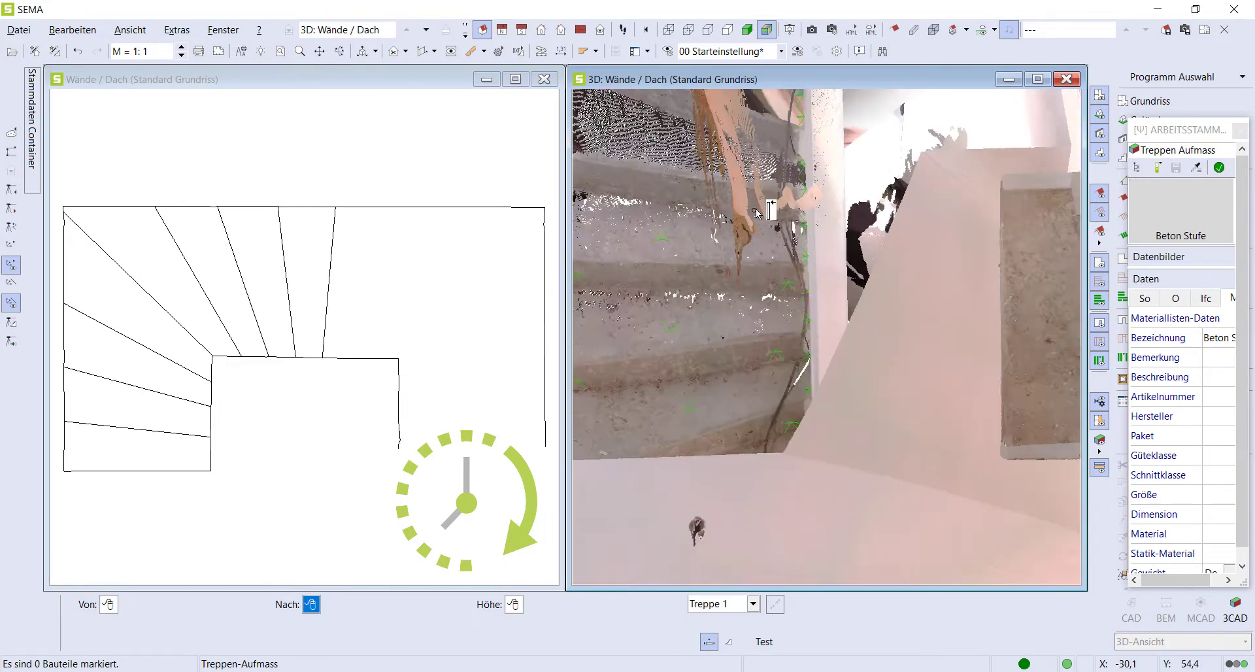
click(697, 199)
click(688, 206)
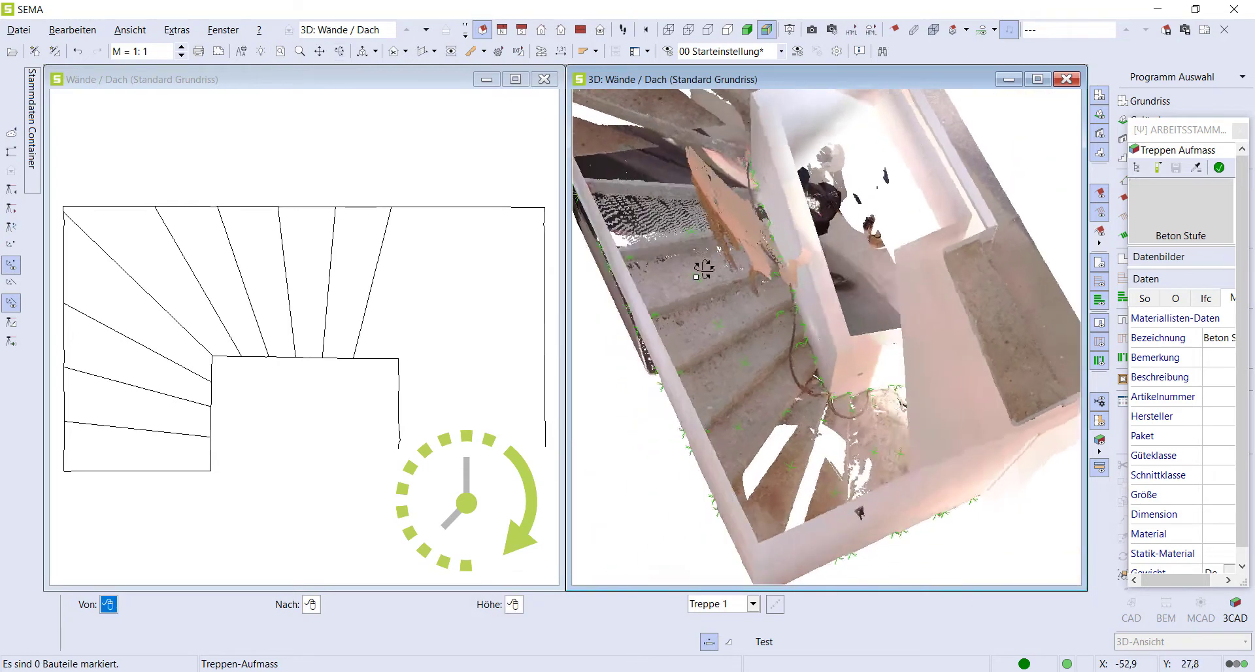
click(694, 199)
click(694, 200)
click(694, 199)
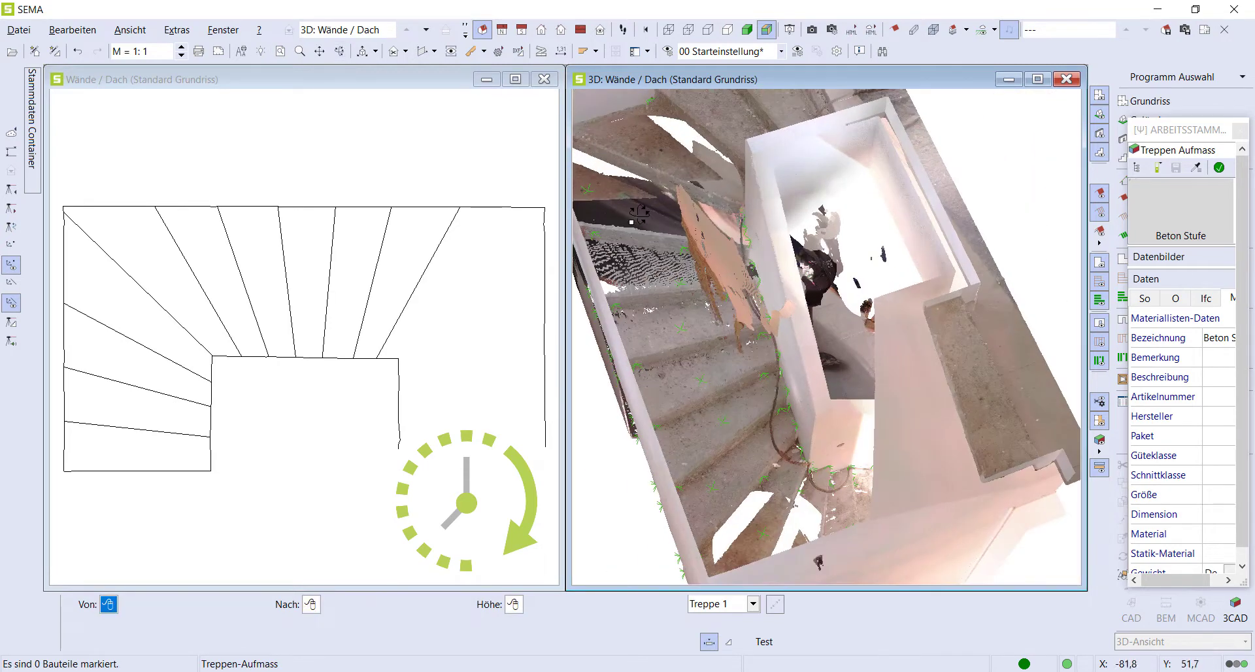
click(719, 200)
click(721, 200)
click(721, 200)
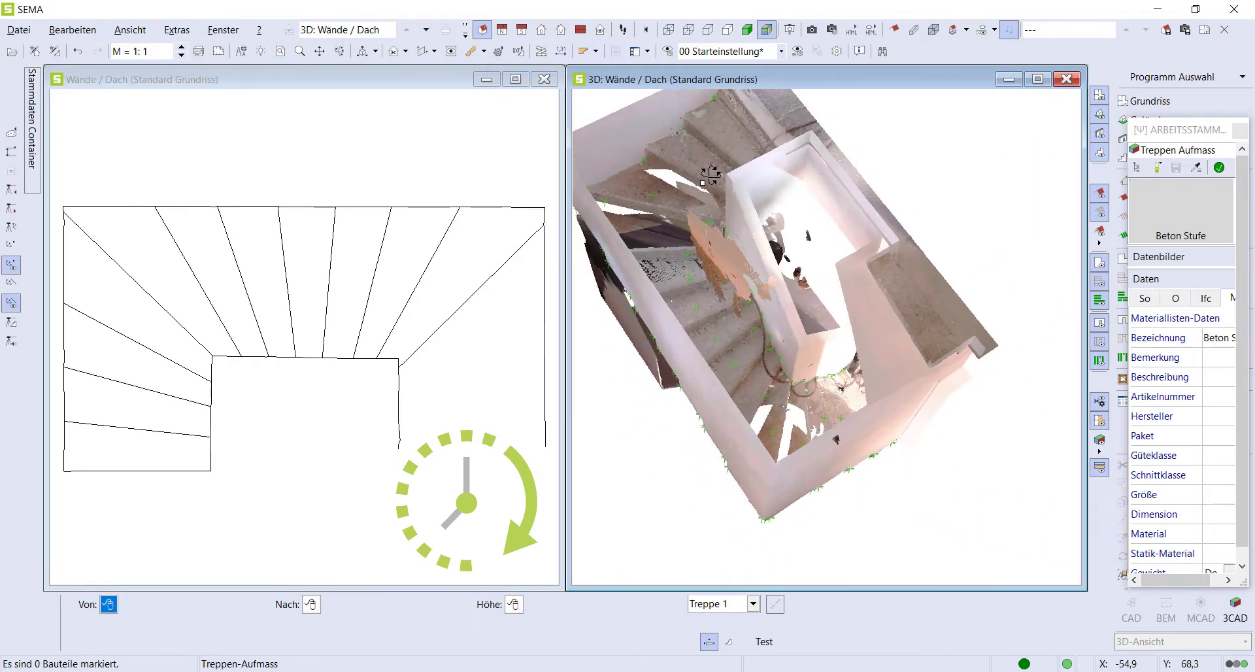
click(683, 172)
click(683, 171)
click(683, 172)
click(684, 172)
click(683, 171)
click(683, 172)
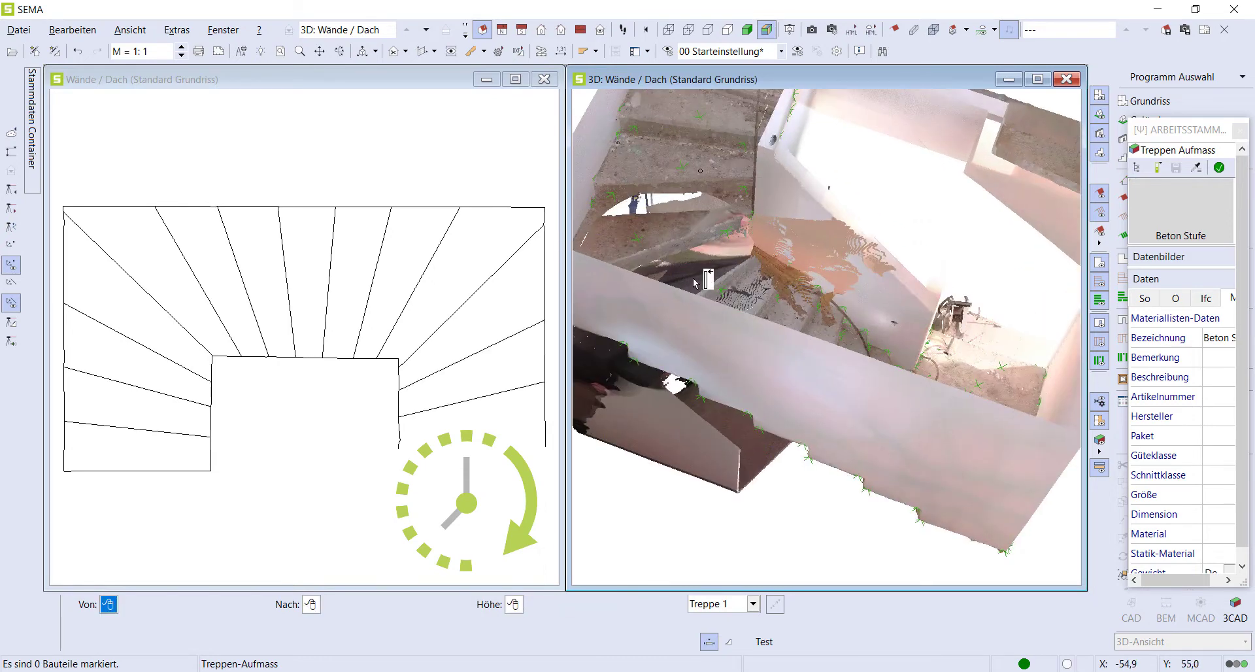
click(605, 246)
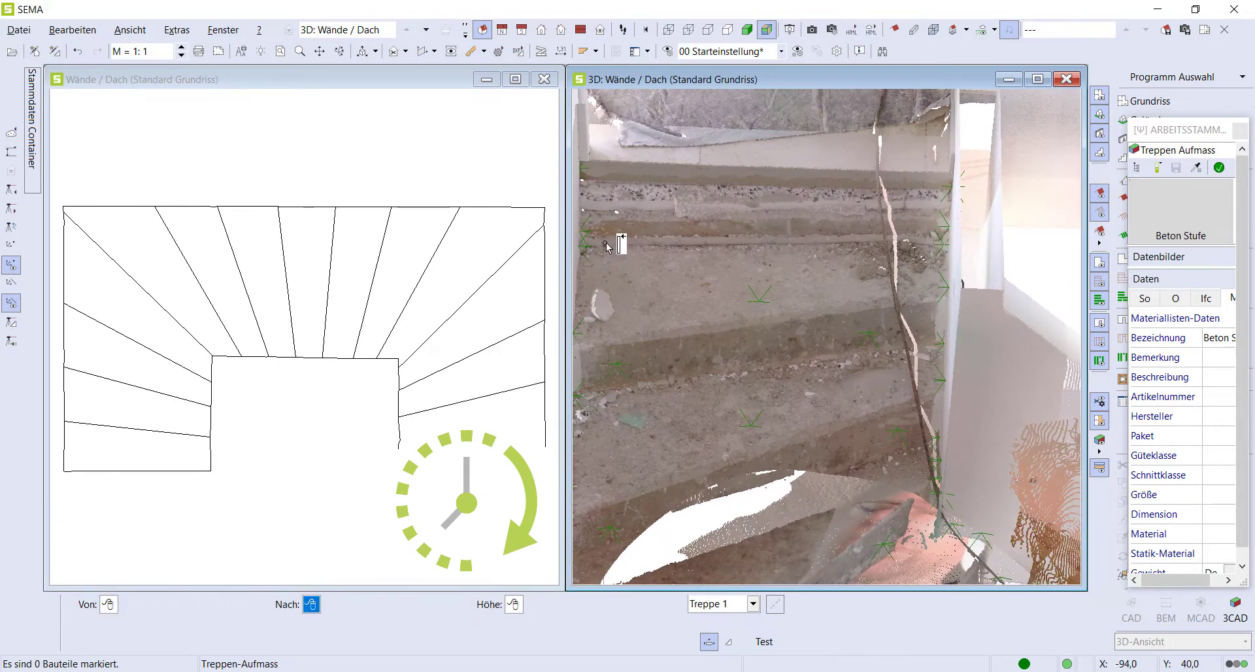
click(819, 203)
click(753, 173)
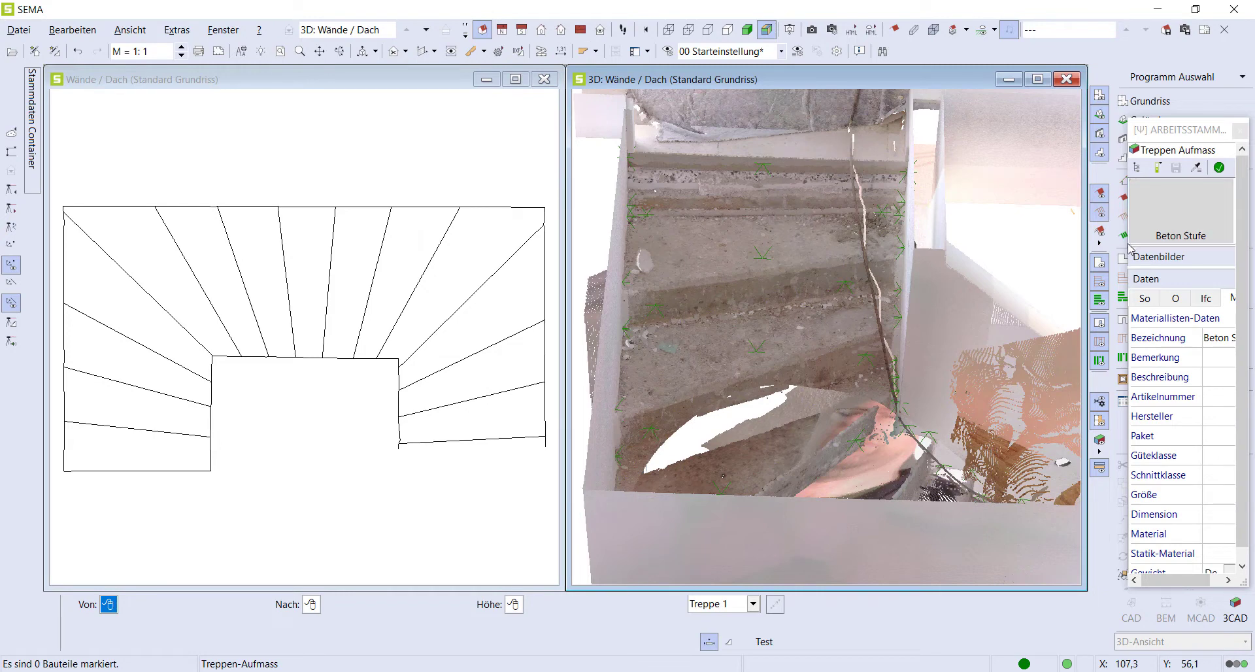
Step: Choose the Treppen Ende entry and mark the stair end edge at the top of the flight
click(1149, 209)
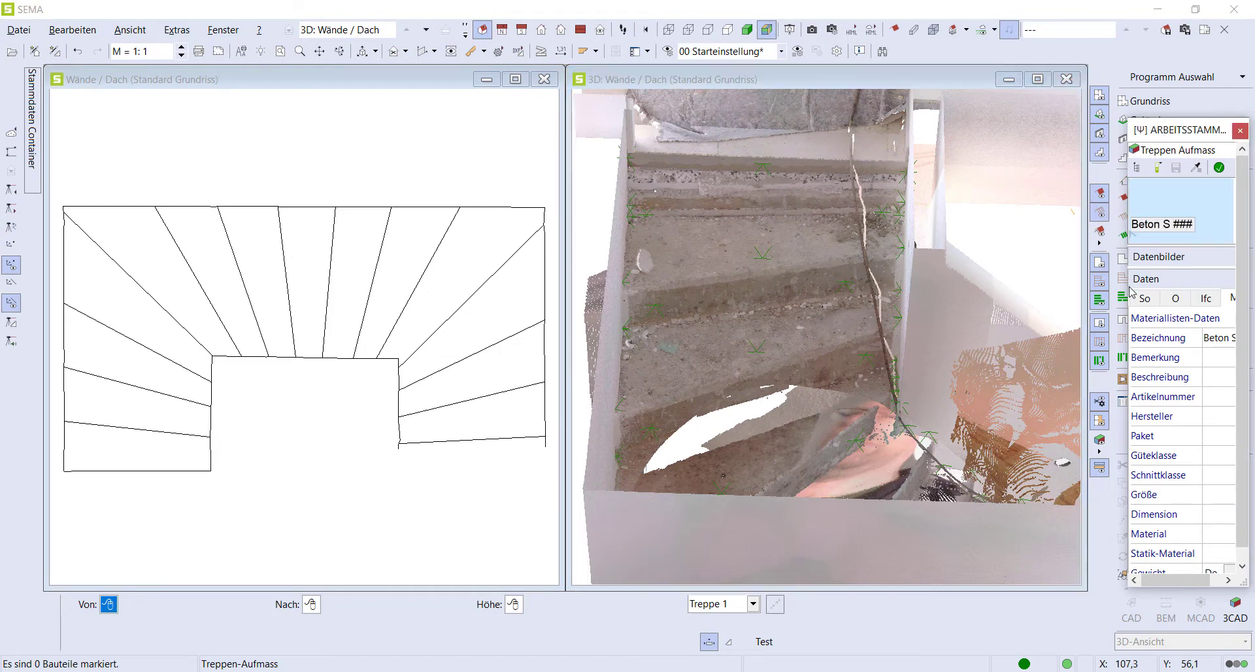
drag(1120, 292, 1003, 286)
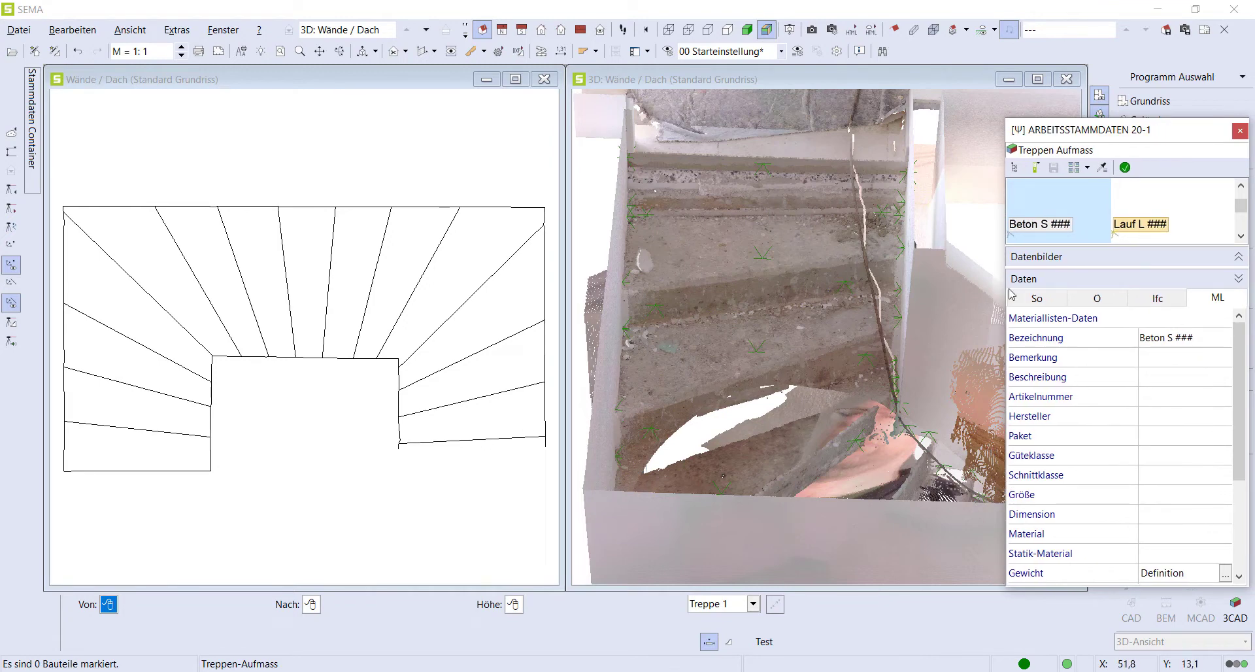
drag(1244, 208, 1246, 227)
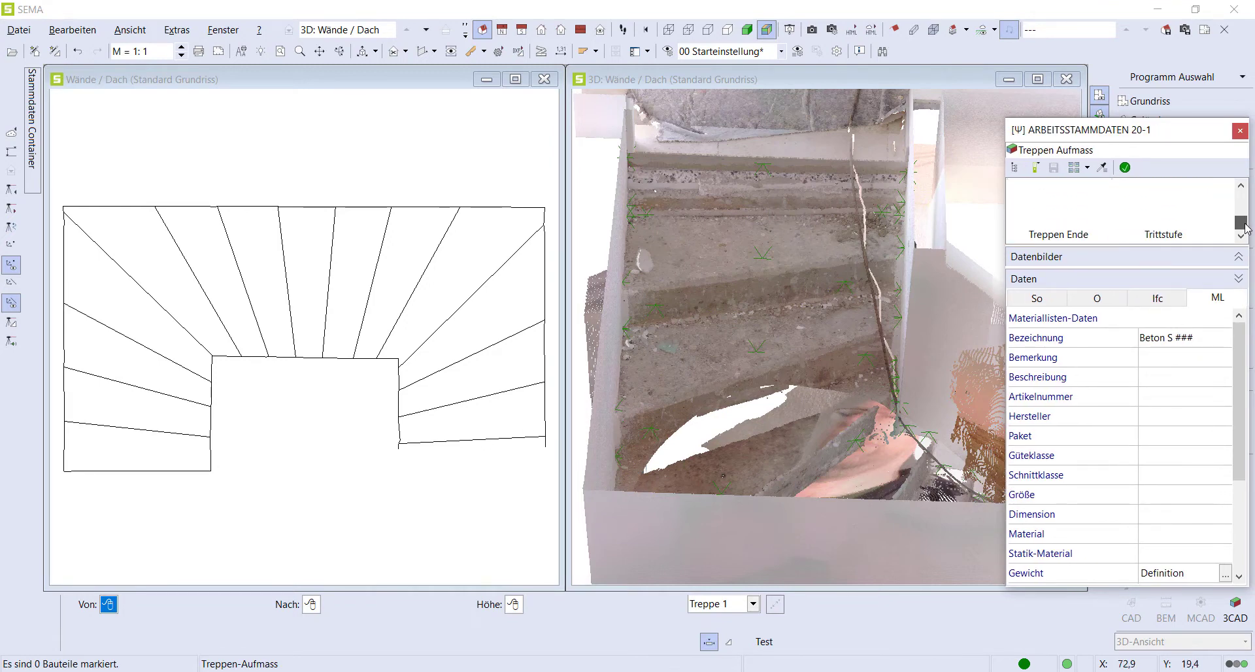
click(1059, 213)
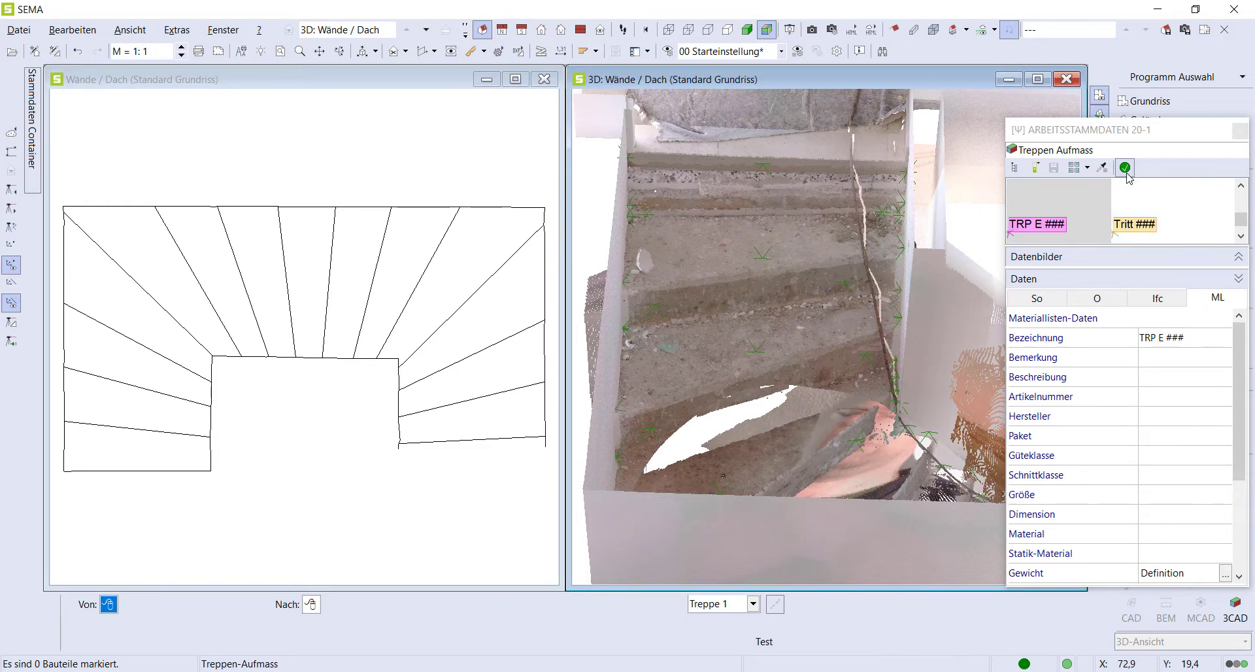
click(1125, 168)
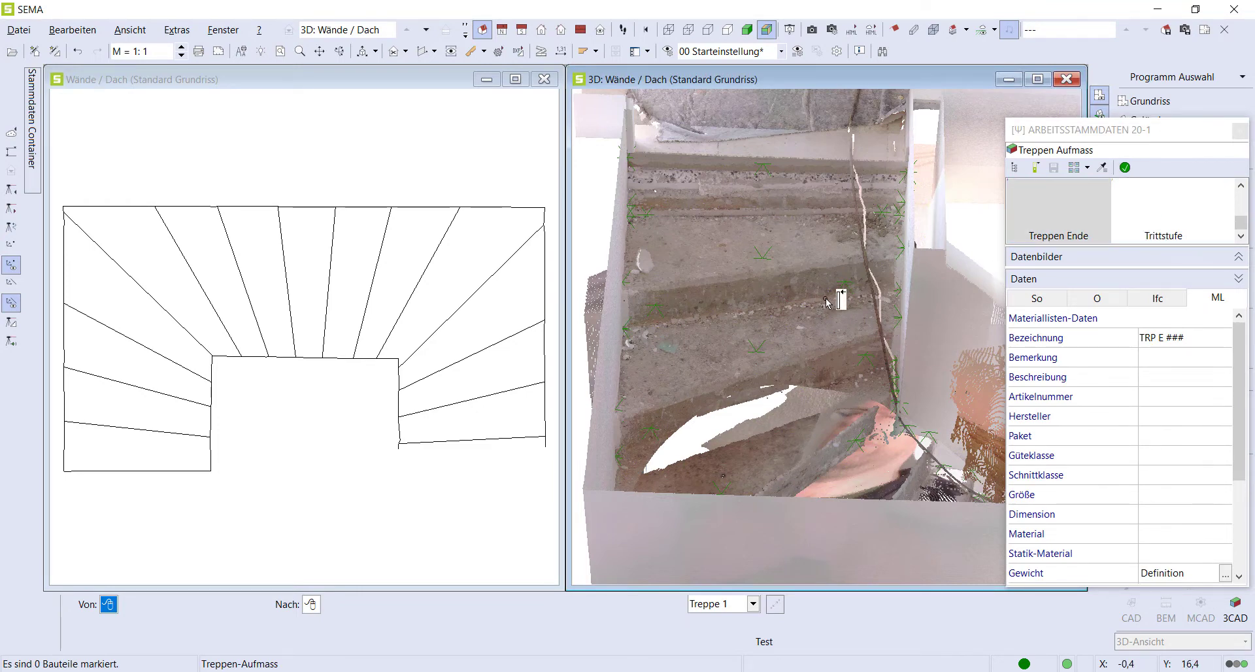
click(646, 161)
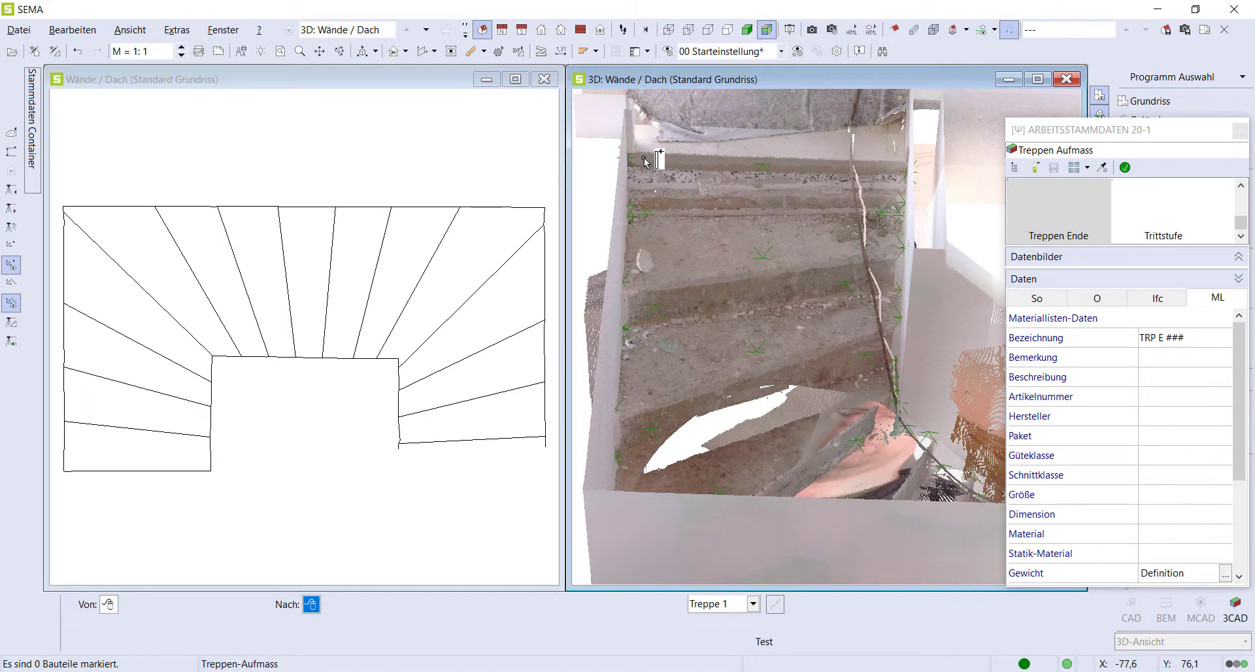
click(893, 173)
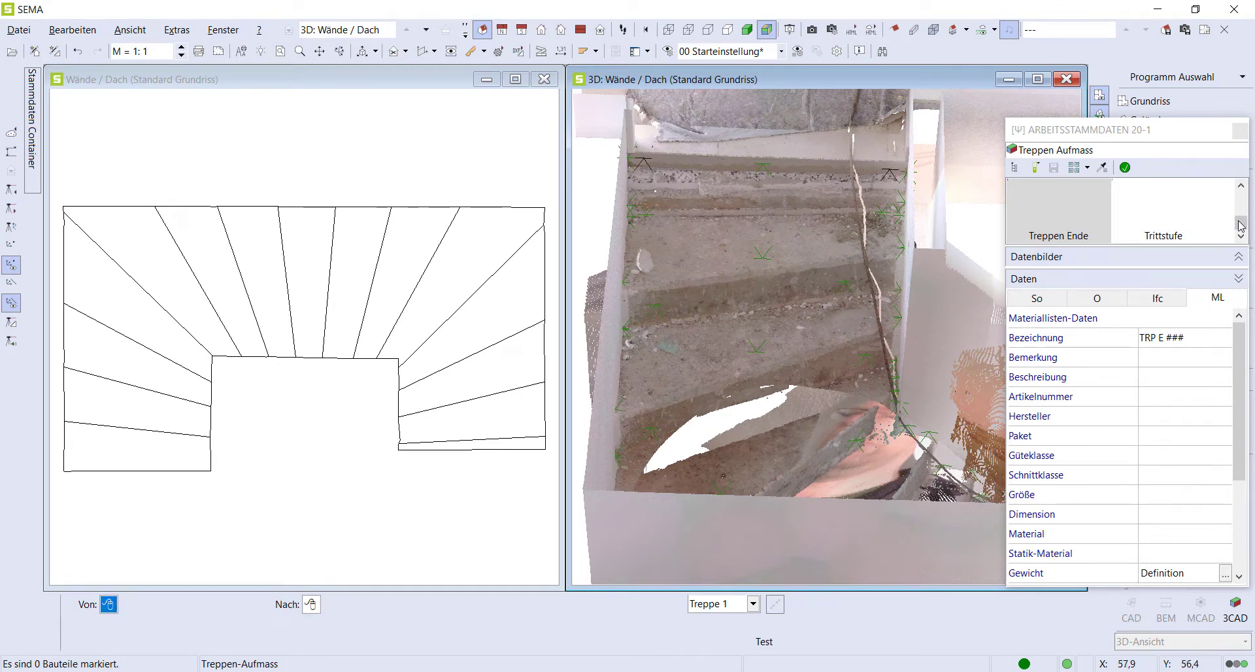
drag(1241, 226, 1243, 221)
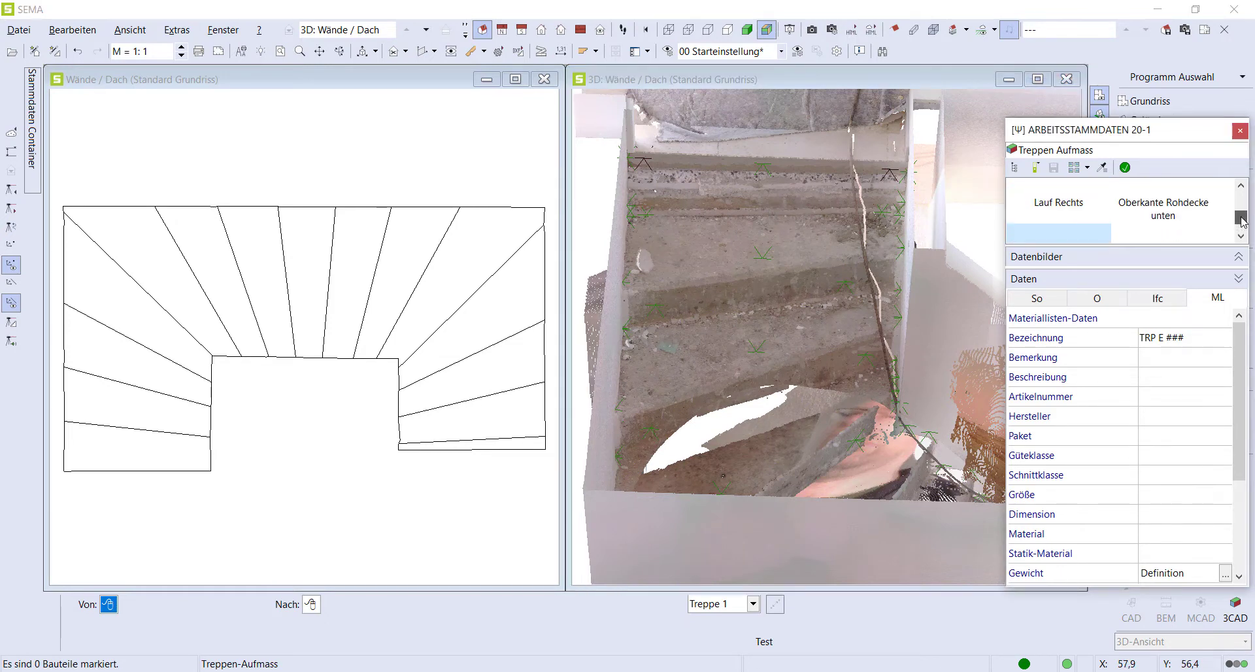
Step: Select Oberkante Rohdecke unten and orbit the 3D view to the foot of the stairwell
click(1209, 219)
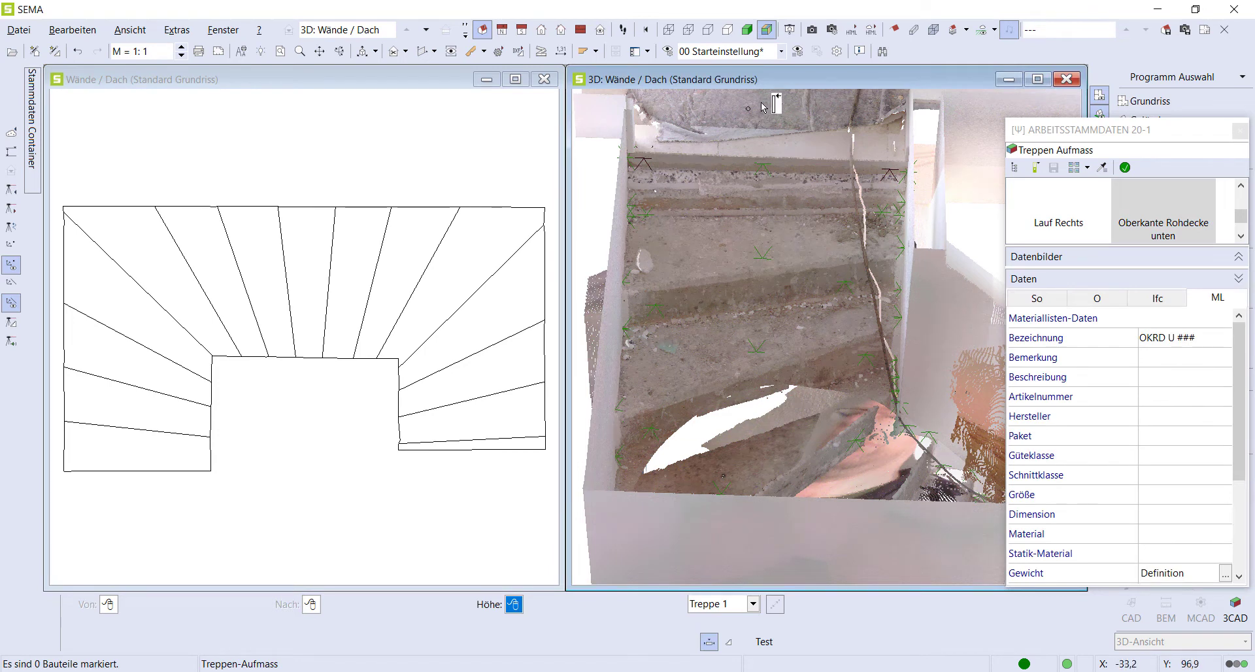
scroll(667, 196, down, 5)
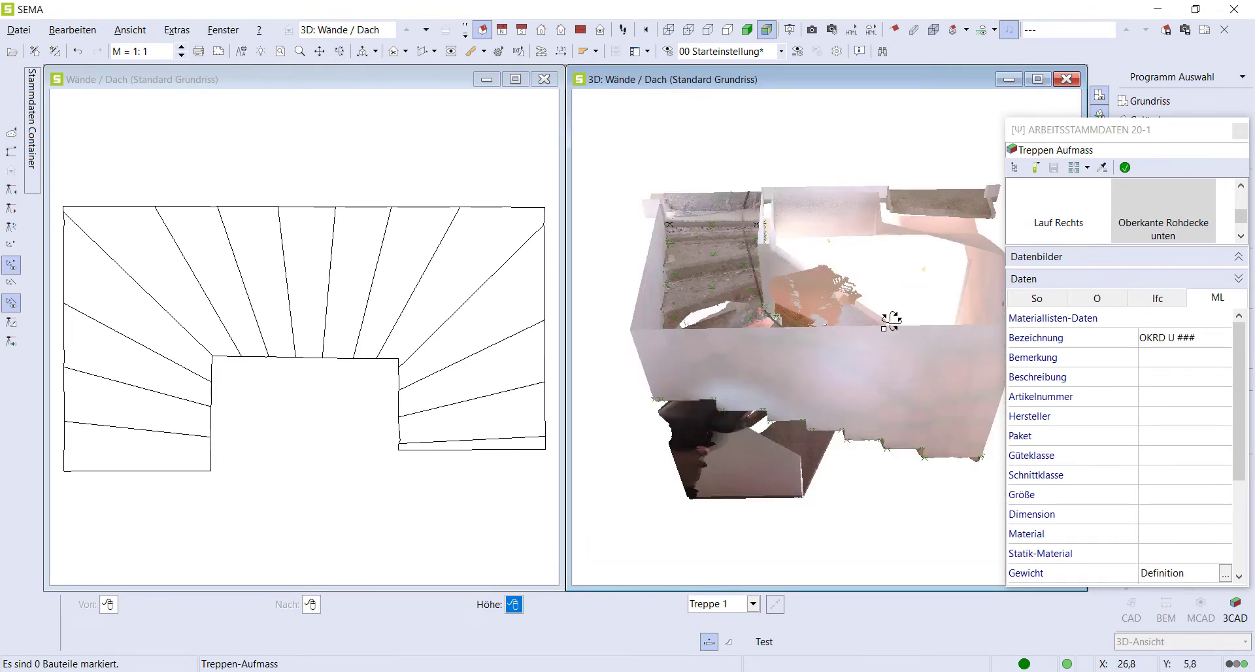
drag(888, 322, 741, 320)
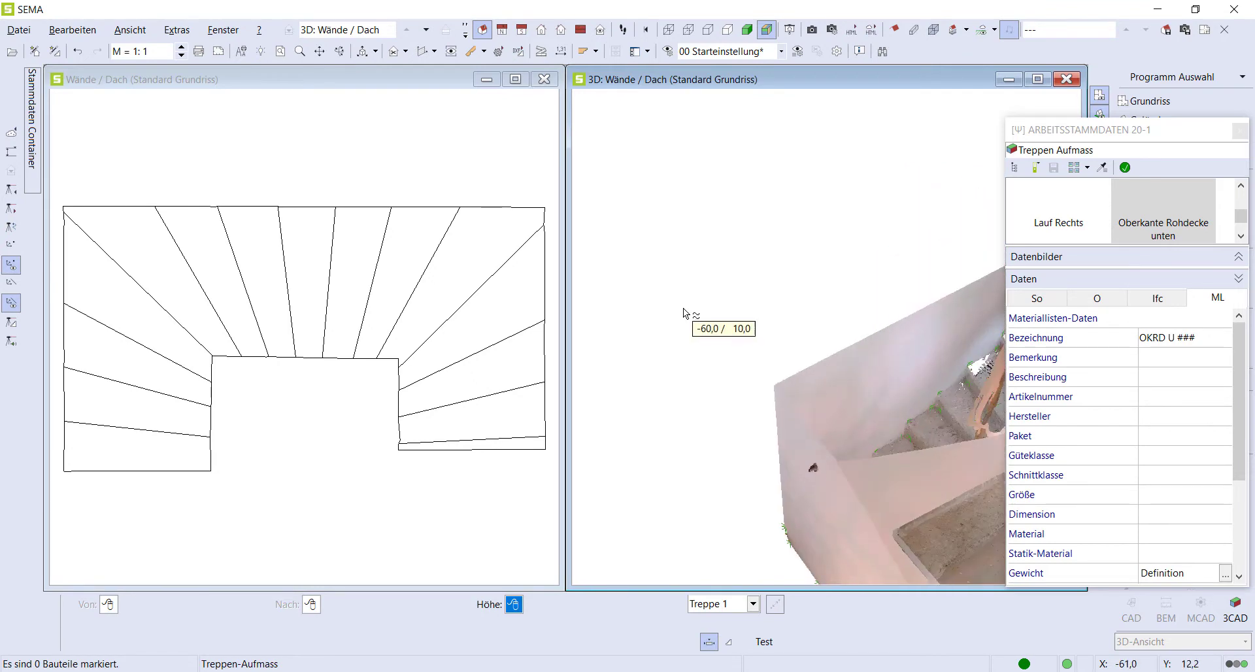
scroll(797, 546, up, 3)
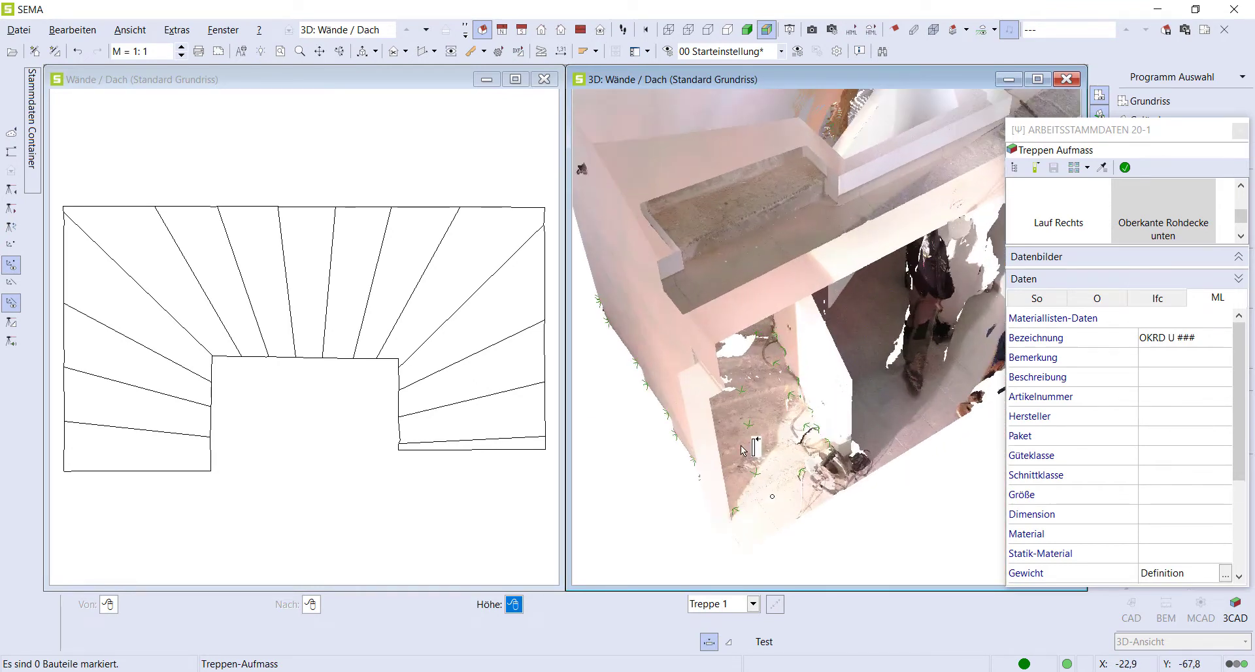
drag(758, 497, 780, 521)
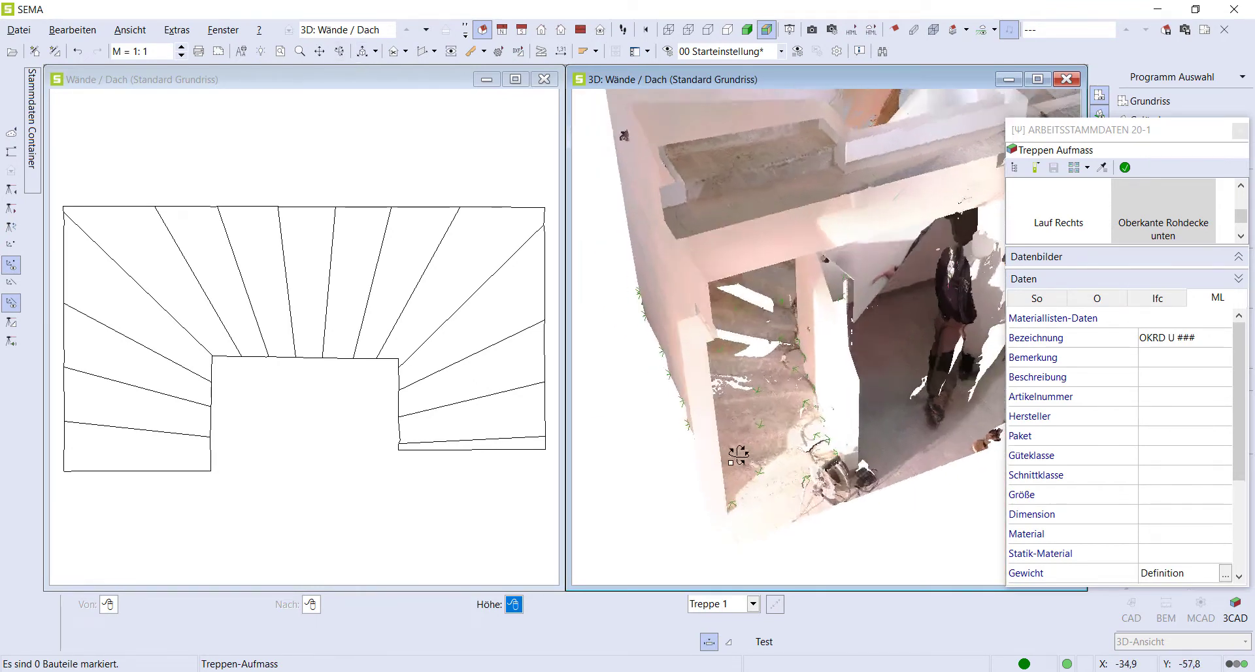
scroll(780, 521, up, 2)
scroll(795, 519, up, 2)
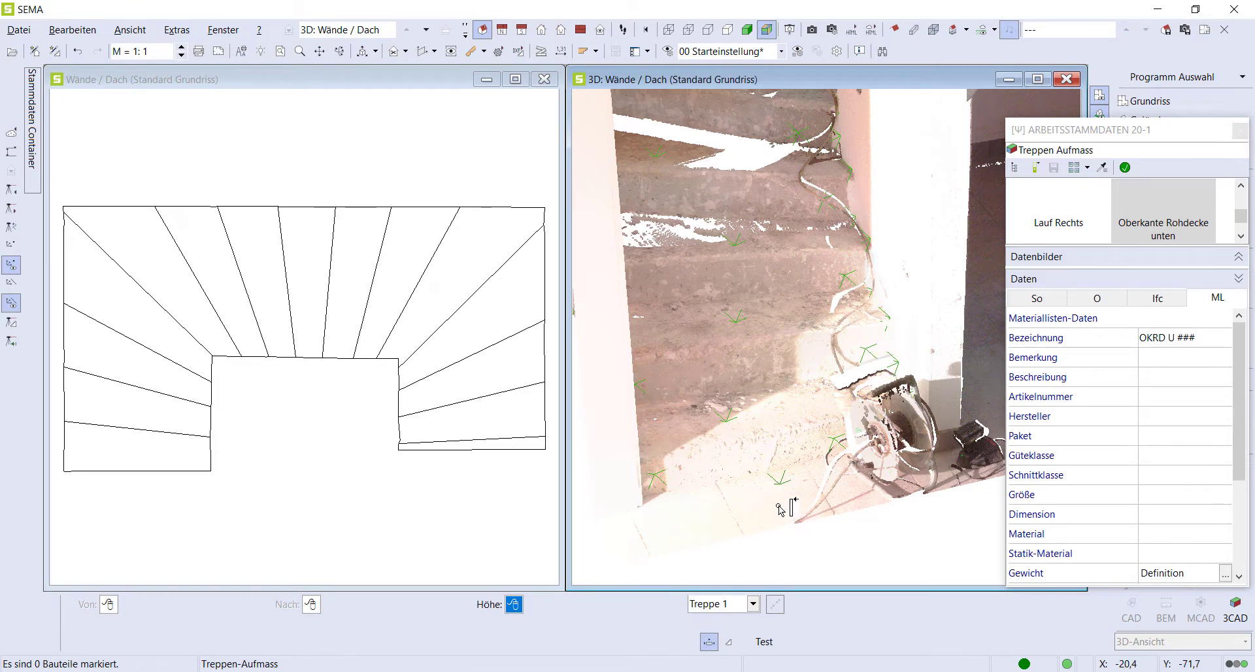
Step: Run the Test completeness check and acknowledge 'Treppen-Aufmass ist vollständig'
click(763, 642)
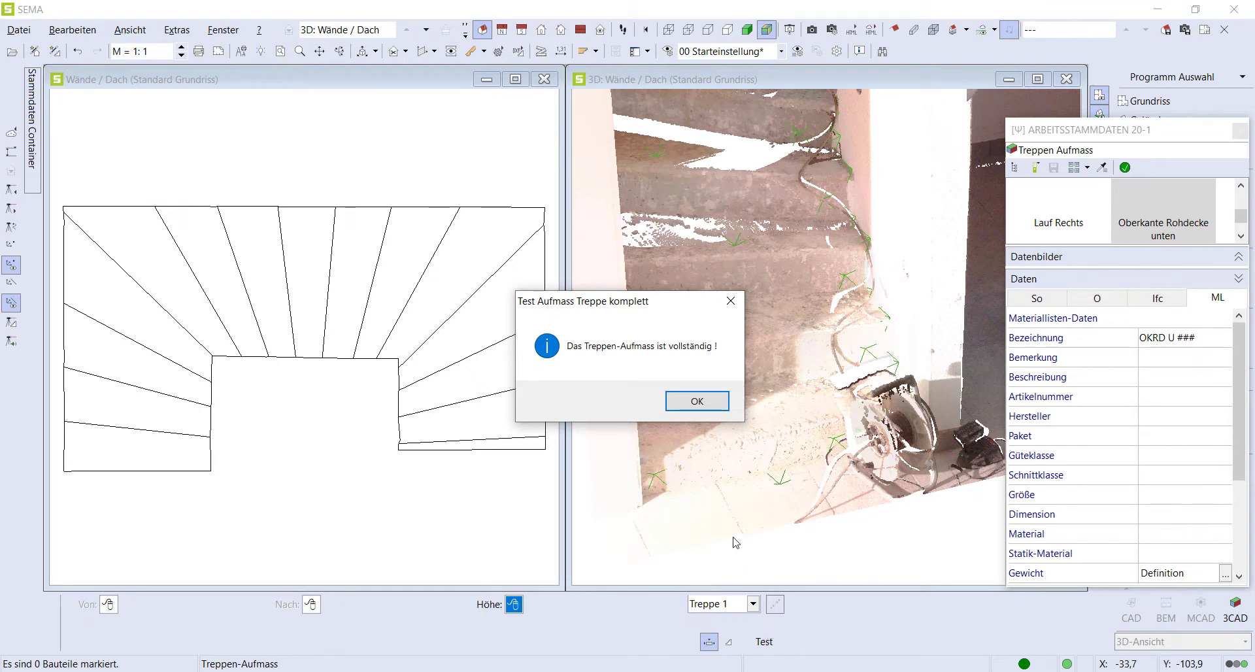
click(718, 407)
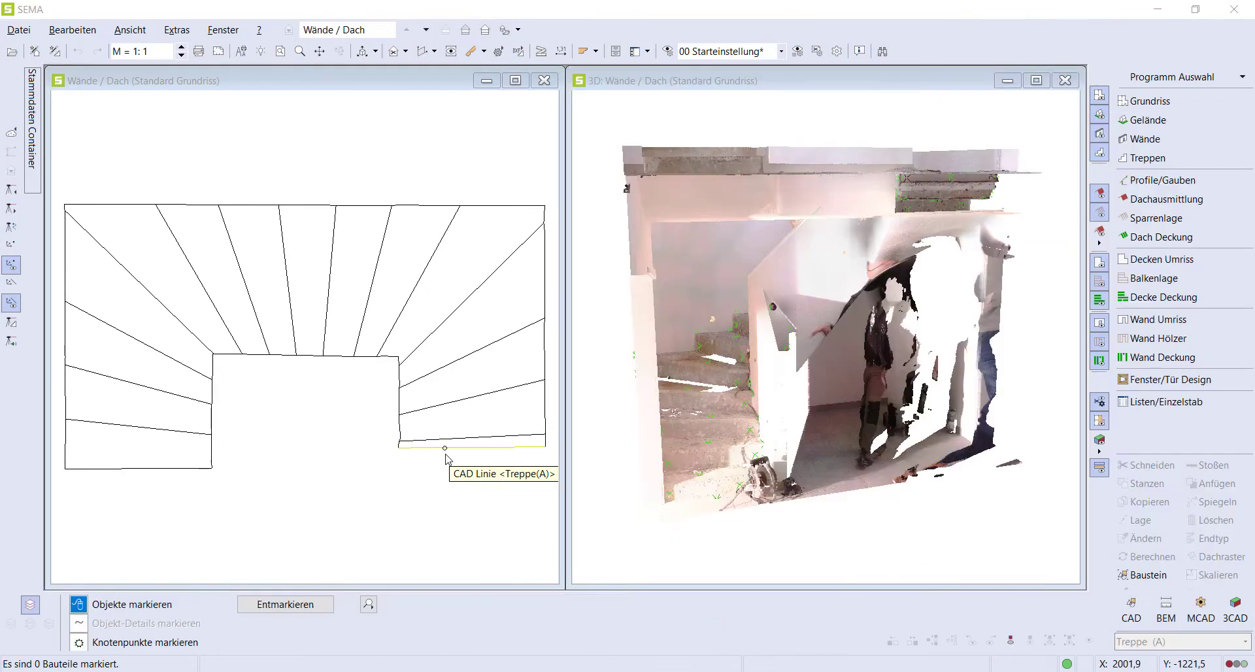
Step: Start Treppe aus Aufmass from the stair functions and enlarge the Arbeitsstammdaten panel
click(1155, 157)
click(1154, 132)
click(1086, 150)
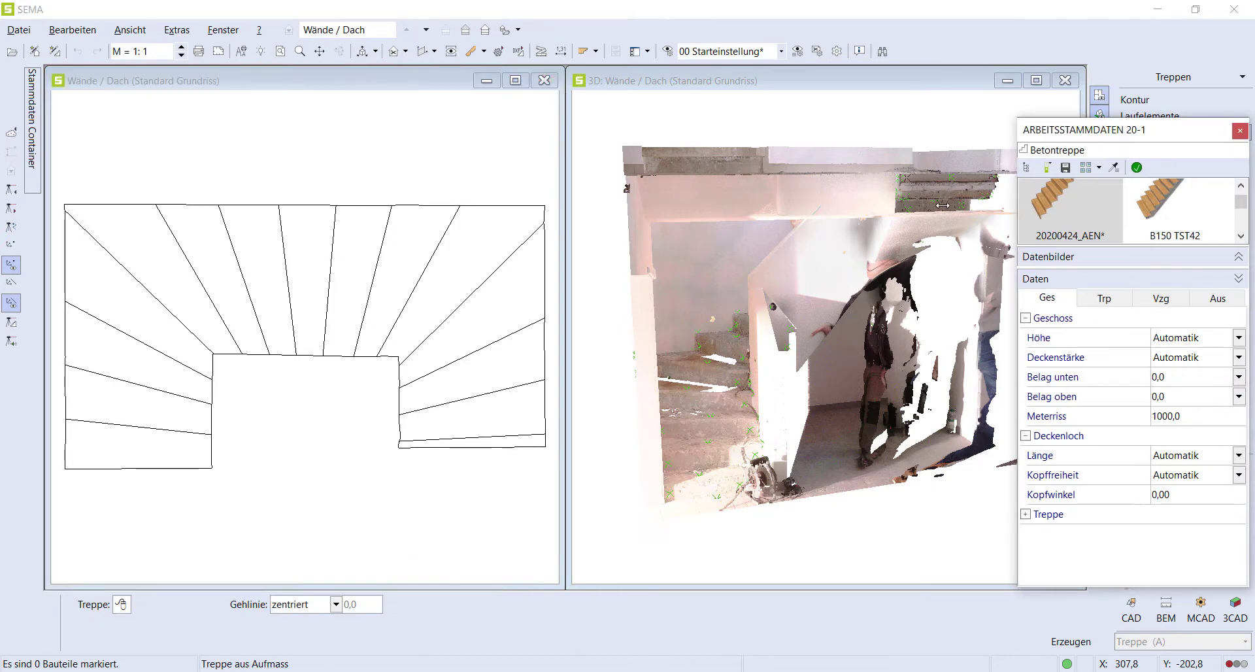
drag(1019, 194, 909, 195)
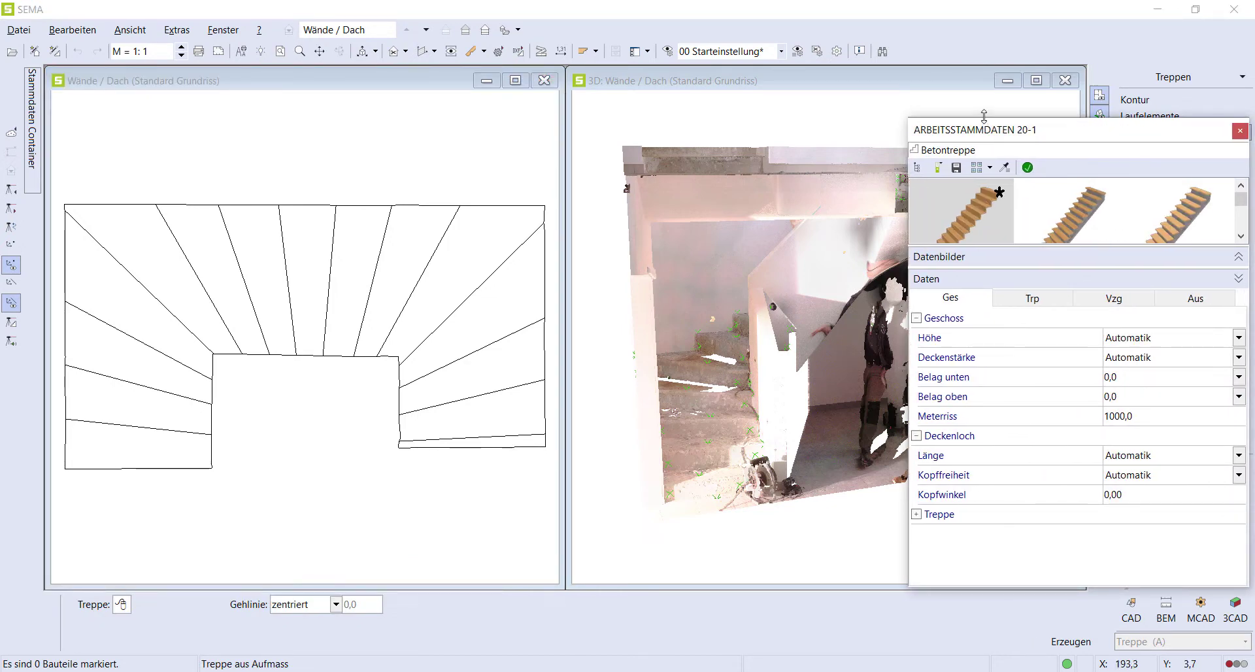
drag(984, 88, 983, 26)
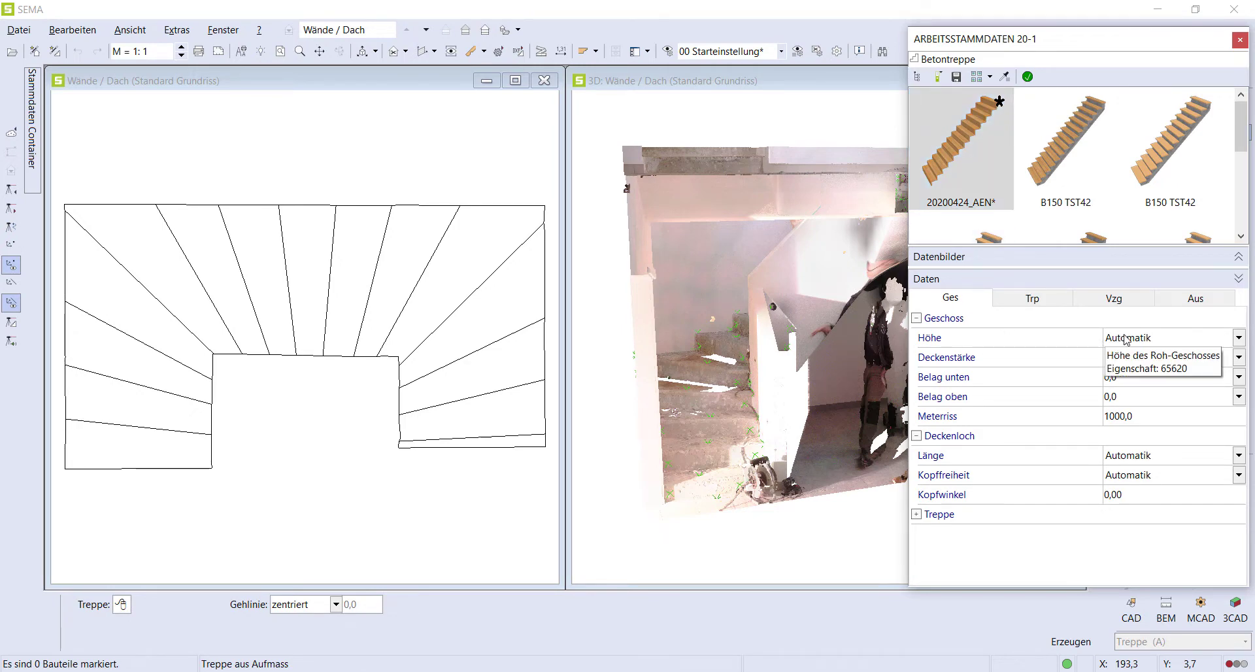
Step: Review the step count and widths, winder settings and component list
click(1052, 306)
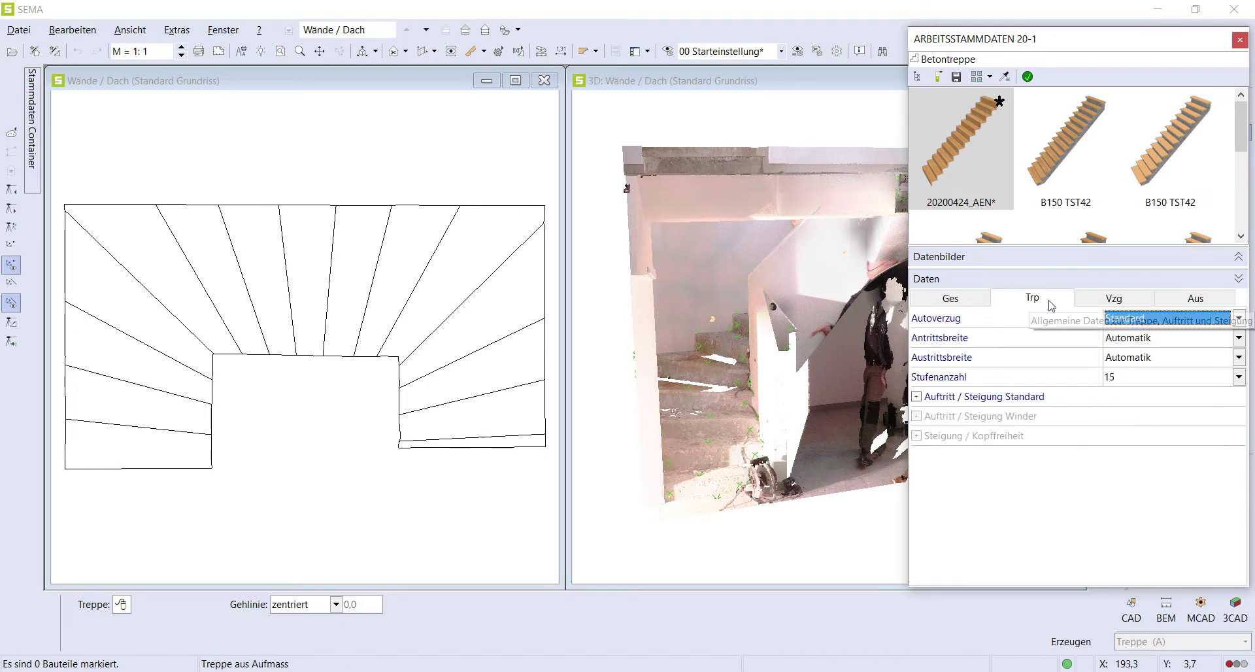
click(1153, 300)
click(1177, 301)
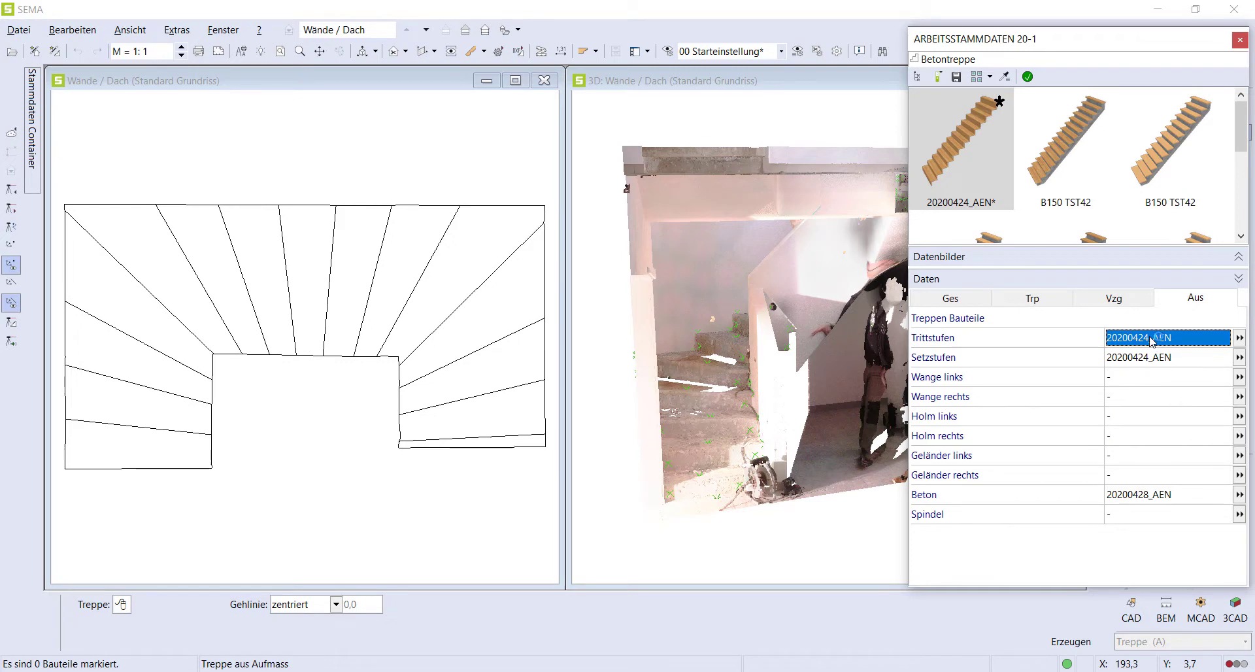
Step: Inspect the 20200424_AEN tread settings, including thickness, insert and edging options
double_click(1148, 340)
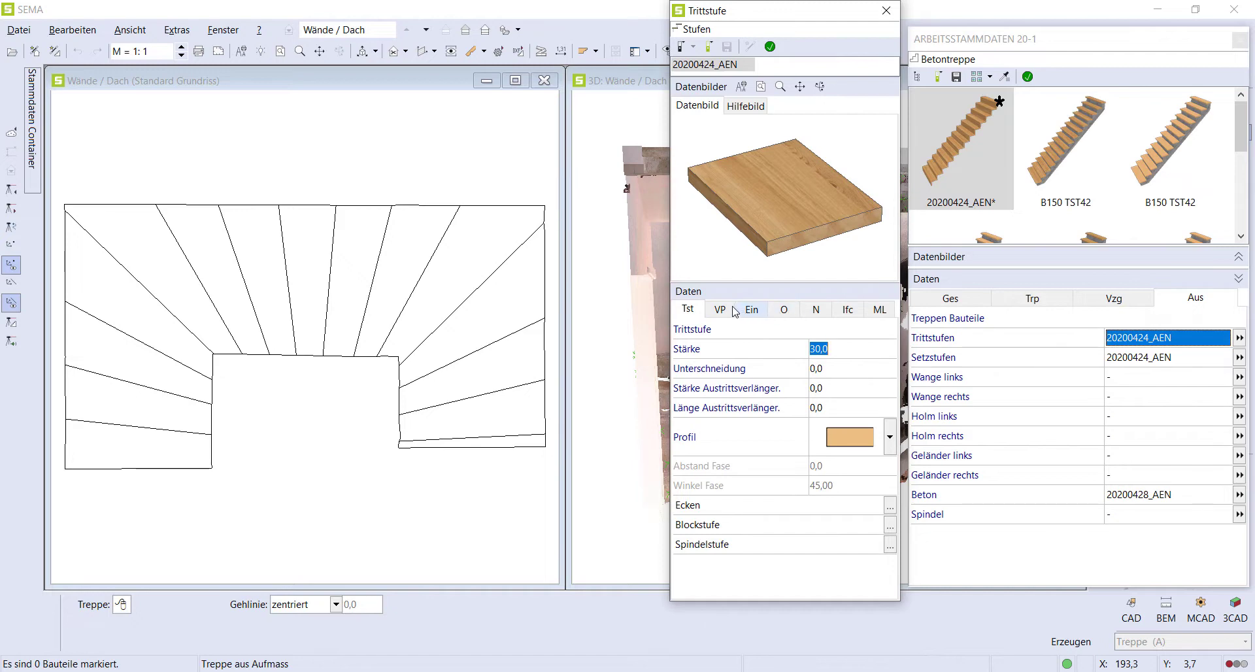
click(752, 309)
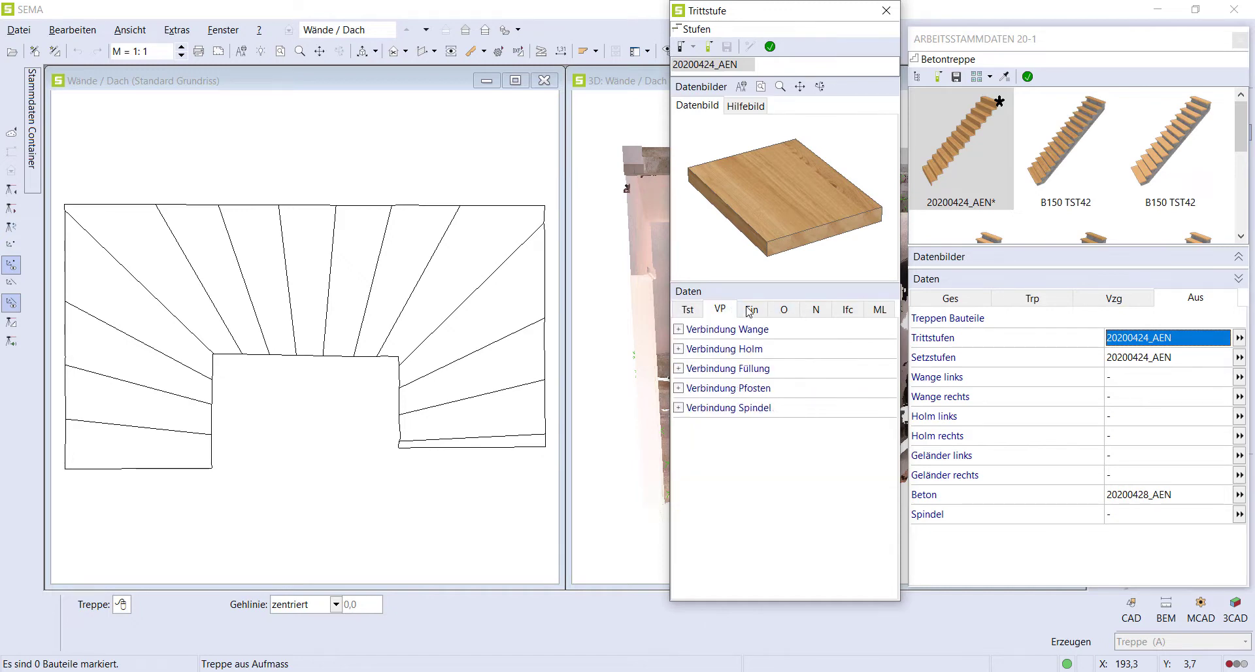
click(687, 309)
click(887, 11)
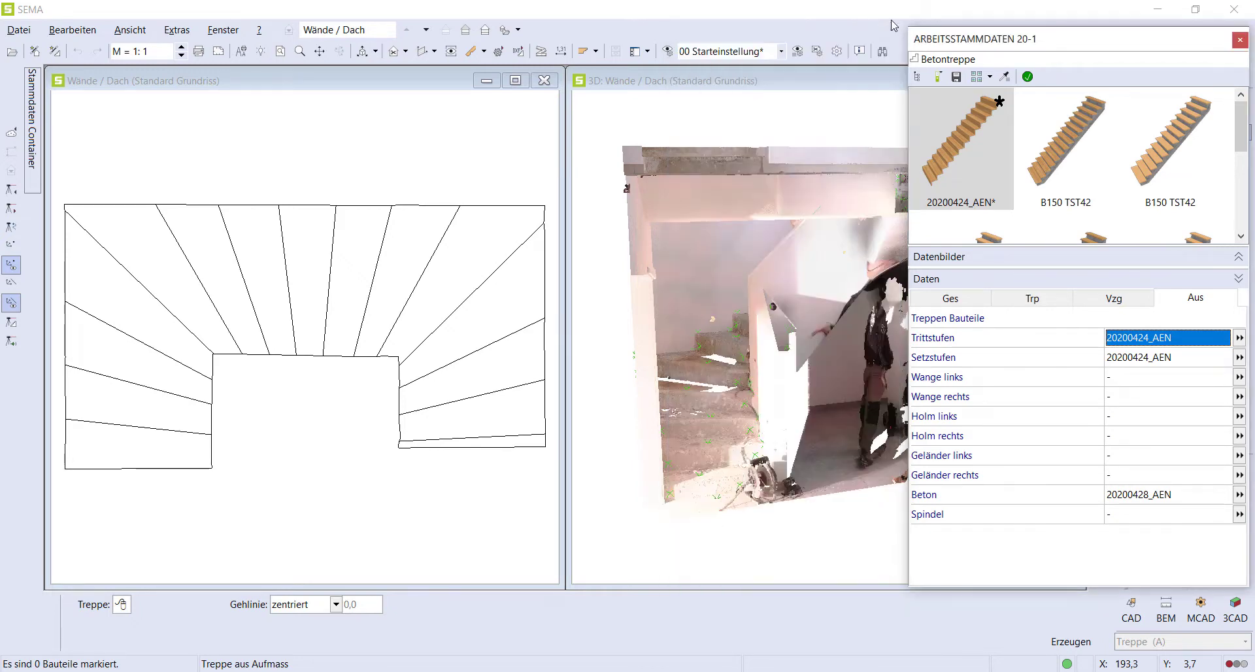
Step: Select the riser component, then bring up the Gehlinie walking-line choices
click(1184, 359)
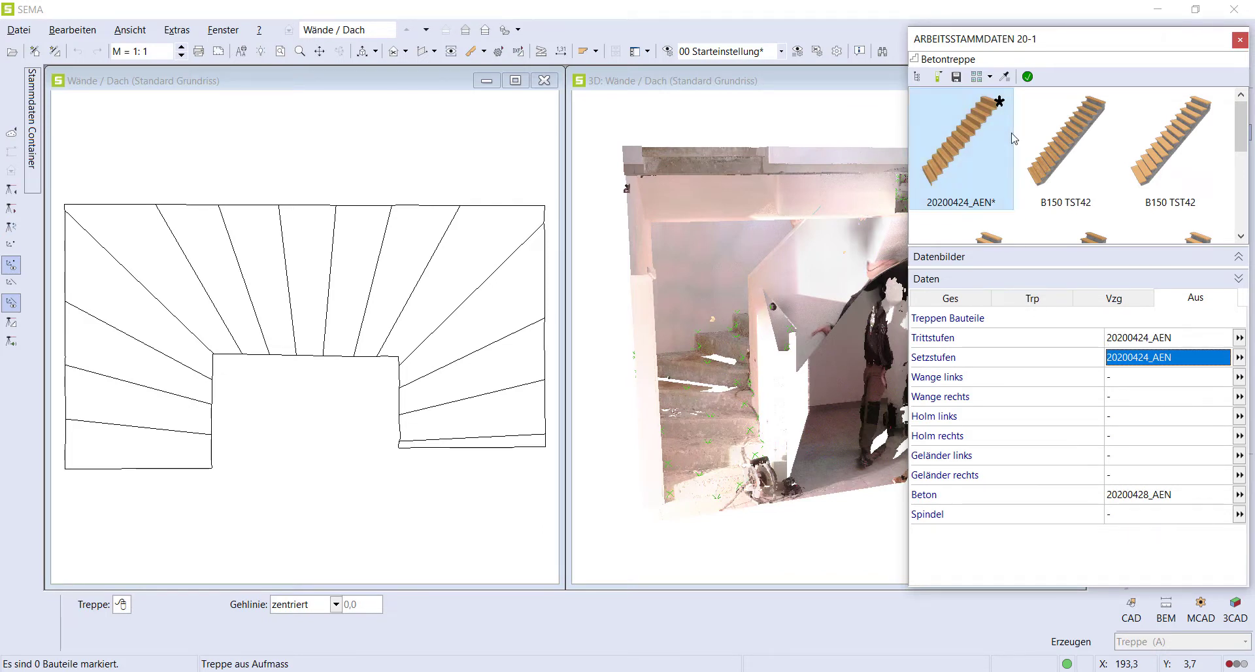
click(1027, 79)
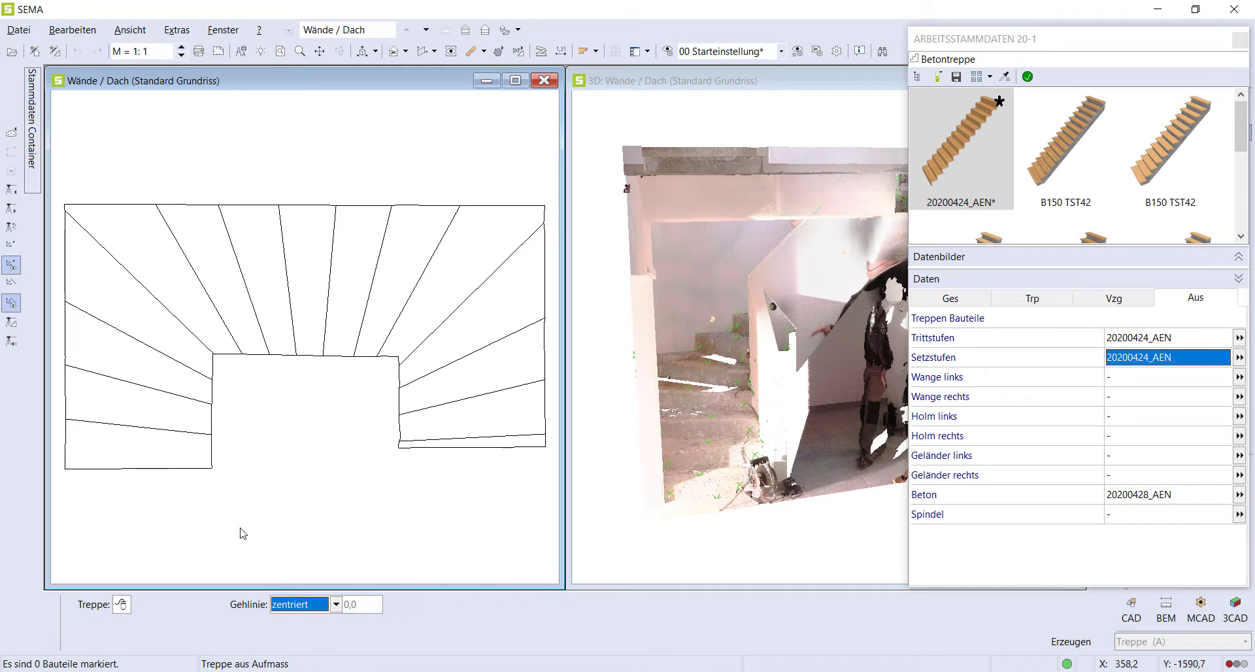
click(337, 605)
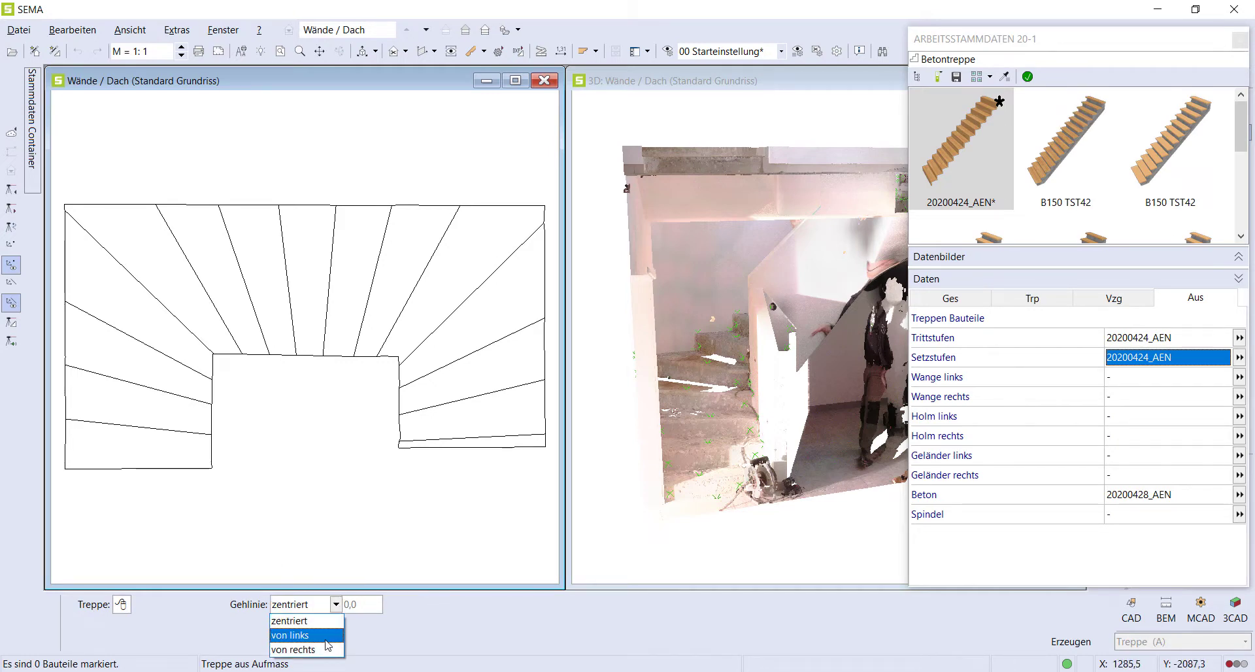
Step: Set the walking line to 'von rechts' with a 450 offset
click(297, 649)
click(367, 605)
text(450)
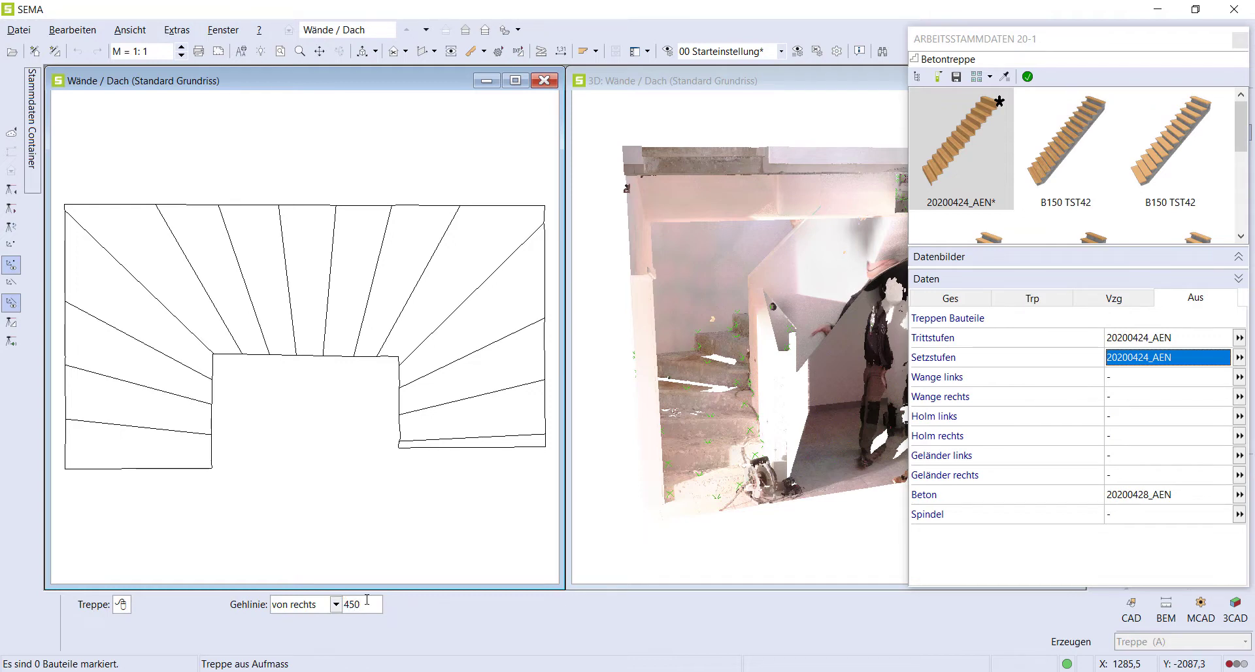
key(Return)
text(Keller)
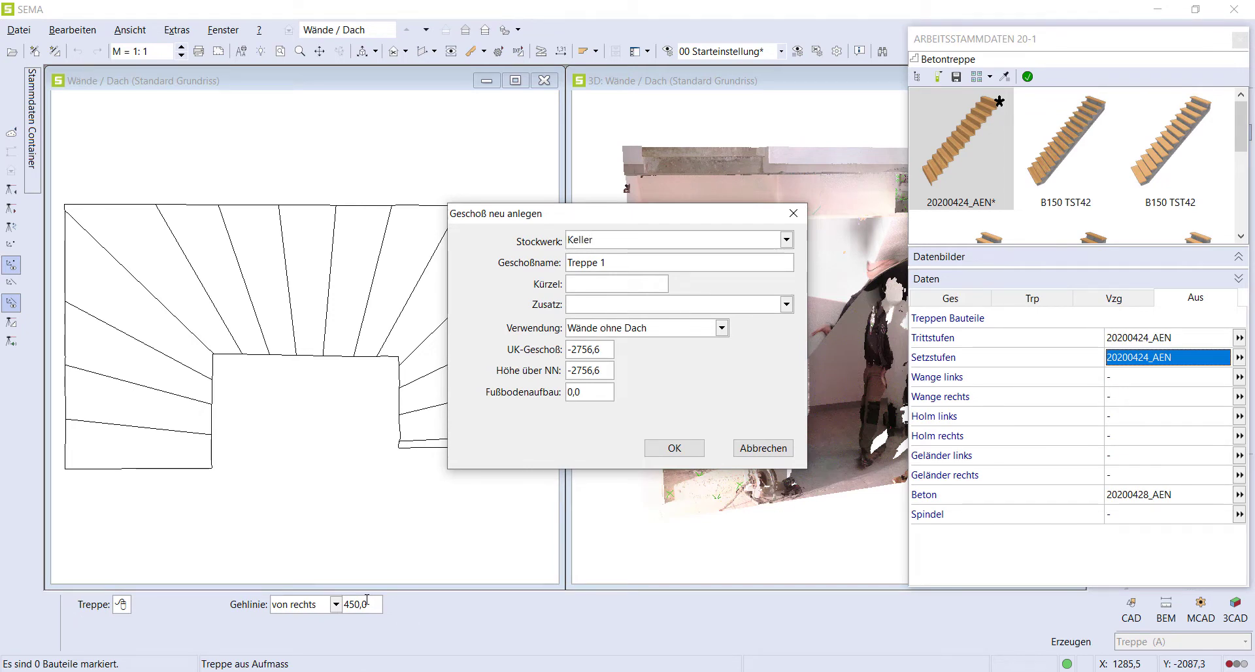
Step: Create the new storey Kellertreppe and generate the stair on it
key(Tab)
text(Keller)
text(tr)
key(Tab)
text(KG3)
key(Tab)
key(Tab)
key(Tab)
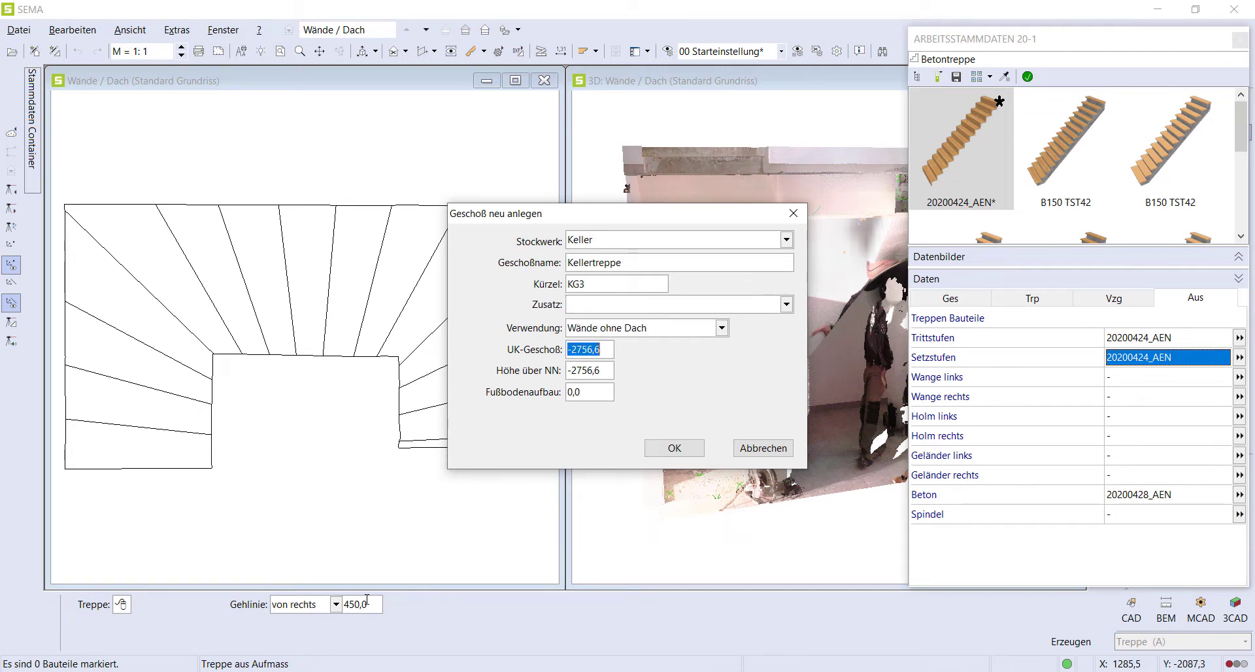
key(Tab)
key(Tab)
key(Tab)
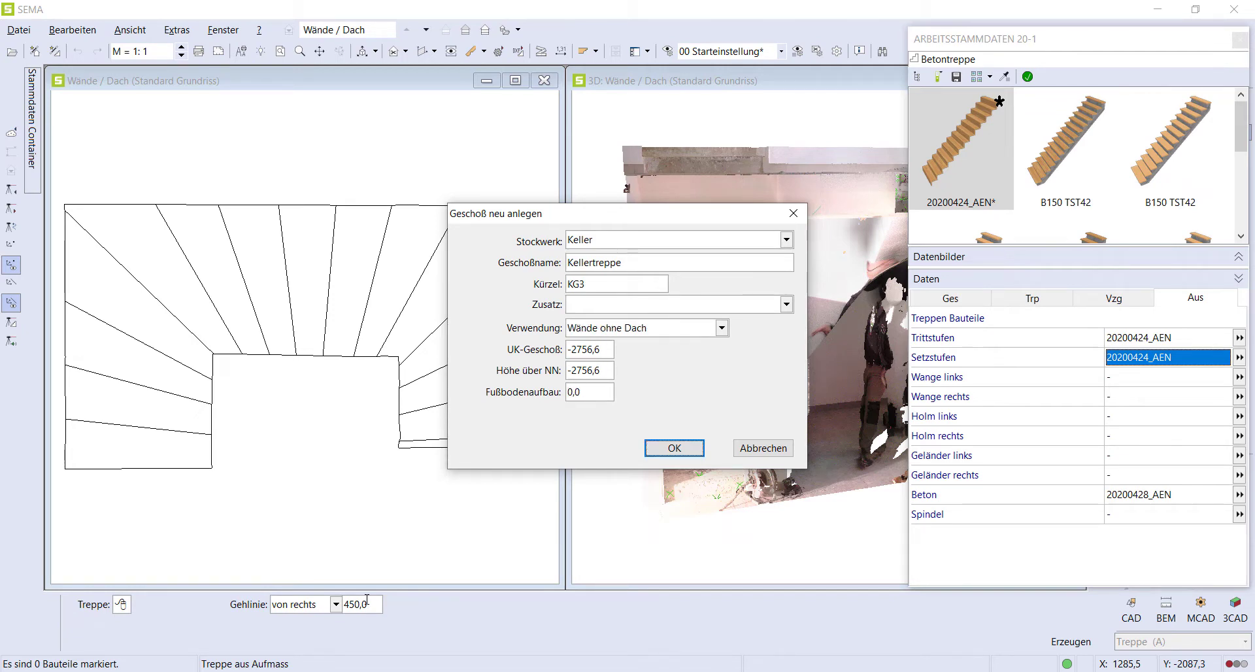
key(Return)
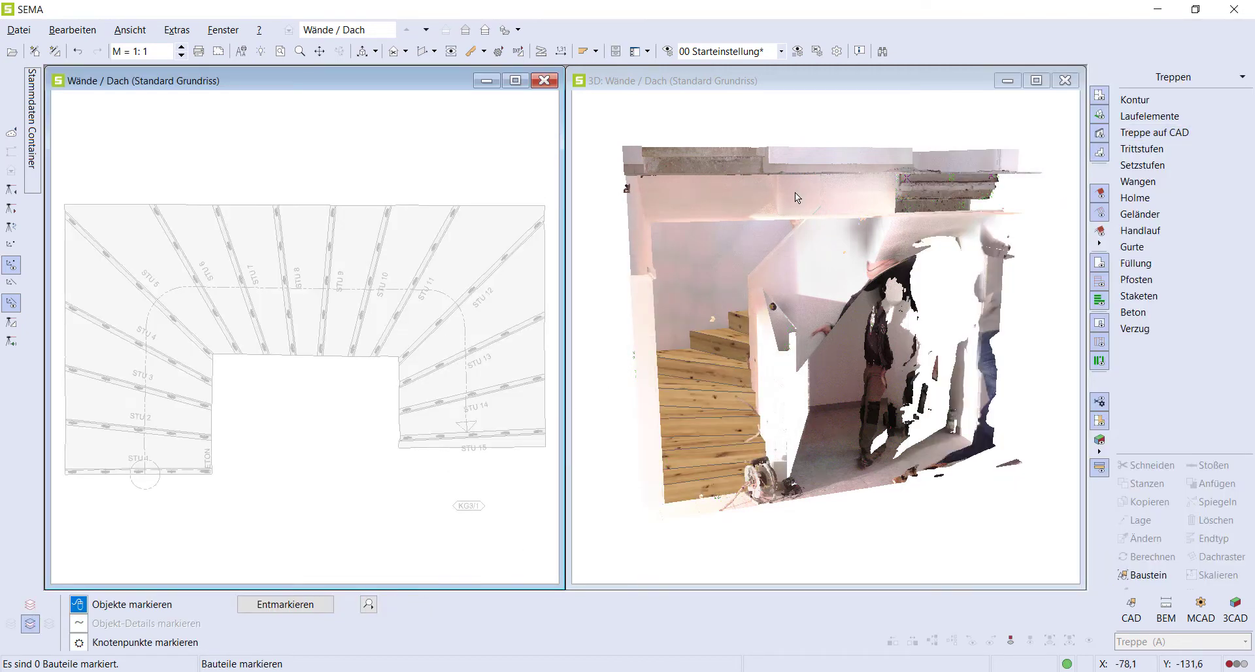
Step: Orbit and zoom the 3D point cloud around the new wooden stair to check its fit
click(830, 134)
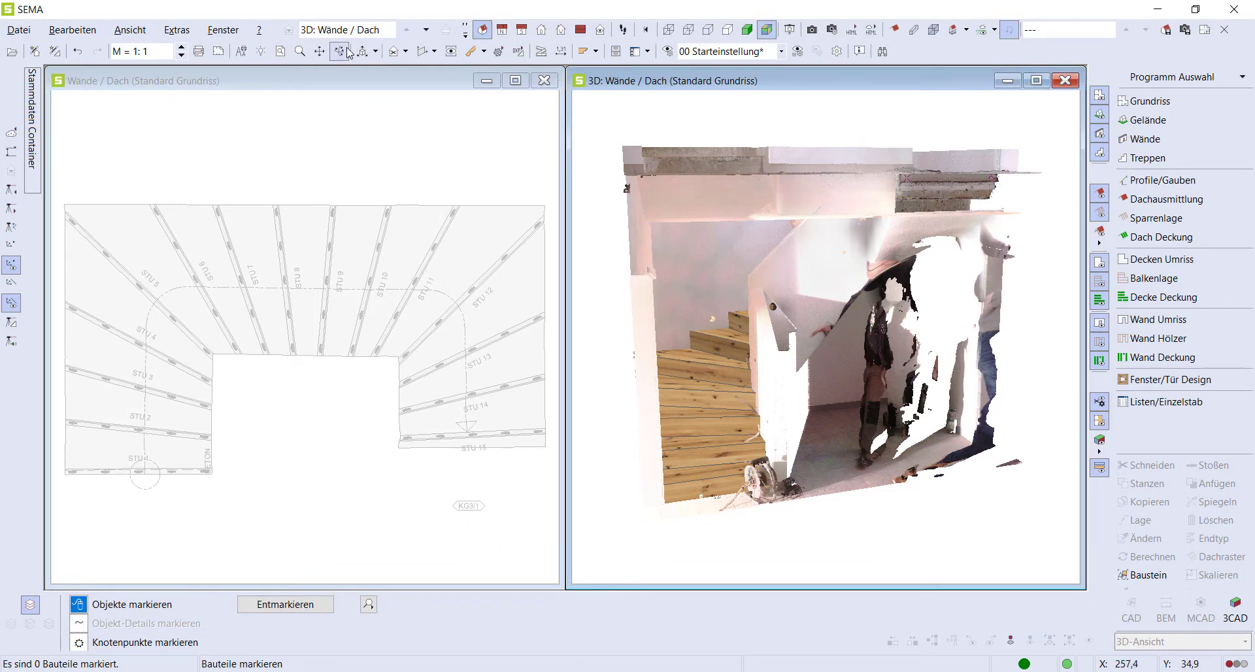
mouse_move(761, 461)
middle_down()
mouse_move(751, 426)
mouse_move(737, 429)
middle_up()
scroll(748, 376, up, 1)
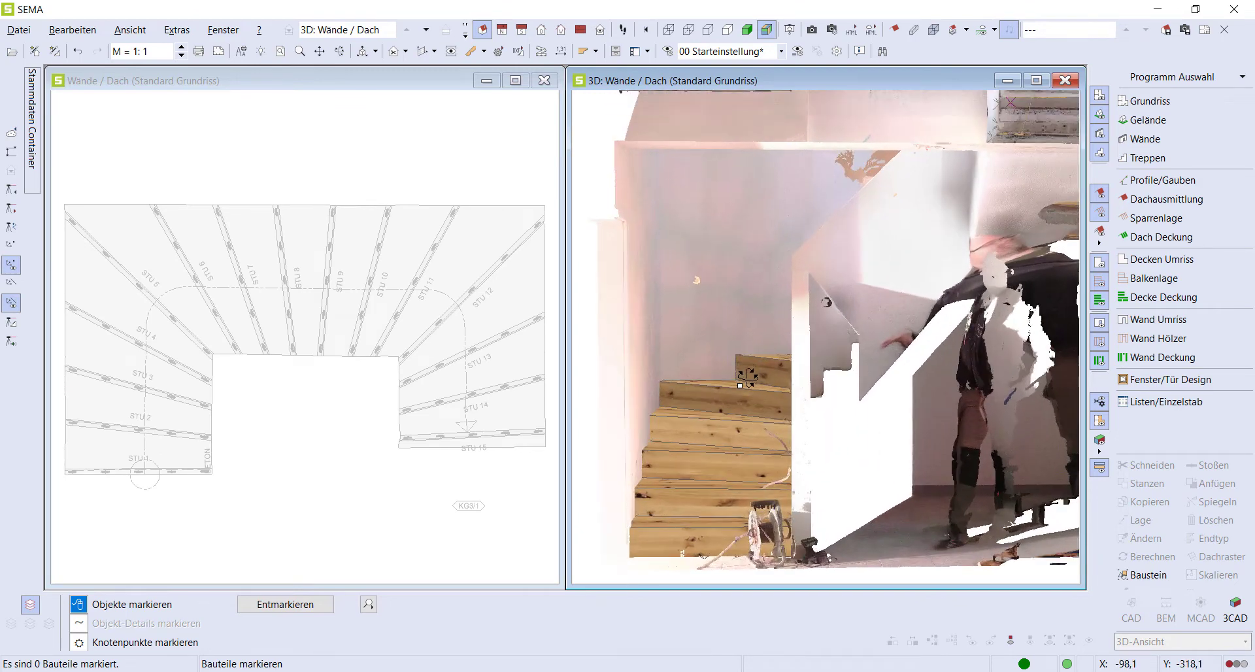
scroll(762, 412, up, 1)
scroll(772, 432, down, 1)
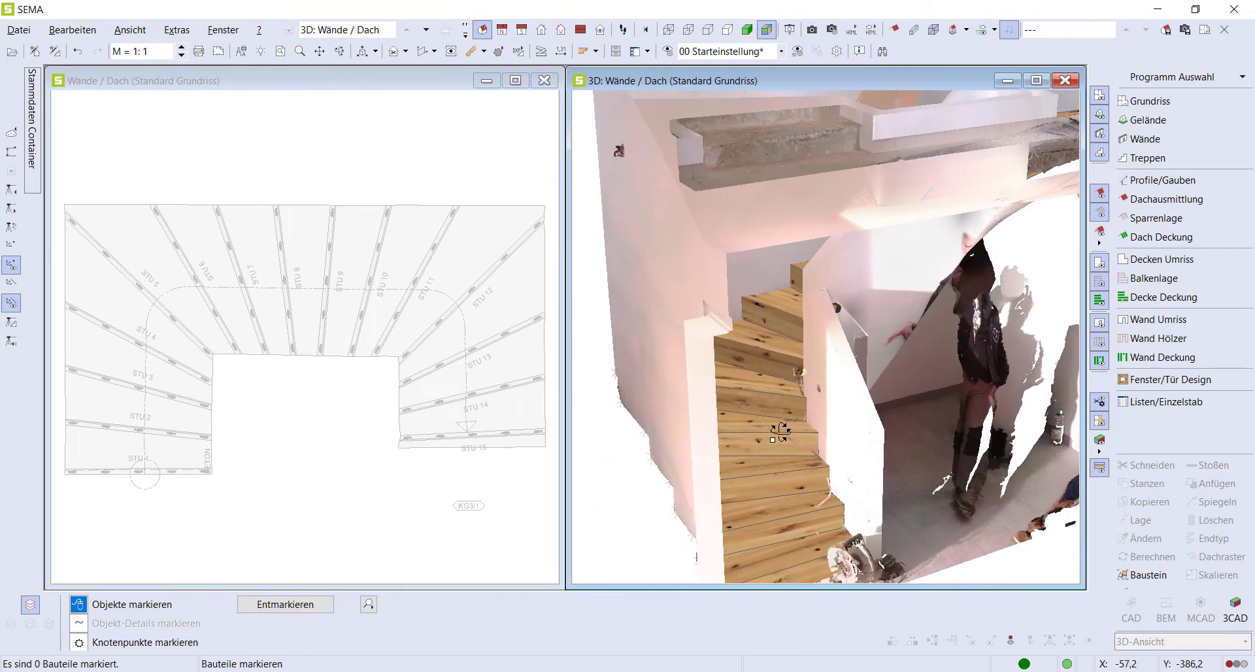
scroll(785, 441, down, 1)
scroll(778, 405, down, 1)
middle_drag(781, 405, 874, 472)
middle_drag(733, 315, 785, 319)
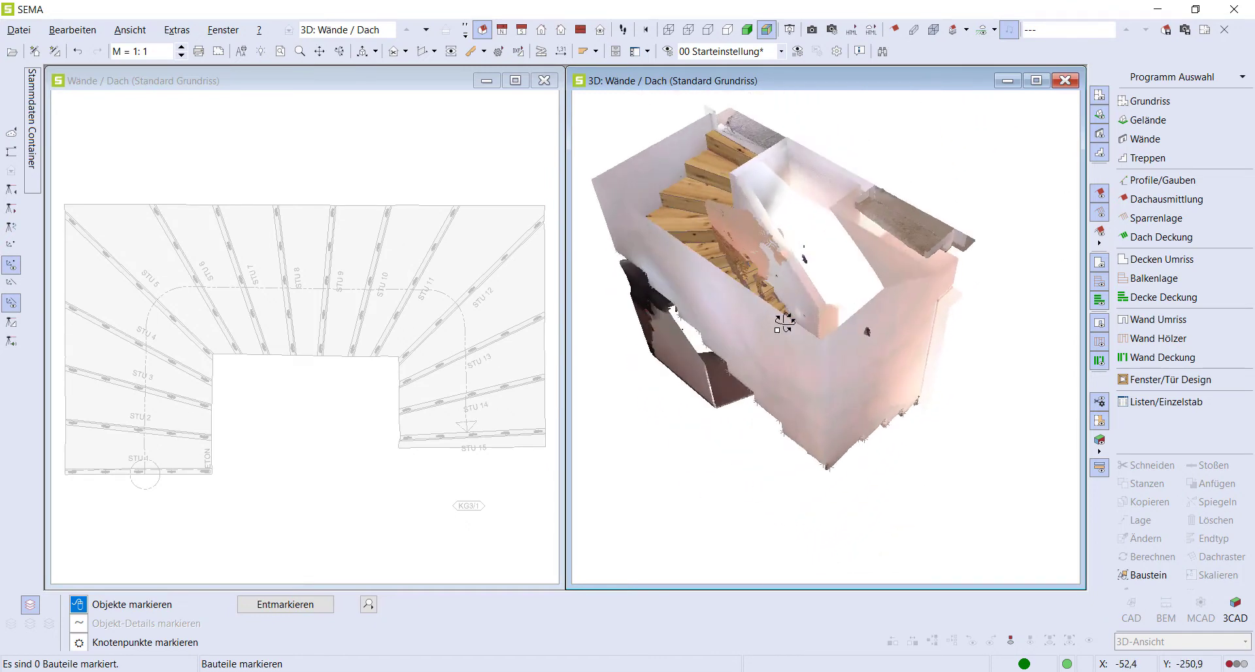
scroll(716, 162, up, 2)
mouse_move(716, 162)
middle_down()
mouse_move(706, 204)
mouse_move(777, 222)
mouse_move(744, 163)
mouse_move(765, 171)
mouse_move(922, 325)
mouse_move(885, 317)
middle_up()
scroll(742, 167, up, 2)
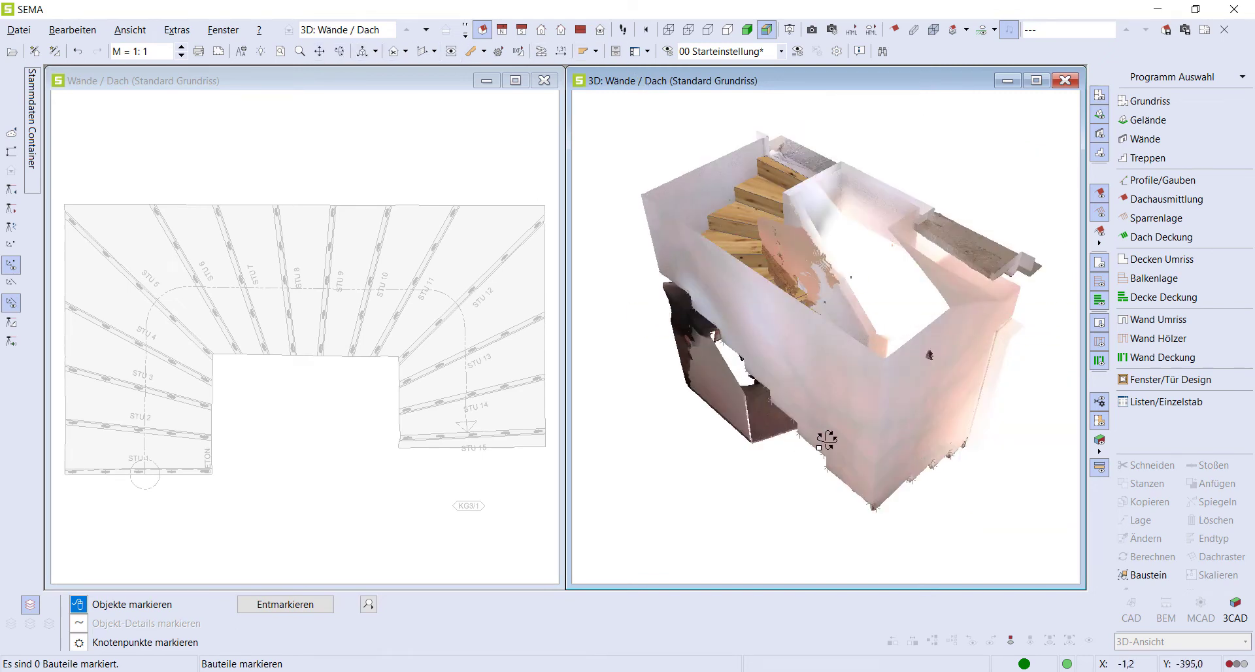
mouse_move(826, 441)
middle_down()
mouse_move(793, 378)
mouse_move(802, 283)
mouse_move(833, 199)
mouse_move(938, 349)
mouse_move(903, 487)
mouse_move(886, 369)
mouse_move(848, 438)
middle_up()
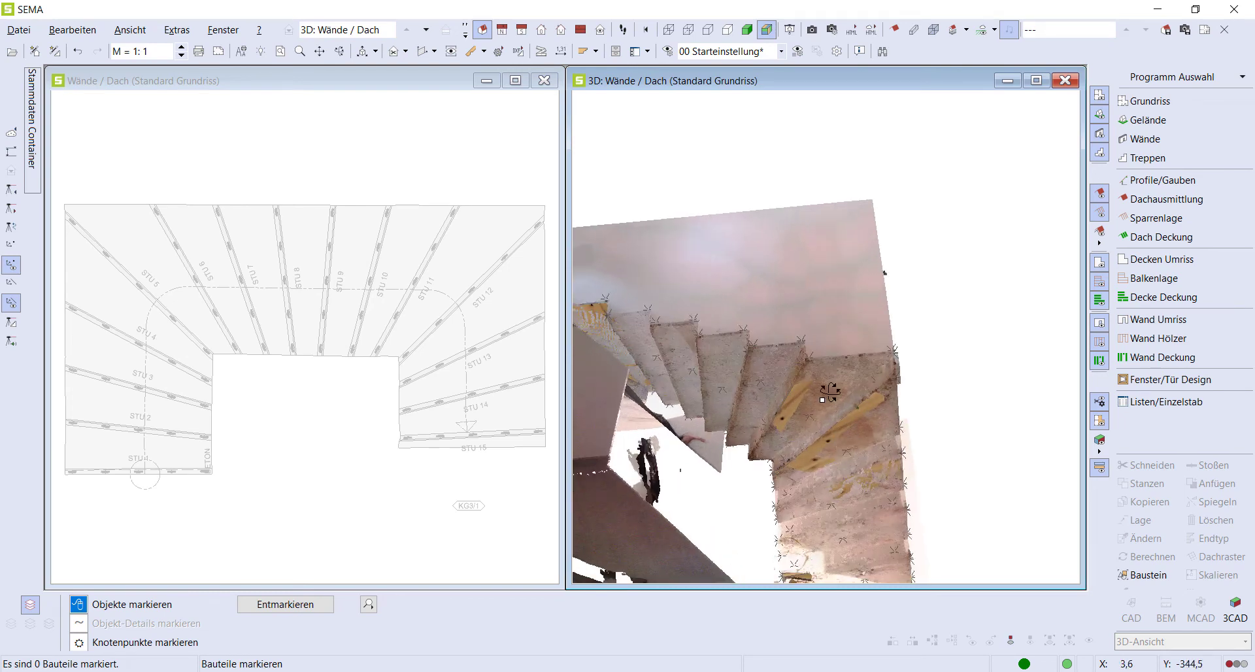
middle_drag(829, 393, 851, 474)
mouse_move(714, 405)
middle_down()
mouse_move(714, 364)
mouse_move(755, 376)
mouse_move(709, 375)
mouse_move(733, 353)
mouse_move(795, 349)
middle_up()
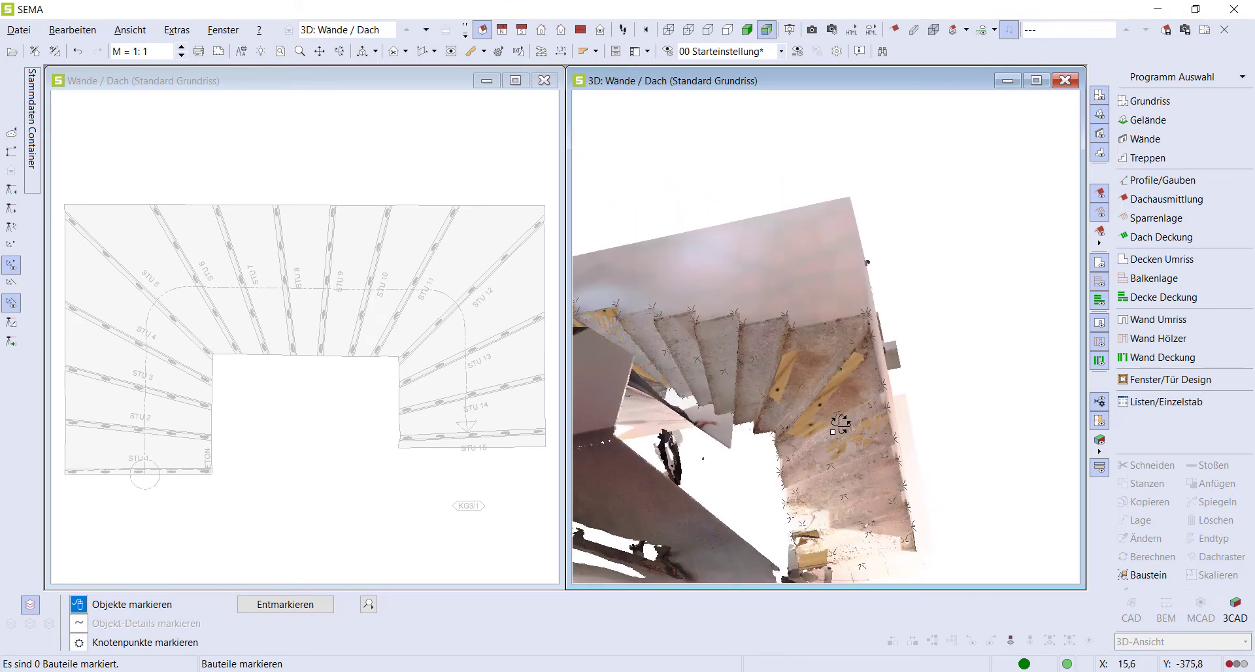
mouse_move(837, 423)
middle_down()
mouse_move(774, 416)
mouse_move(807, 445)
mouse_move(718, 389)
mouse_move(631, 520)
middle_up()
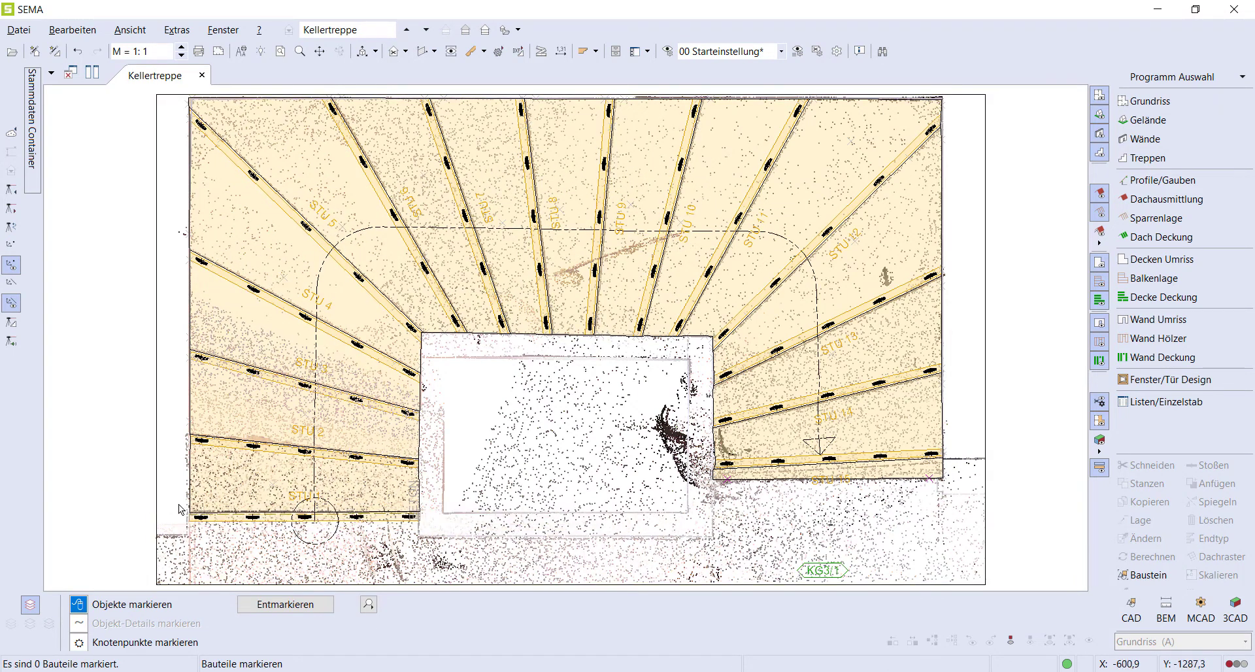
Step: Punch a 25 by -59 box notch from the left end of the first tread and riser
drag(177, 505, 228, 545)
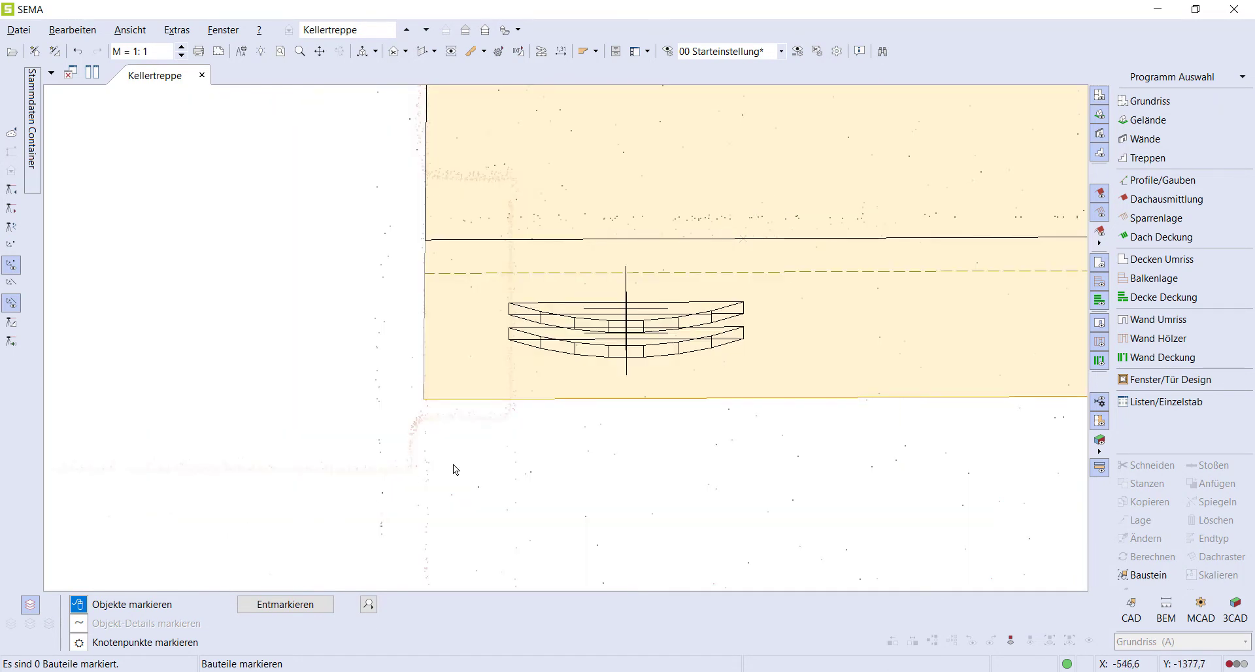
scroll(458, 480, down, 1)
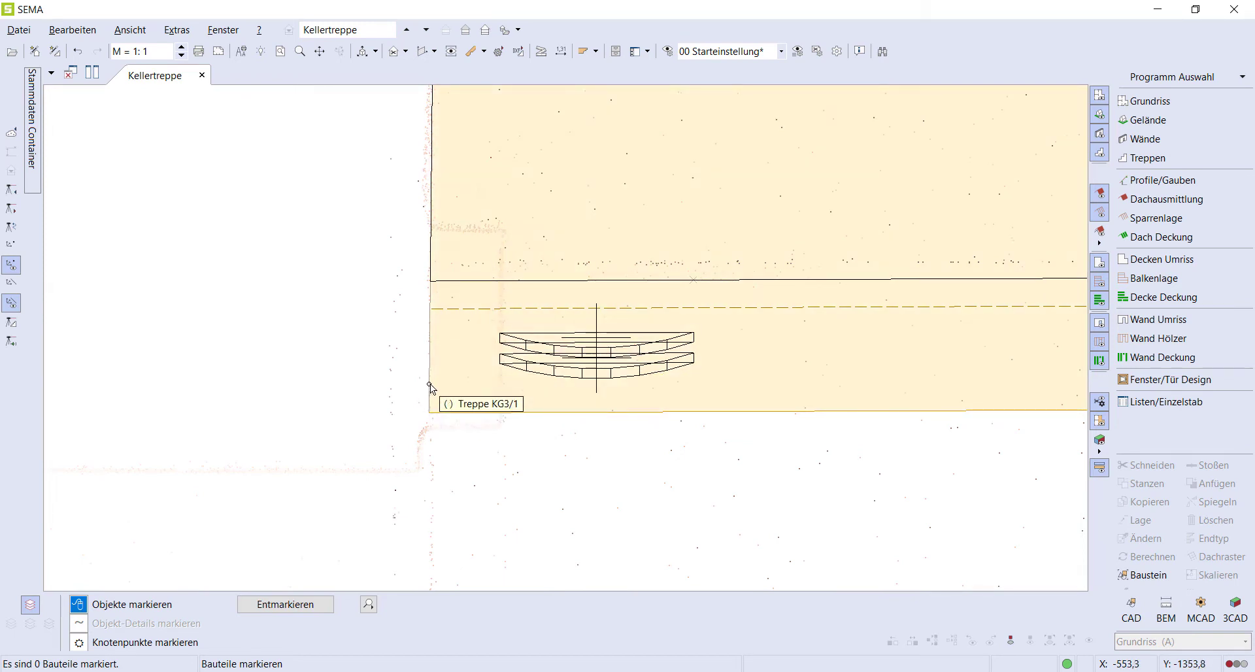
click(559, 236)
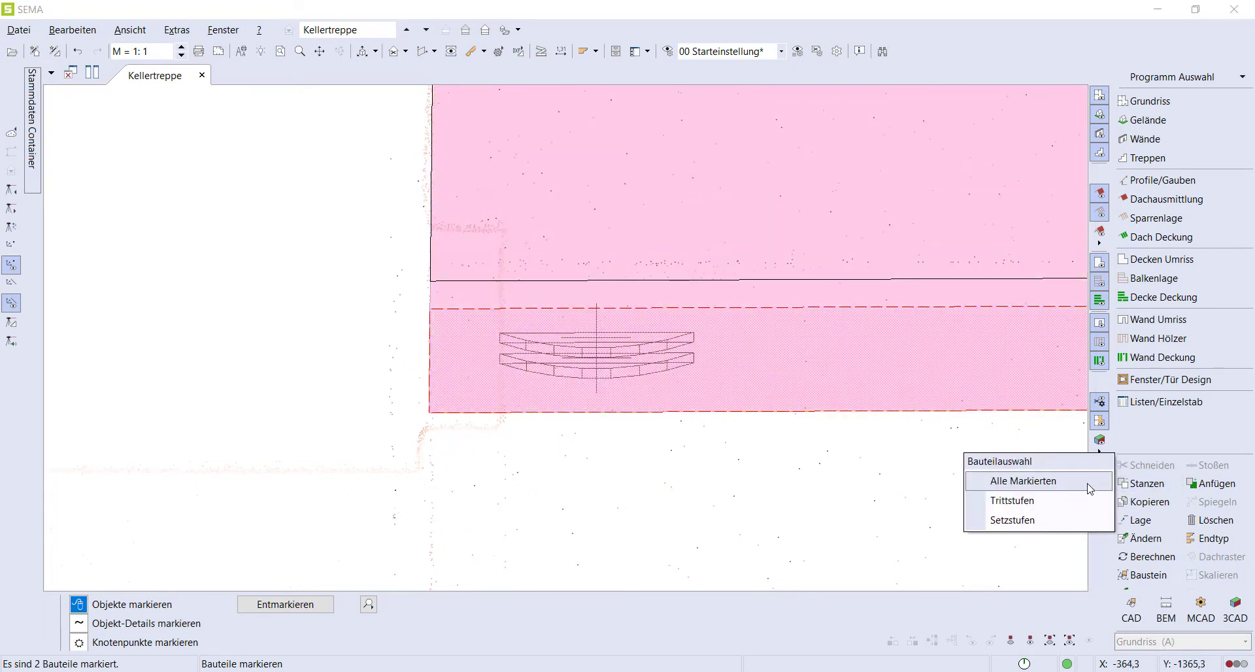
click(1170, 487)
click(1129, 495)
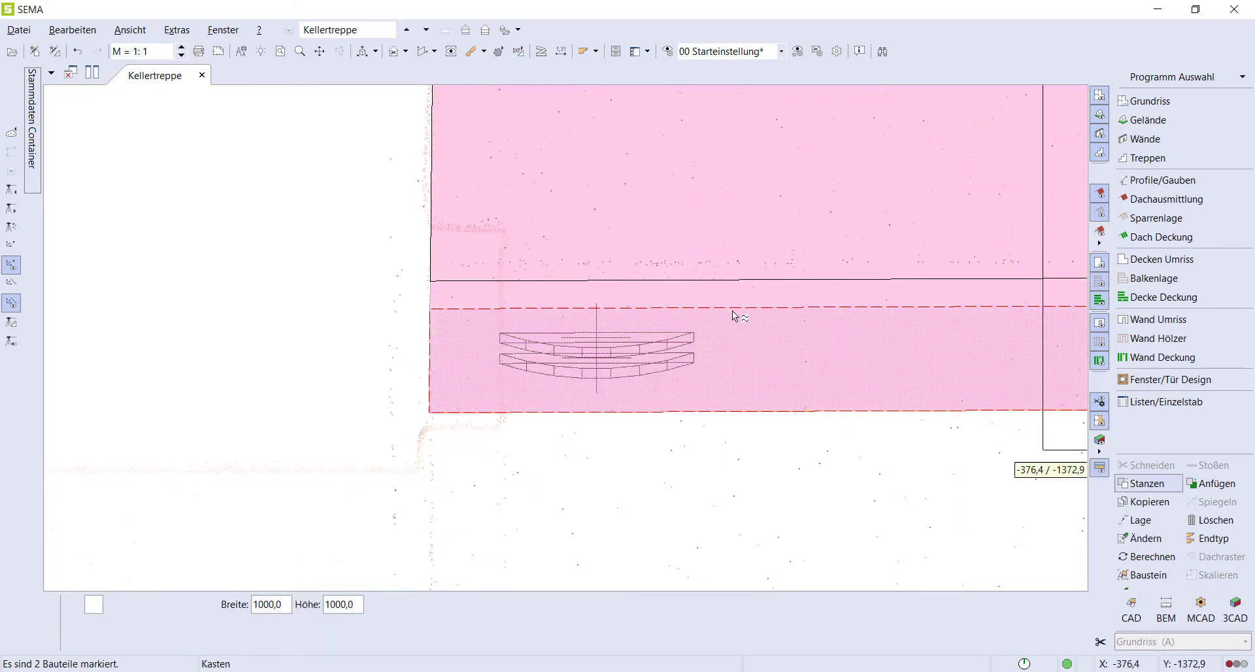
click(420, 232)
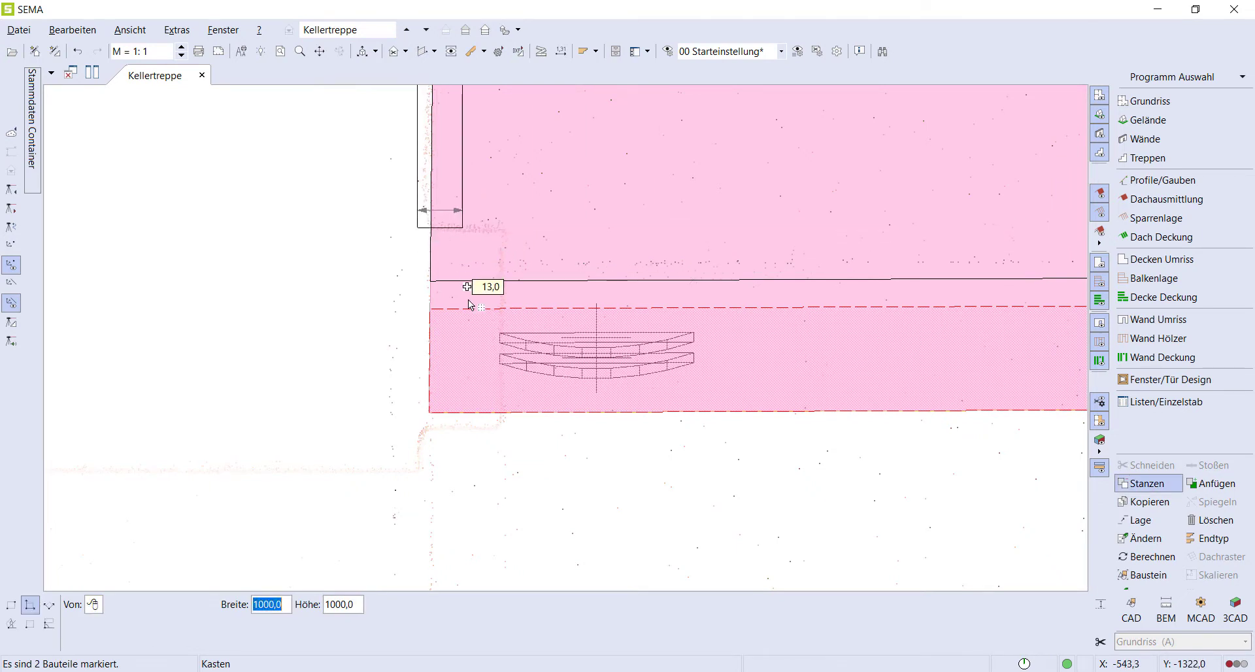
click(504, 245)
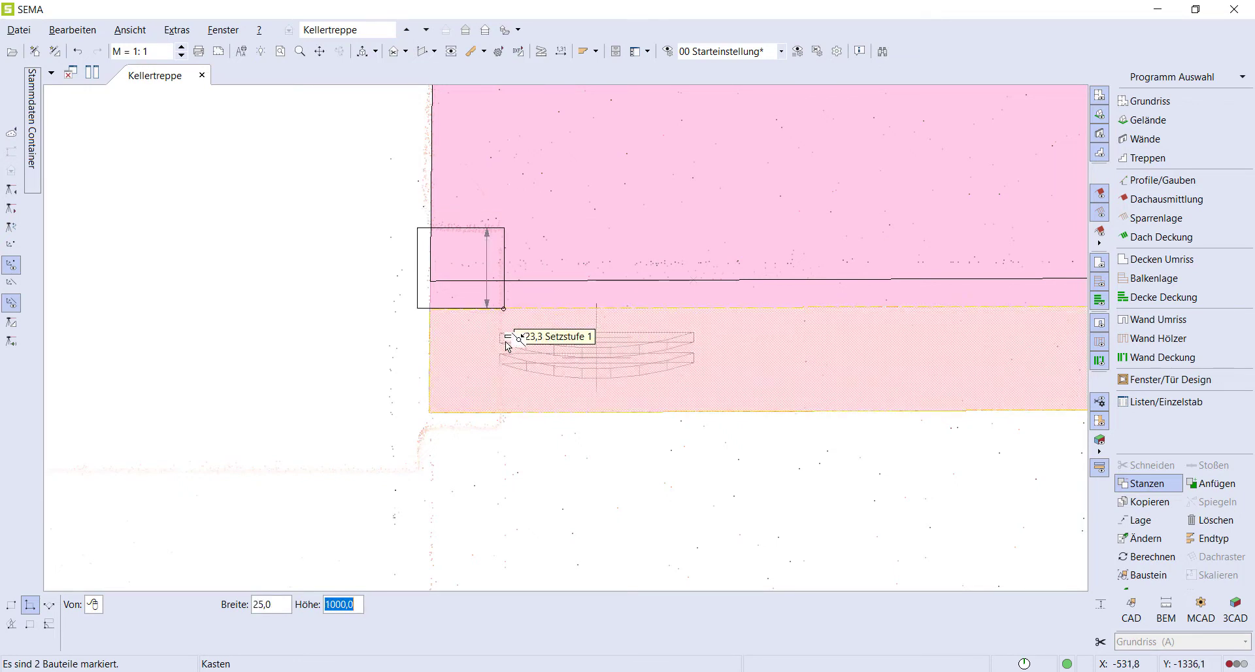
click(509, 440)
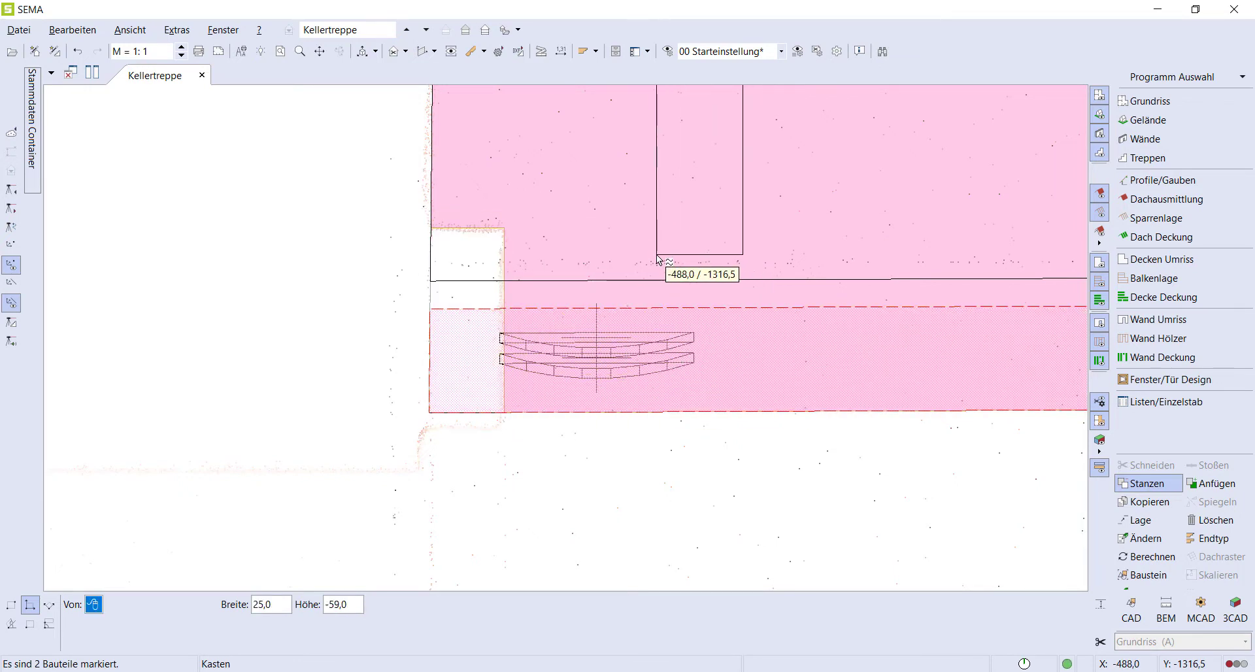
key(Escape)
Step: Shift the two Lamello 20 connectors to the right along the tread
click(614, 367)
click(614, 368)
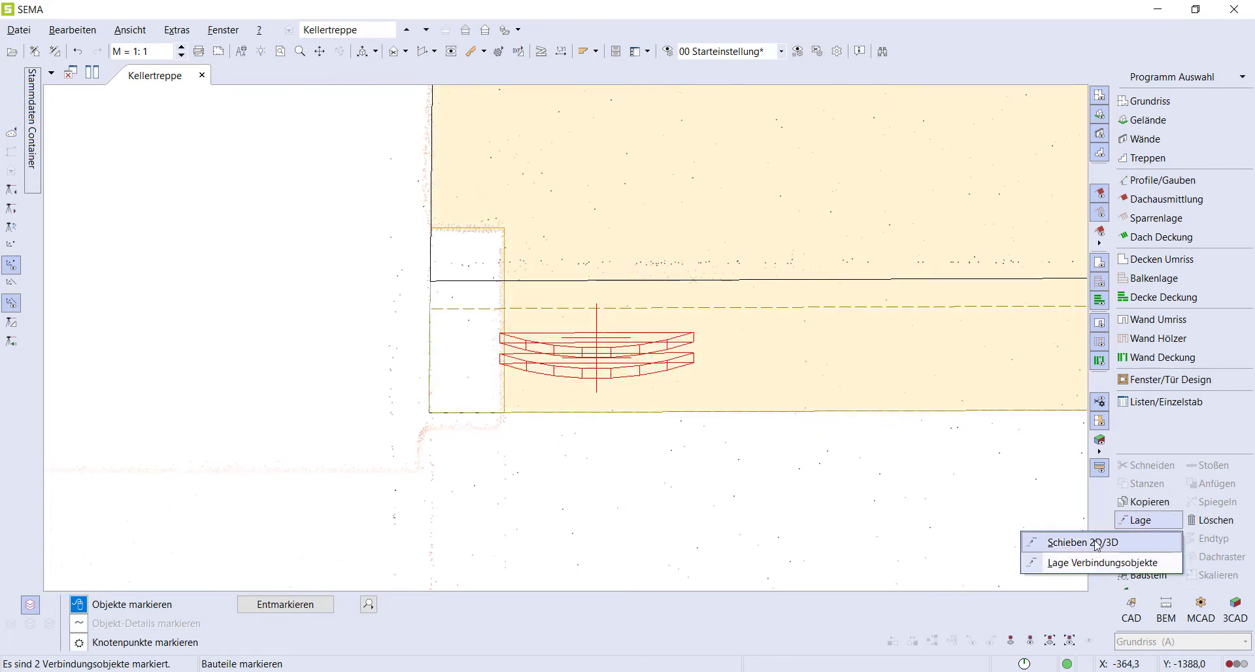
click(1079, 542)
click(695, 357)
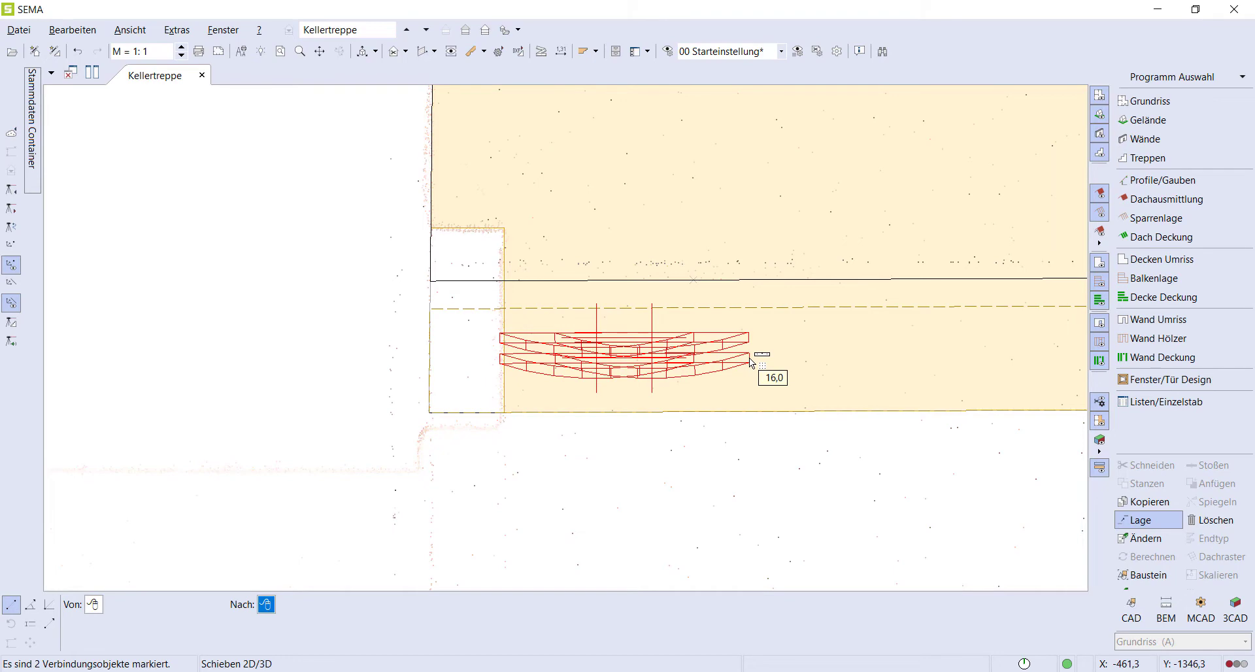
click(752, 360)
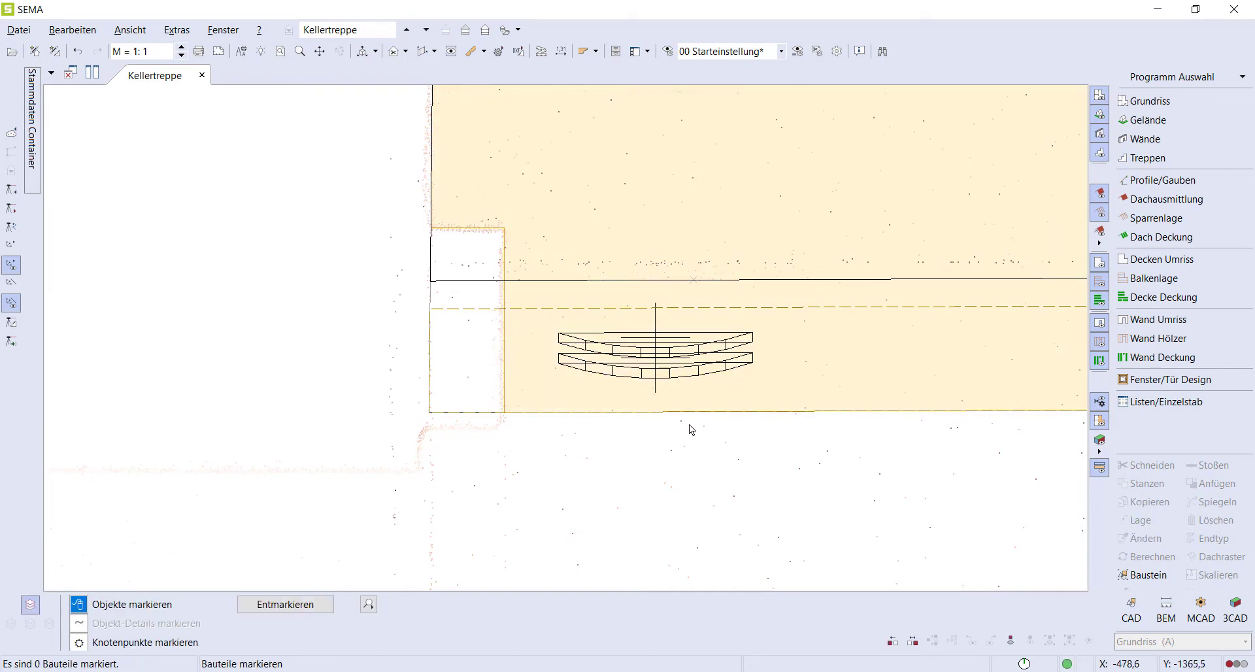
key(Home)
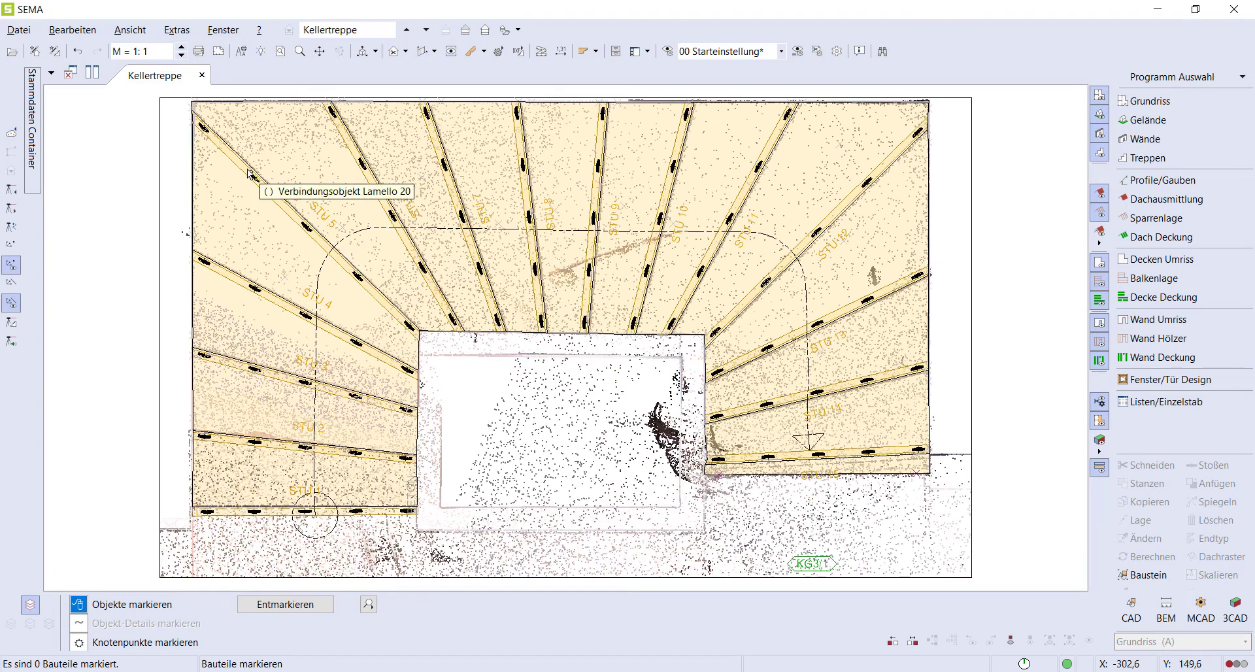
Step: Open the Kellertreppe 3D view and zoom onto a tread, orbiting until its edges run horizontal
click(365, 54)
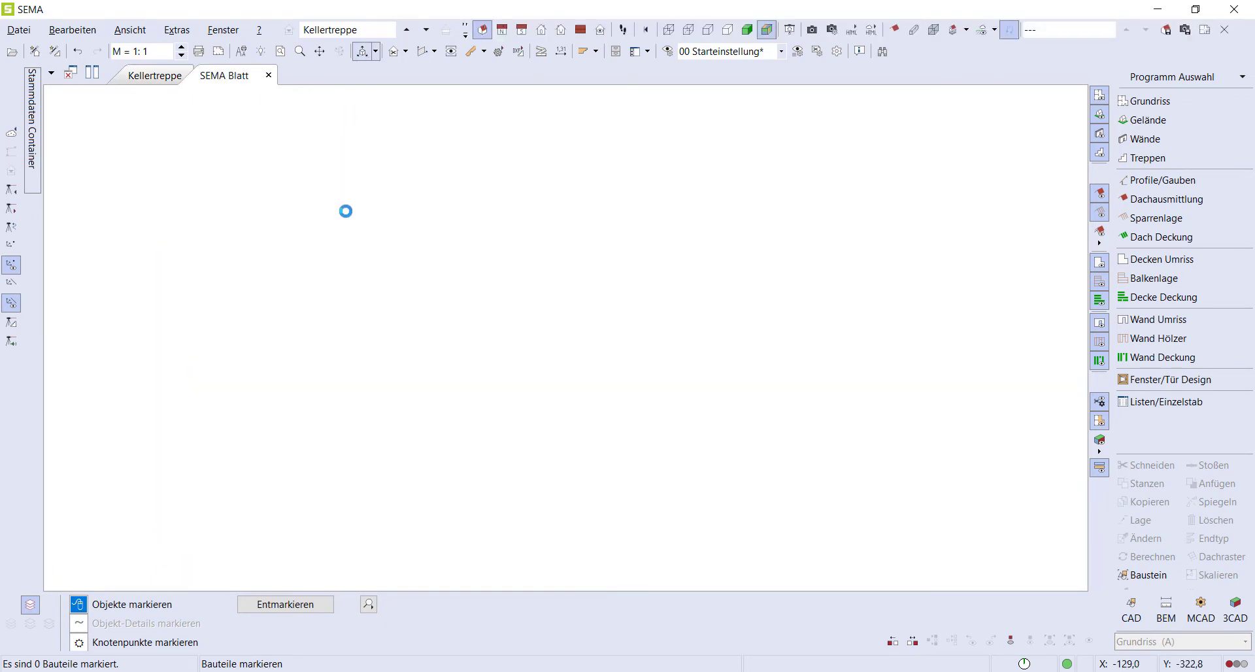
scroll(427, 374, up, 2)
scroll(444, 372, up, 2)
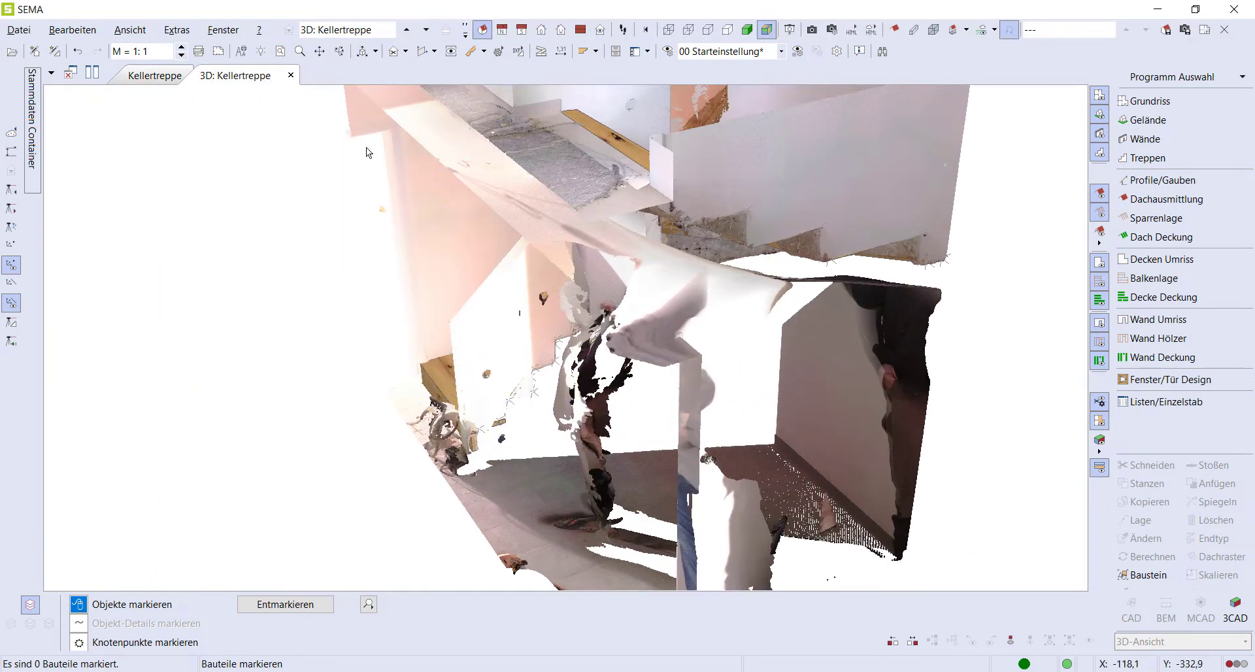
scroll(422, 354, up, 2)
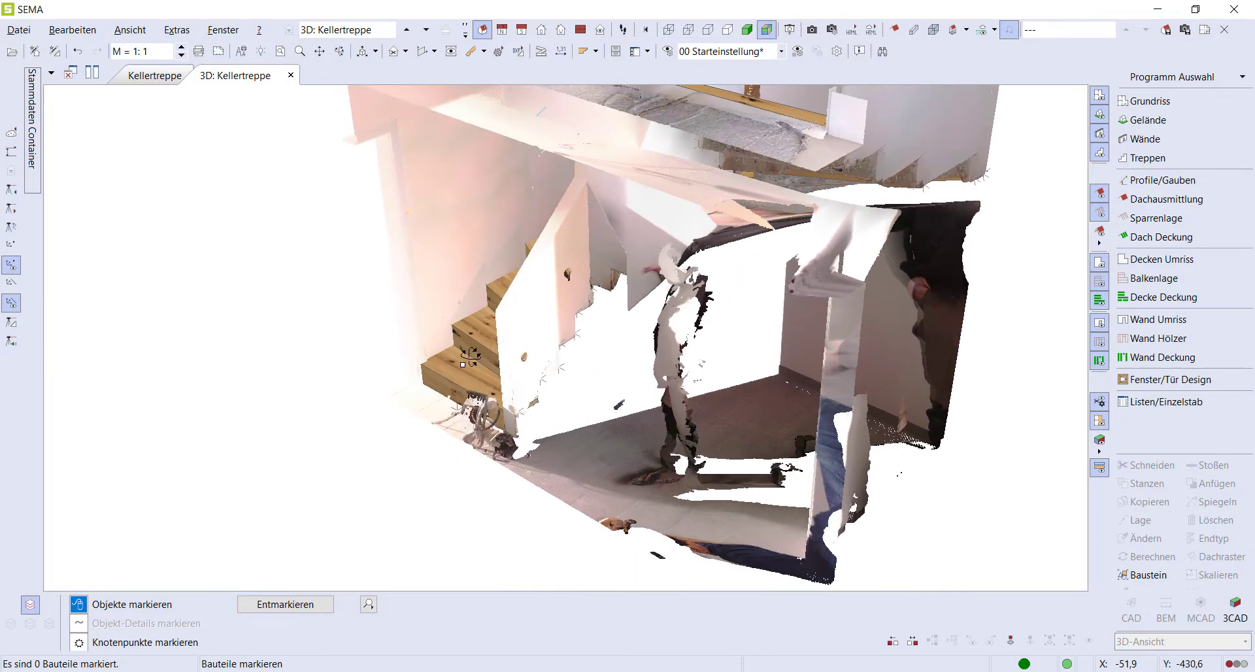
scroll(422, 367, up, 2)
scroll(422, 365, up, 2)
scroll(426, 357, up, 2)
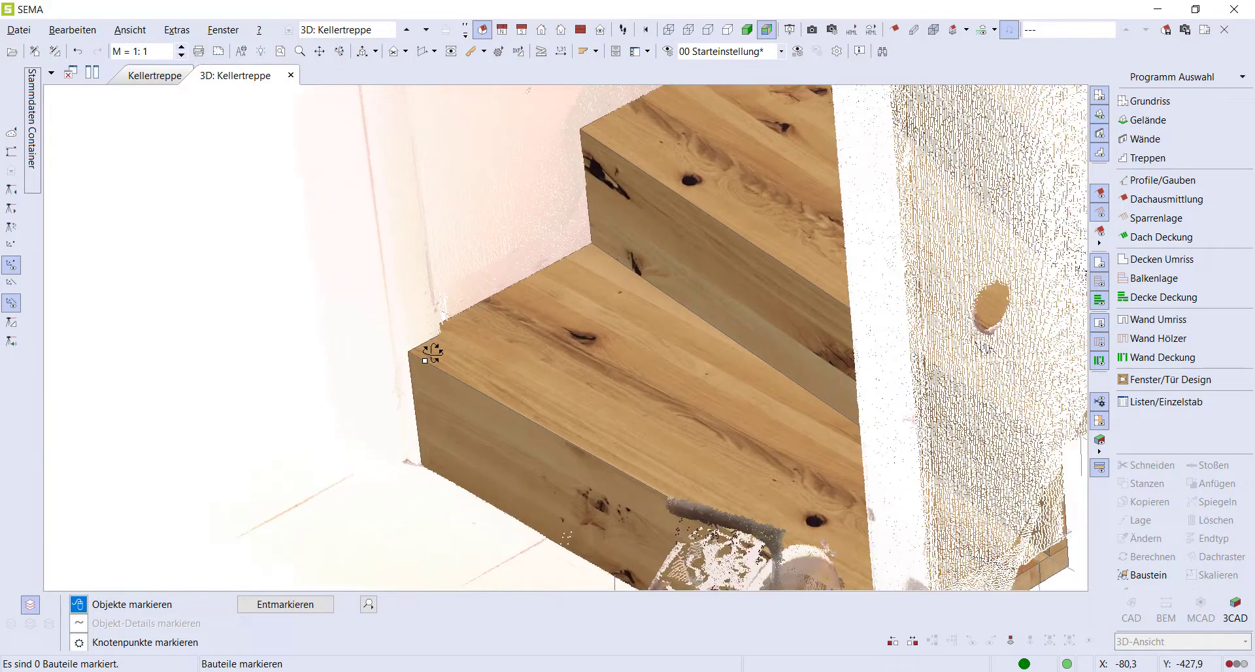
scroll(432, 355, up, 2)
scroll(431, 347, up, 1)
scroll(431, 339, up, 2)
scroll(440, 339, up, 1)
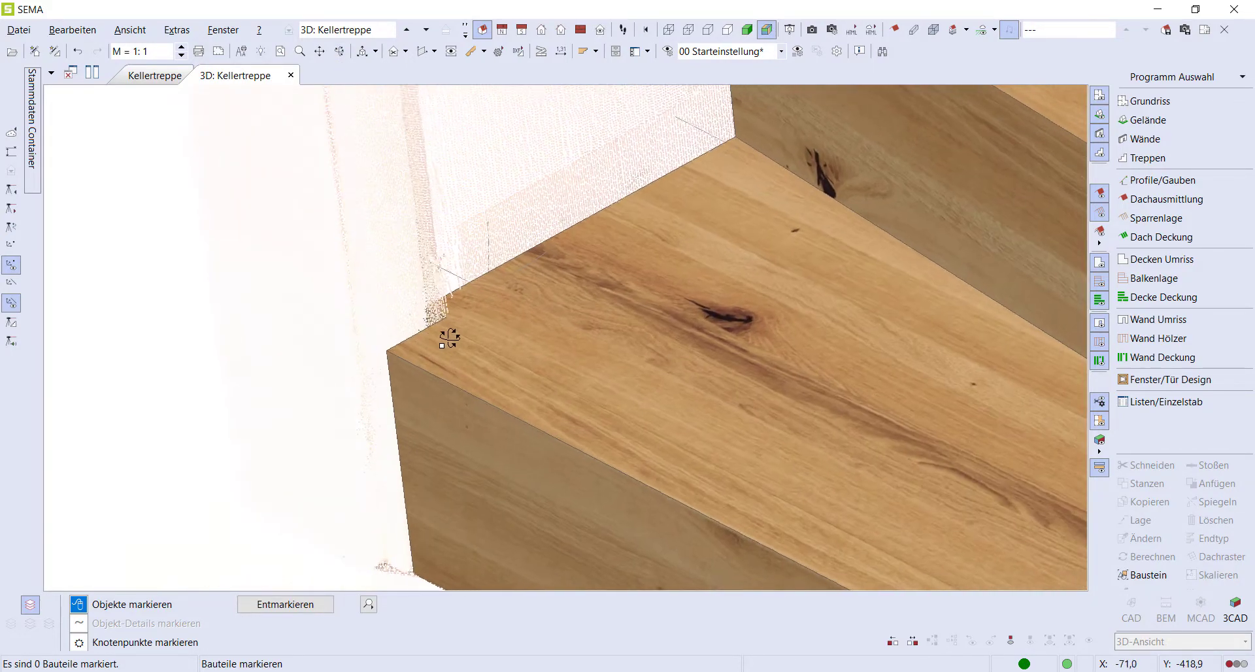
mouse_move(440, 338)
middle_down()
mouse_move(541, 298)
mouse_move(560, 266)
mouse_move(588, 280)
mouse_move(669, 277)
mouse_move(706, 238)
mouse_move(768, 216)
mouse_move(804, 244)
mouse_move(694, 274)
mouse_move(470, 294)
middle_up()
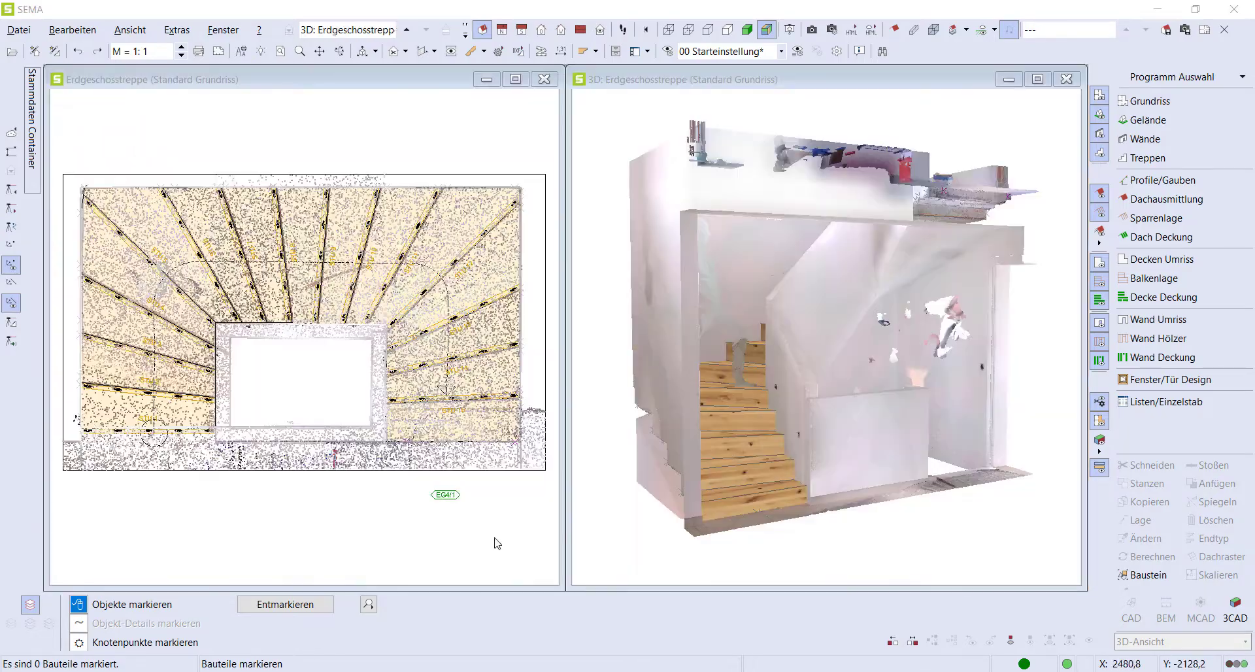
Step: Cut a vertical section through the stair wall on the plan and enlarge the section view
click(167, 379)
scroll(167, 379, up, 2)
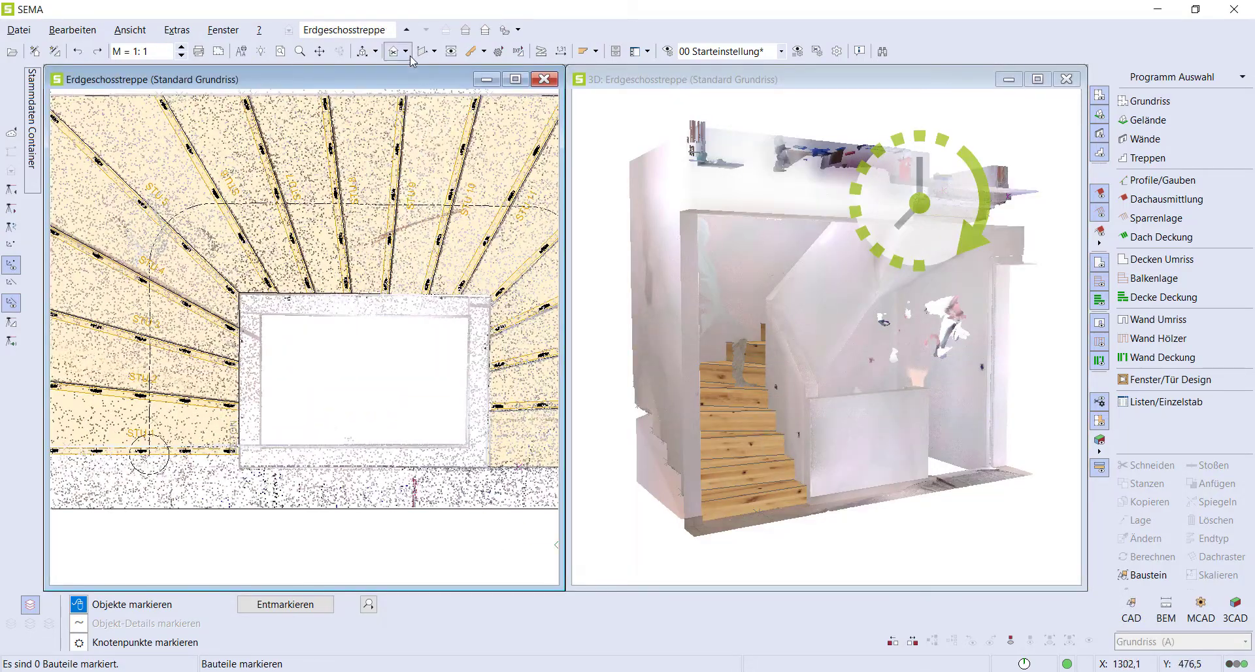
click(237, 252)
click(392, 359)
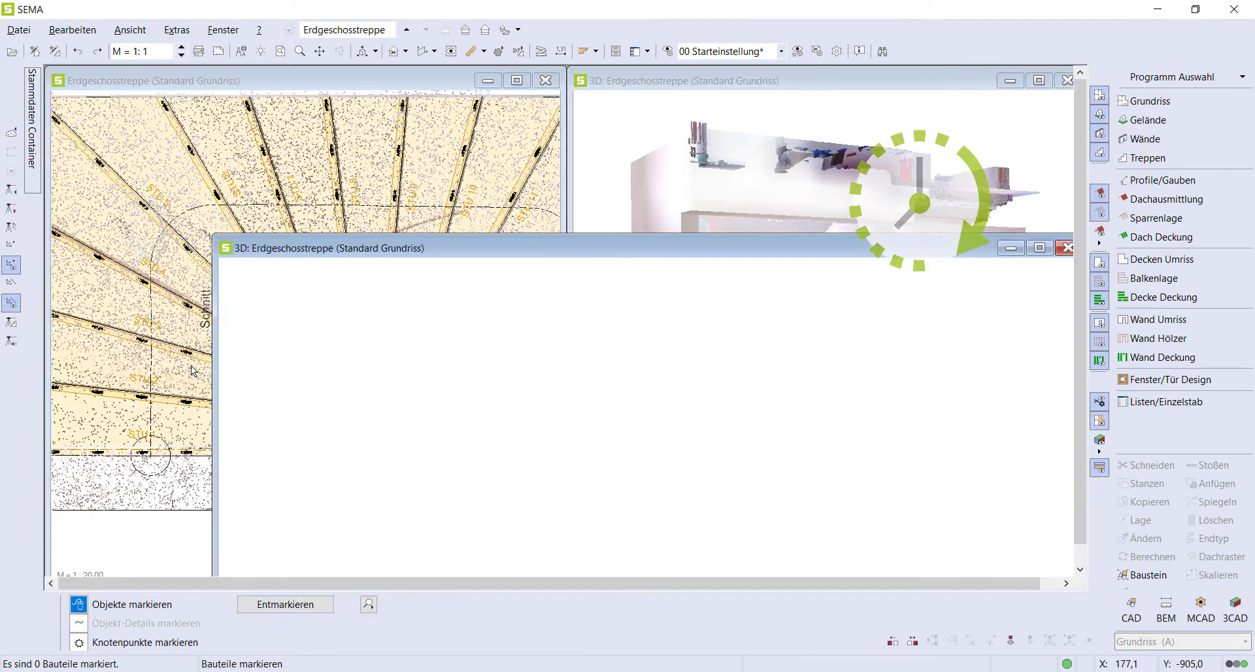
drag(933, 434, 994, 572)
scroll(470, 456, up, 3)
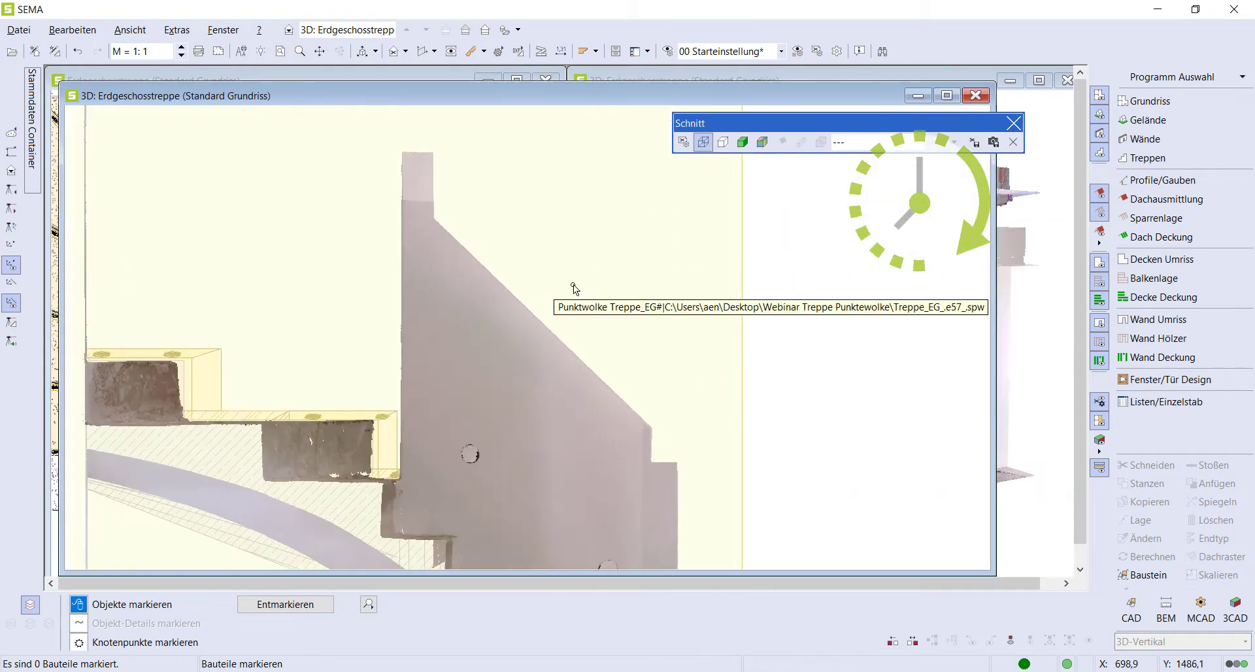
scroll(471, 456, up, 2)
Step: Trace the wall's sloping edge and the vertical edge below it with CAD lines
click(1131, 611)
click(1130, 132)
scroll(425, 223, up, 3)
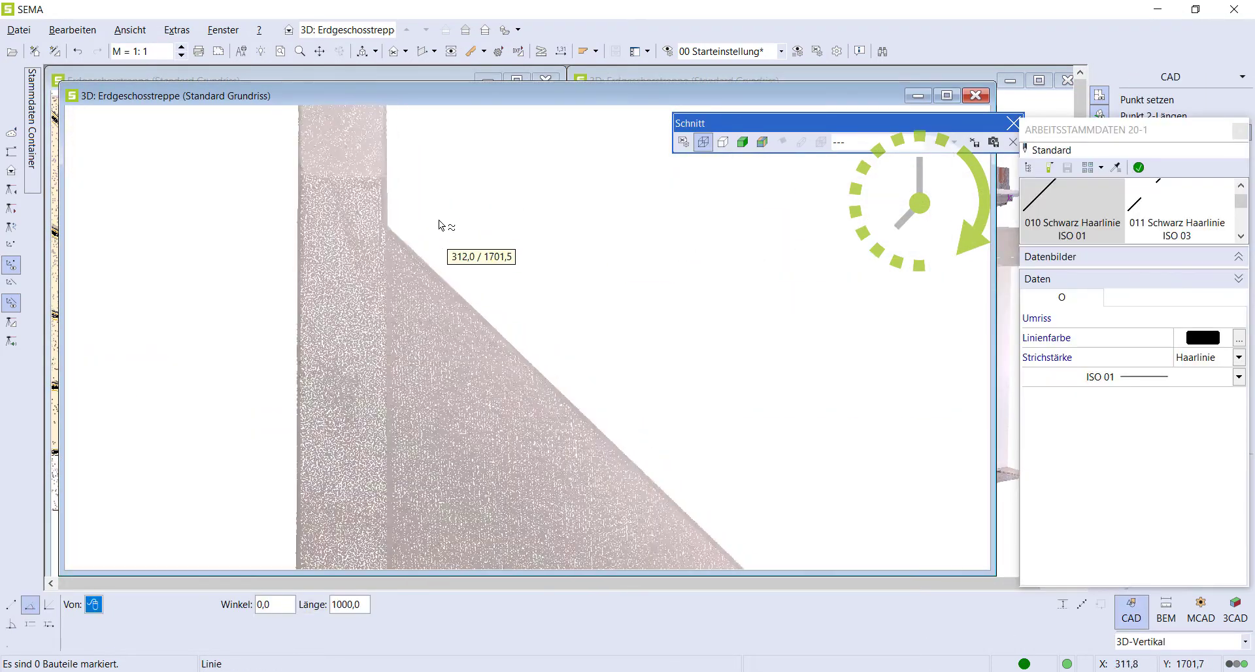
scroll(367, 232, up, 2)
scroll(462, 325, down, 3)
scroll(710, 489, up, 3)
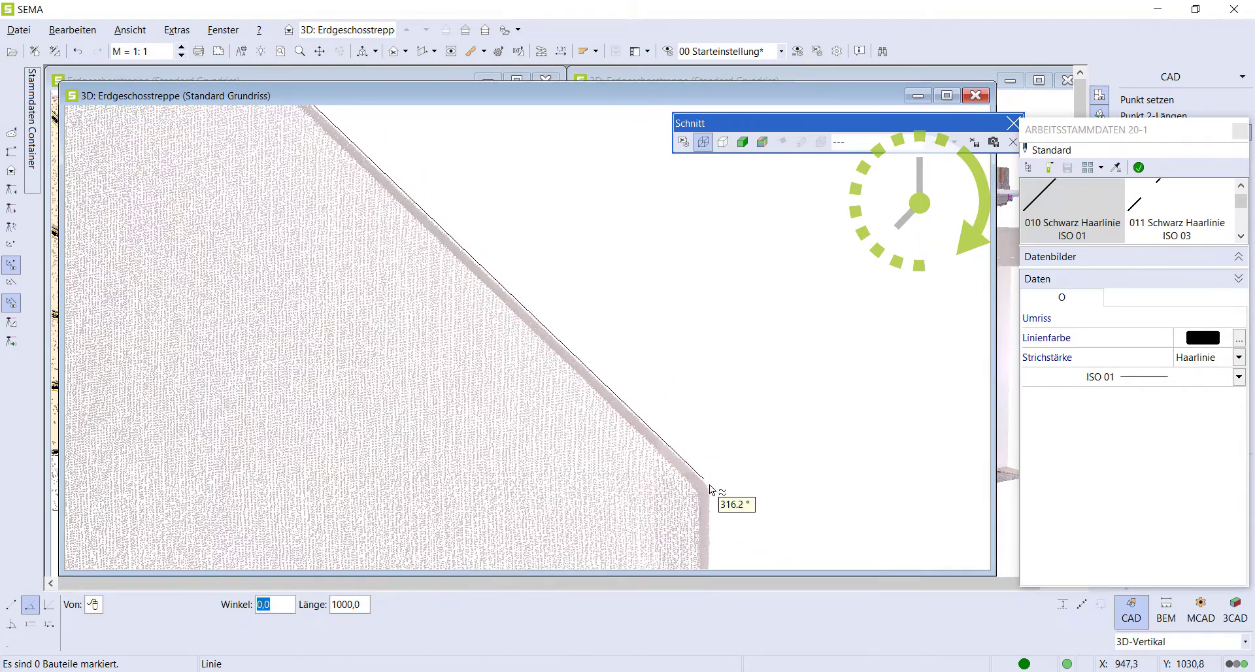
click(715, 492)
scroll(706, 523, down, 2)
scroll(680, 542, up, 3)
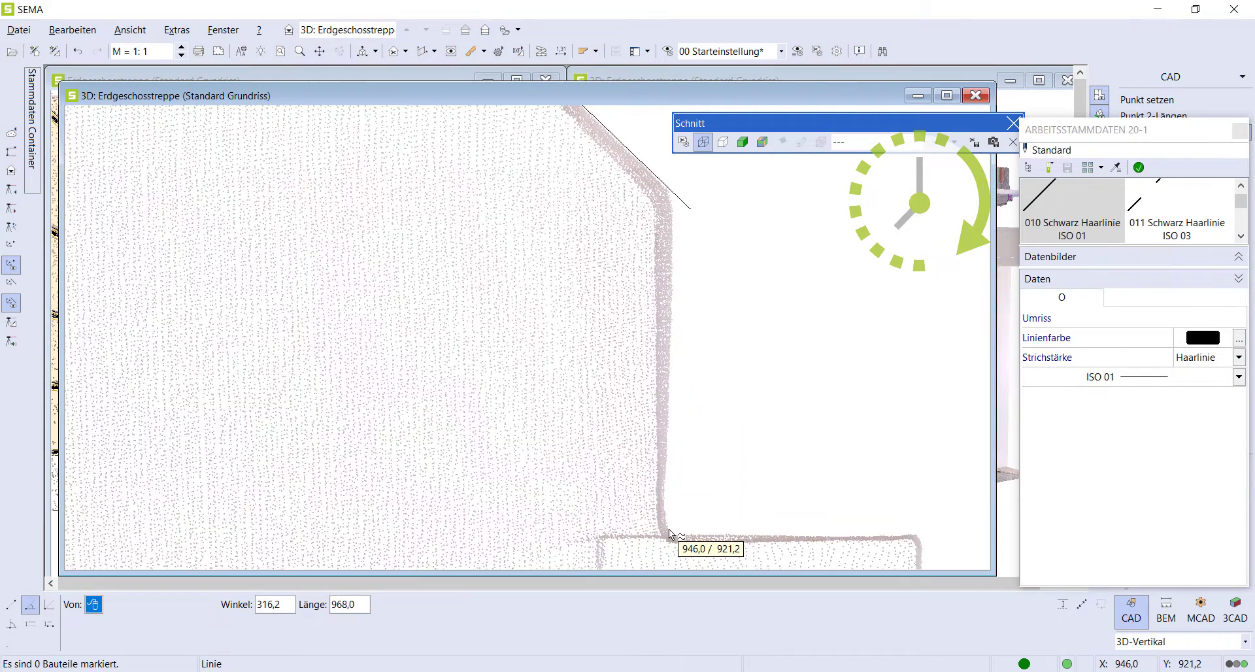
click(681, 504)
scroll(720, 336, down, 1)
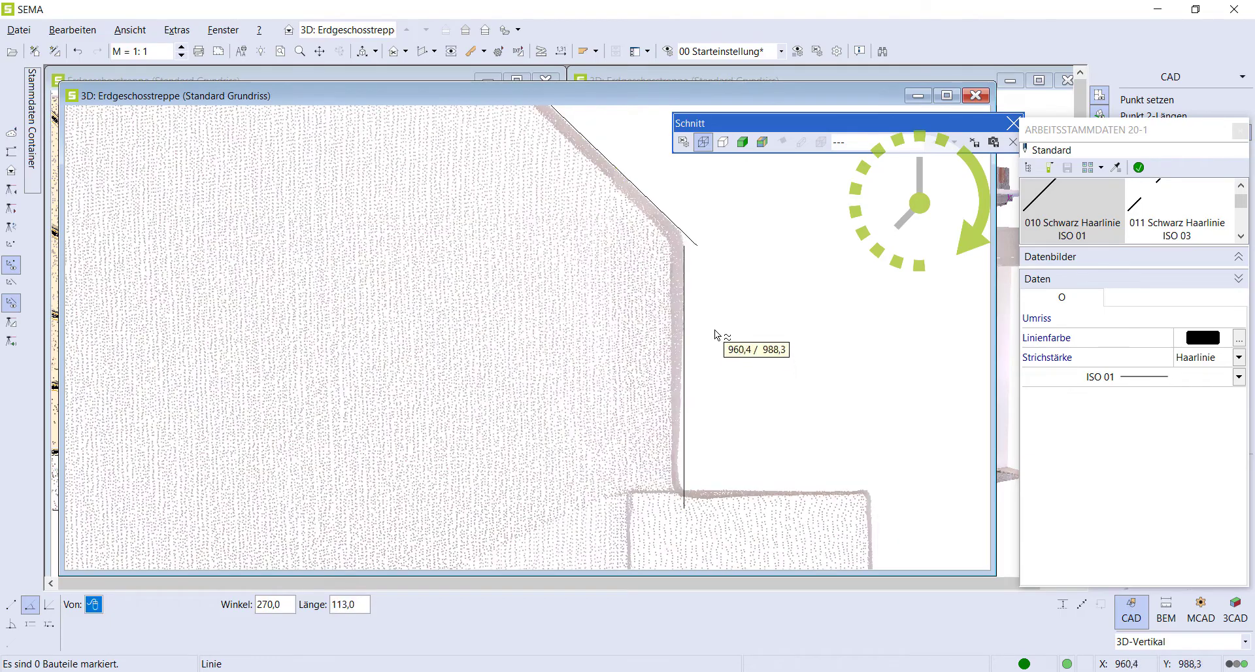
key(Escape)
scroll(547, 173, down, 1)
scroll(681, 490, up, 2)
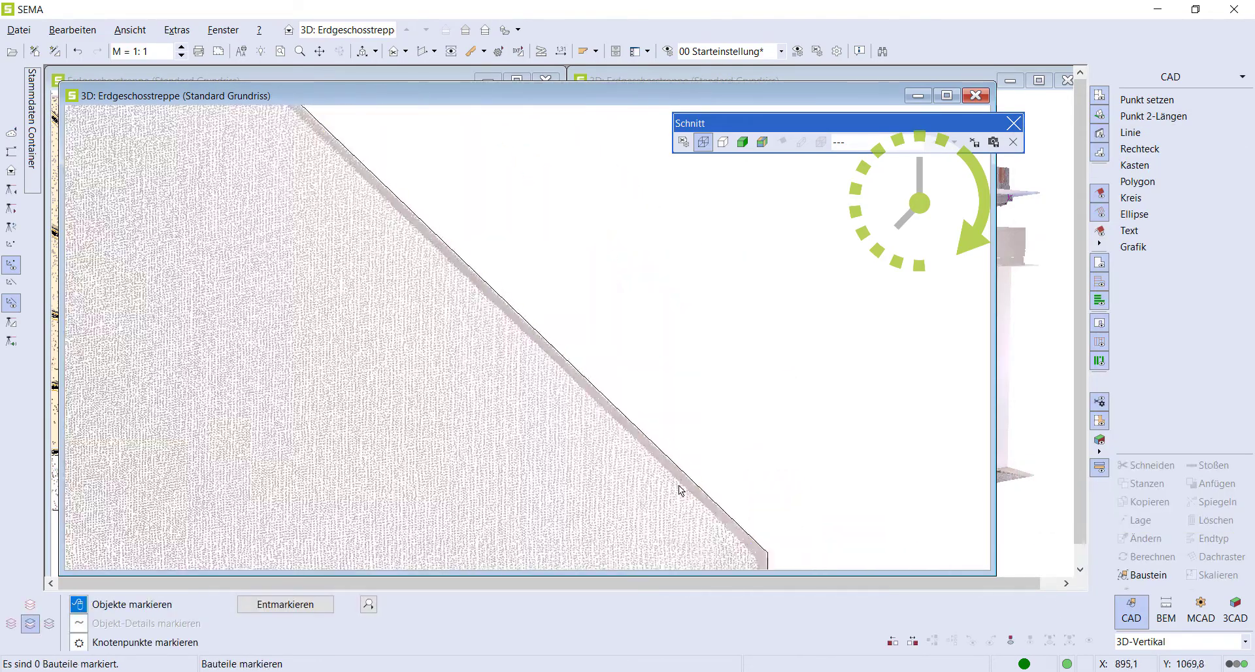
scroll(378, 230, up, 1)
scroll(526, 397, up, 1)
scroll(526, 397, down, 2)
key(Return)
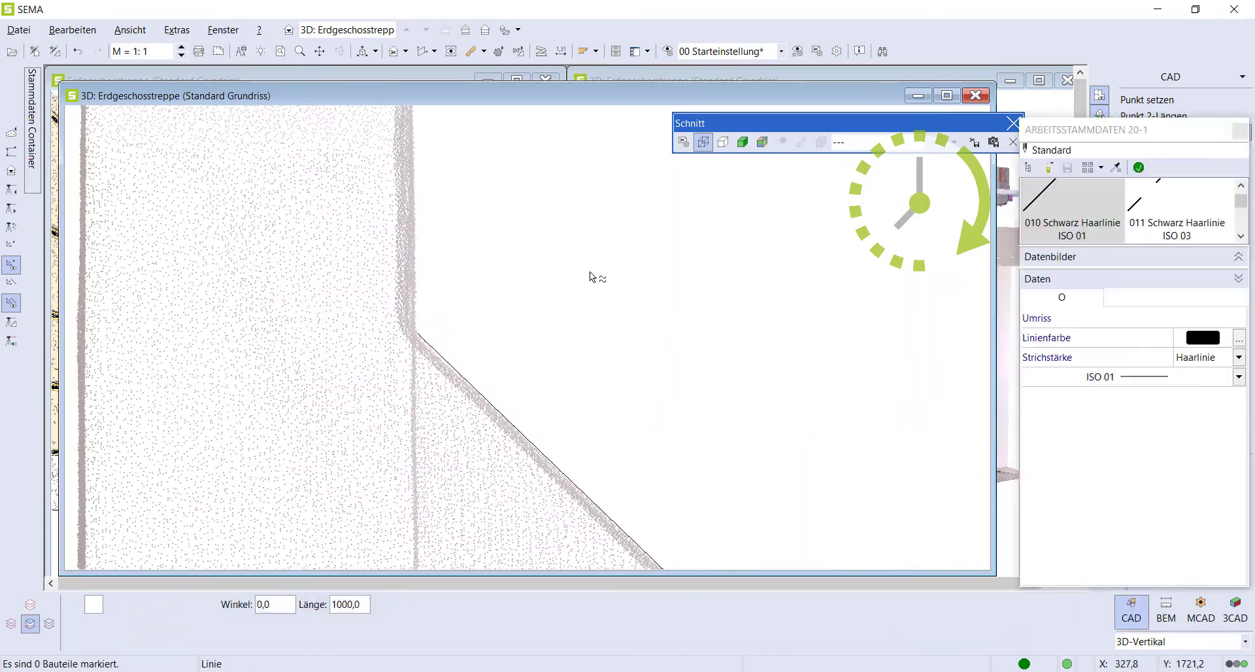
scroll(402, 236, down, 1)
key(Escape)
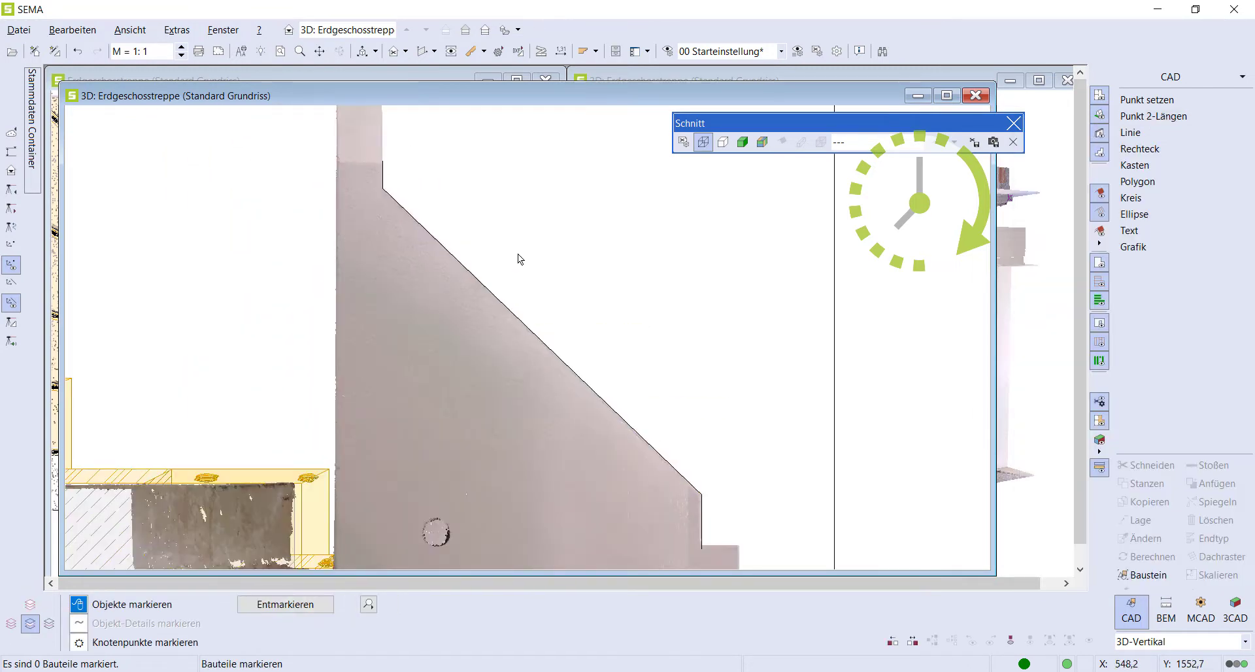
Step: Place the 'Blatt für Handlauf' 3D processing board starting at the slope's lower corner
click(1235, 611)
click(1151, 216)
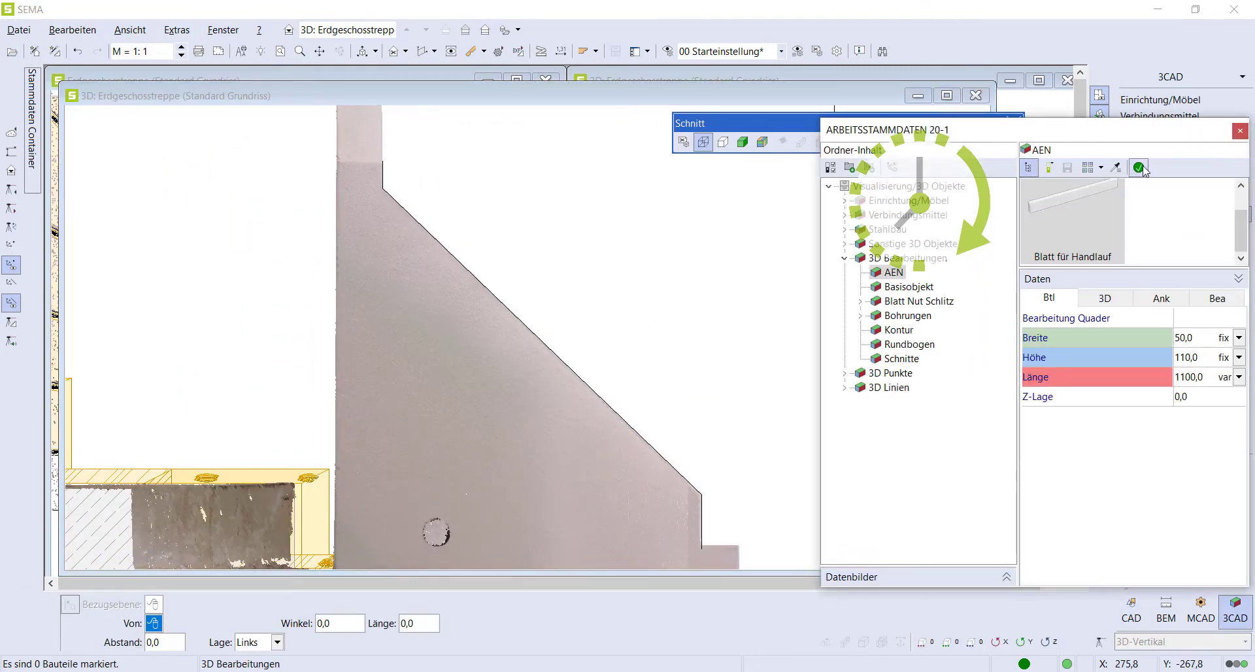
click(703, 495)
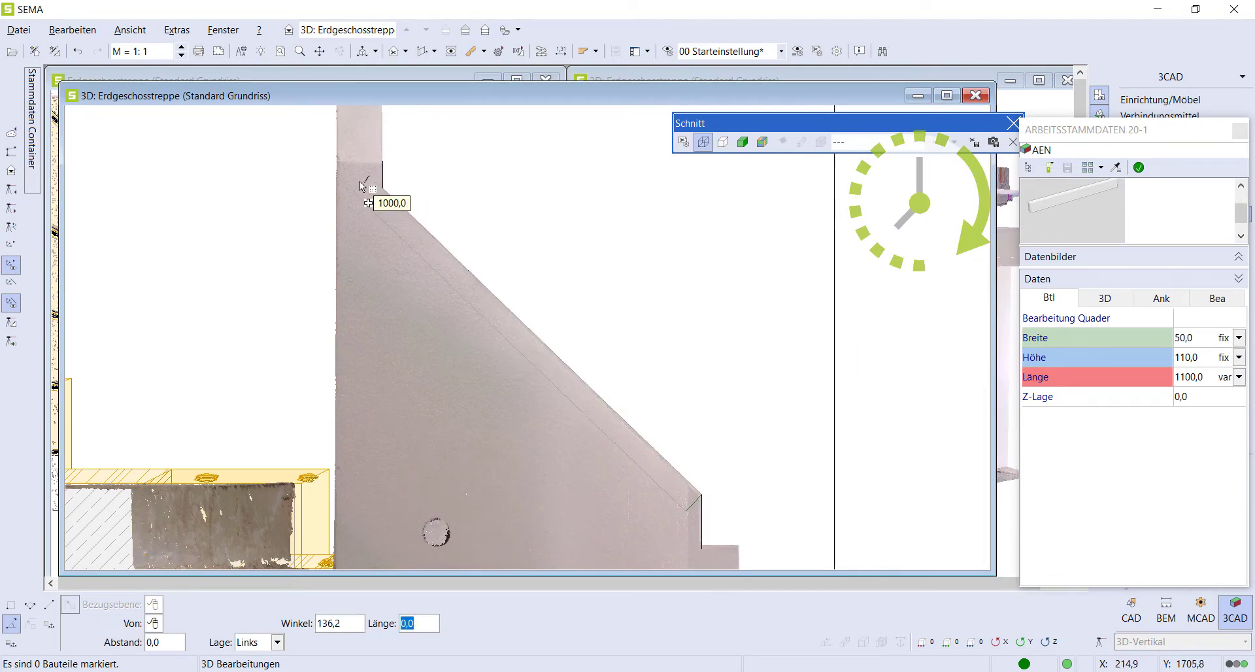
key(Escape)
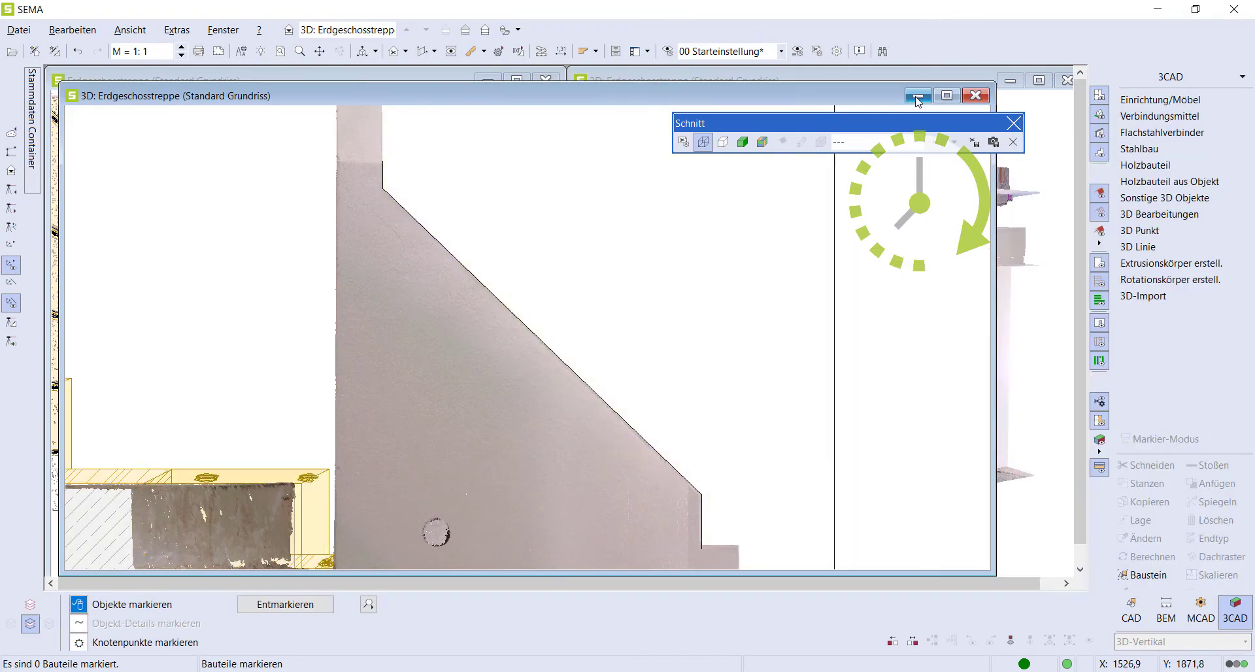
Step: Save the section as Handlauf_EG_1 when leaving the section view
click(976, 95)
click(567, 408)
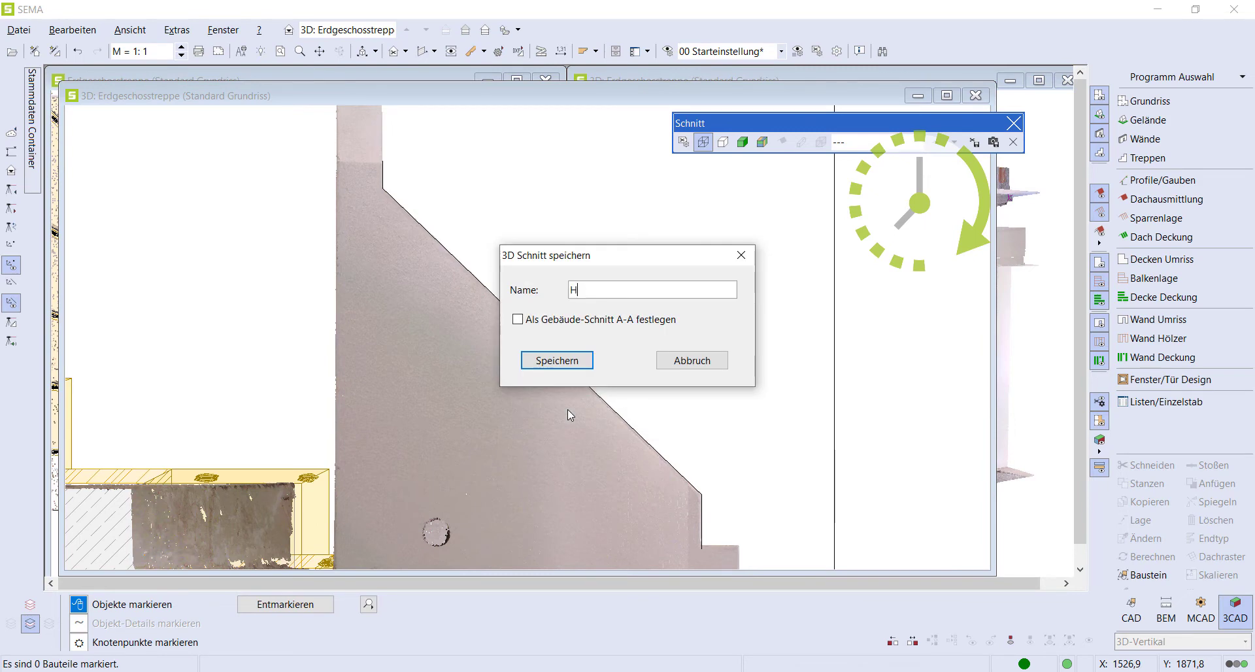
text(Handlauf_EG_1)
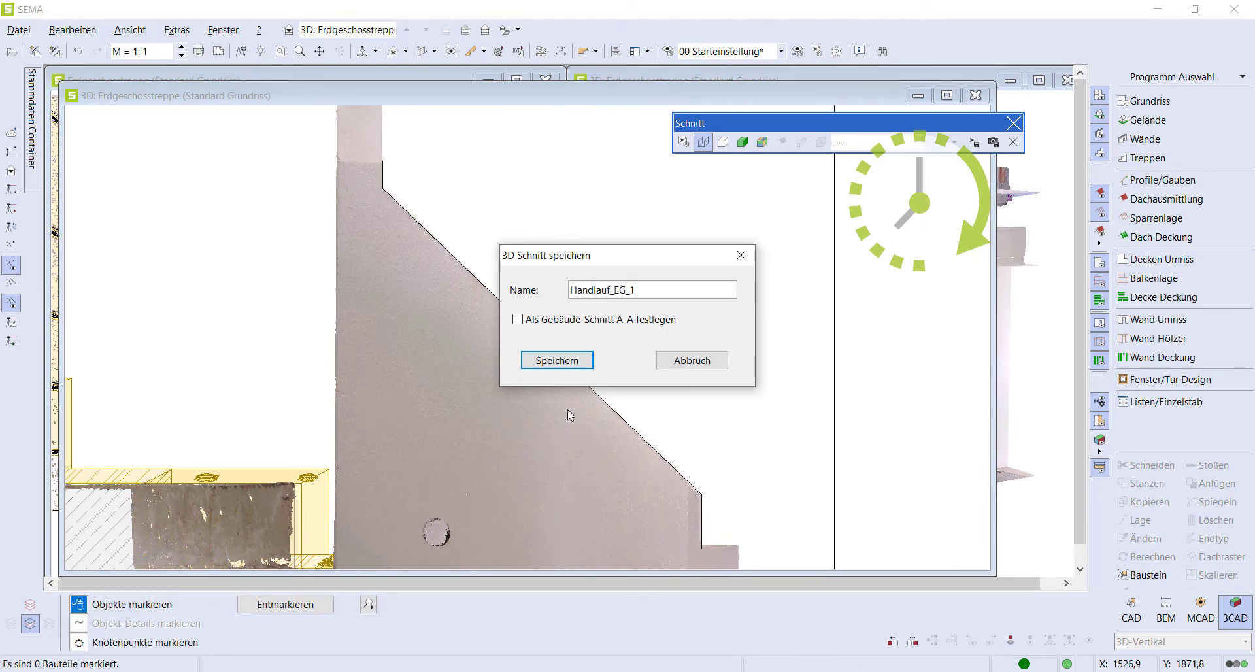
key(Return)
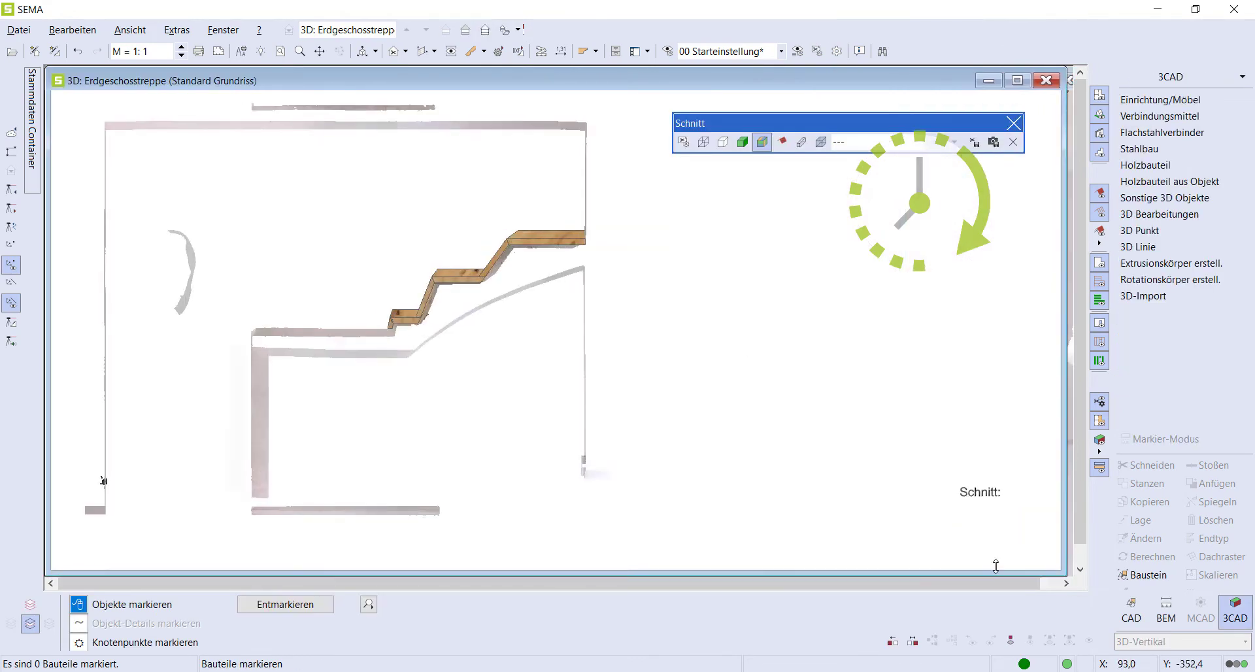
Step: Select the vertical handrail board and move it with Lage
click(453, 429)
click(1144, 527)
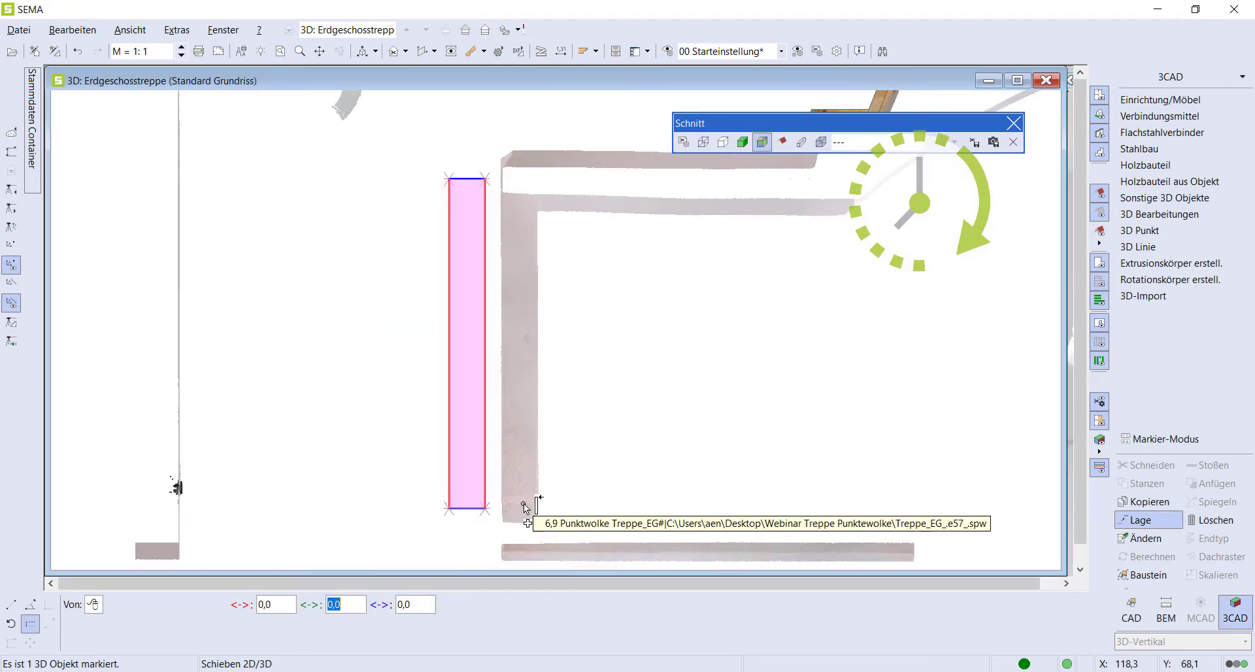
scroll(518, 489, up, 5)
scroll(517, 504, up, 3)
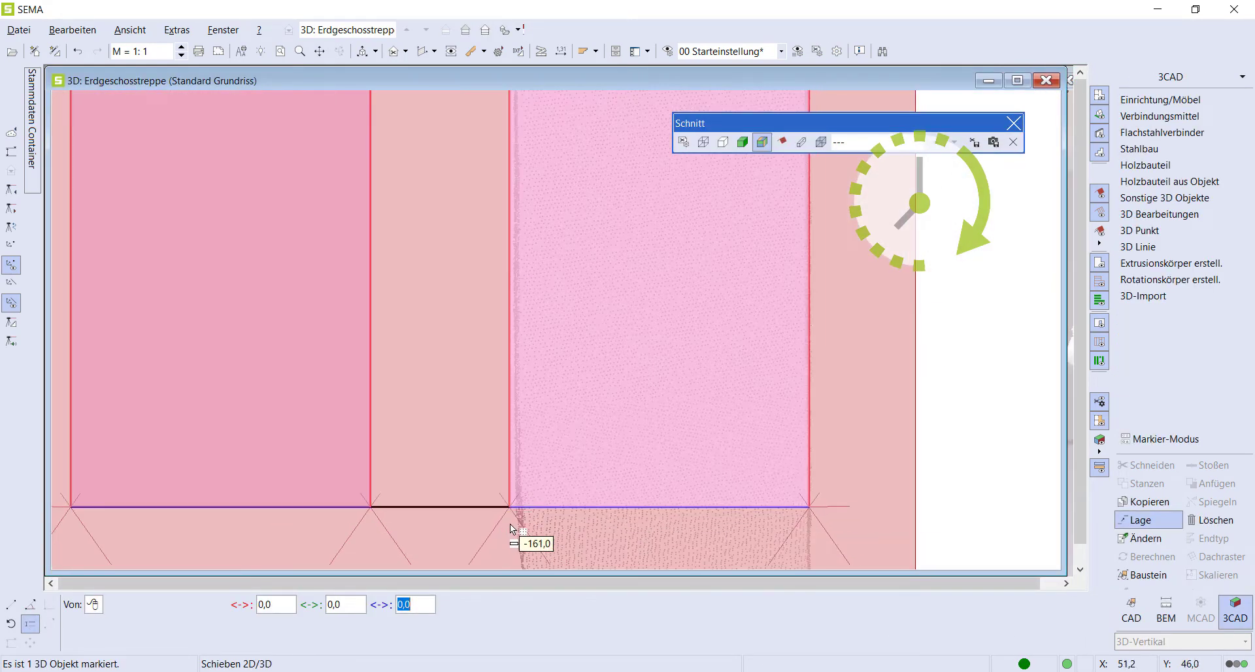
scroll(516, 552, down, 2)
key(Escape)
scroll(552, 456, up, 3)
scroll(567, 143, down, 3)
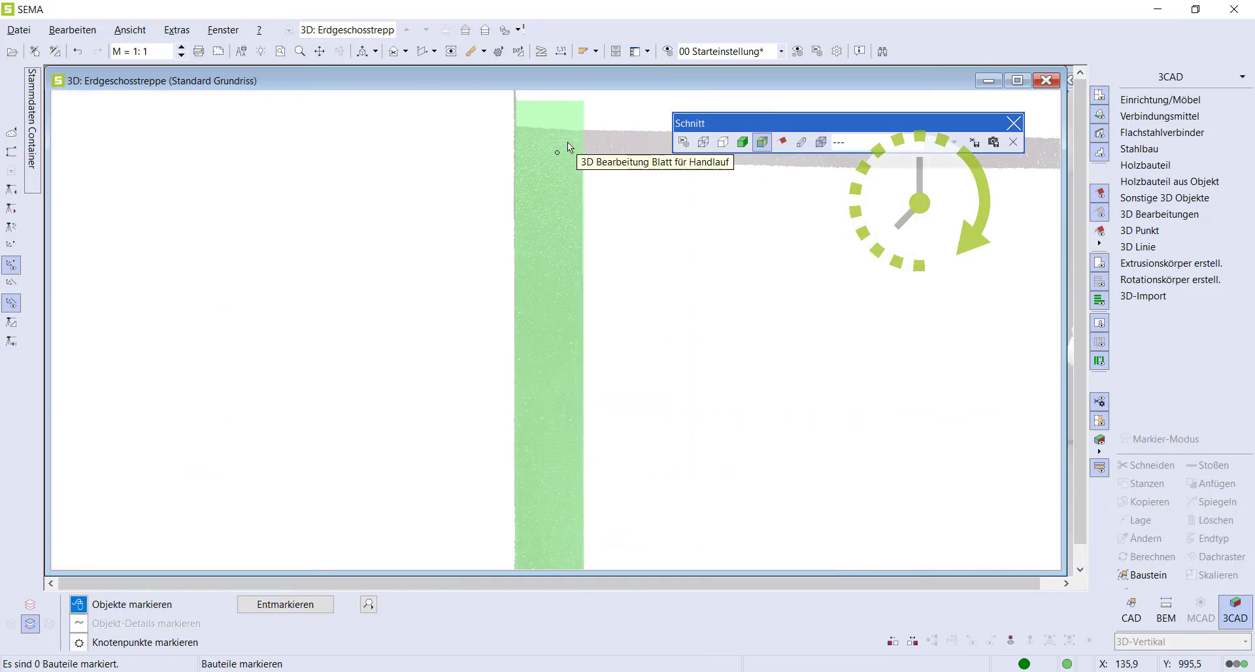
scroll(403, 189, up, 2)
scroll(539, 160, down, 2)
Step: Rotate the handrail board so it sits against the scanned stair wall
key(Return)
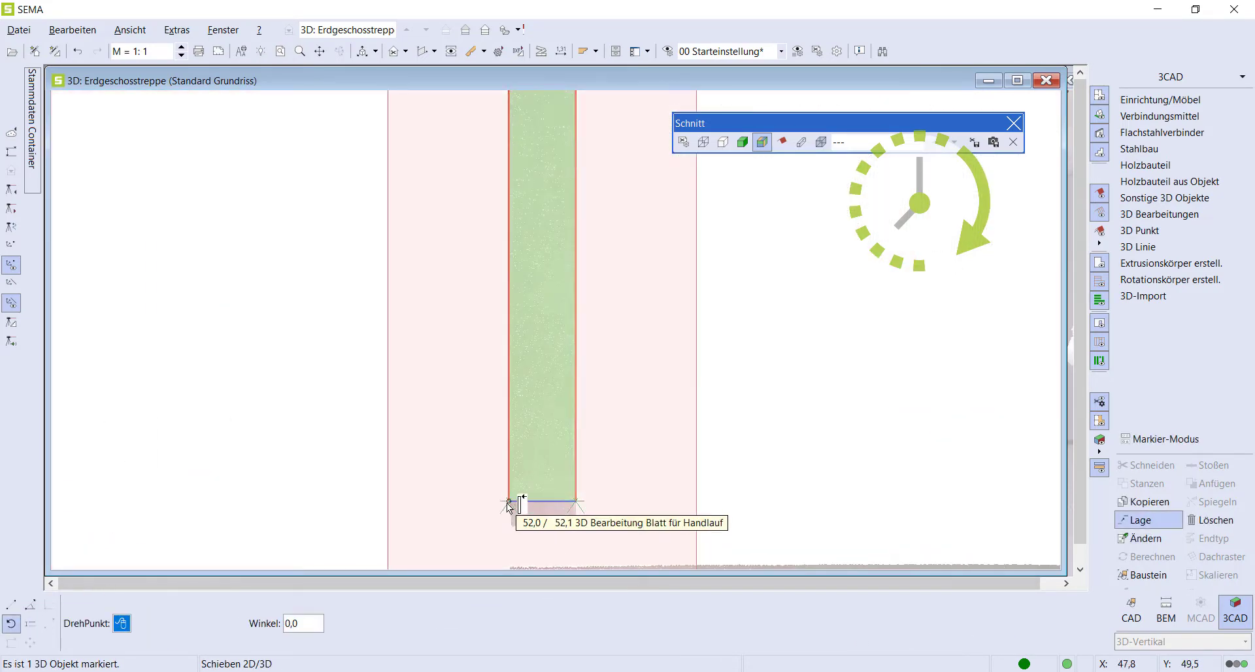
scroll(526, 364, down, 2)
scroll(523, 175, up, 3)
scroll(530, 131, up, 1)
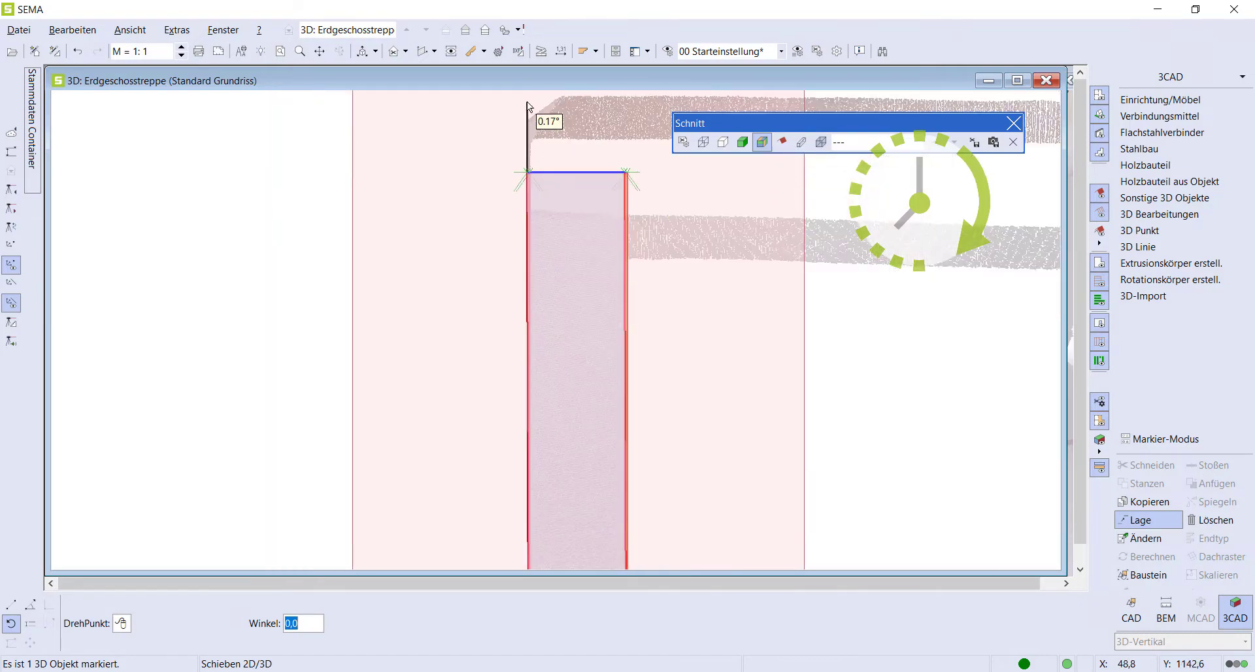
key(Escape)
scroll(586, 325, down, 1)
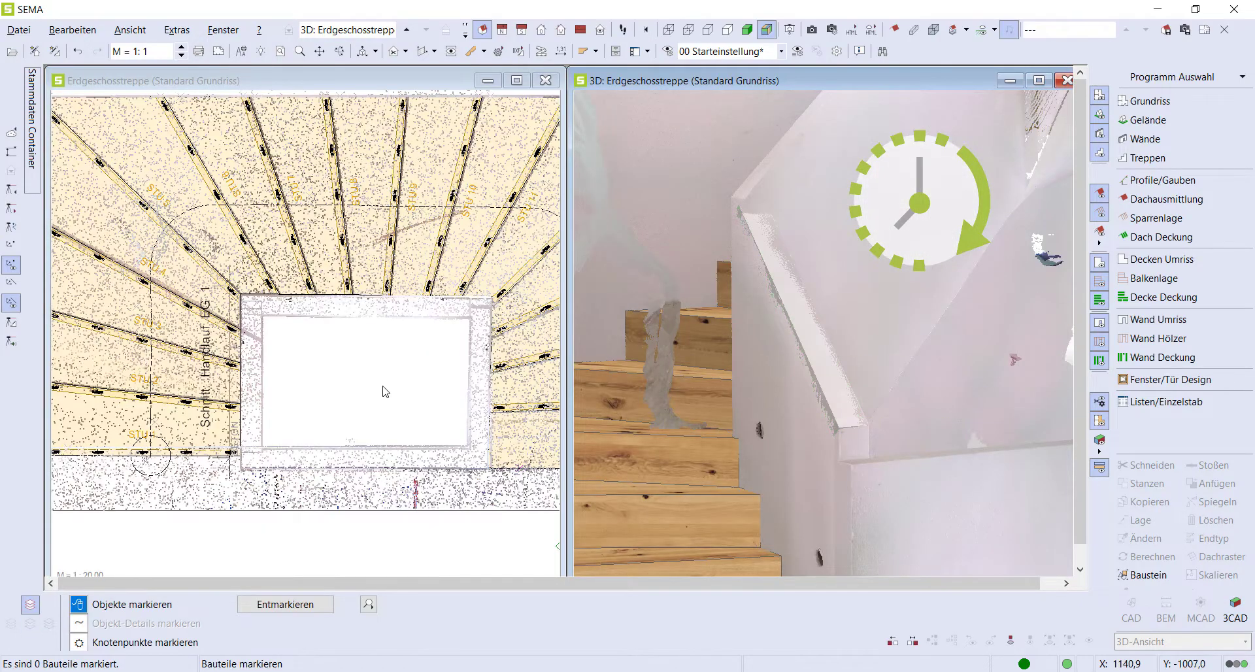
Step: Start a wall railing along a line on the plan and finish its guide line
click(384, 389)
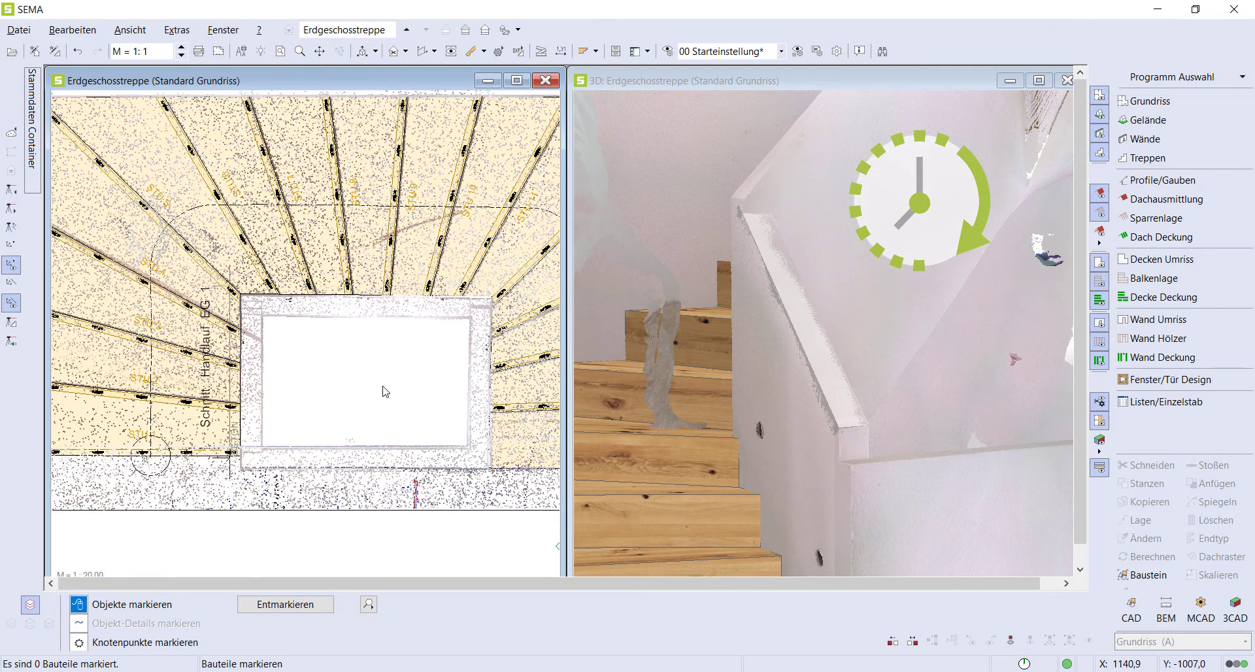
scroll(383, 389, up, 2)
click(1148, 158)
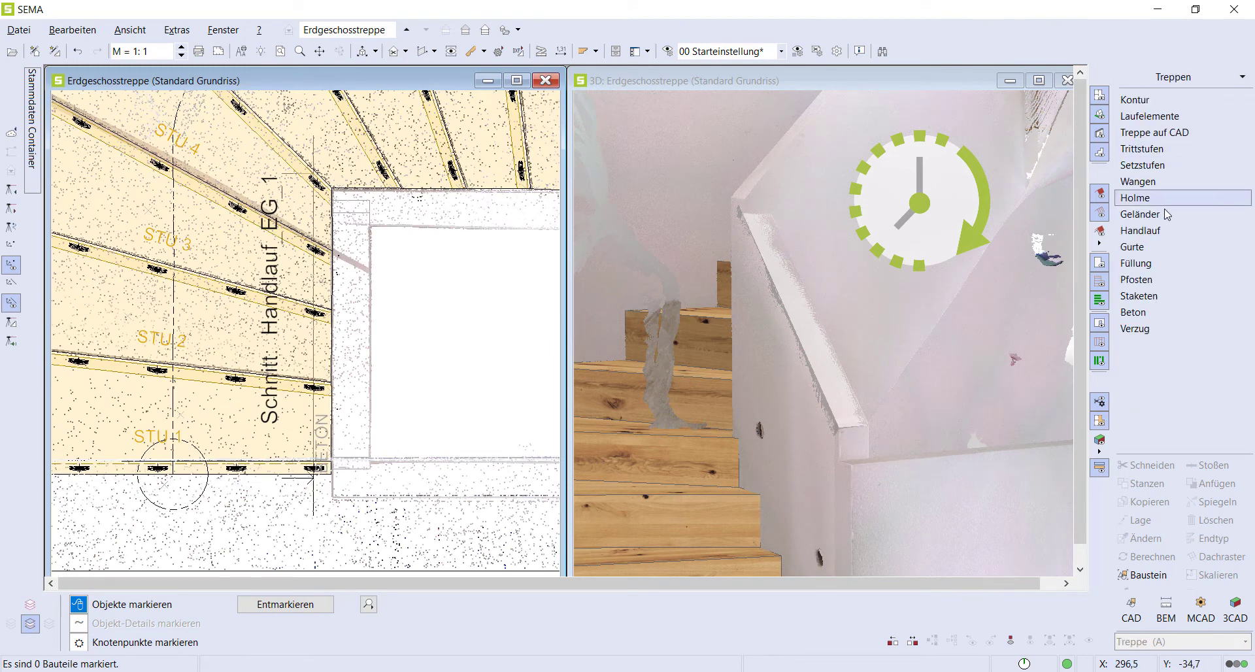
click(1141, 214)
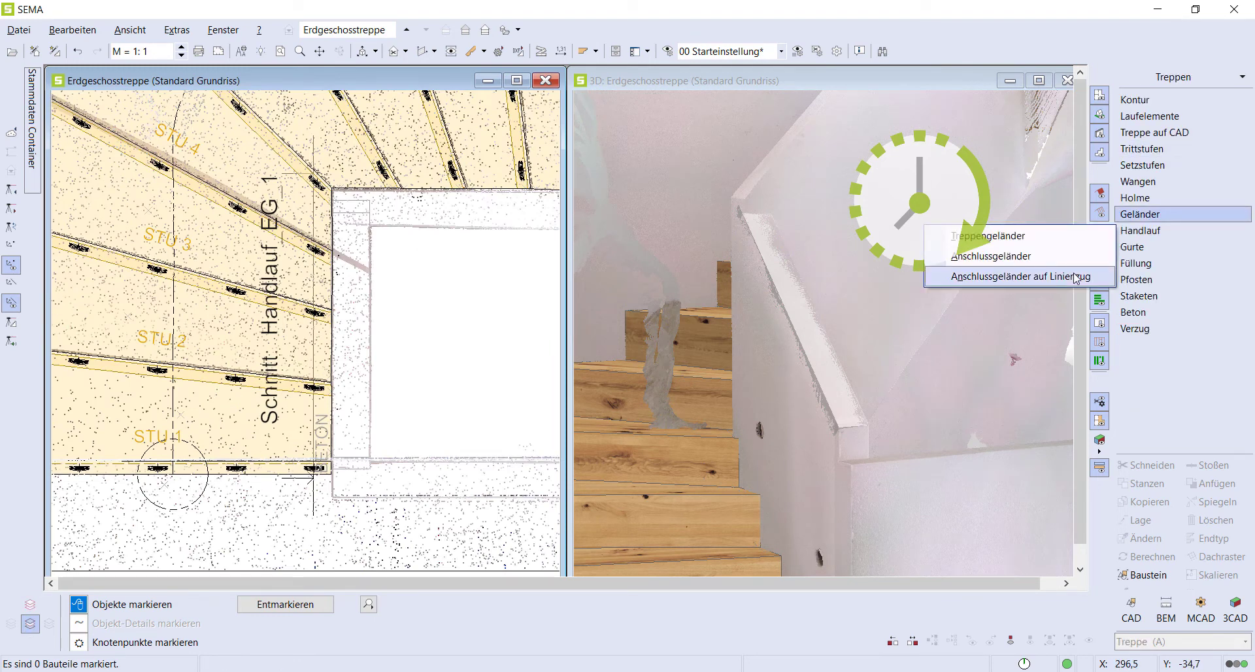
click(1077, 278)
scroll(380, 342, up, 2)
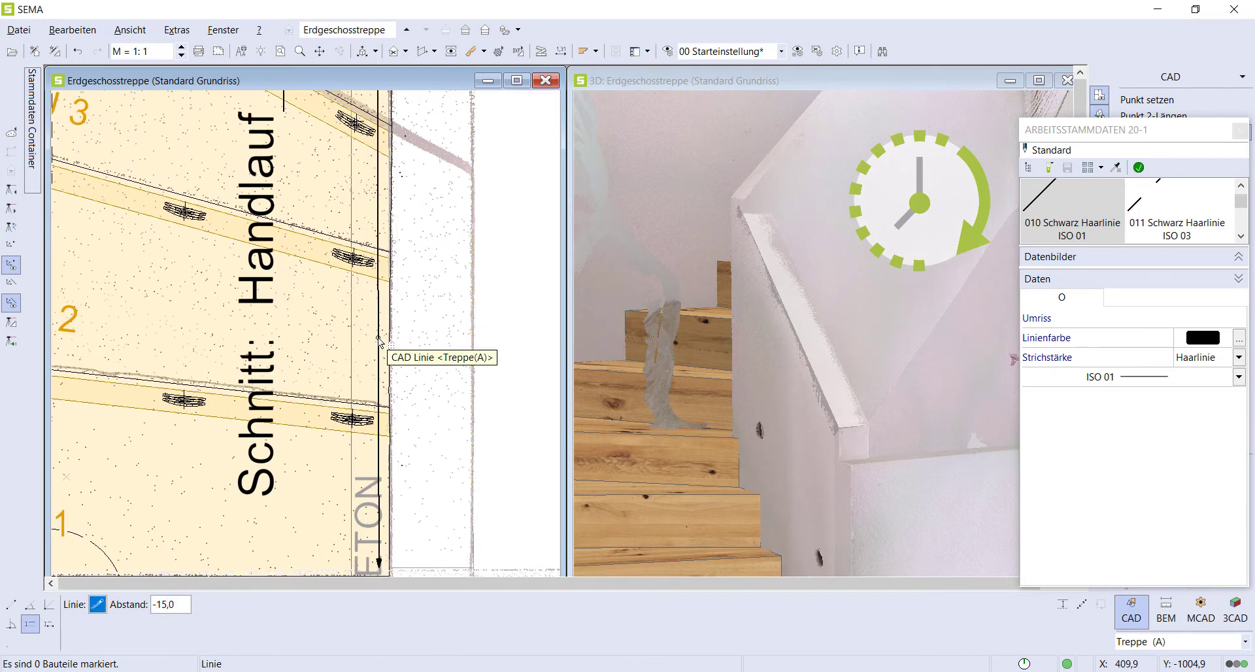
scroll(448, 353, down, 1)
key(Escape)
scroll(493, 389, down, 1)
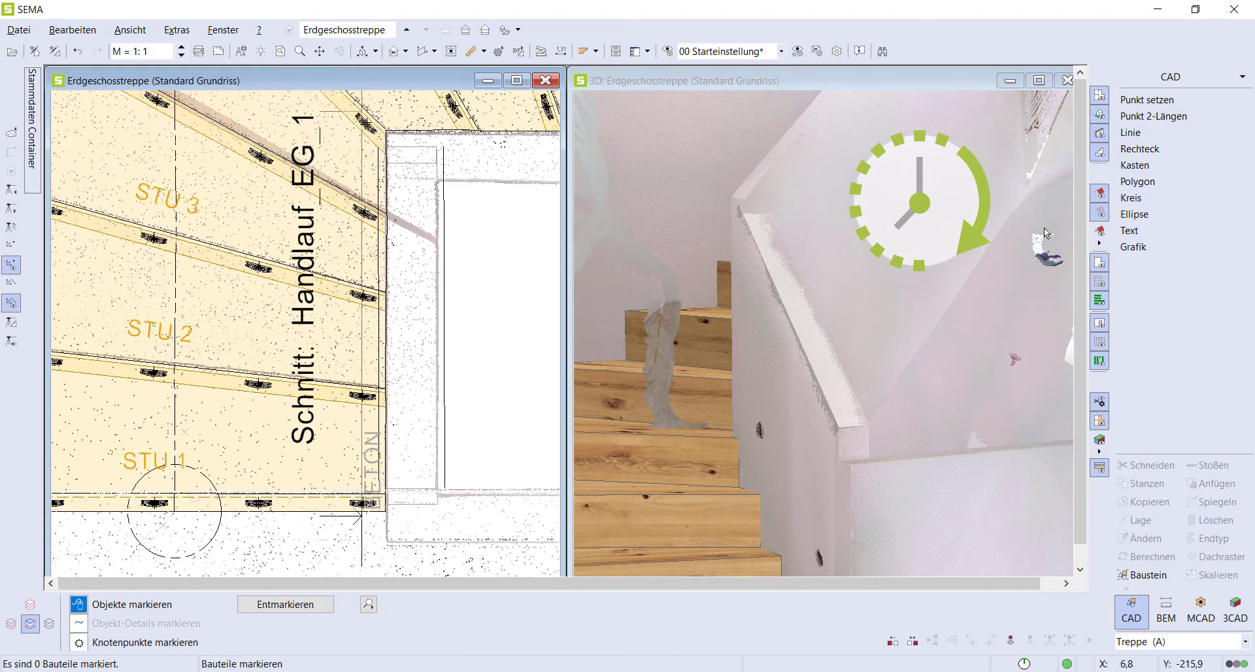
Step: Set up the wall railing with distance 0,0 and review its handrail and post settings
click(1170, 77)
click(1148, 158)
click(1140, 213)
click(1110, 275)
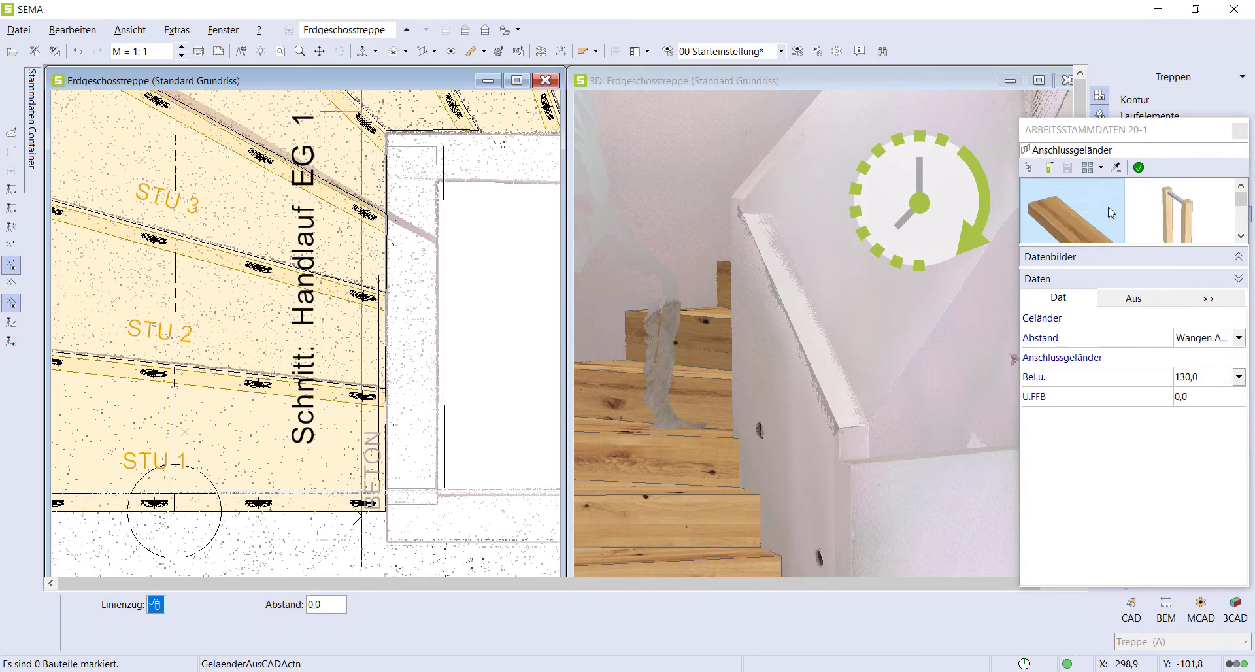
click(1239, 337)
click(1228, 370)
text(500)
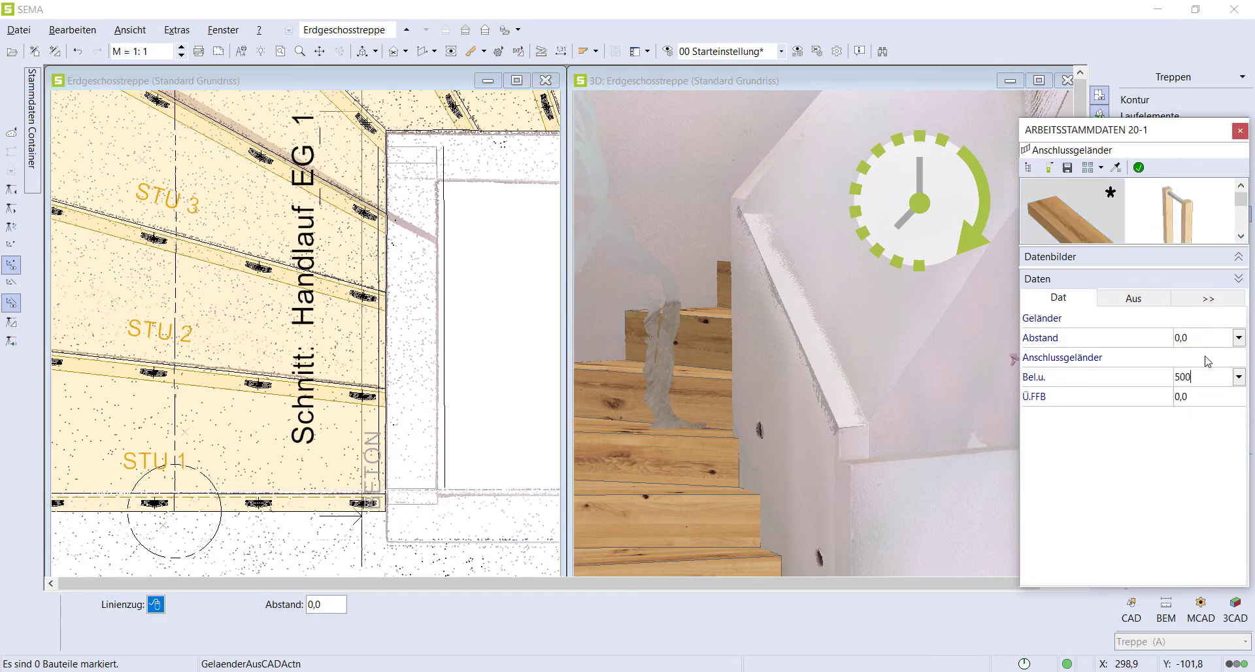
click(1134, 298)
click(1205, 338)
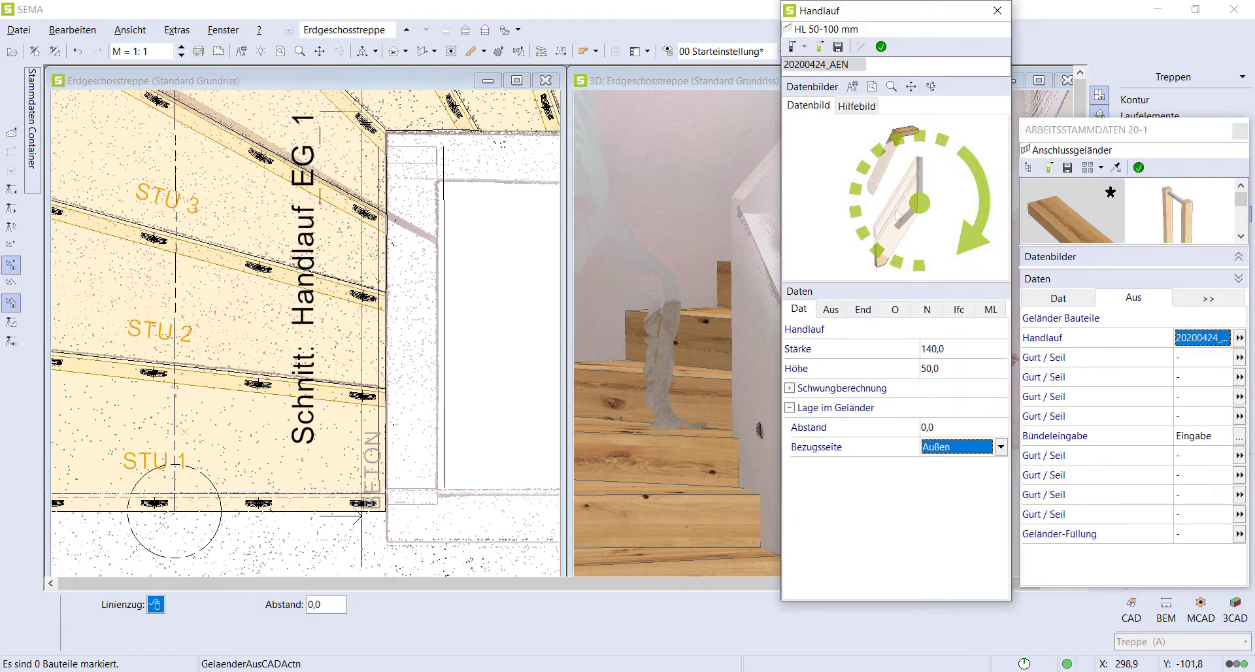
click(1209, 298)
Step: Create the railing along the drawn line and confirm its handrail HA 1/1 settings
click(380, 358)
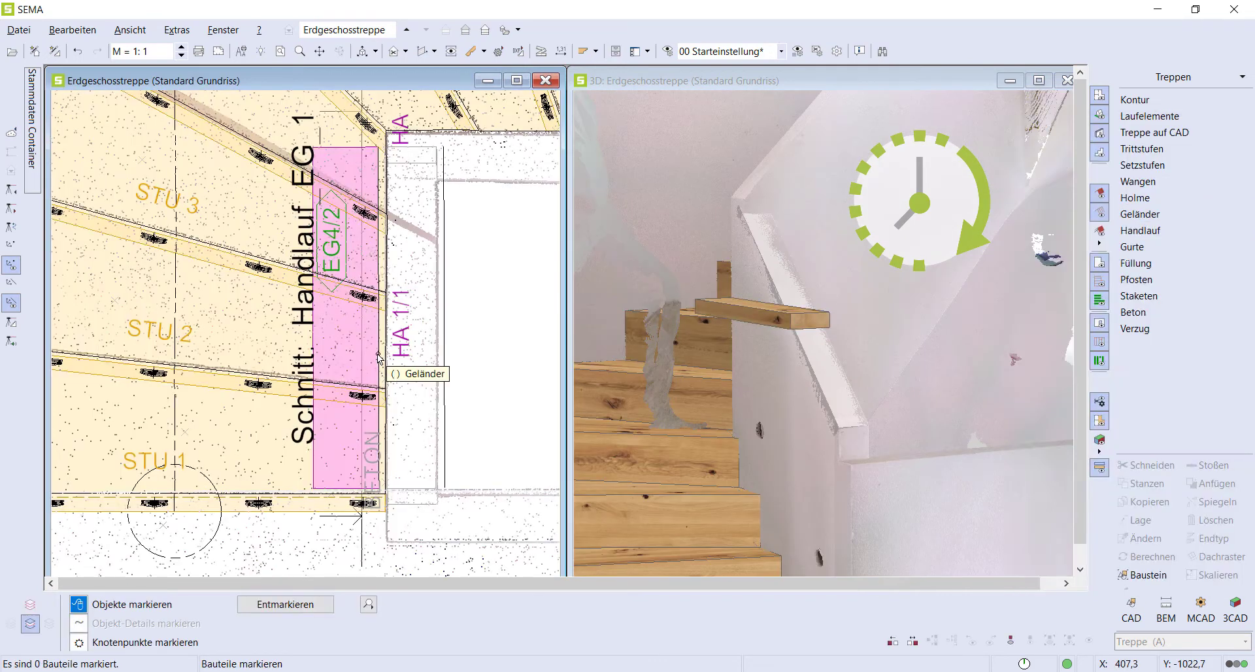
double_click(380, 359)
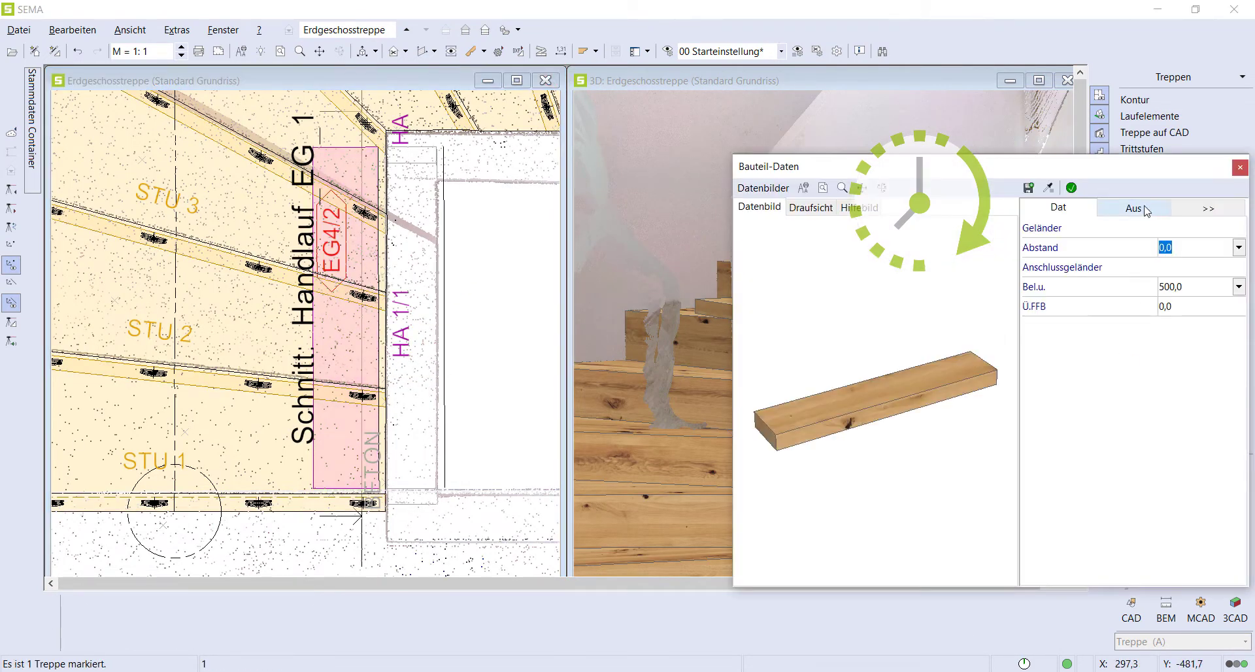
click(1134, 207)
key(Return)
click(673, 398)
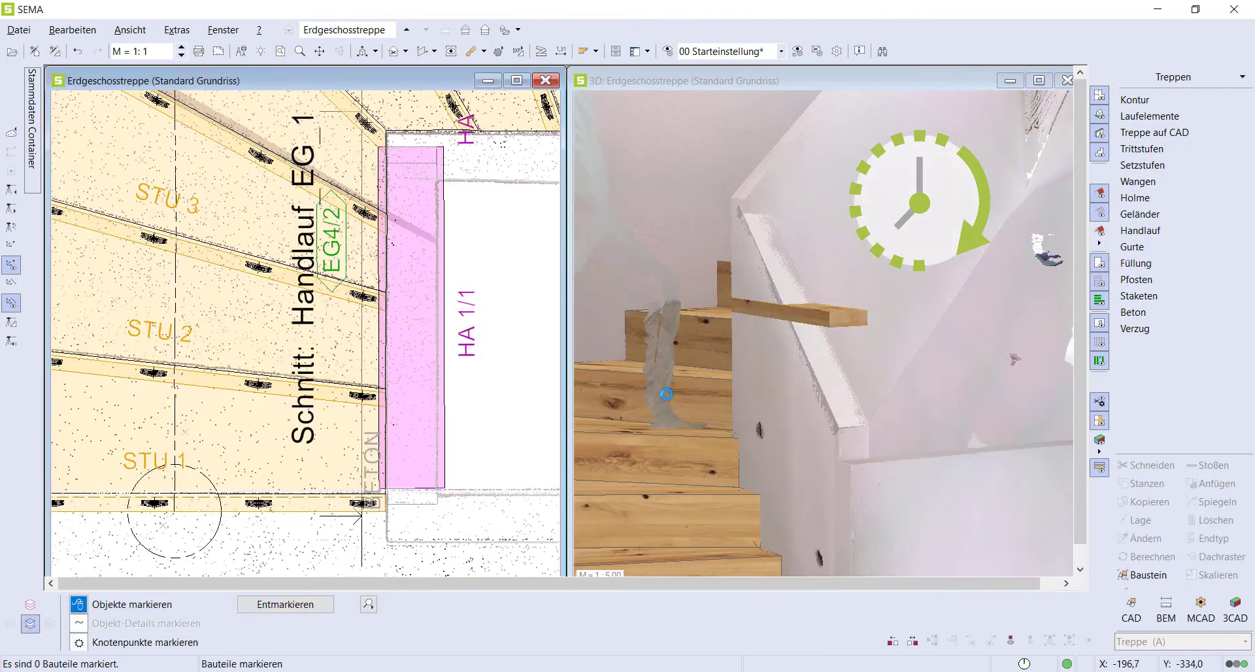
Step: In the HA 1/1 detail drawing, draw a line offset 15 from the sloping wall edge
double_click(752, 320)
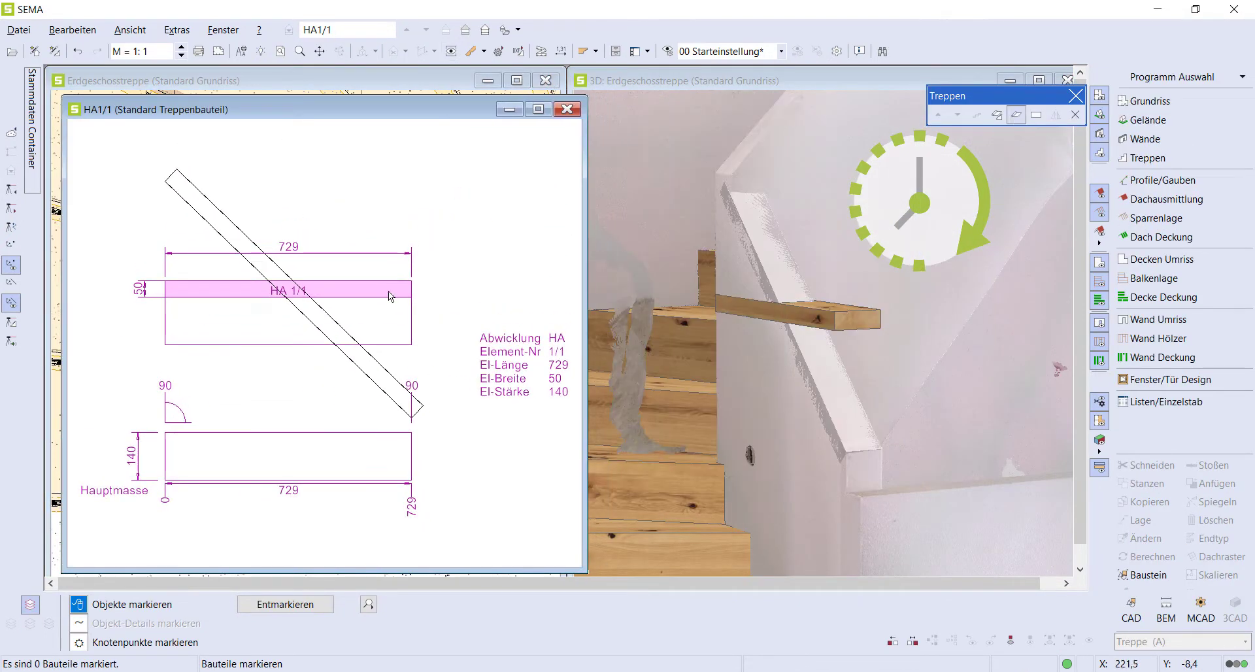
click(1132, 608)
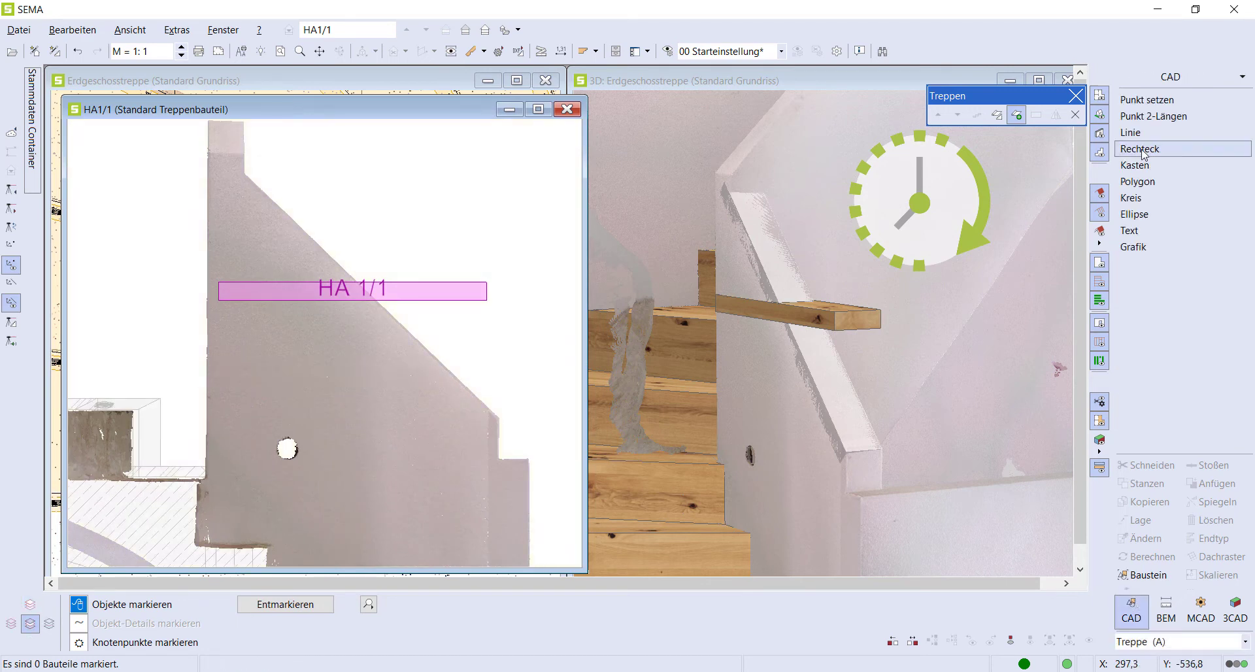
click(1130, 133)
text(15)
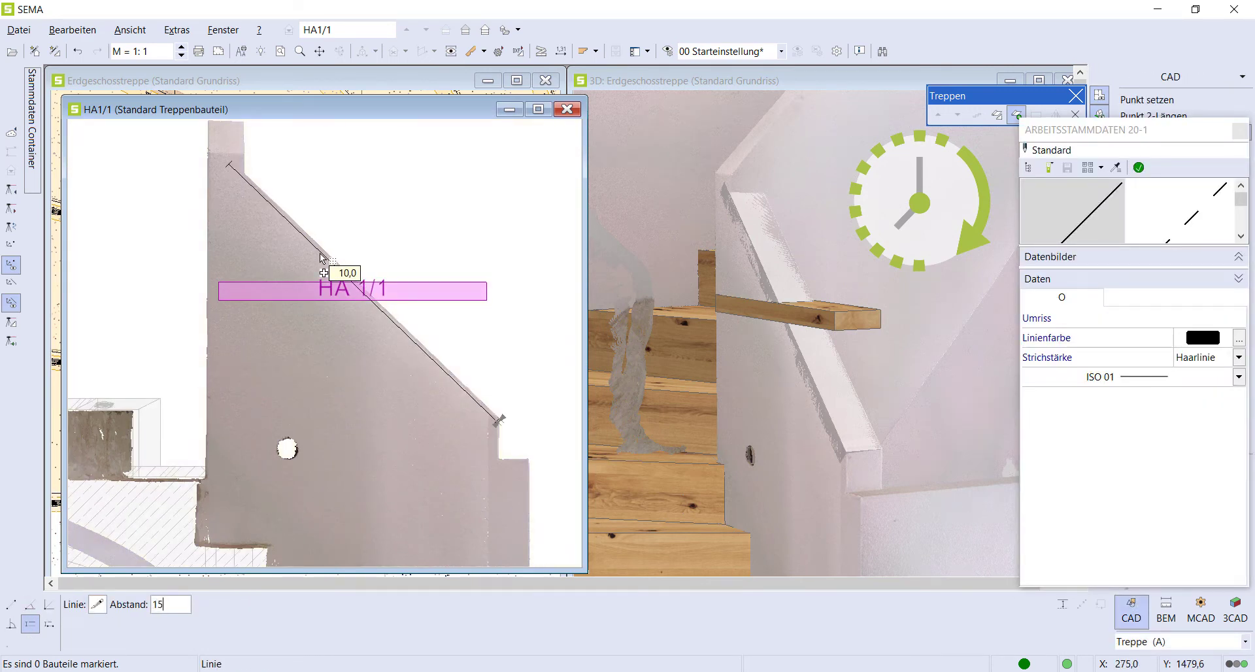
click(336, 271)
key(Escape)
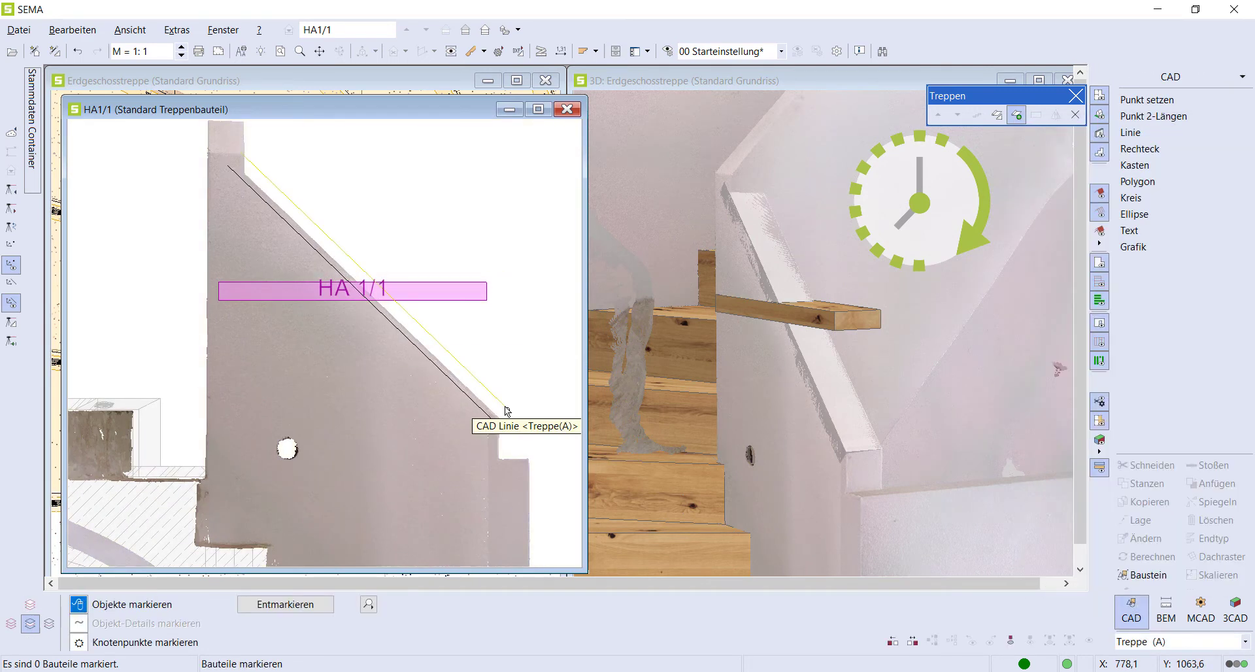
Step: Extend both diagonal lines past their ends and select the HA 1/1 beam's end points
click(508, 411)
click(1147, 465)
click(1065, 497)
click(281, 190)
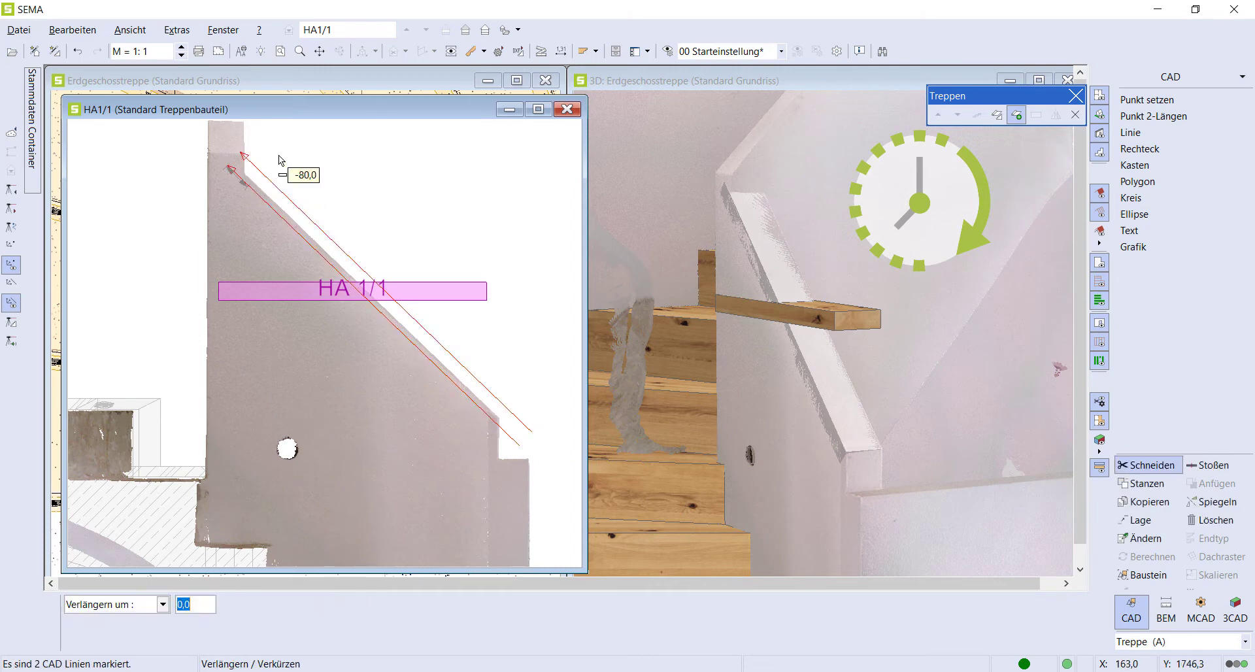
click(467, 300)
scroll(487, 300, up, 2)
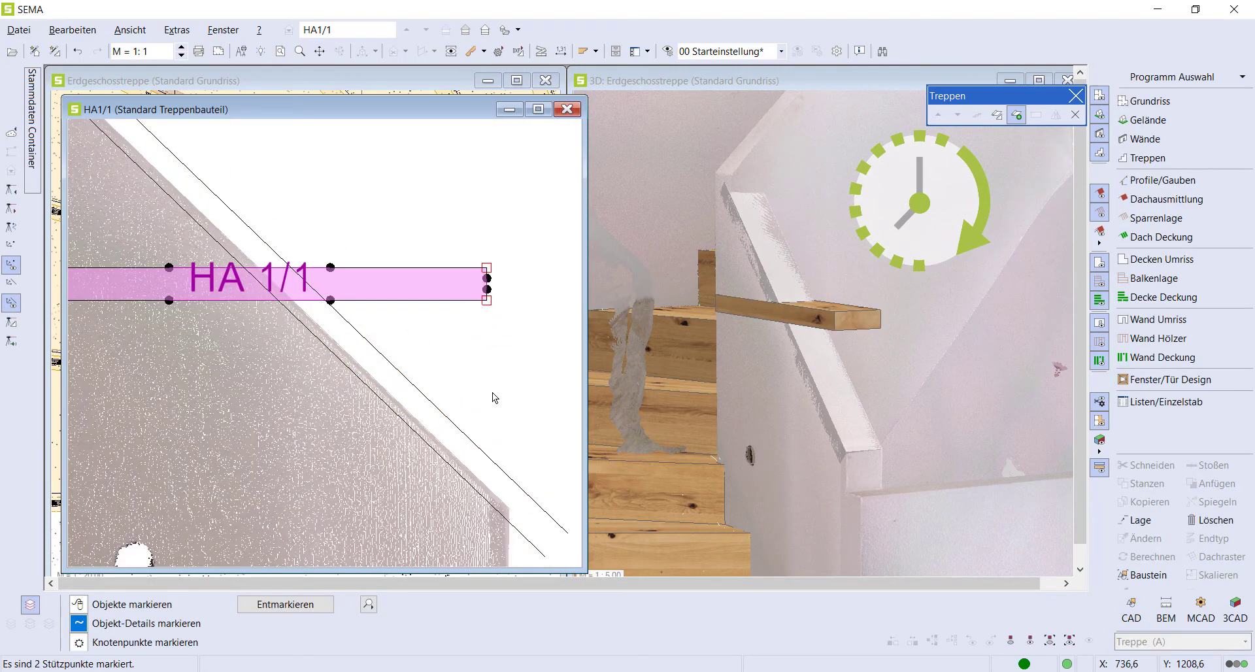
Step: Tilt the HA 1/1 beam by moving both its ends onto the sloping guide line
click(487, 288)
click(482, 476)
scroll(221, 344, up, 2)
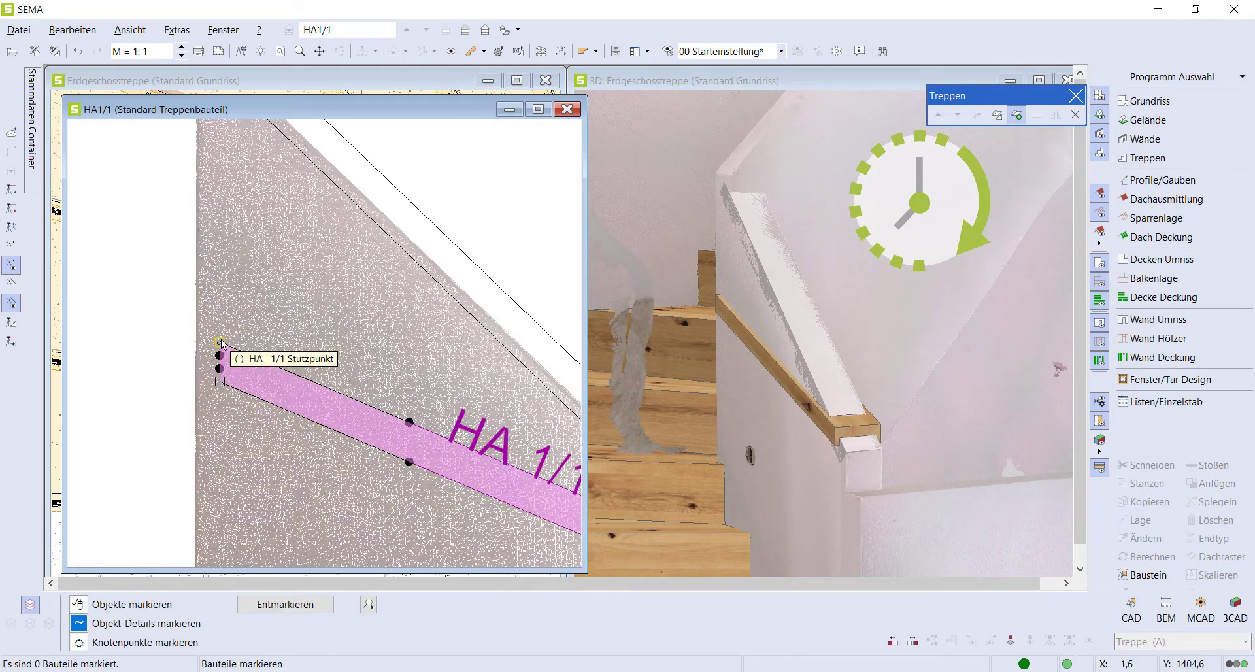
click(221, 344)
scroll(295, 216, down, 2)
click(225, 155)
scroll(480, 334, up, 2)
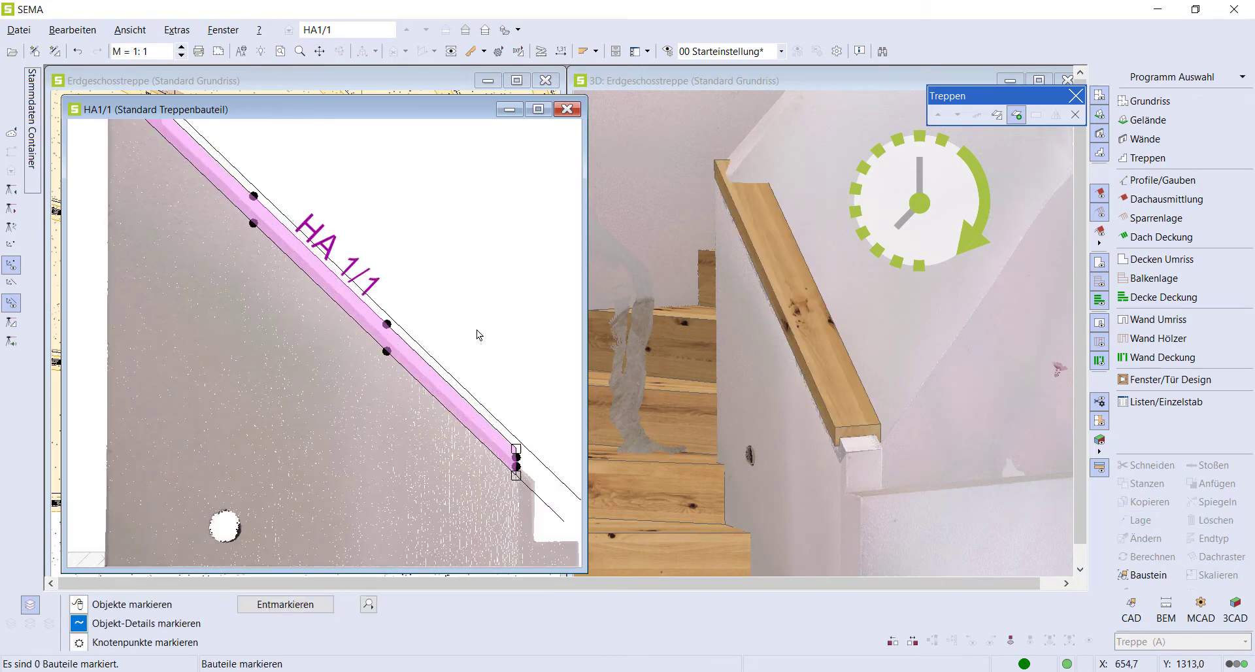
click(501, 393)
click(505, 451)
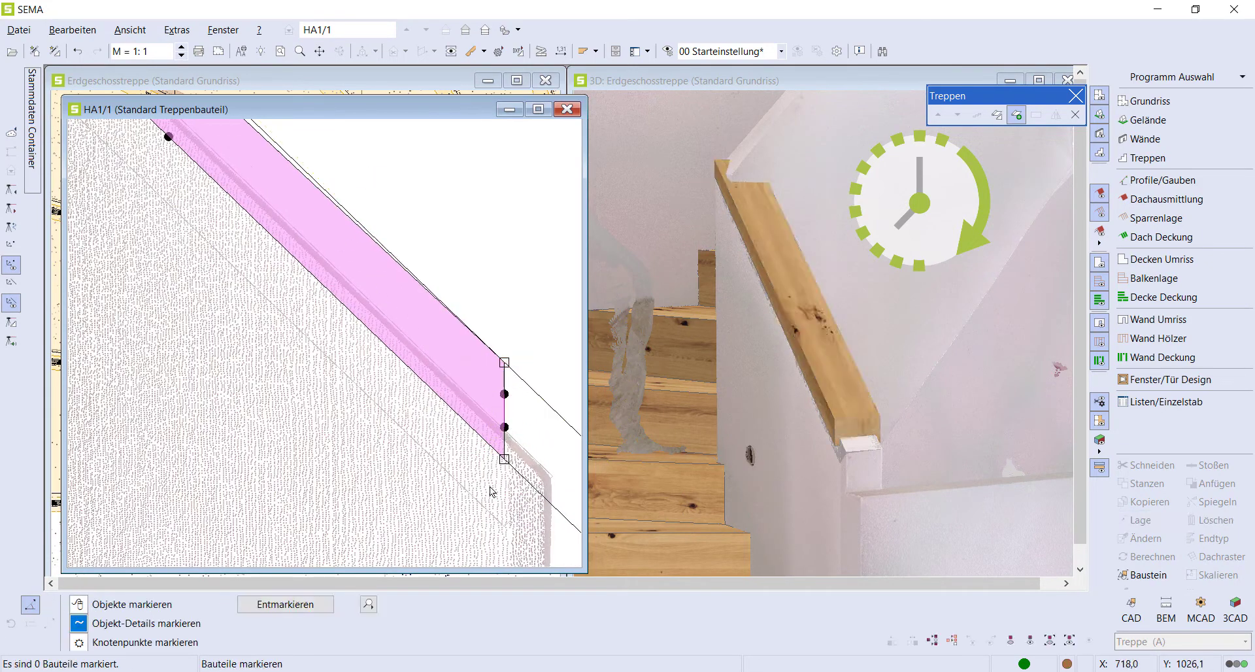
scroll(153, 144, up, 2)
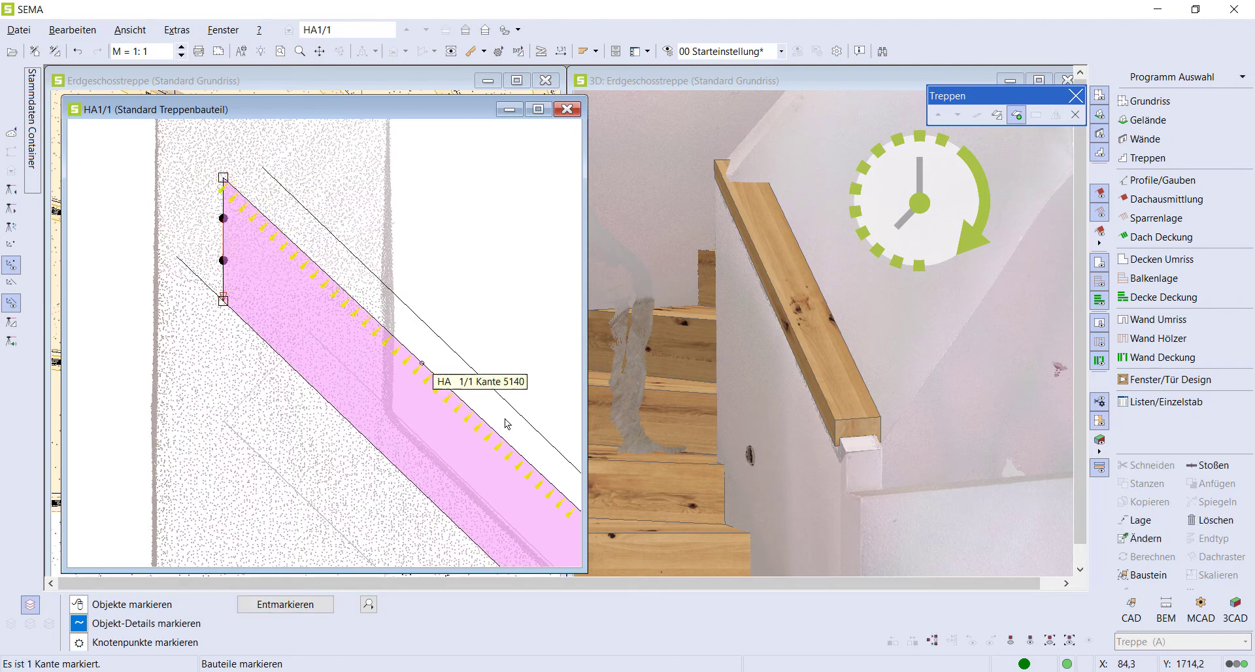
Step: Offset the beam's upper and lower end edges, extending the lower end 16 down the slope
click(223, 262)
click(310, 297)
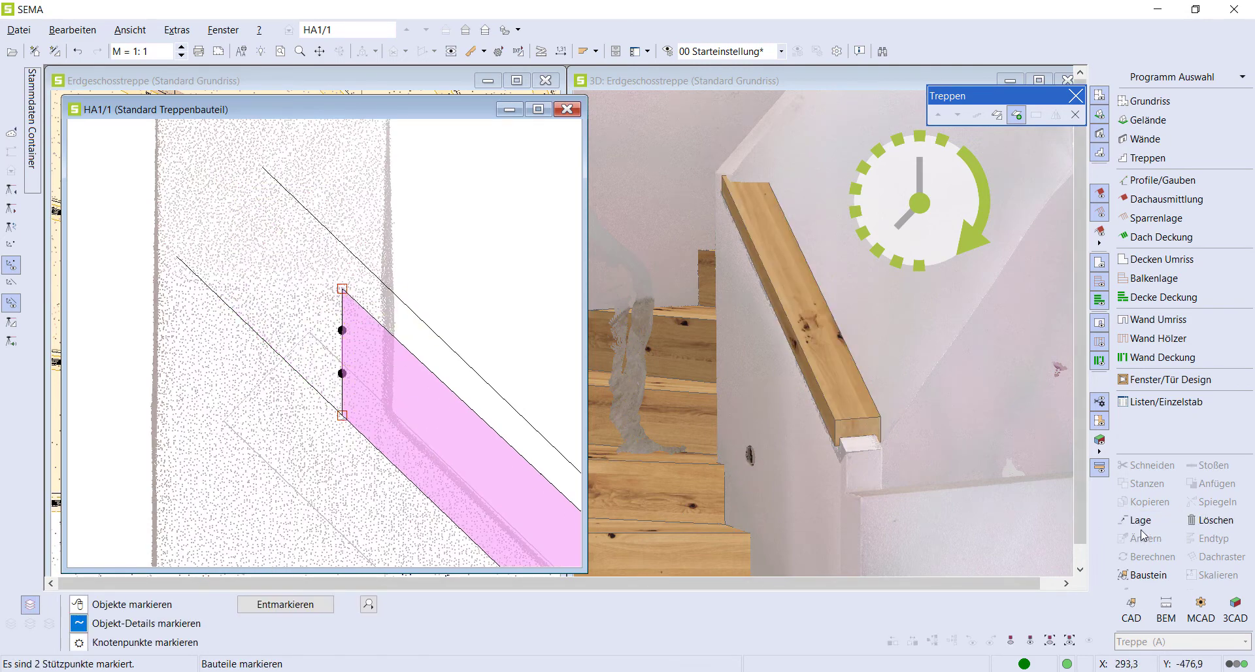
click(1144, 521)
click(340, 247)
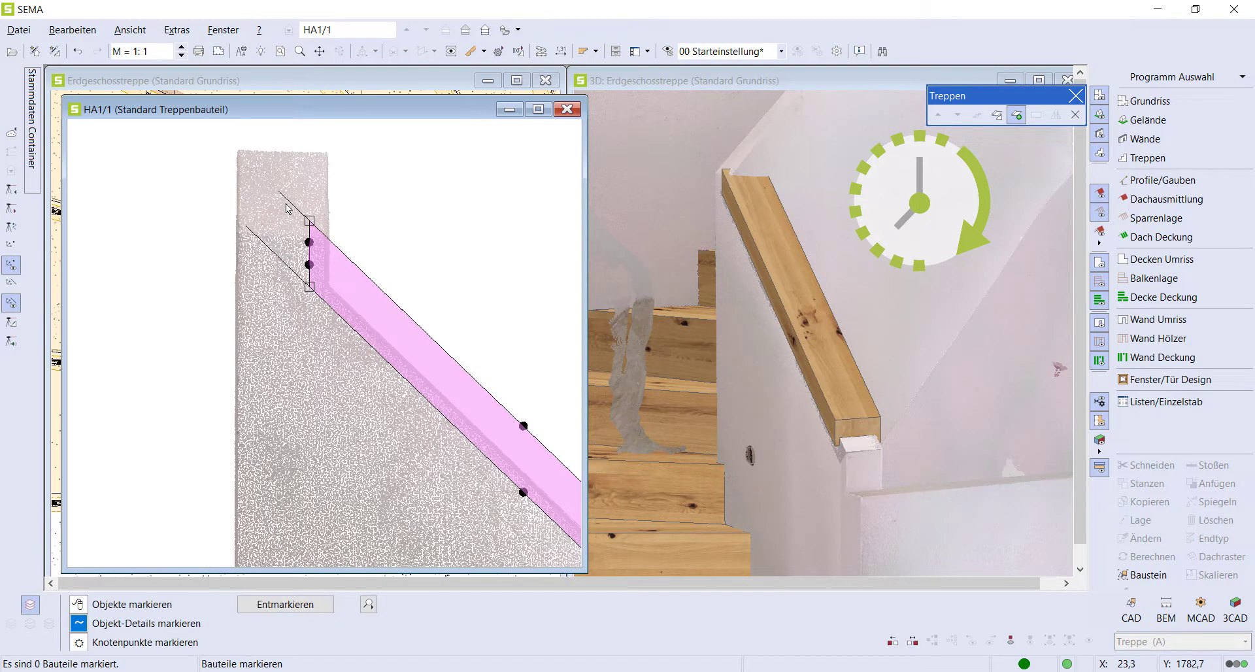
click(1141, 520)
click(249, 306)
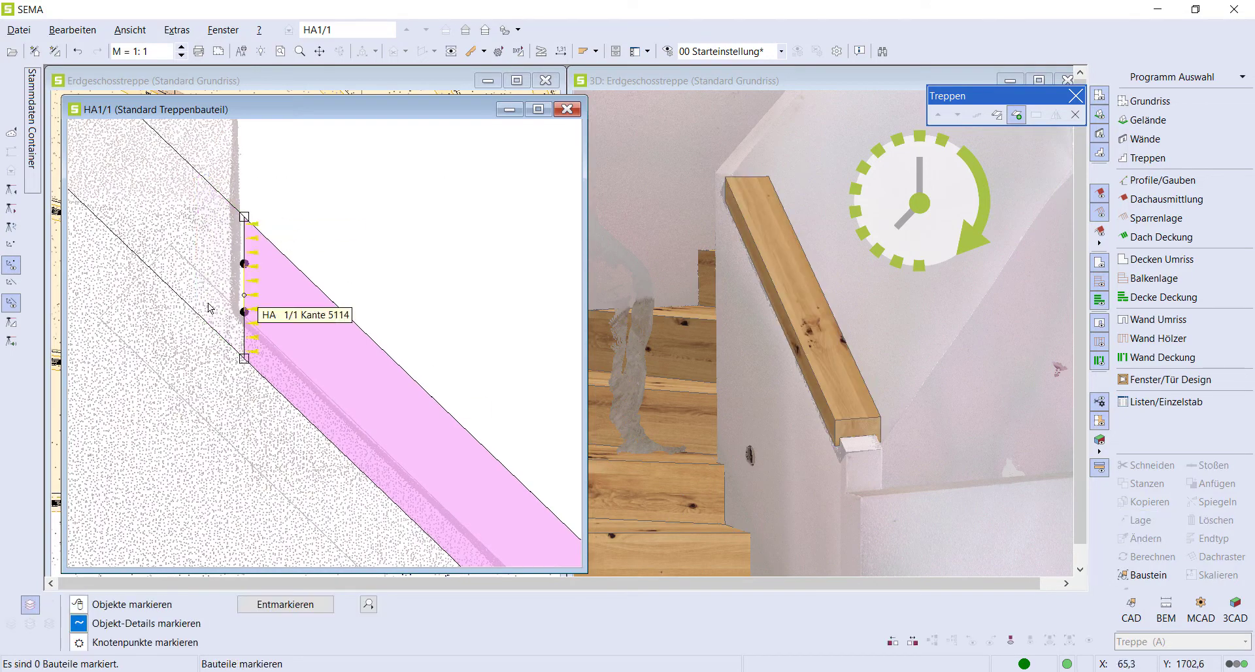
scroll(443, 503, down, 2)
scroll(443, 502, down, 2)
scroll(443, 502, up, 5)
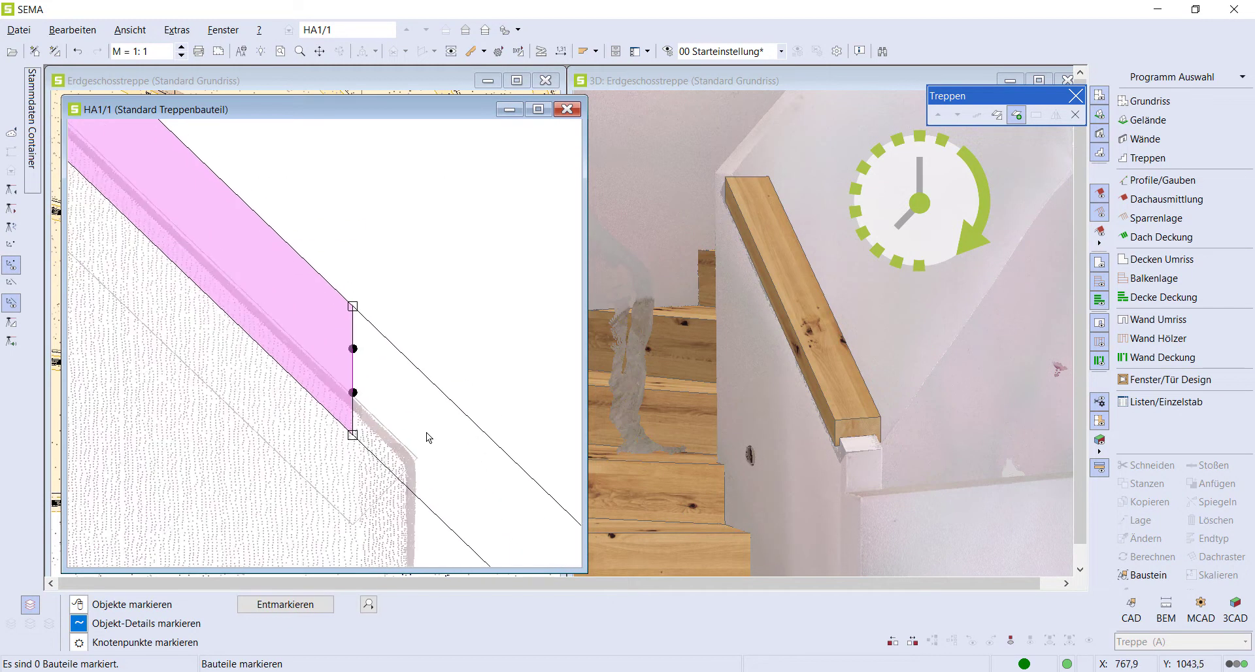
click(359, 376)
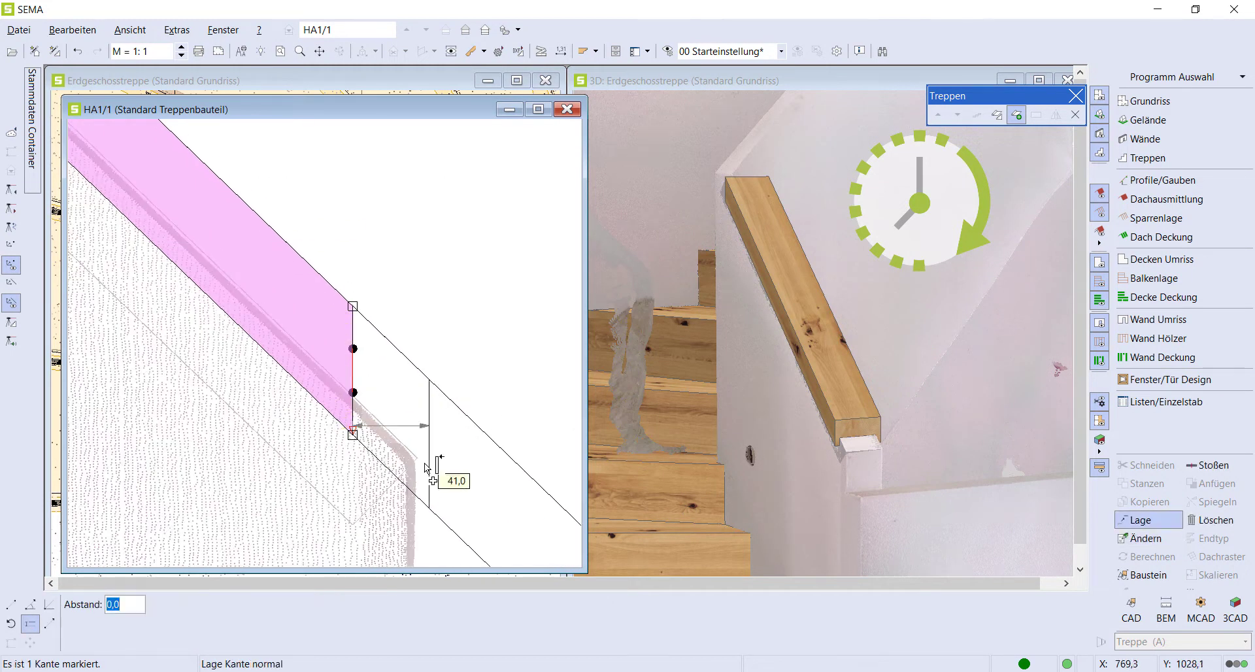
click(448, 507)
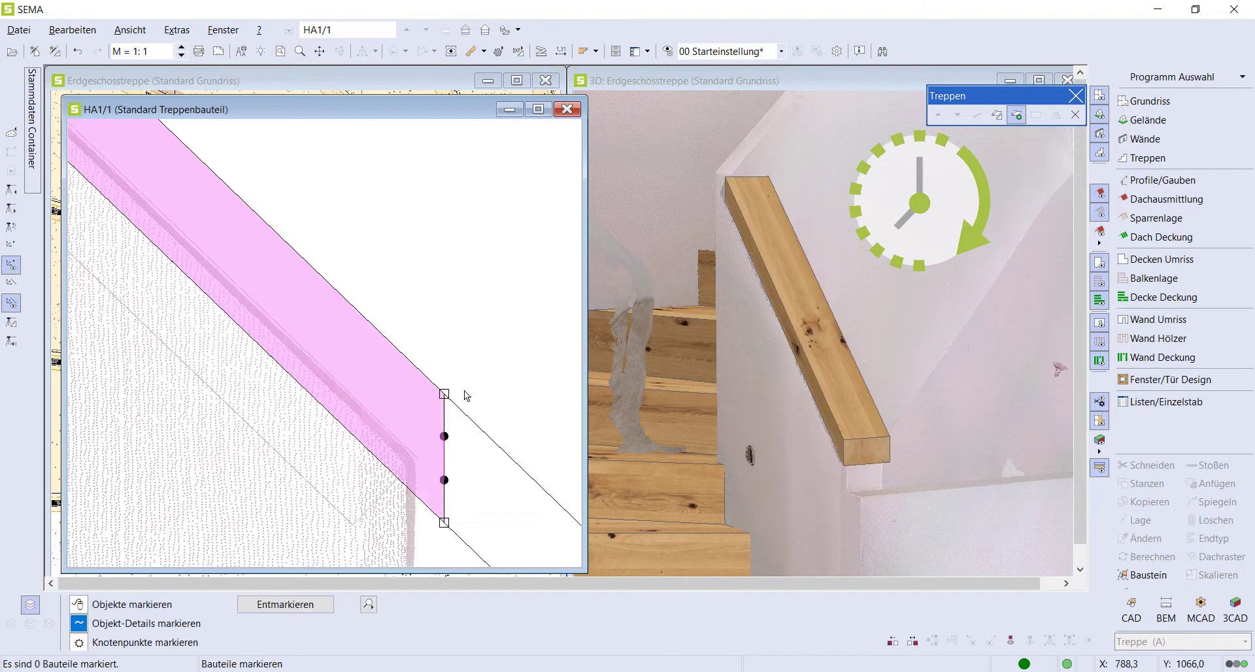
Step: Shift the whole handrail beam into its new position with Schieben 2D/3D
click(382, 500)
click(426, 464)
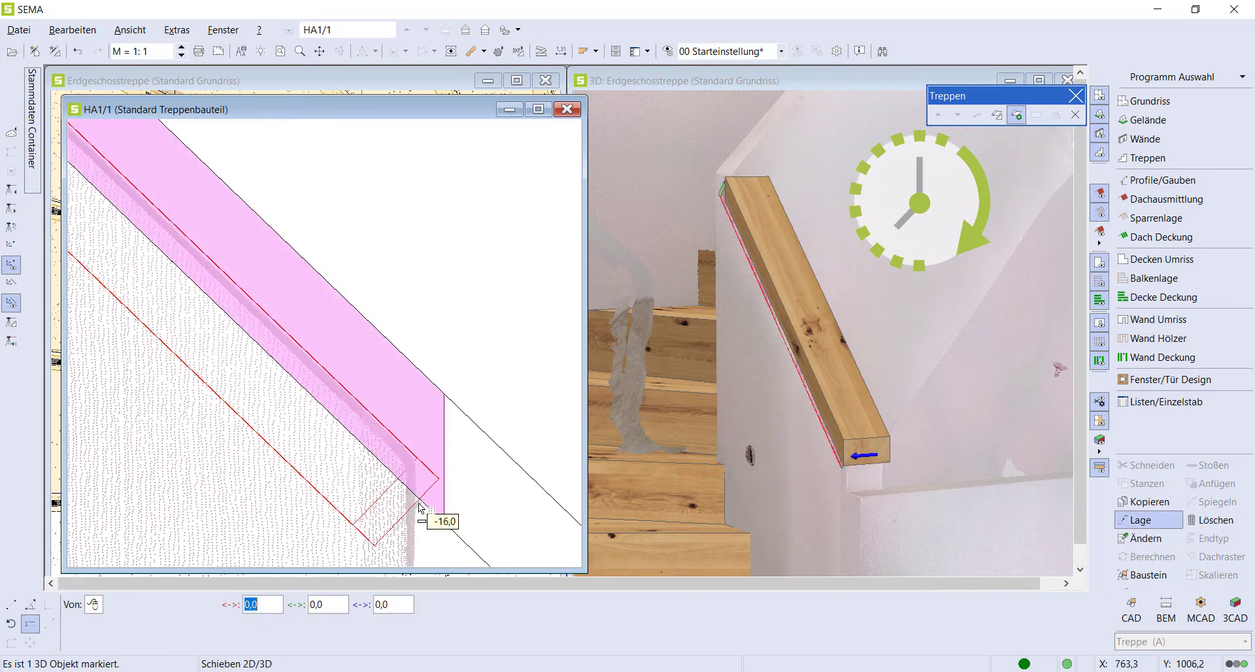
scroll(434, 503, up, 3)
click(400, 372)
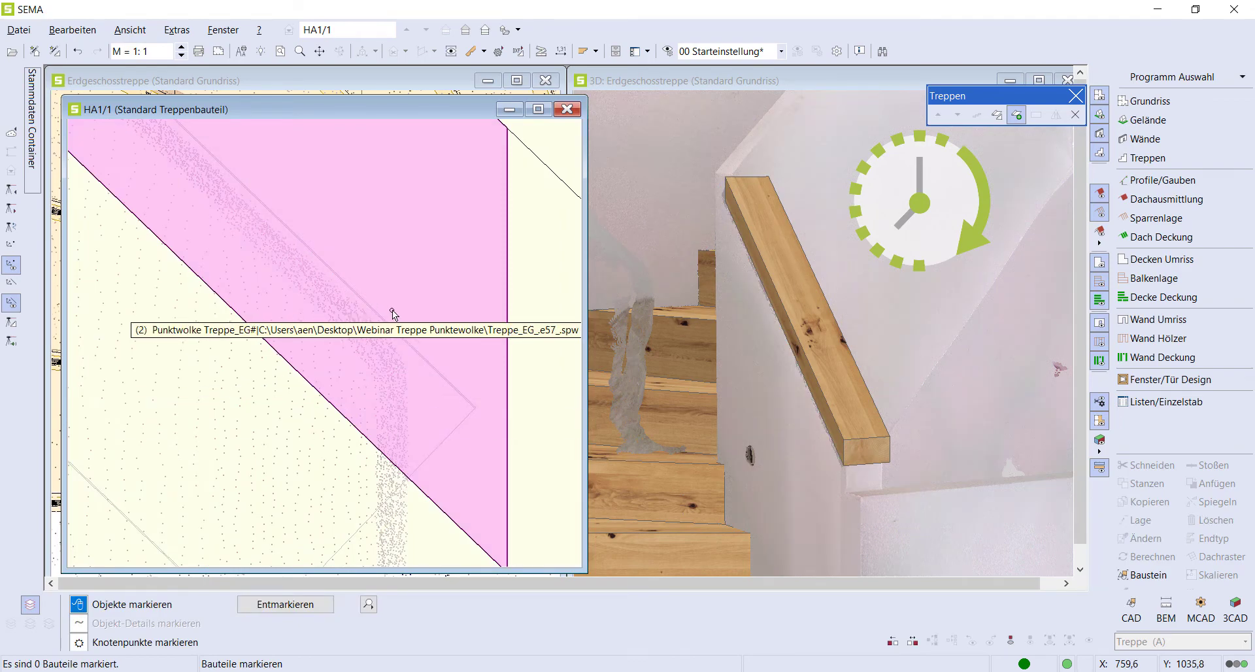
scroll(392, 309, down, 3)
click(898, 302)
scroll(898, 303, up, 3)
Step: Close the HA1/1 detail window, maximize the 3D view and orbit around the lone handrail
scroll(898, 303, down, 3)
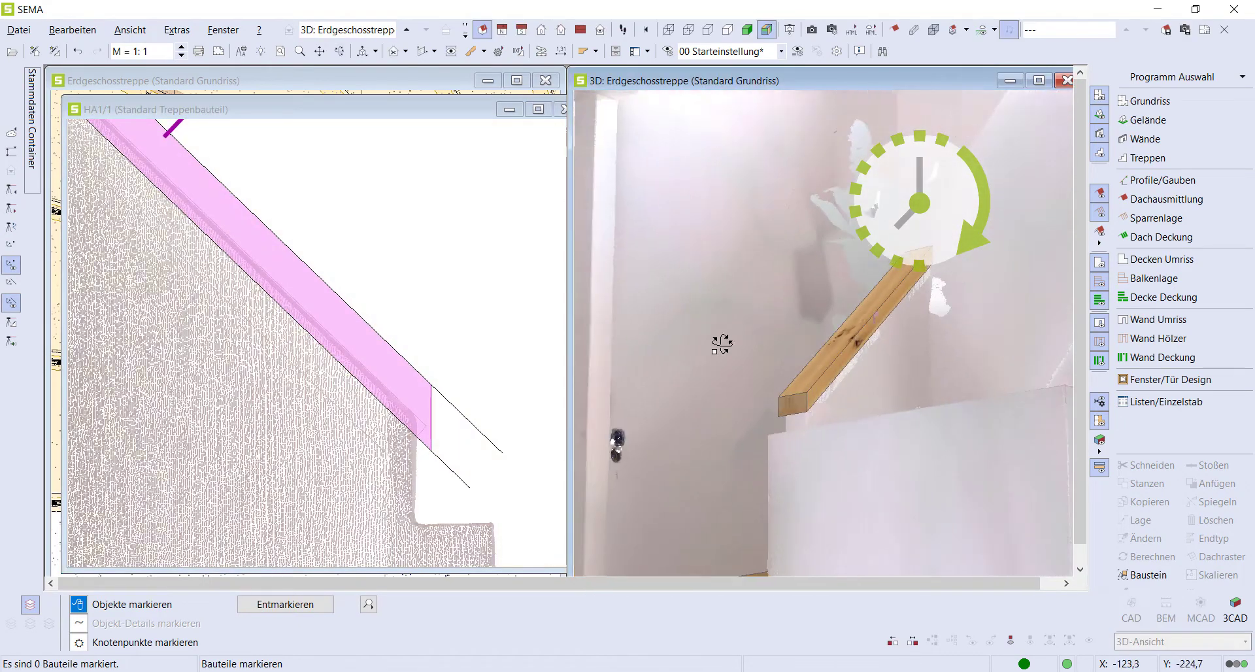
click(478, 396)
click(565, 203)
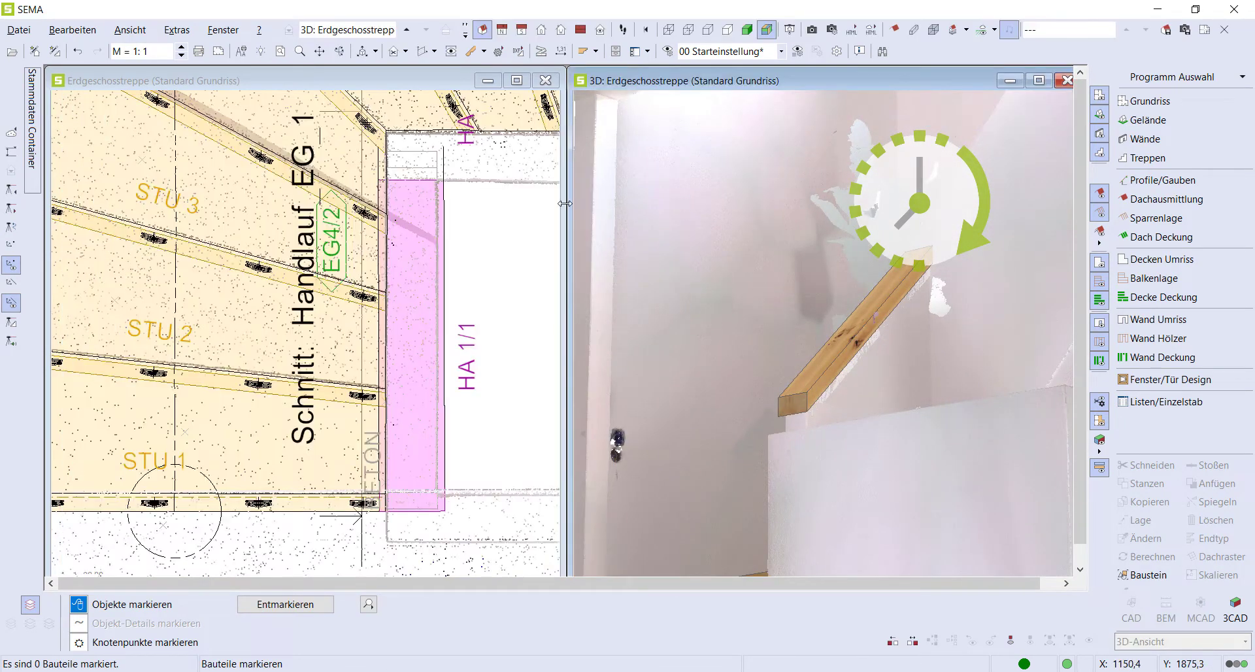
click(1039, 81)
mouse_move(552, 400)
mouse_down()
mouse_move(658, 308)
mouse_move(791, 367)
mouse_move(590, 161)
mouse_up()
mouse_move(564, 275)
mouse_down()
mouse_move(573, 356)
mouse_move(560, 401)
mouse_move(478, 295)
mouse_up()
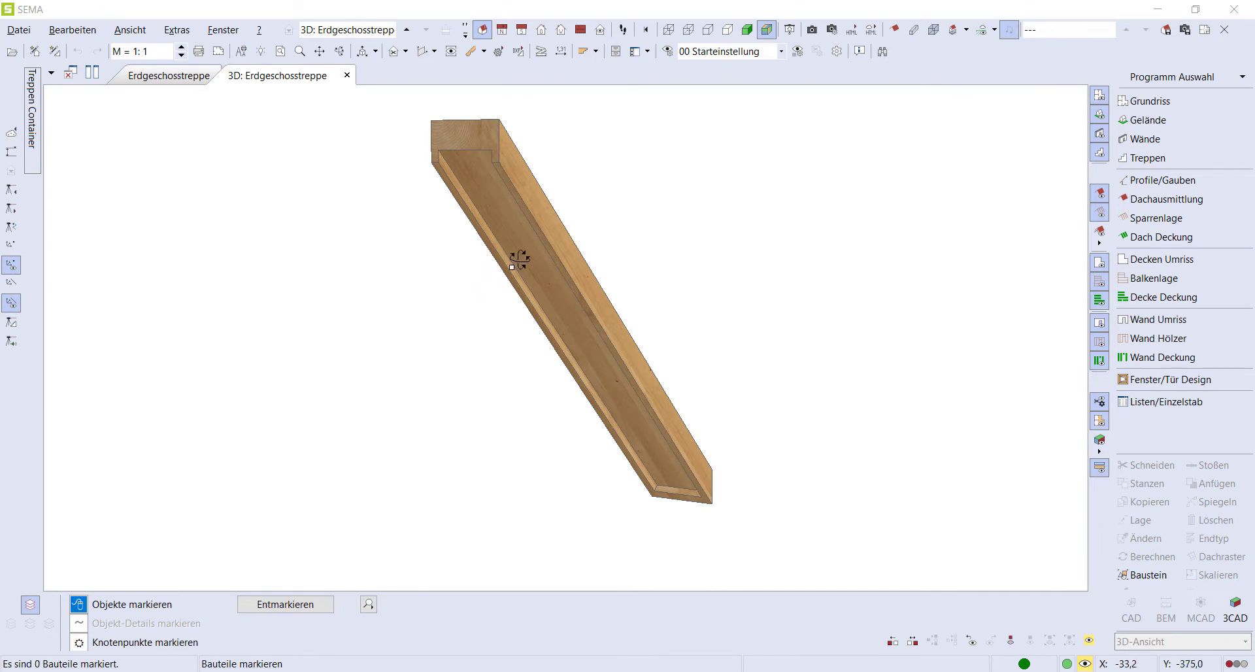
drag(540, 248, 236, 255)
scroll(262, 254, down, 2)
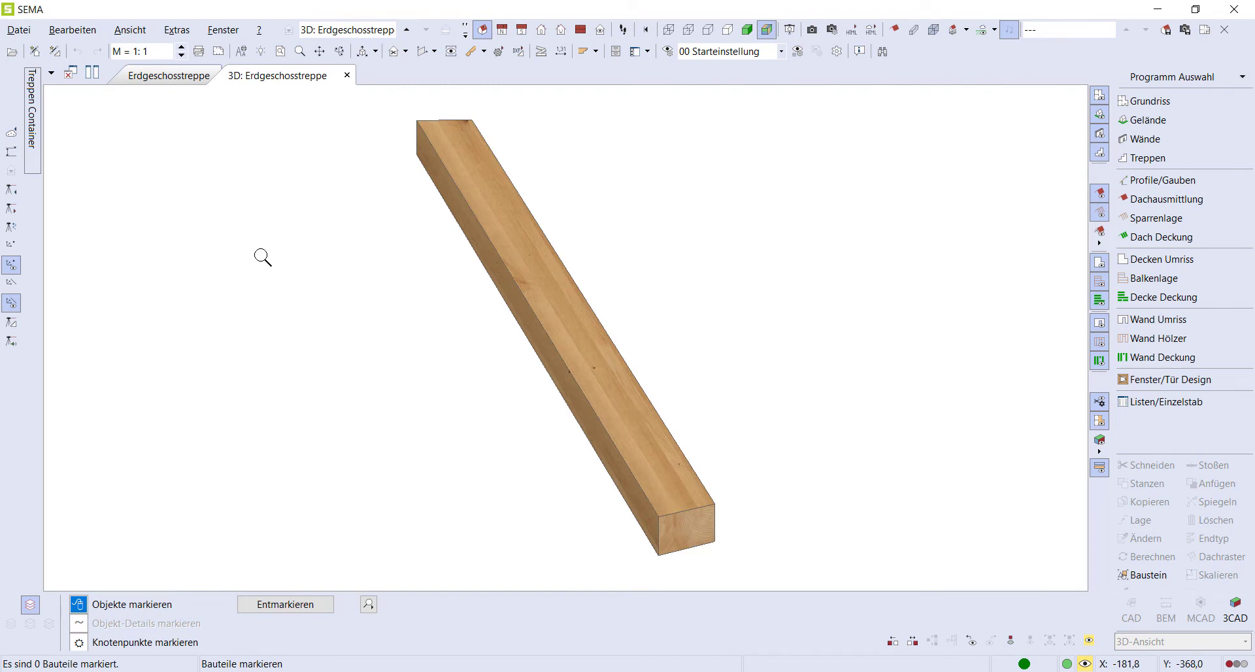
Step: Show the point cloud again and orbit the full three-storey stairwell scan
click(1090, 637)
scroll(872, 374, down, 3)
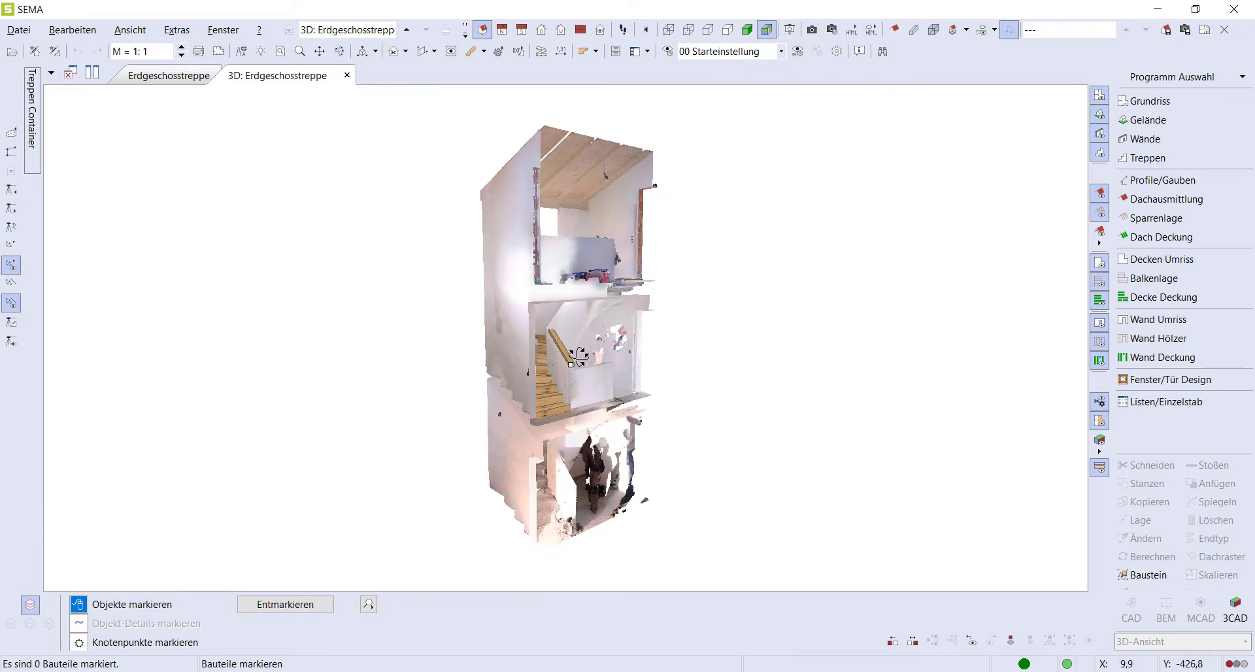
drag(578, 286, 428, 339)
scroll(429, 339, up, 1)
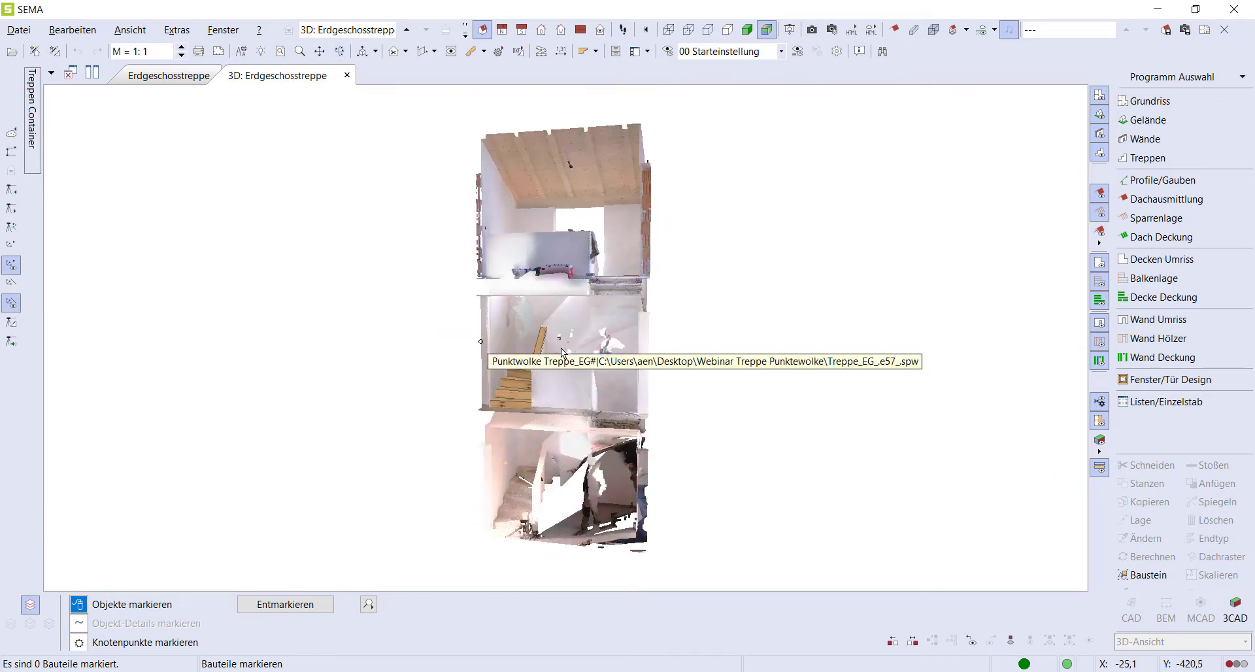
Step: Transfer all building parts to the material list, creating 377 records in ML SEMA
click(1135, 407)
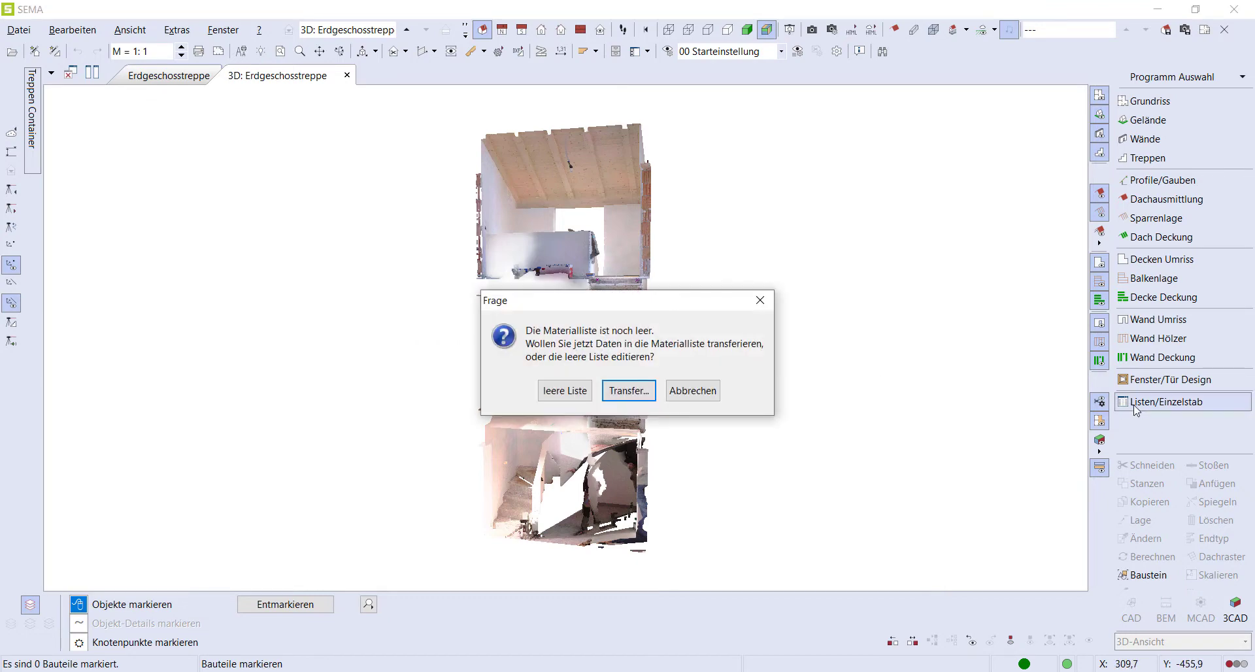
click(630, 391)
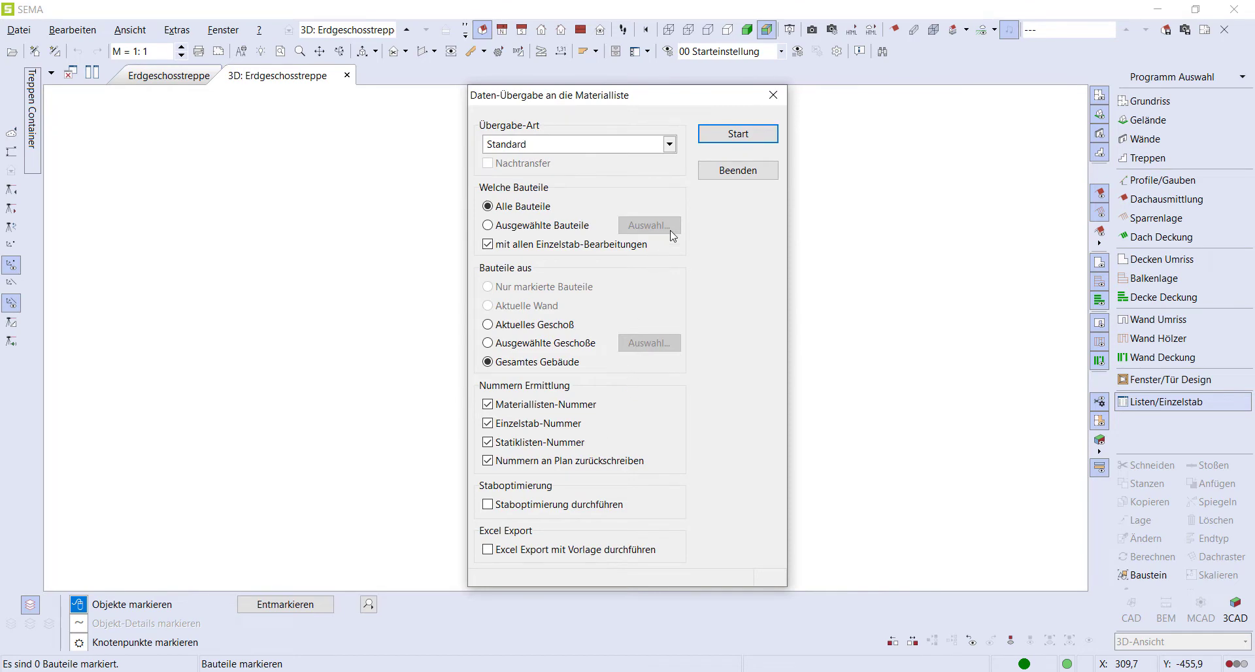
click(715, 136)
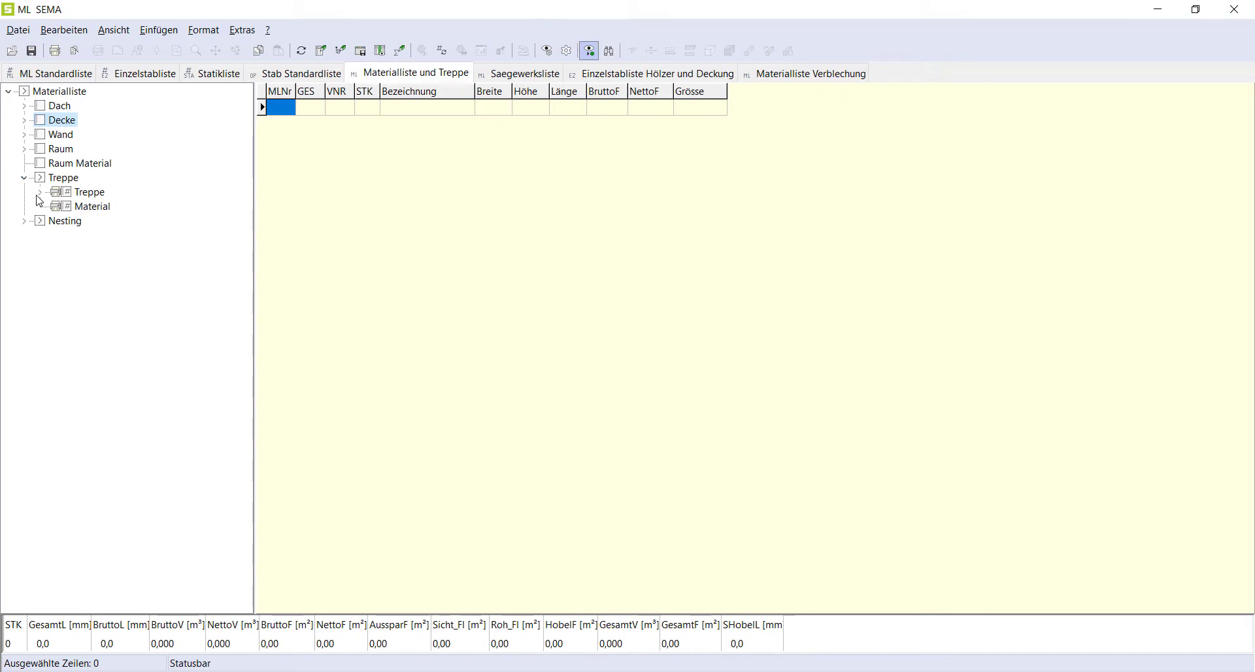
Step: Expand the Treppe group and list the stair parts in the material table
click(40, 193)
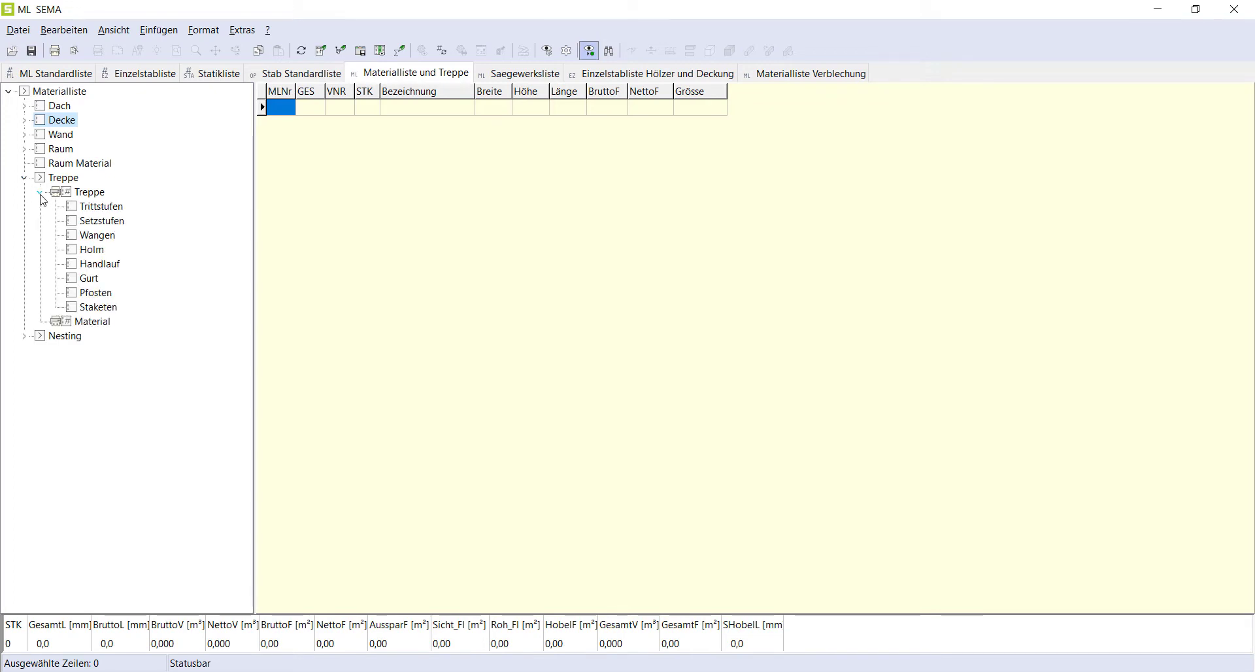
click(92, 196)
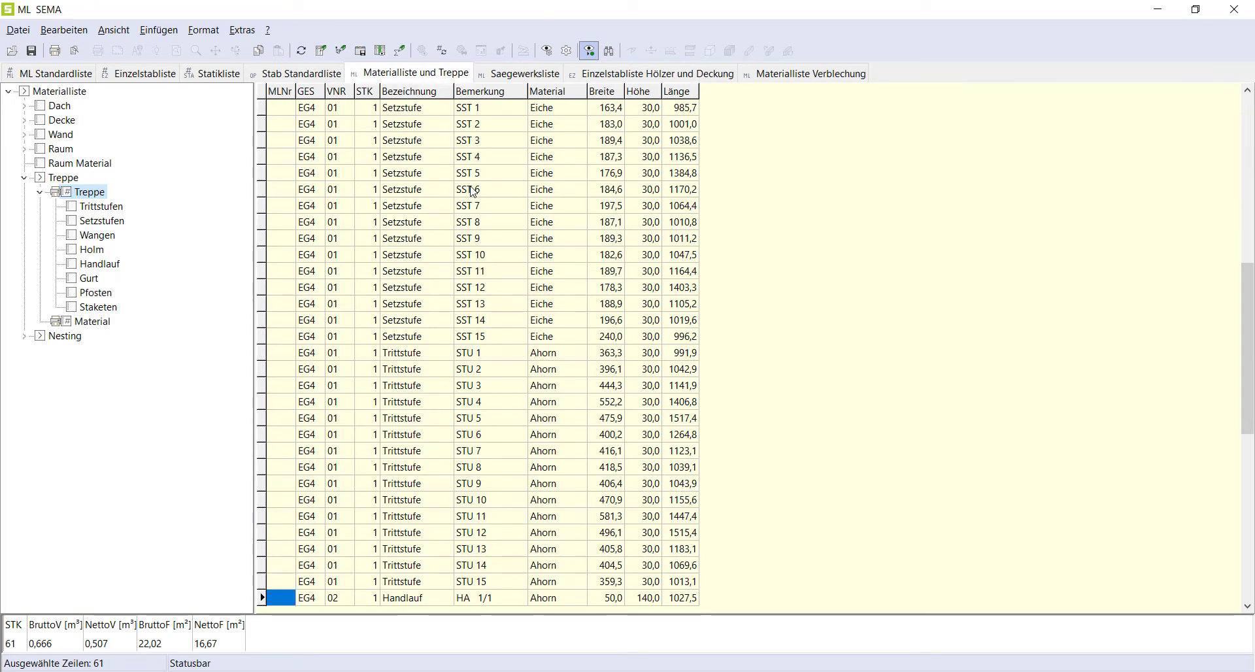
scroll(473, 192, down, 2)
scroll(474, 192, up, 3)
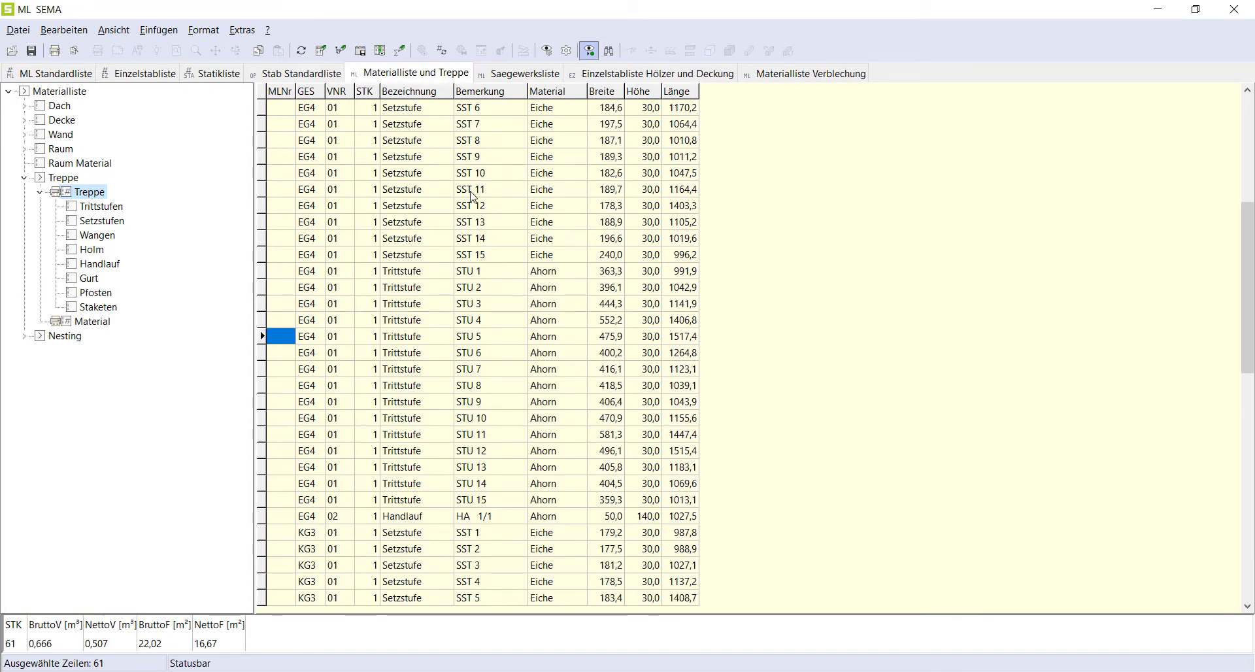
scroll(473, 196, up, 2)
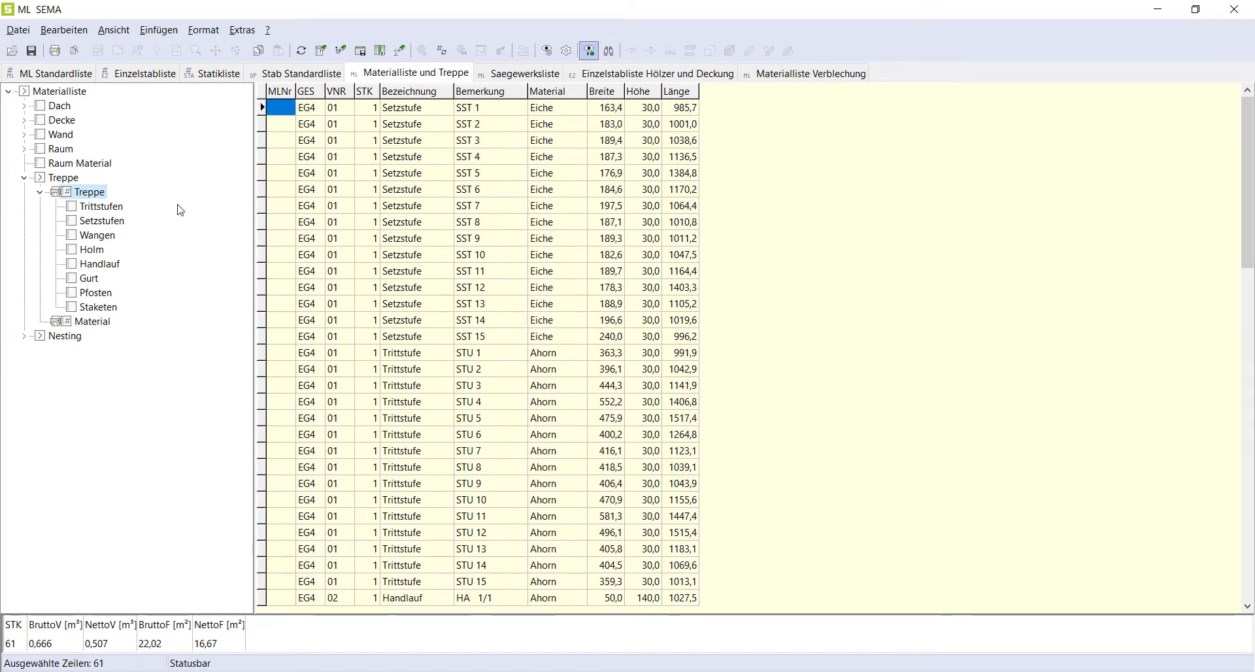
Step: Review the Trittstufen, Setzstufen, Wangen and Handlauf rows, check export options, then close ML SEMA
click(117, 212)
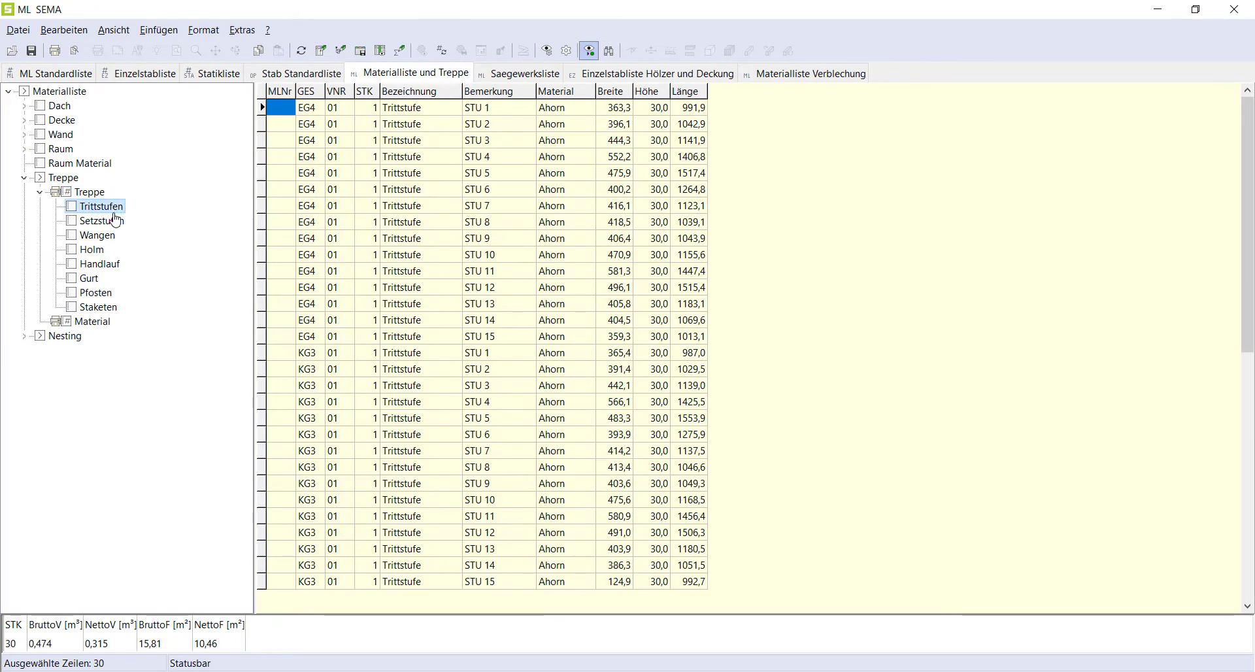
click(108, 226)
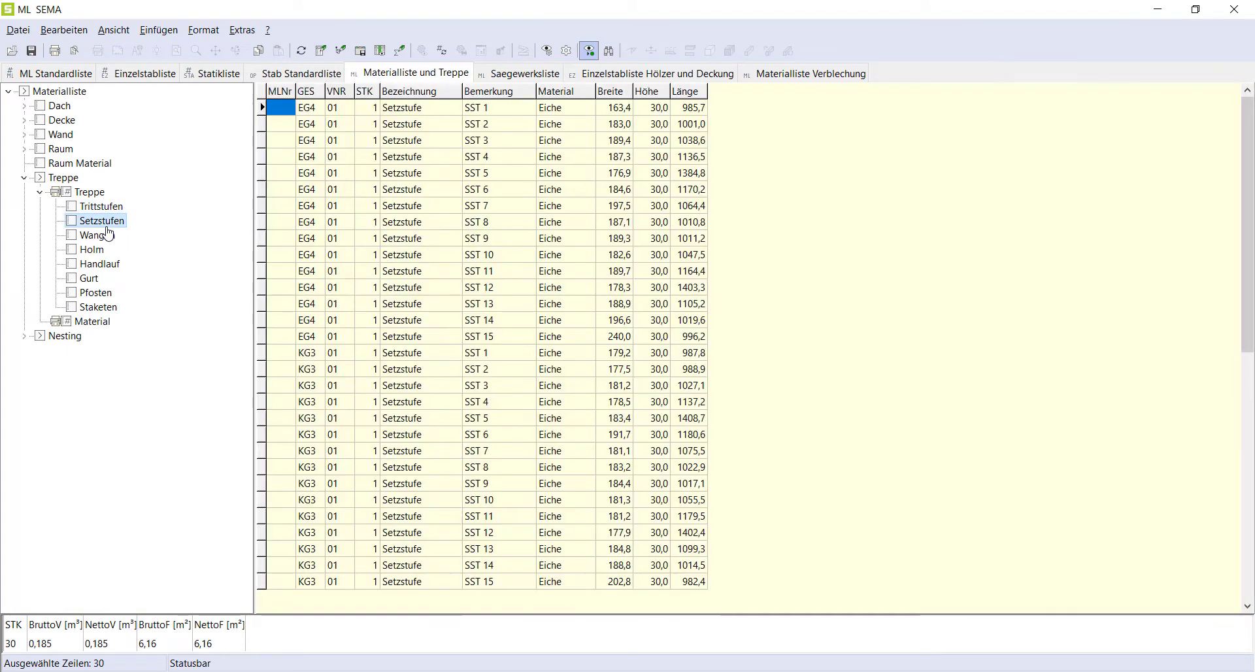
click(104, 240)
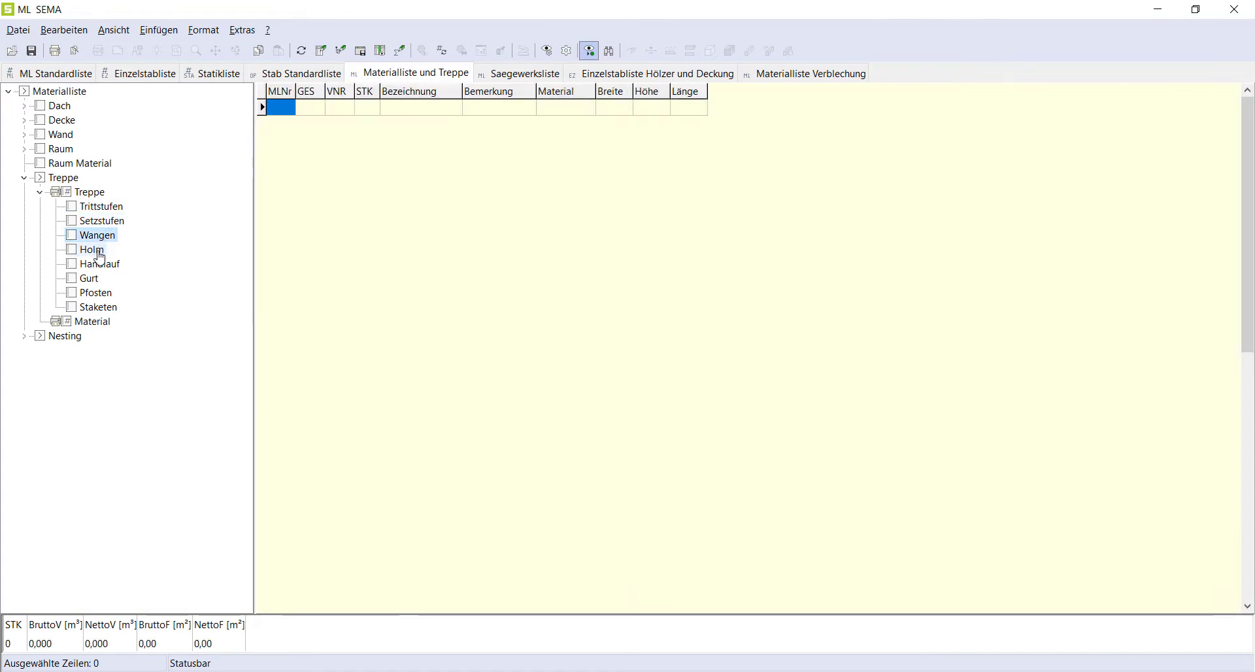
click(100, 261)
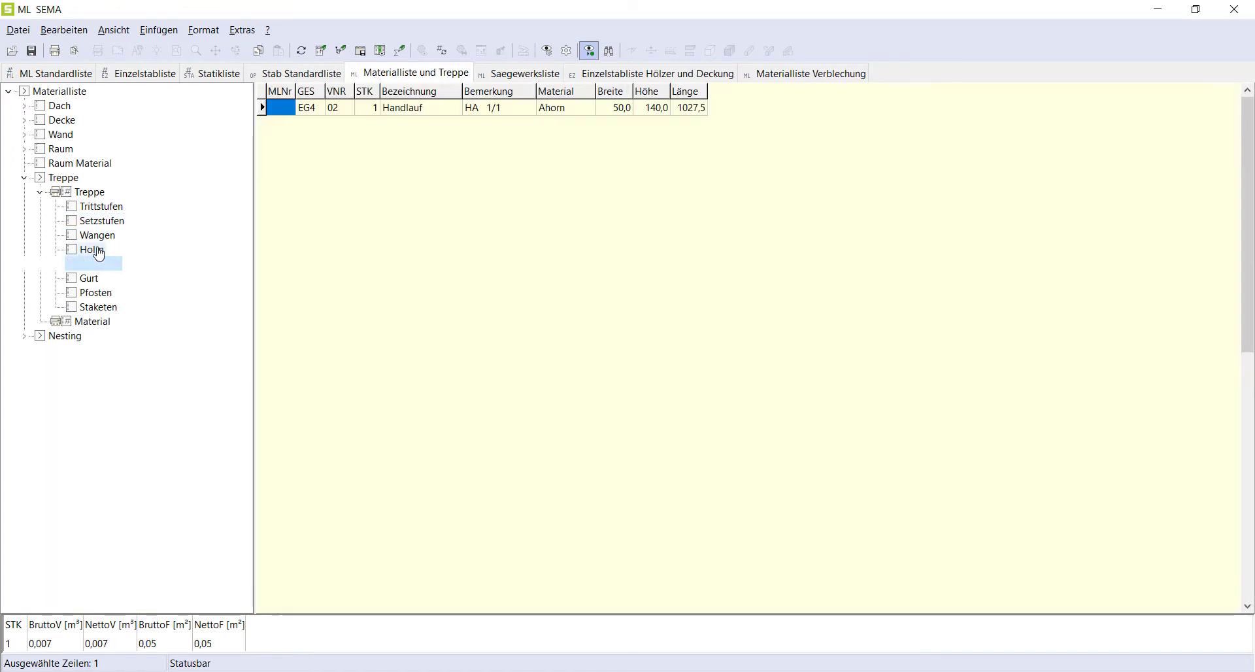
click(99, 222)
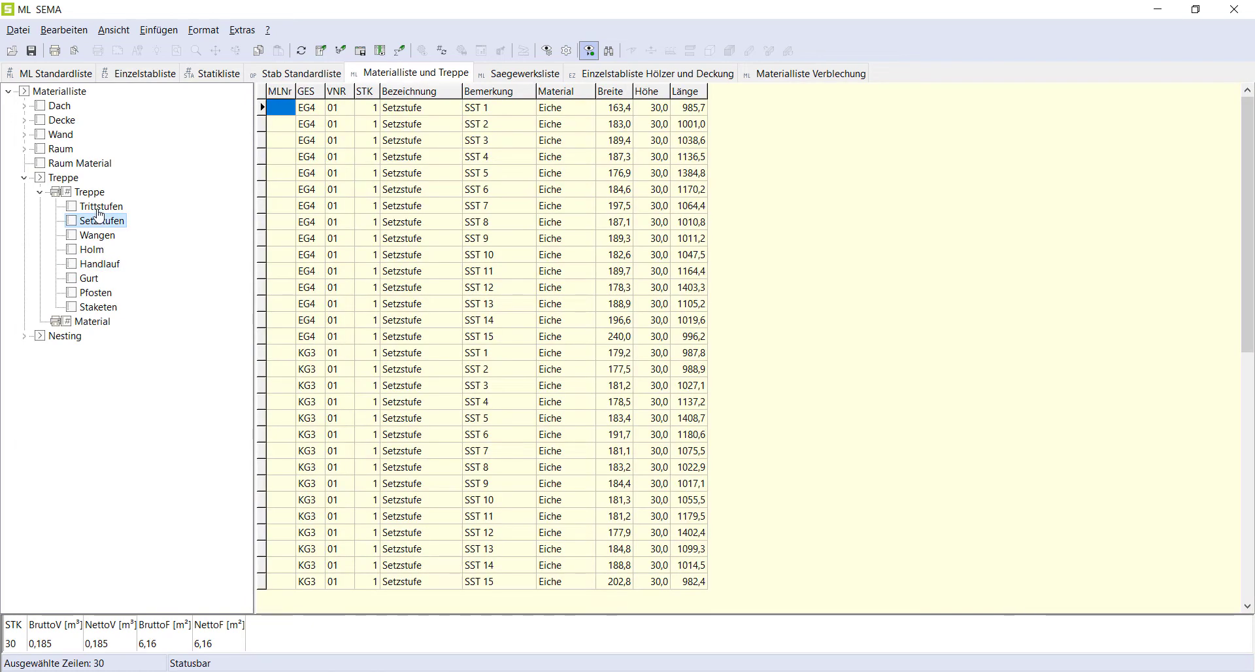
click(97, 208)
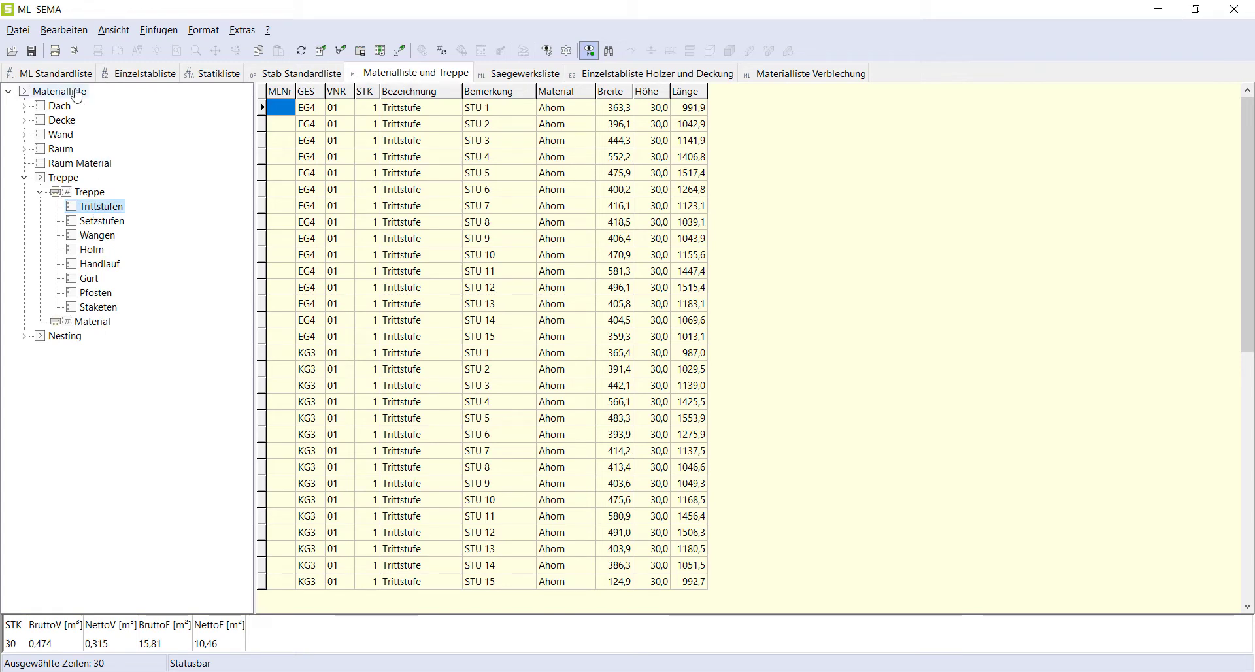
click(33, 32)
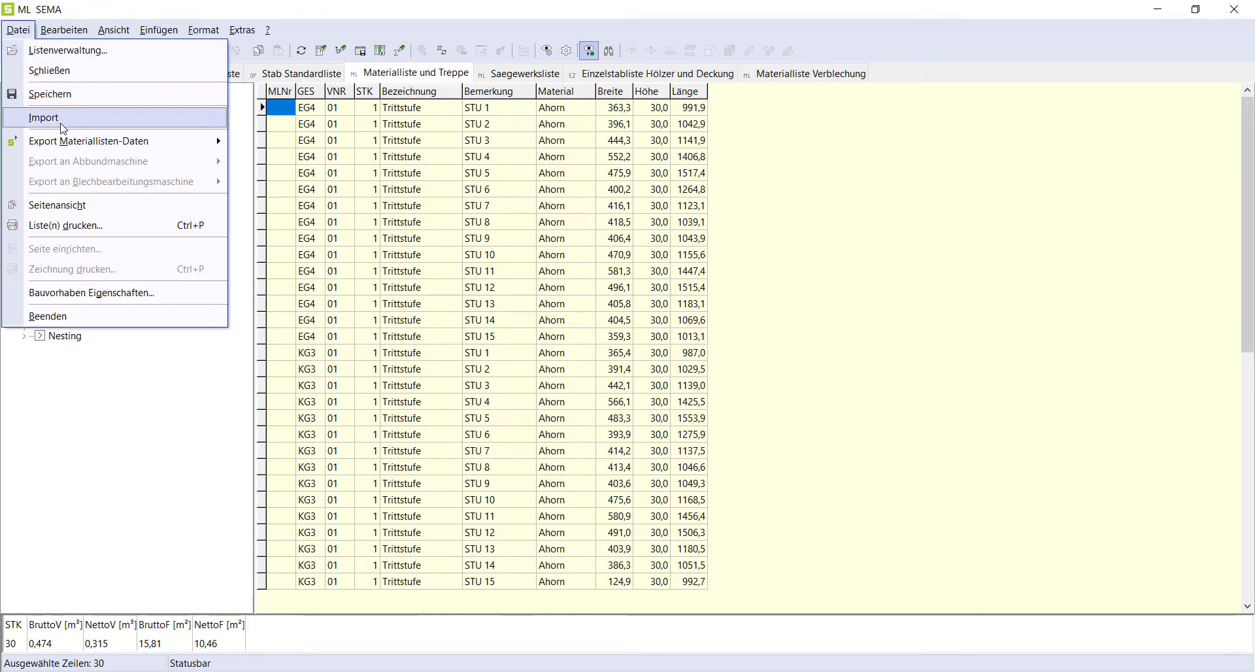
mouse_move(88, 140)
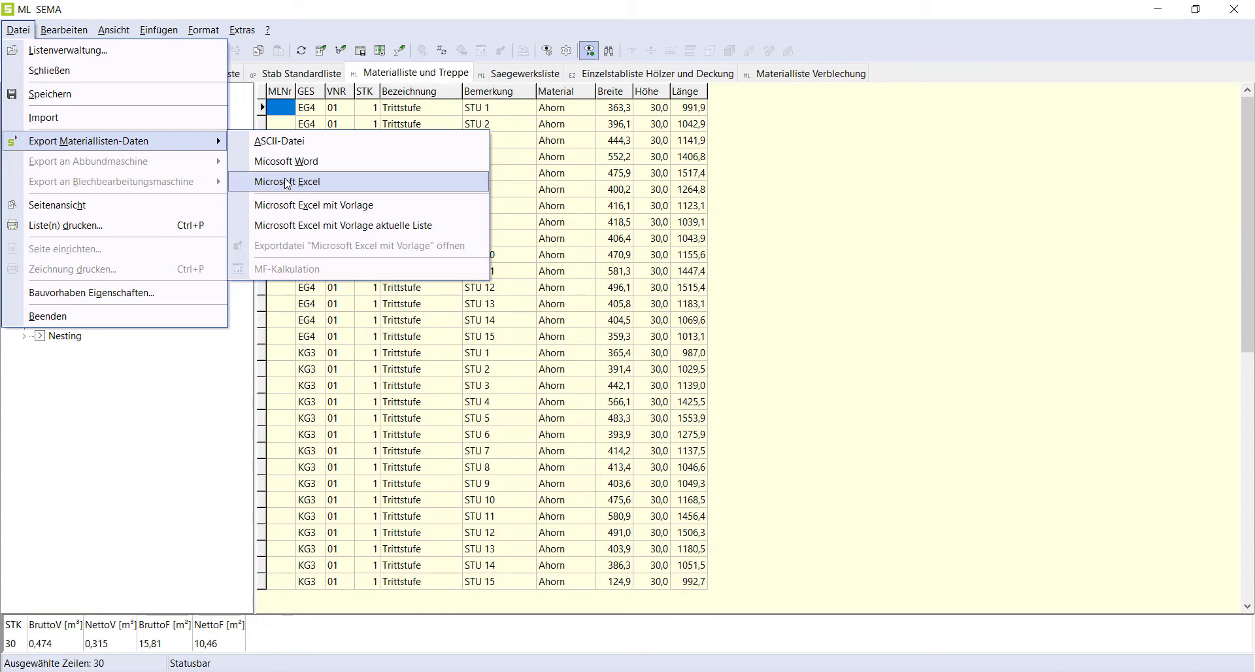
click(1252, 13)
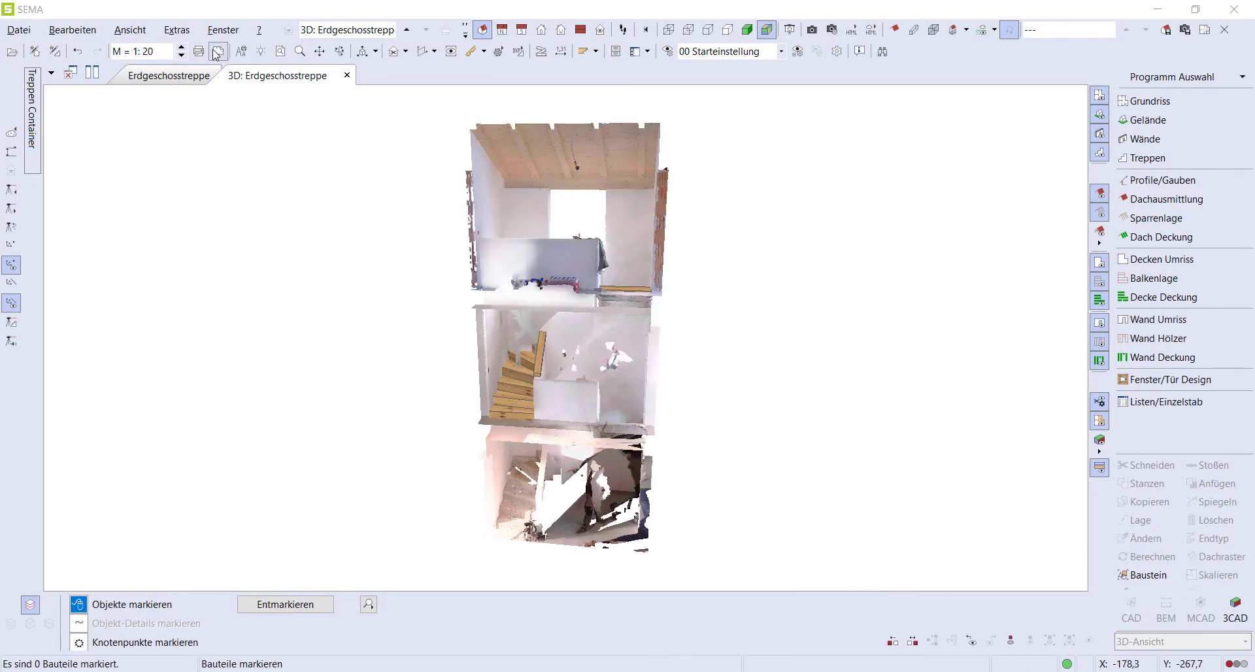
Step: In Treppe Ausgabe-Automatik, output only the Trittstufen Zuschnittsplan at M = 1:20
click(190, 34)
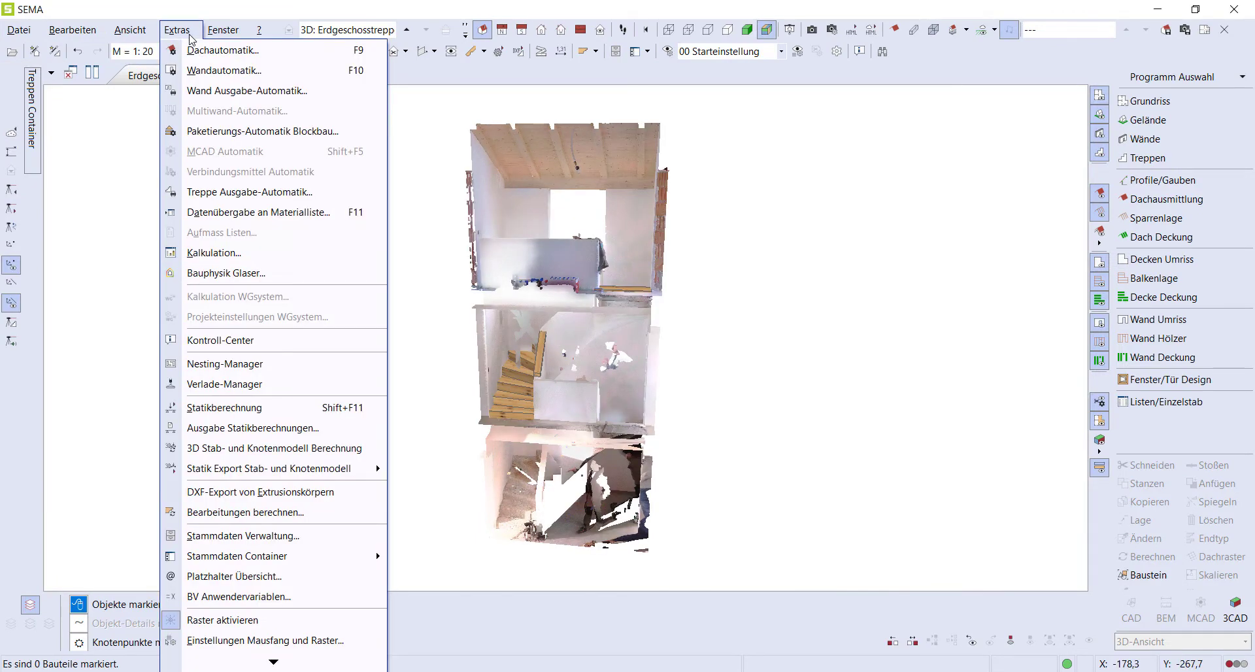
click(223, 192)
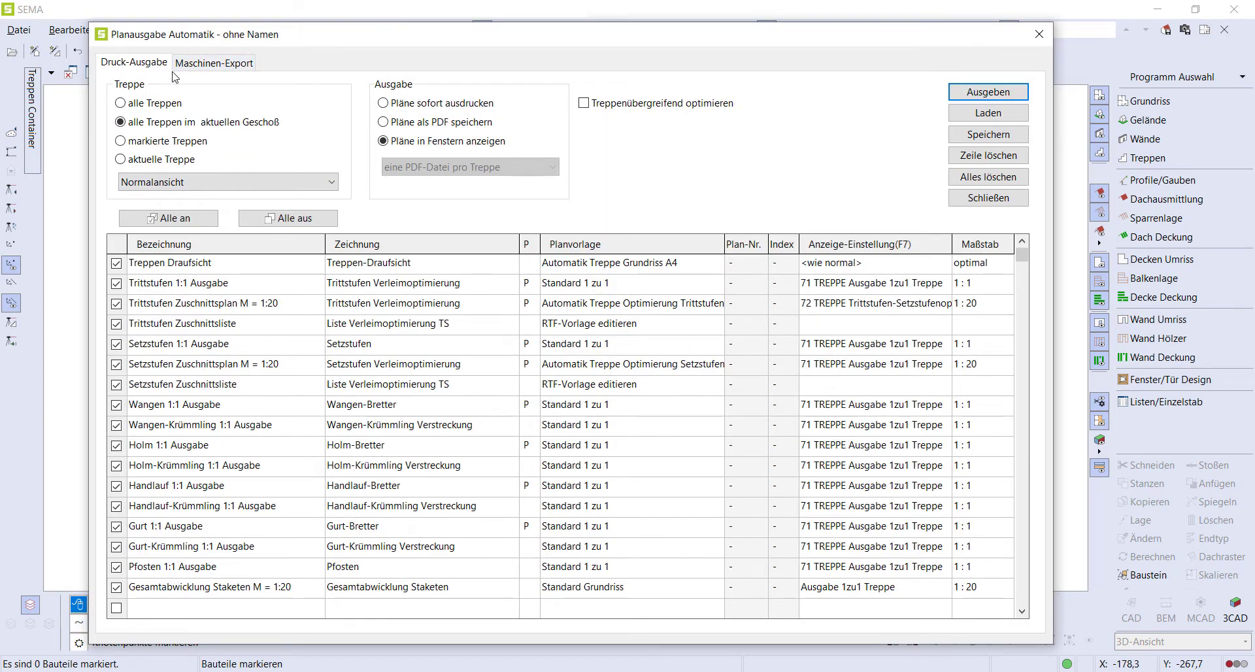
click(188, 65)
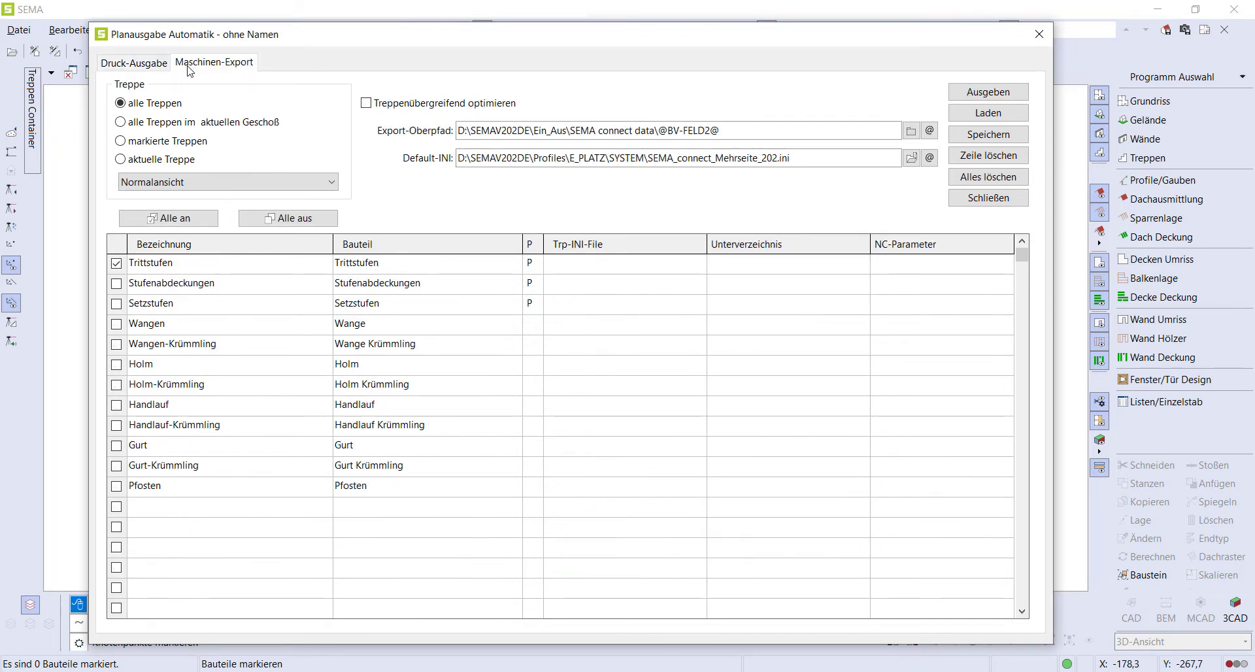
click(159, 64)
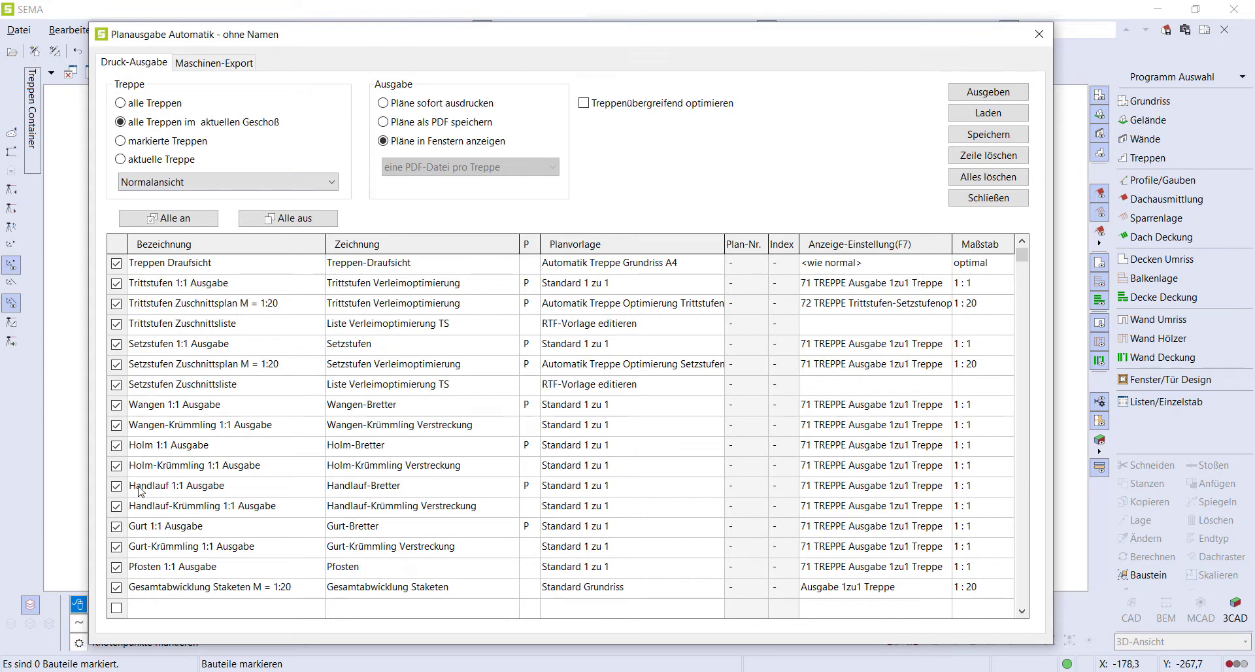
click(270, 221)
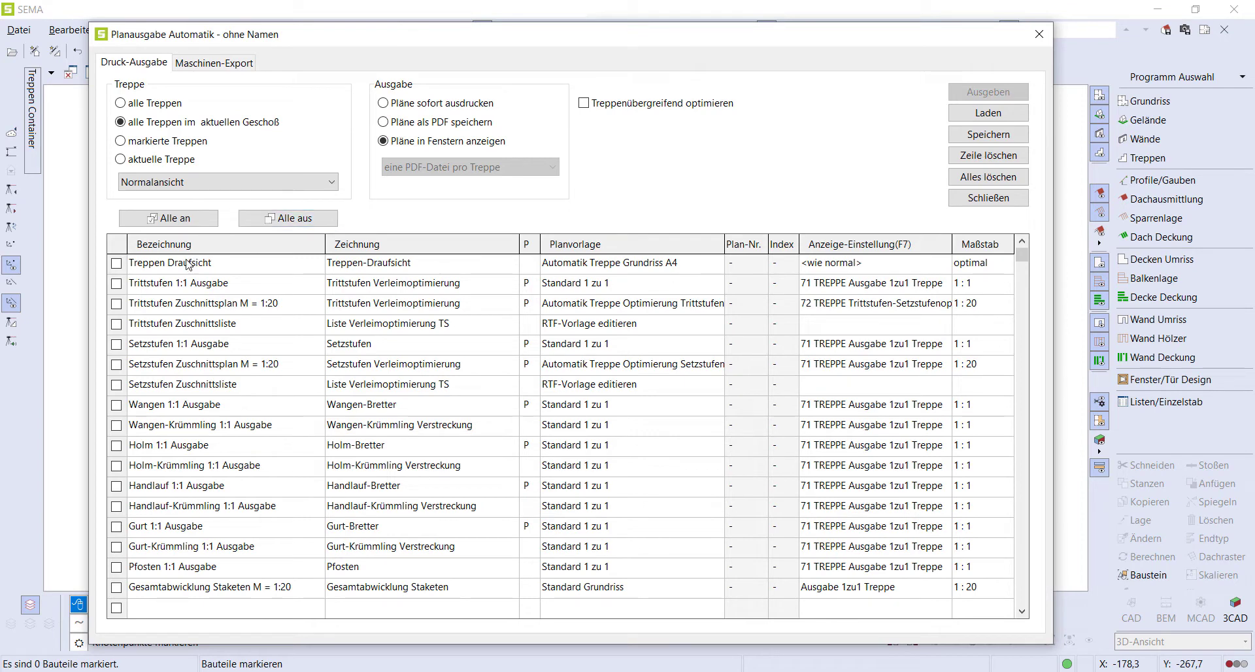
click(118, 284)
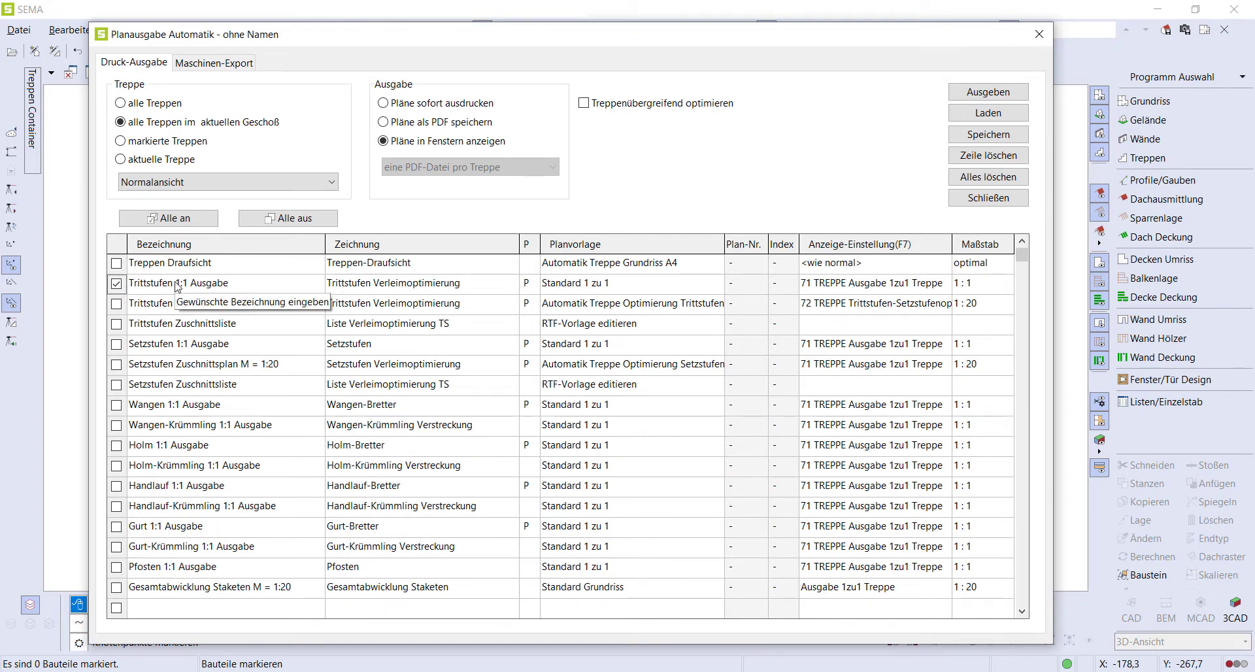
click(117, 304)
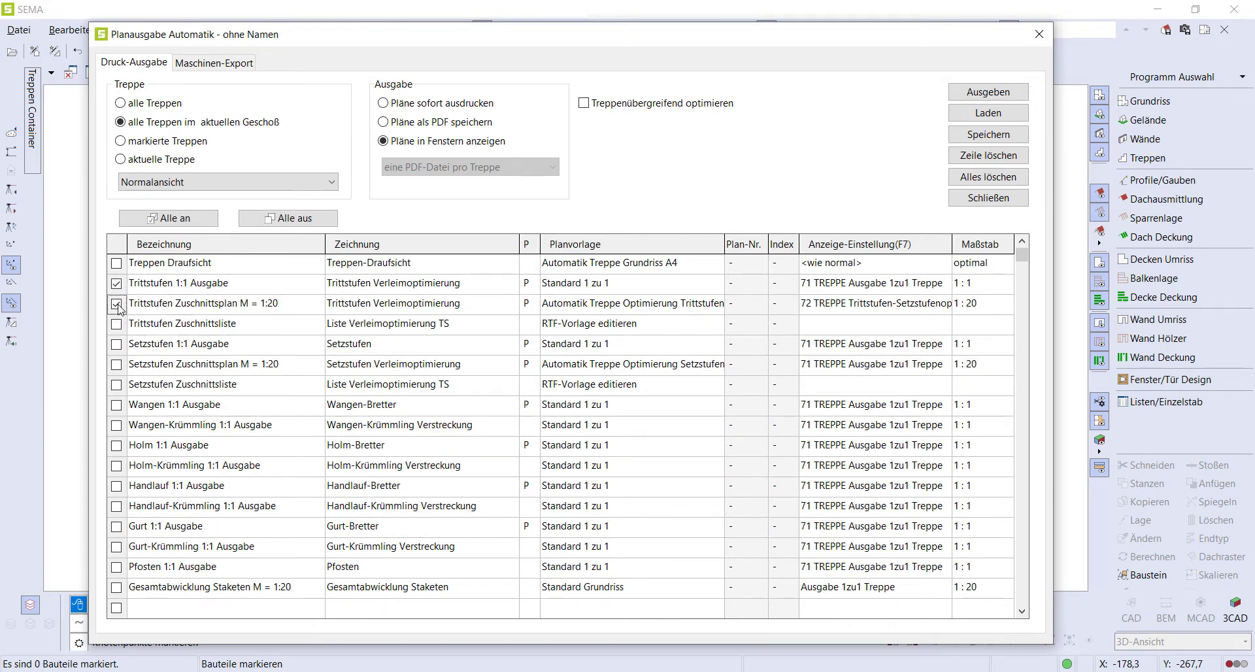
click(117, 283)
click(1002, 92)
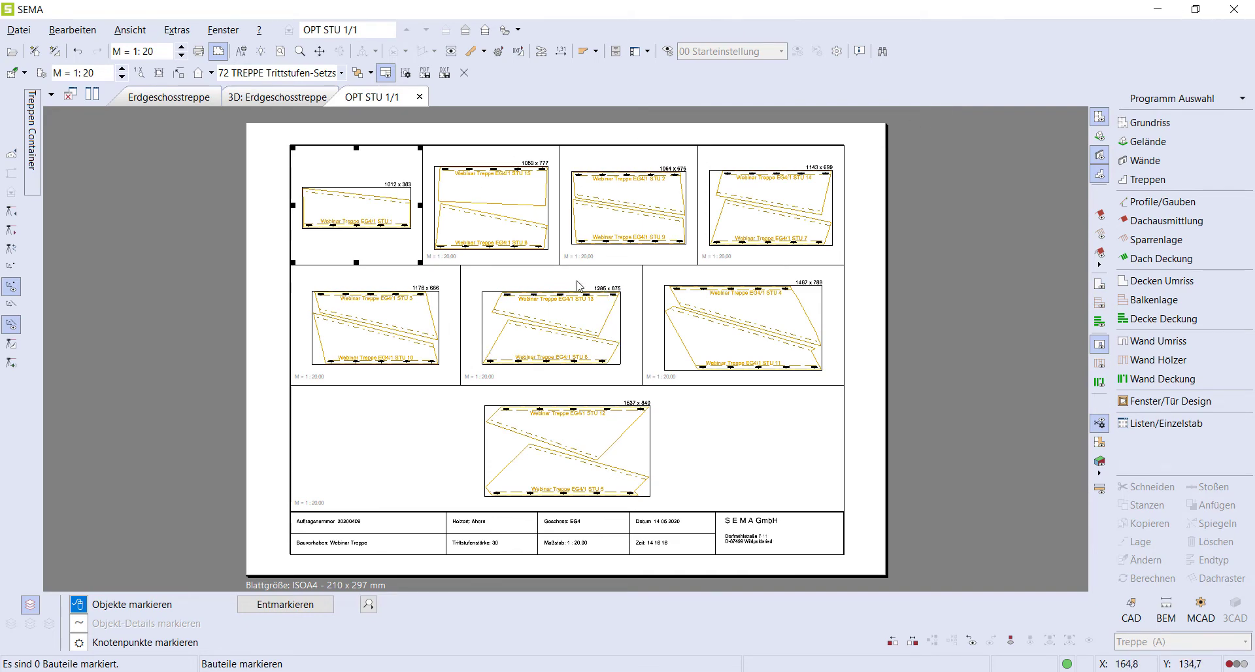
Step: Switch between the Erdgeschosstreppe floor plan and the 3D Erdgeschosstreppe view
click(278, 97)
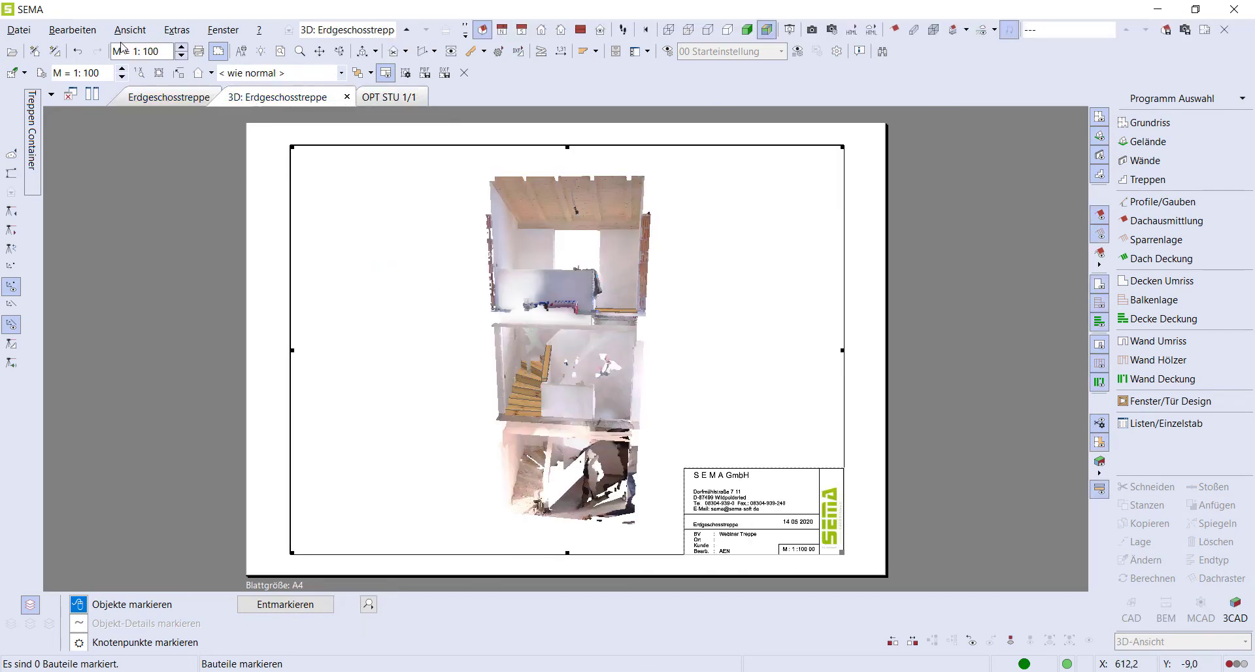
click(160, 98)
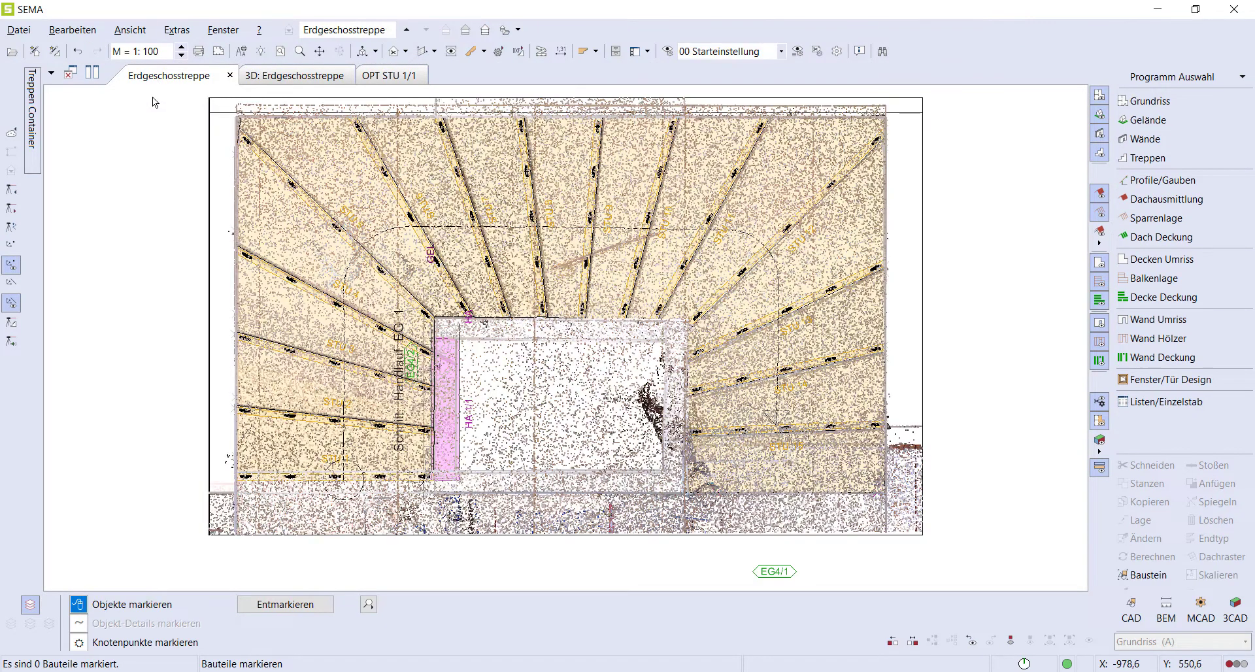
click(294, 76)
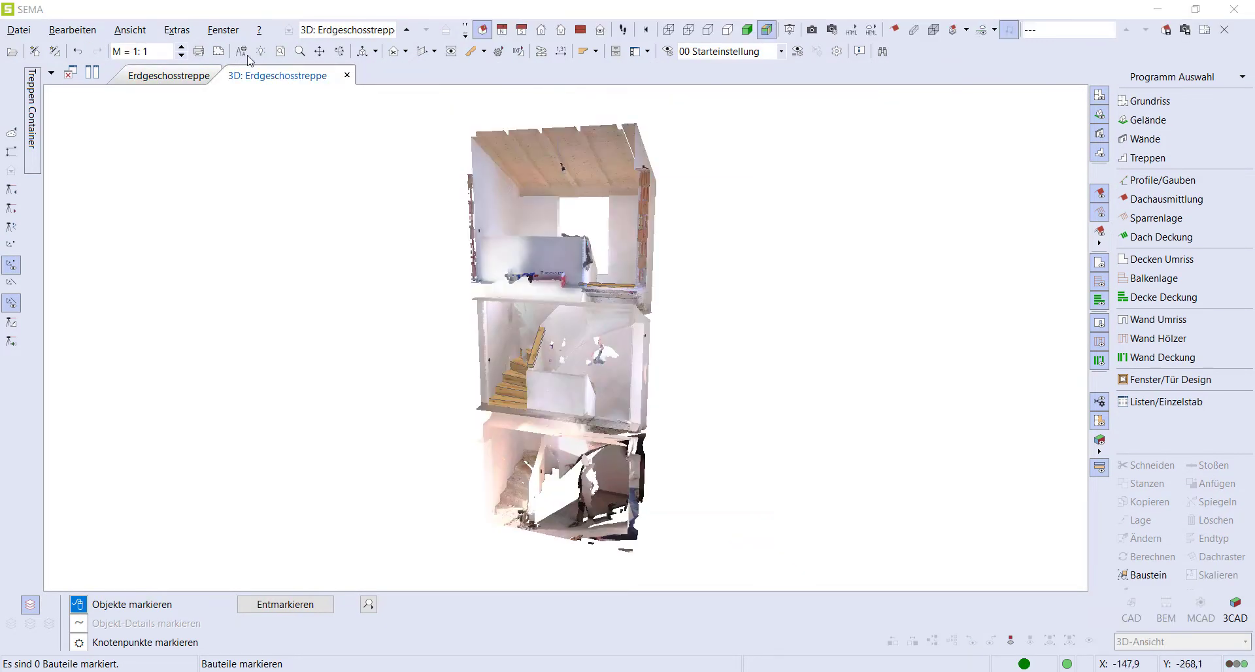
click(177, 30)
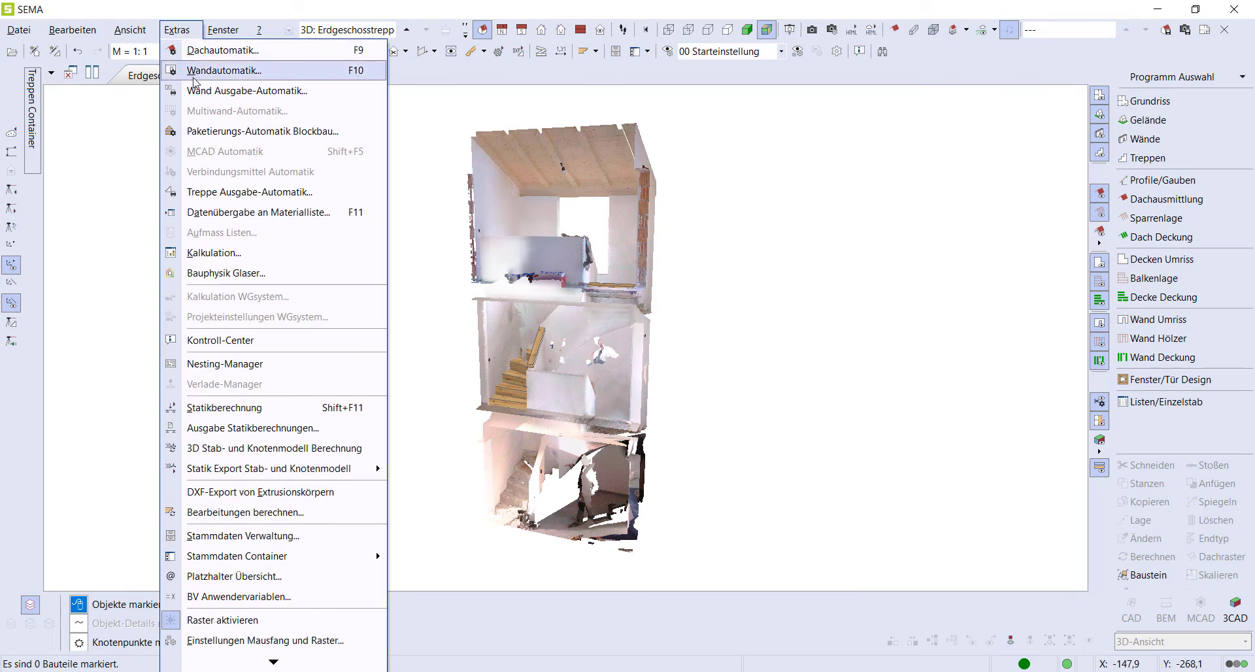
Step: Machine-export only Trittstufen and Setzstufen as DXF files and pass them to ALPHACAM
click(210, 195)
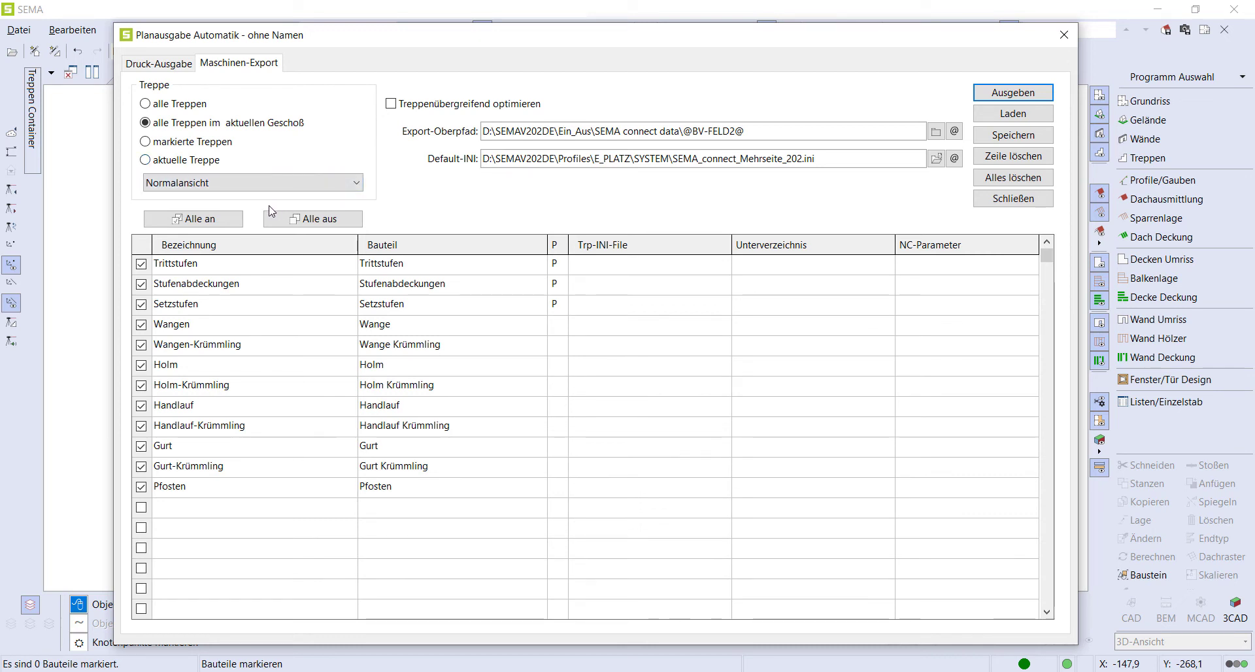
click(288, 221)
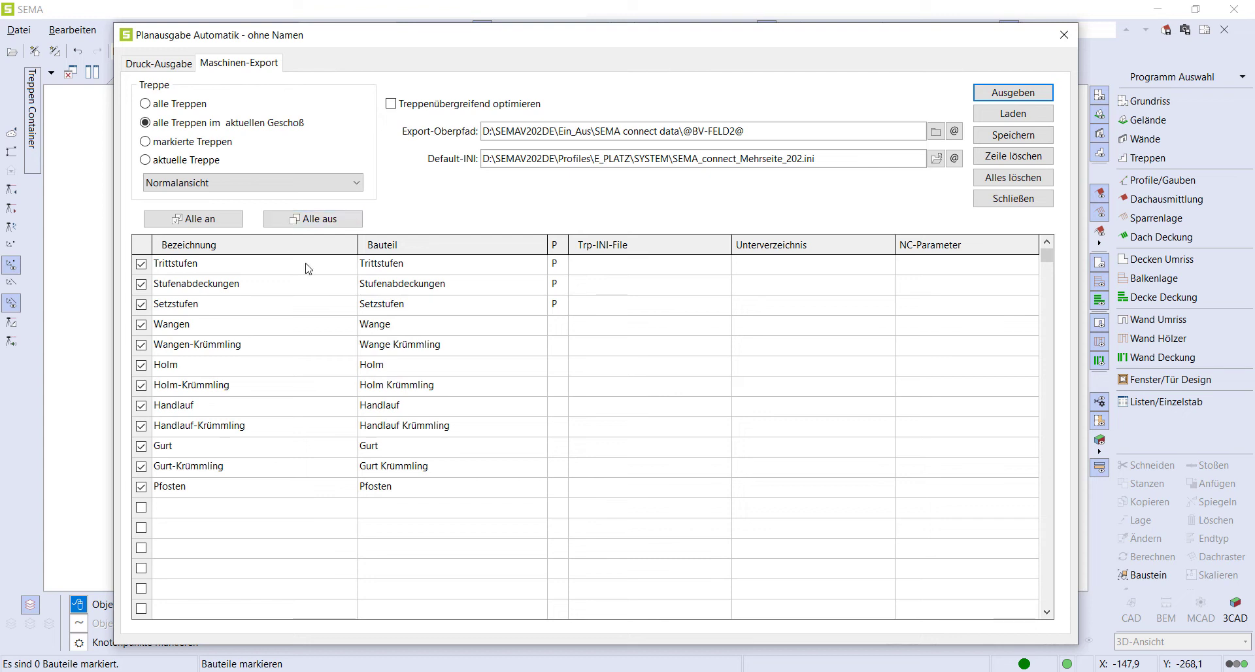
click(142, 263)
click(142, 304)
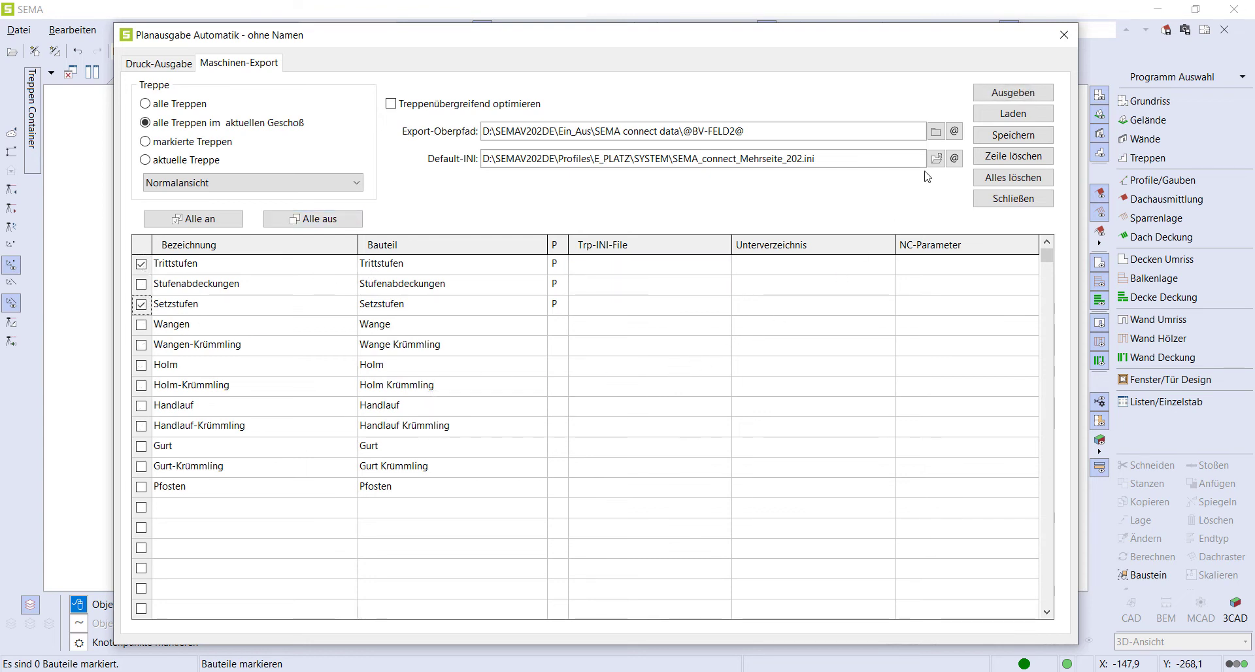
click(1002, 95)
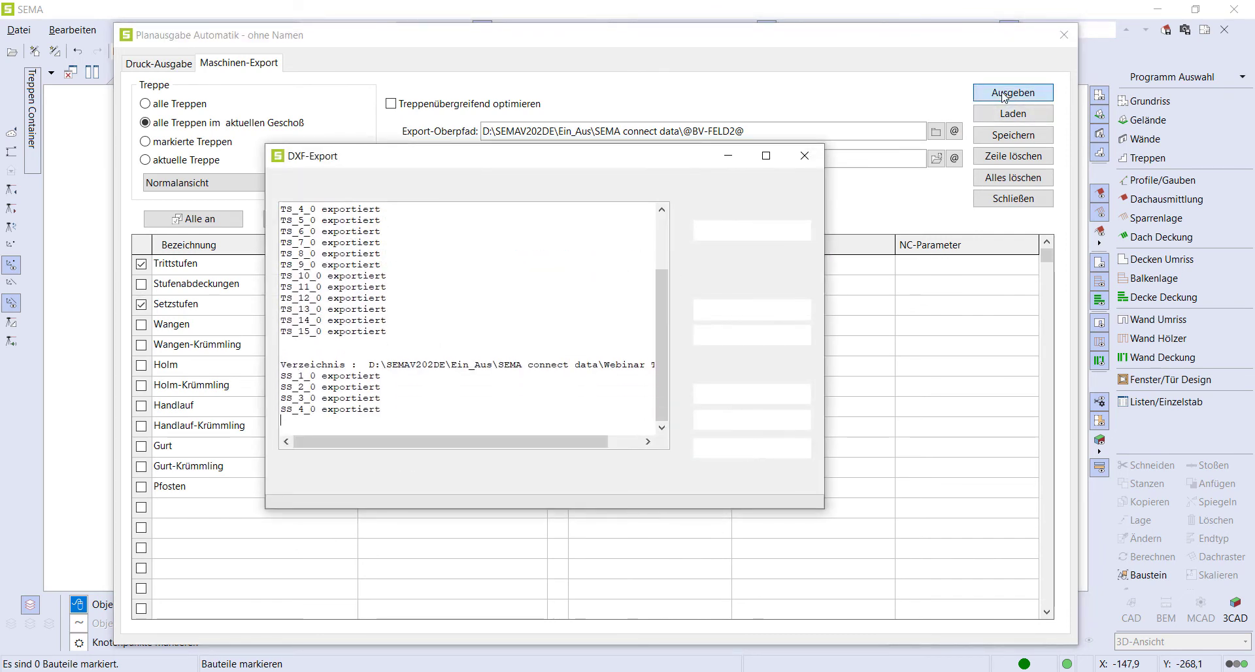
click(752, 309)
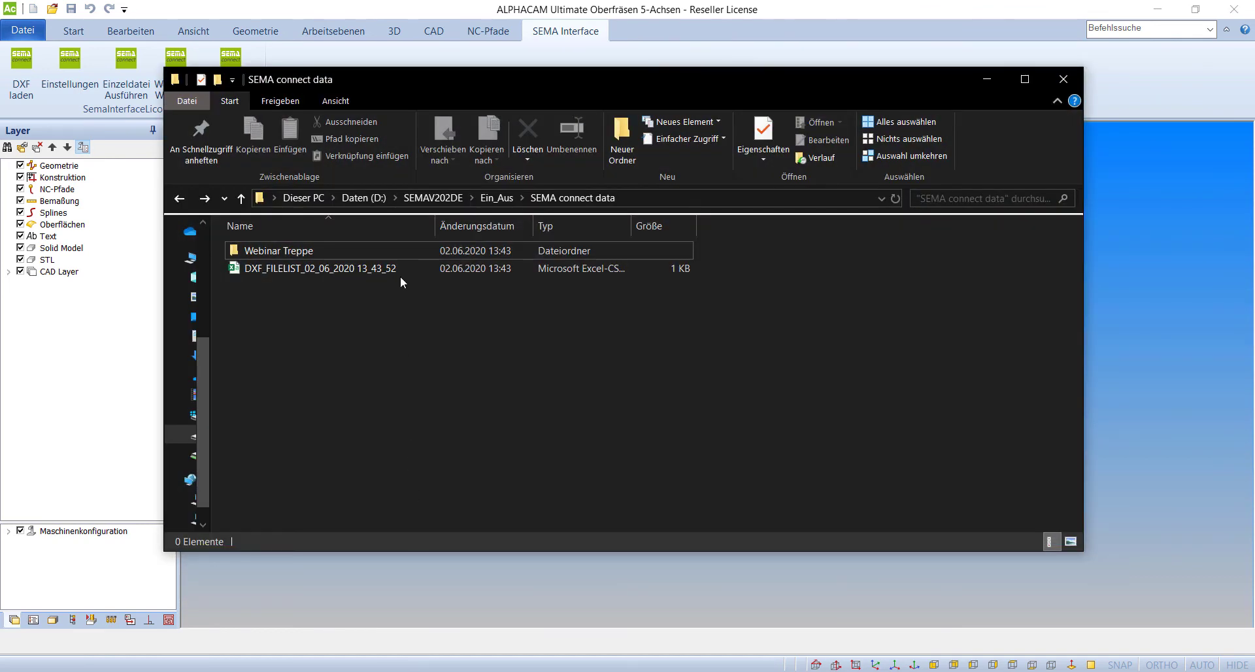
Step: Open the Webinar Treppe folder in the SEMA connect data directory
double_click(401, 250)
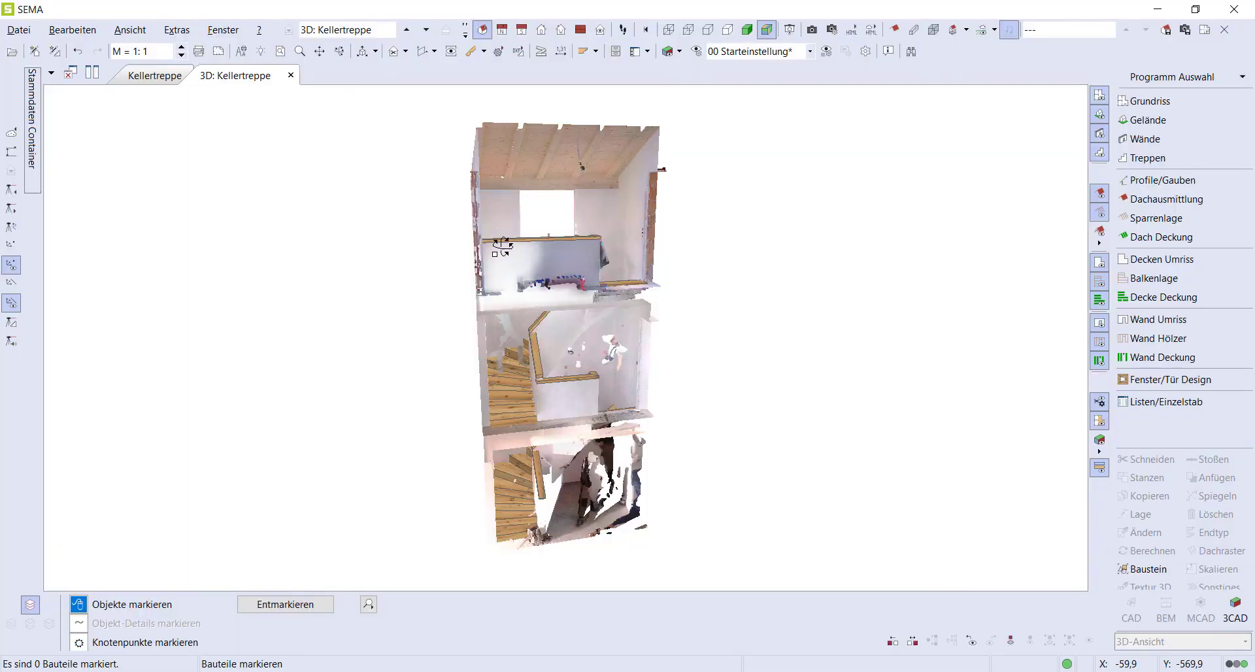
Step: Orbit and pan the 3D view to show the stair model beside the scanned point cloud
drag(573, 365, 498, 359)
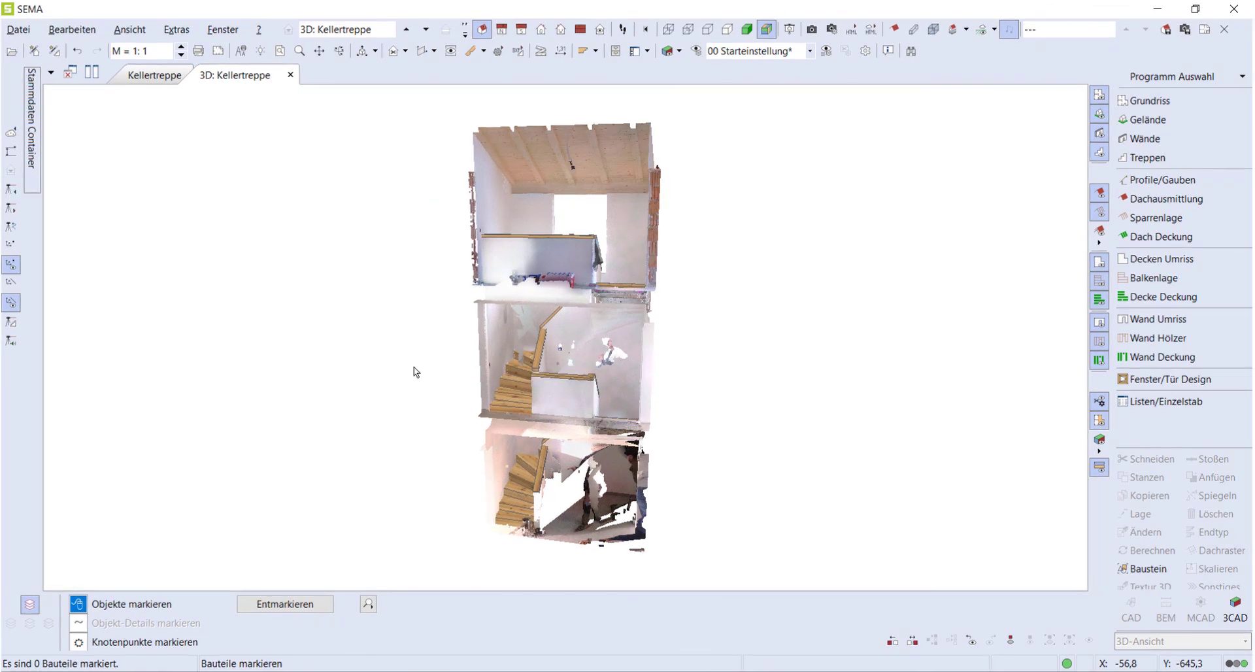
middle_drag(414, 372, 178, 372)
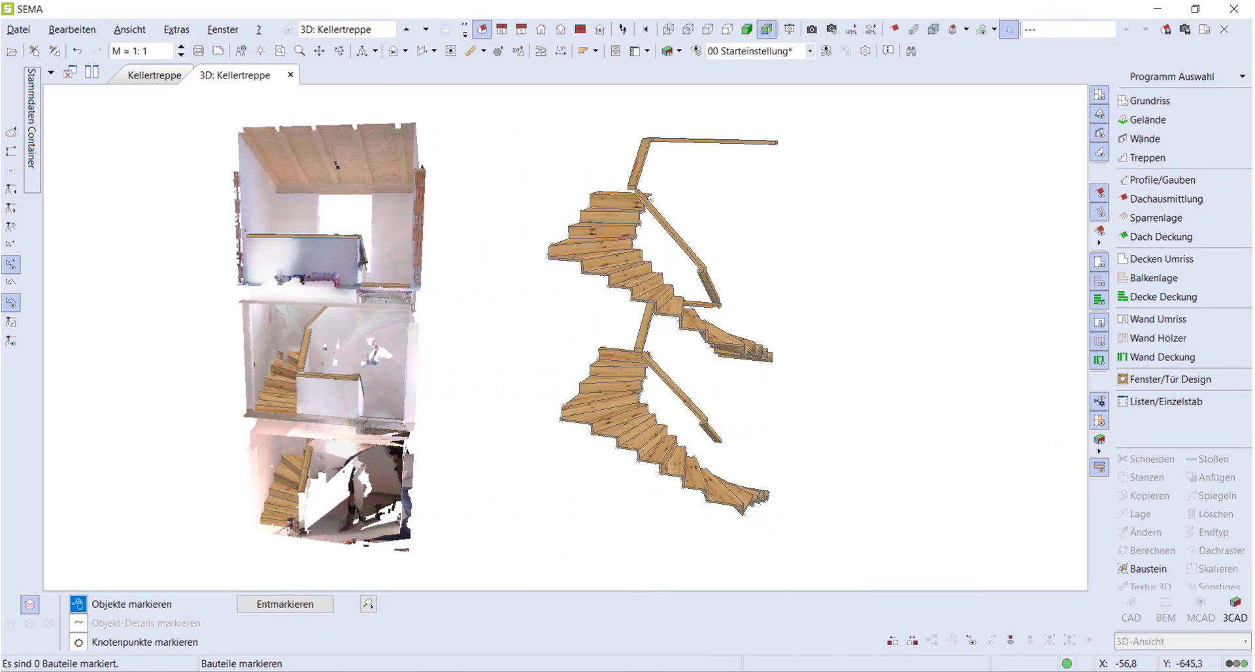